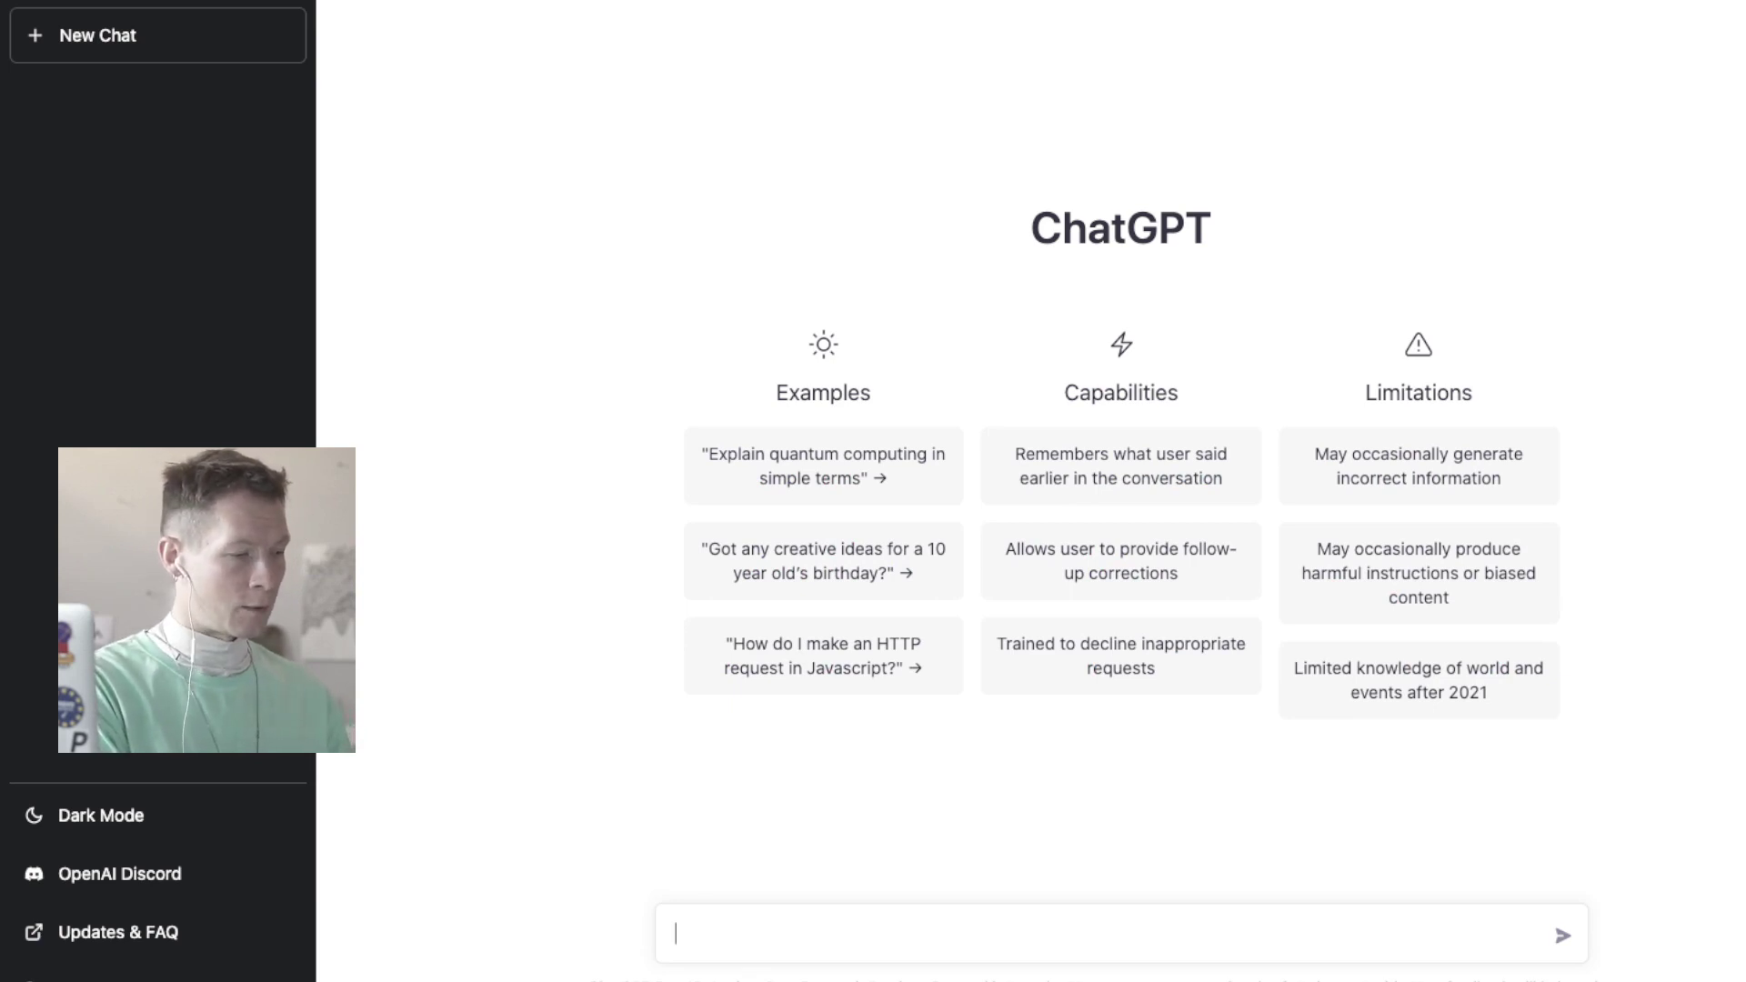
Send ChatGPT the prompt "ai chat bots" and follow it with the question "What else?".
type("bots")
key("Return")
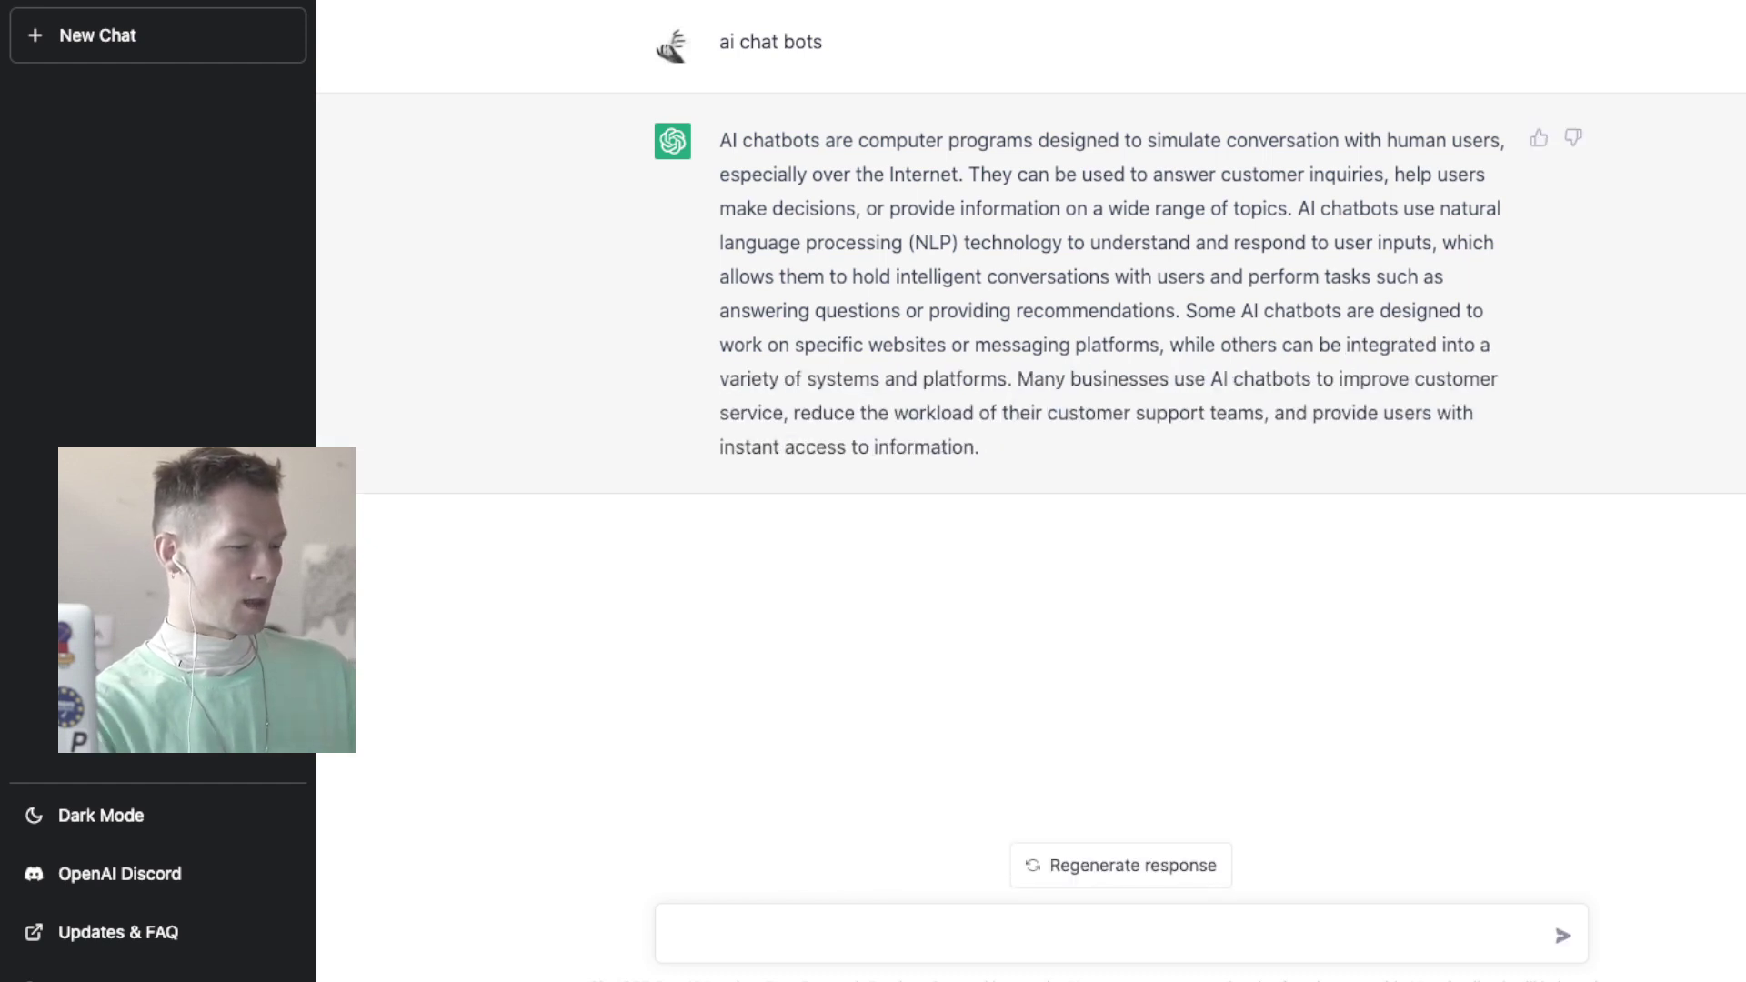
type("lse?")
key("Return")
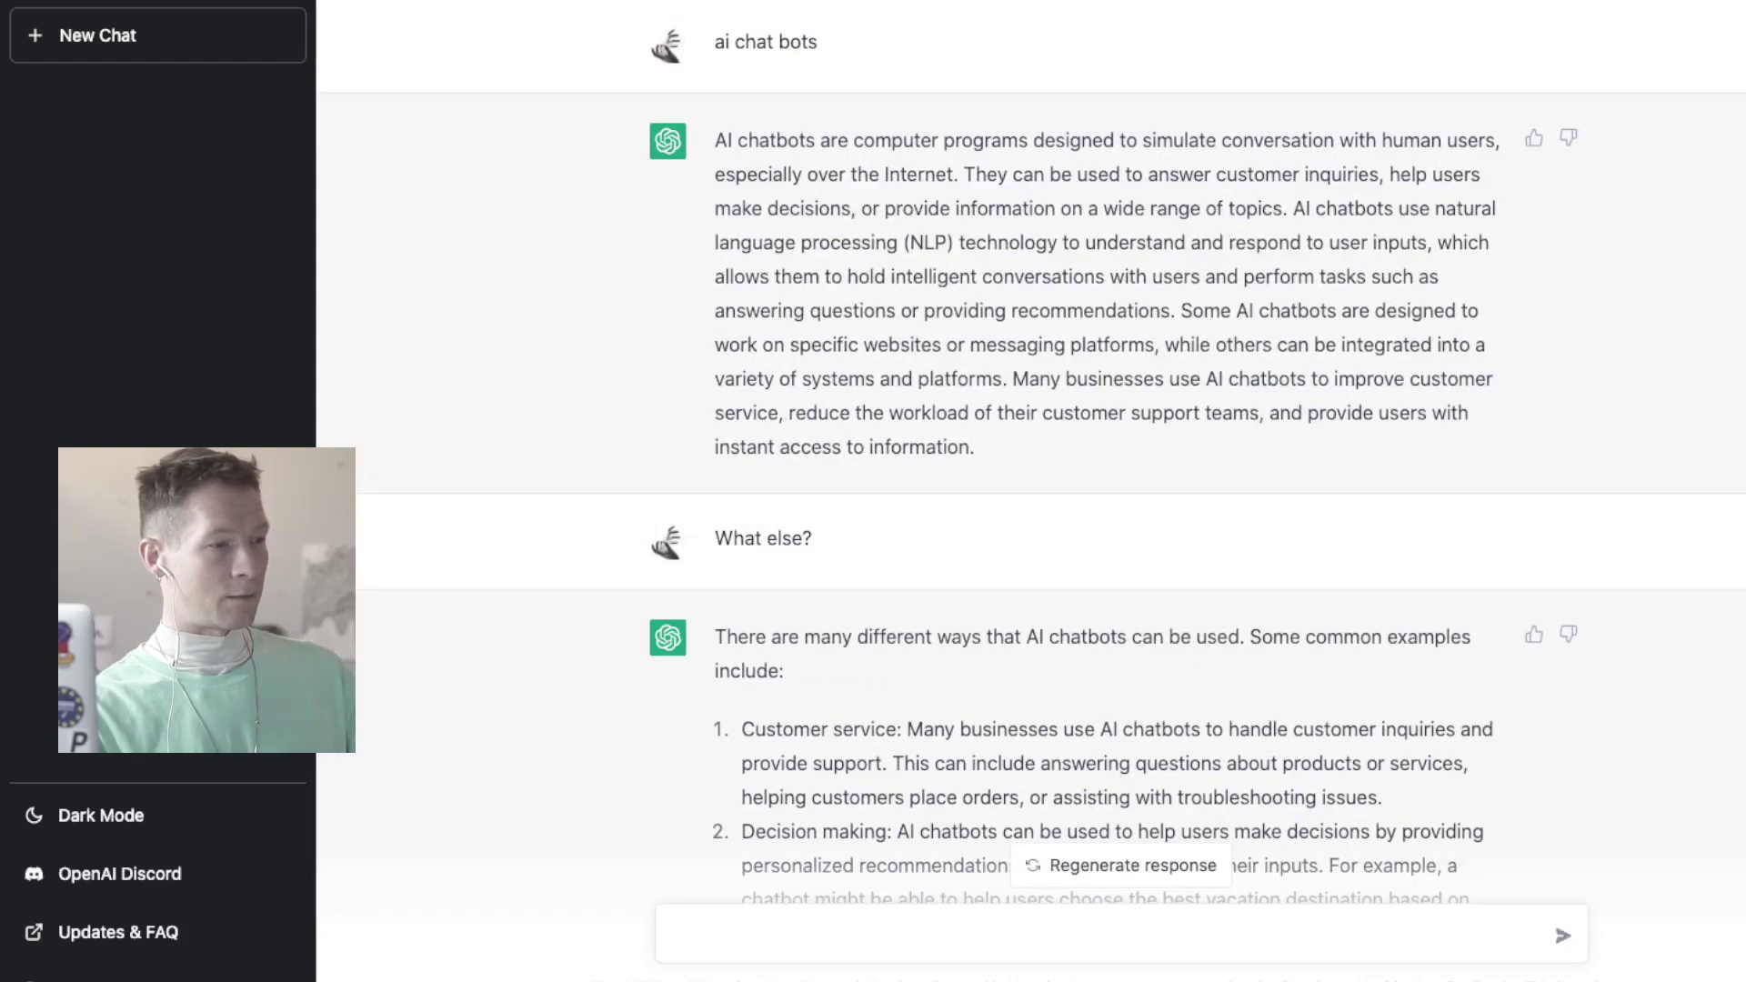
Copy ChatGPT's first answer and paste it as the text to analyze in a new InfraNodus graph from the AI Ideation templates.
left_click_drag(975, 446, 715, 140)
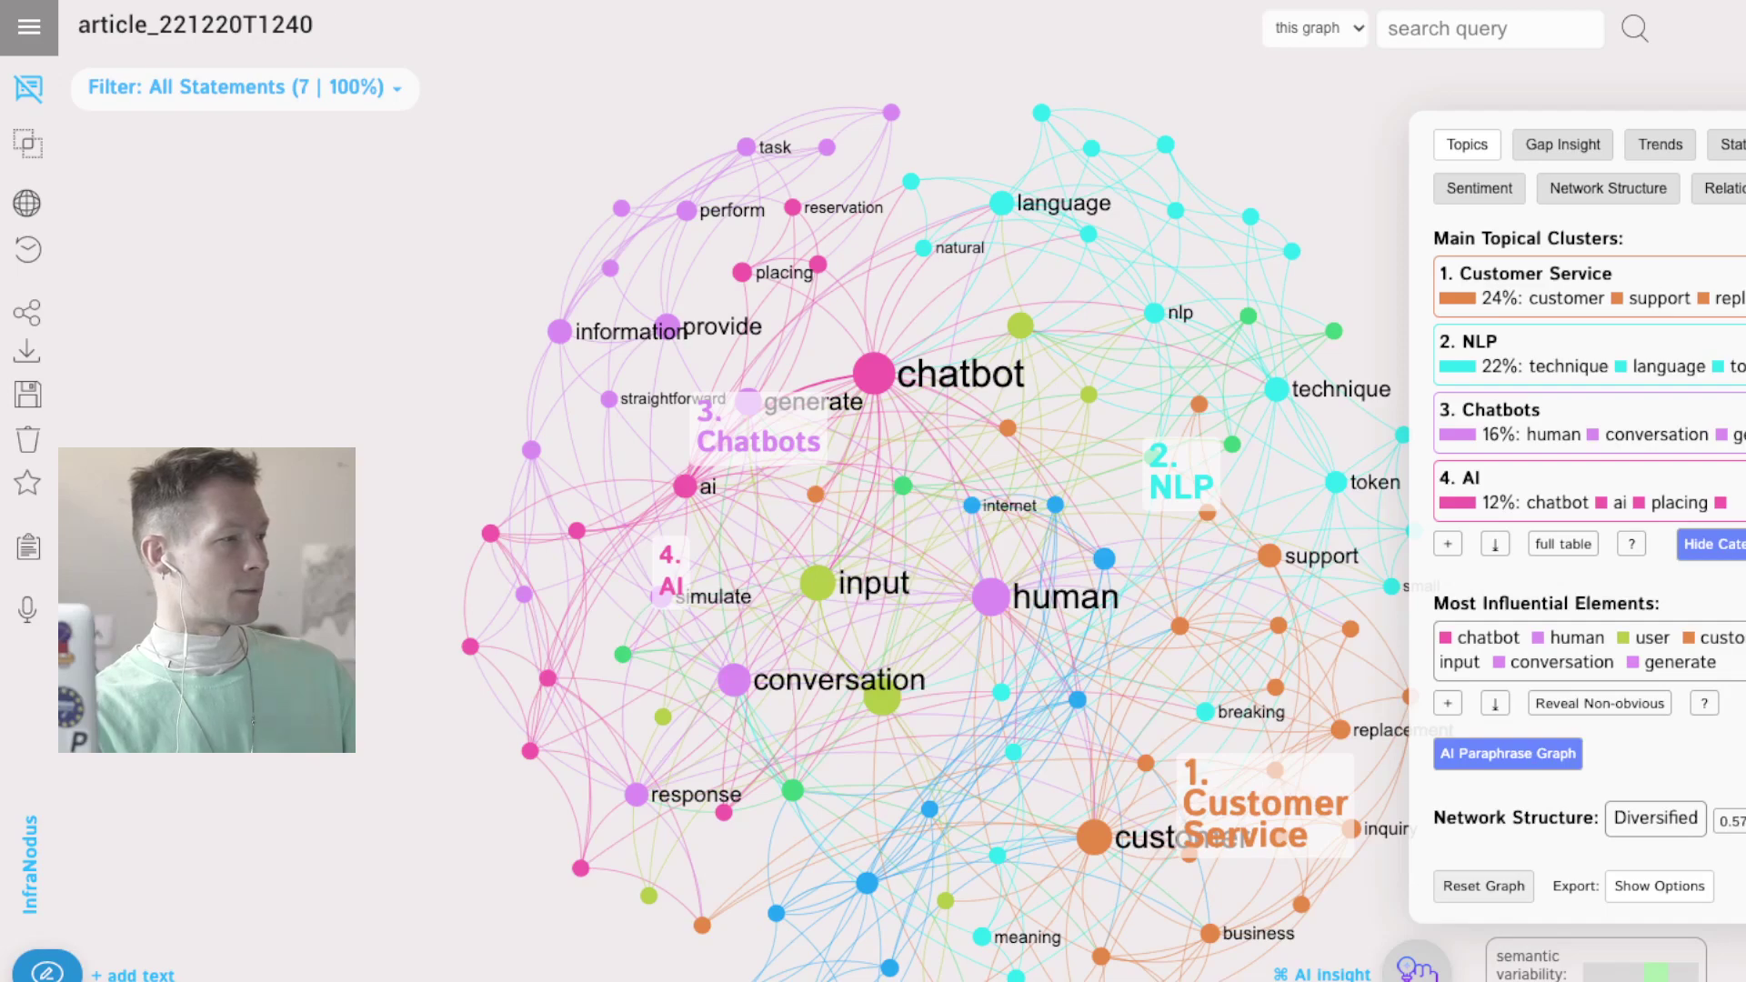
left_click(28, 26)
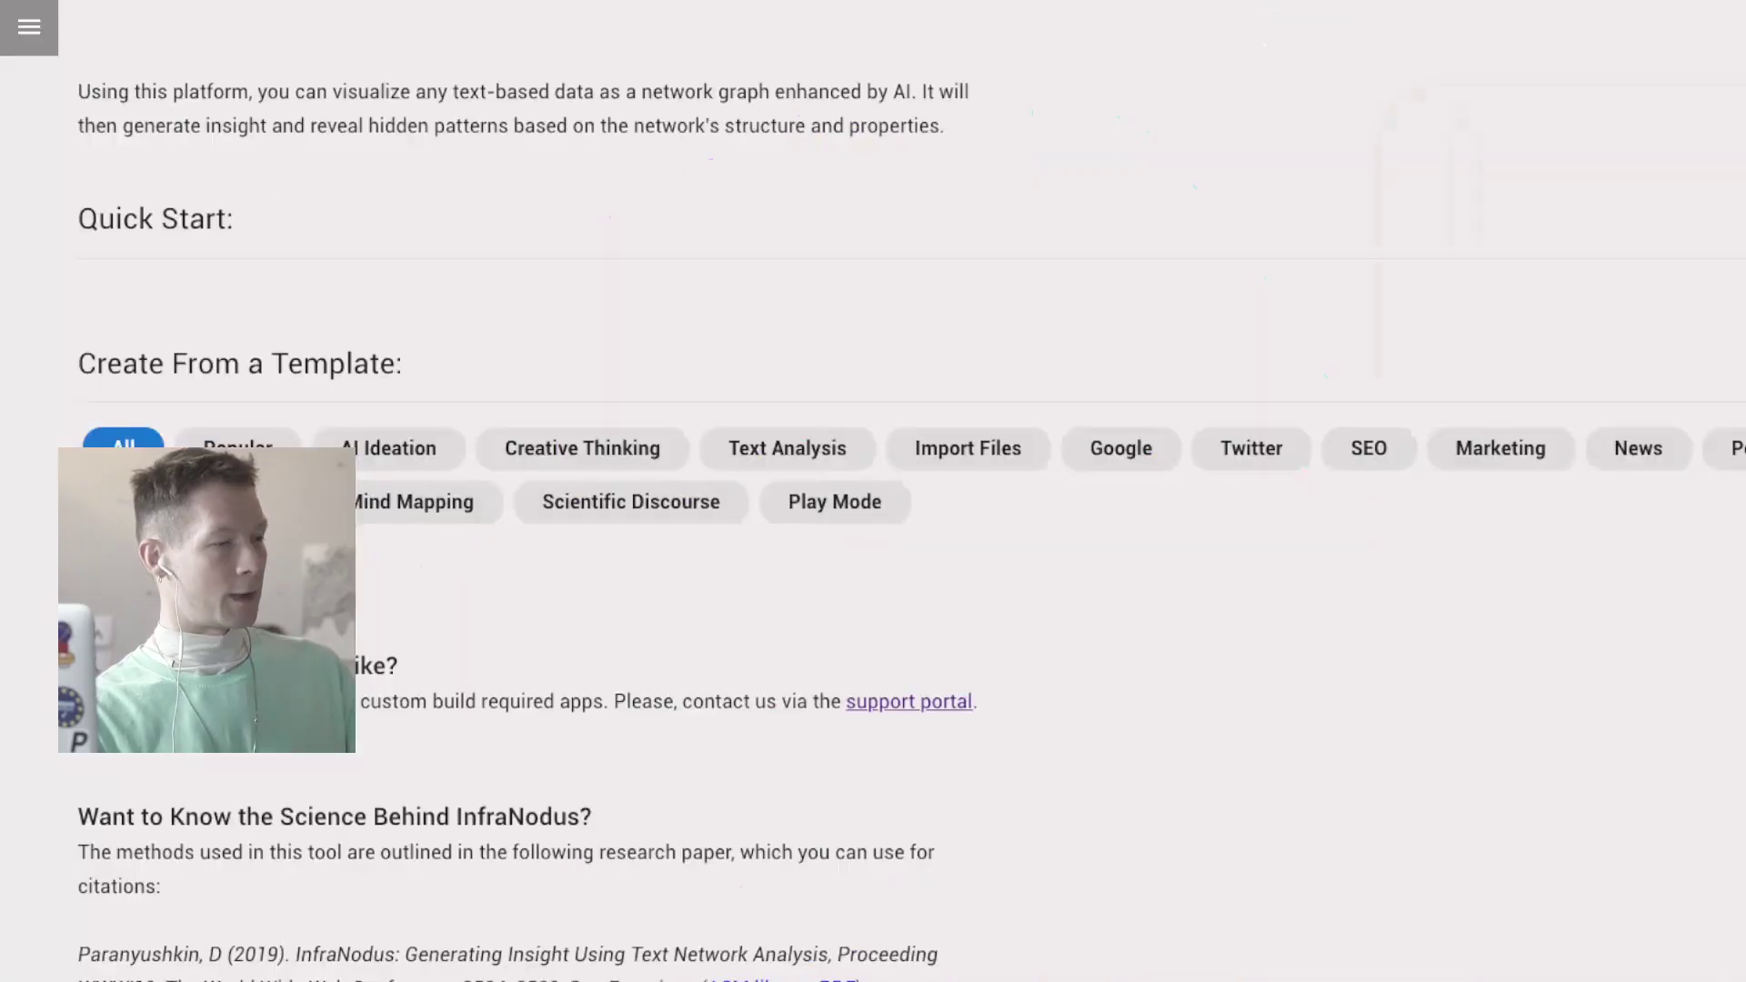
scroll(866, 655, "down", 5)
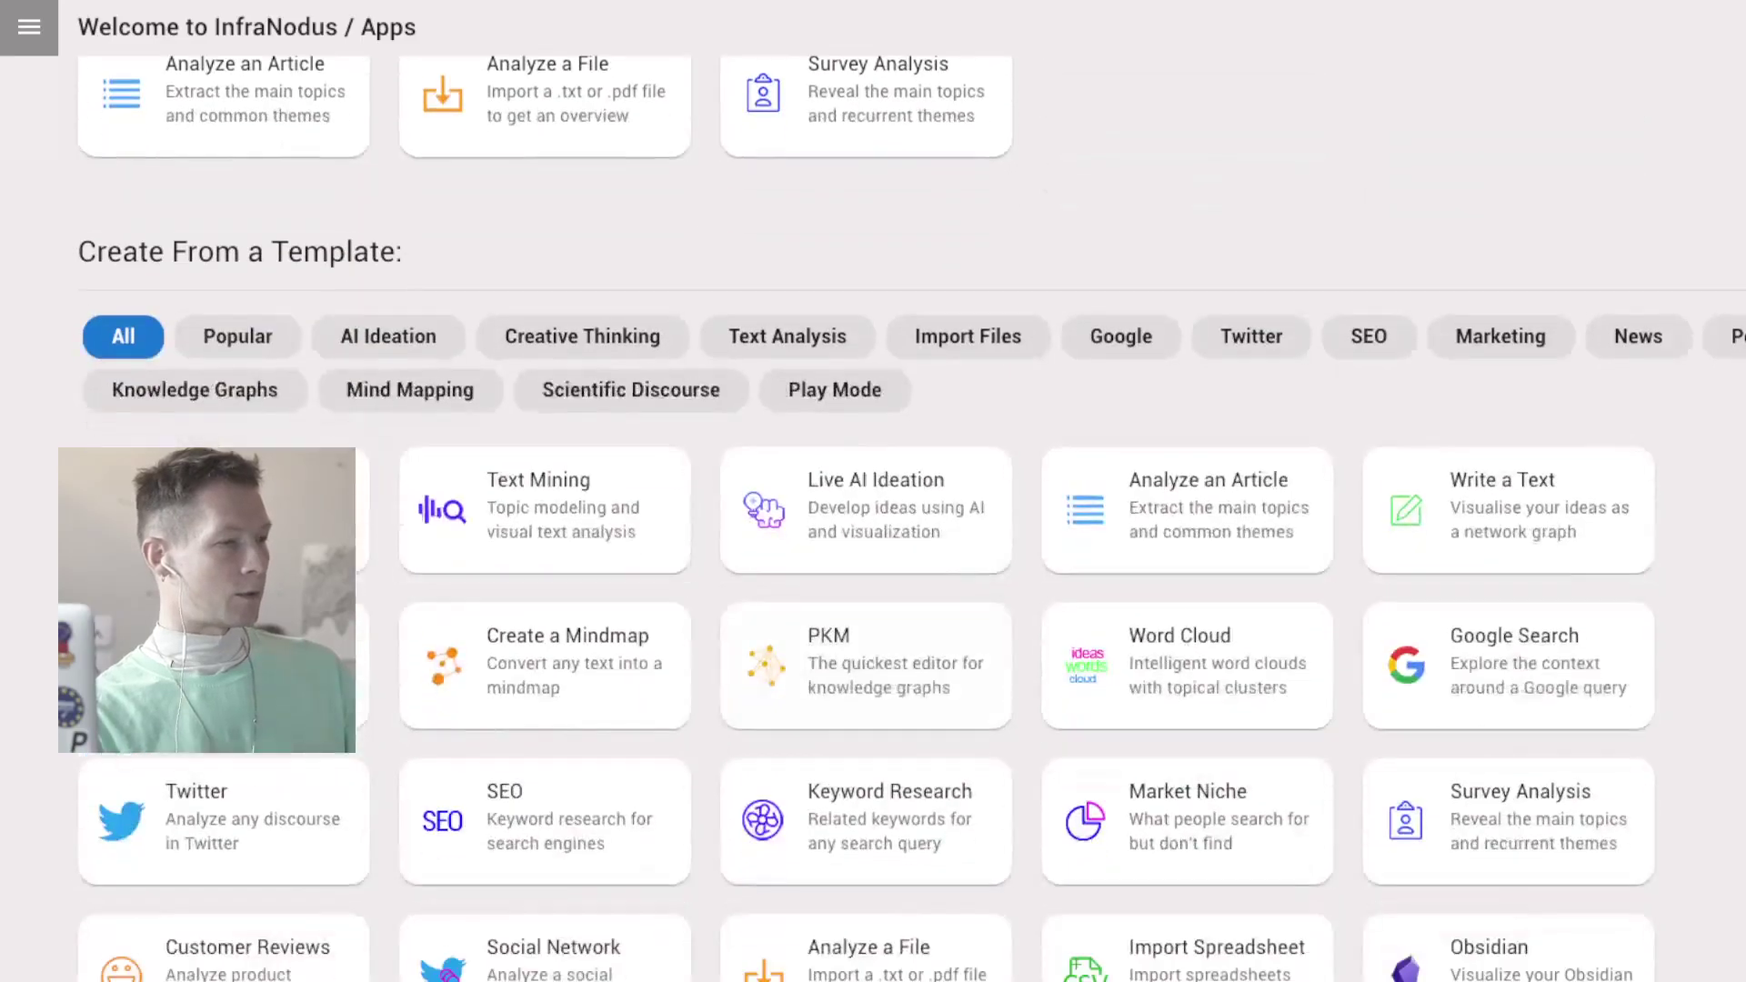
left_click(389, 337)
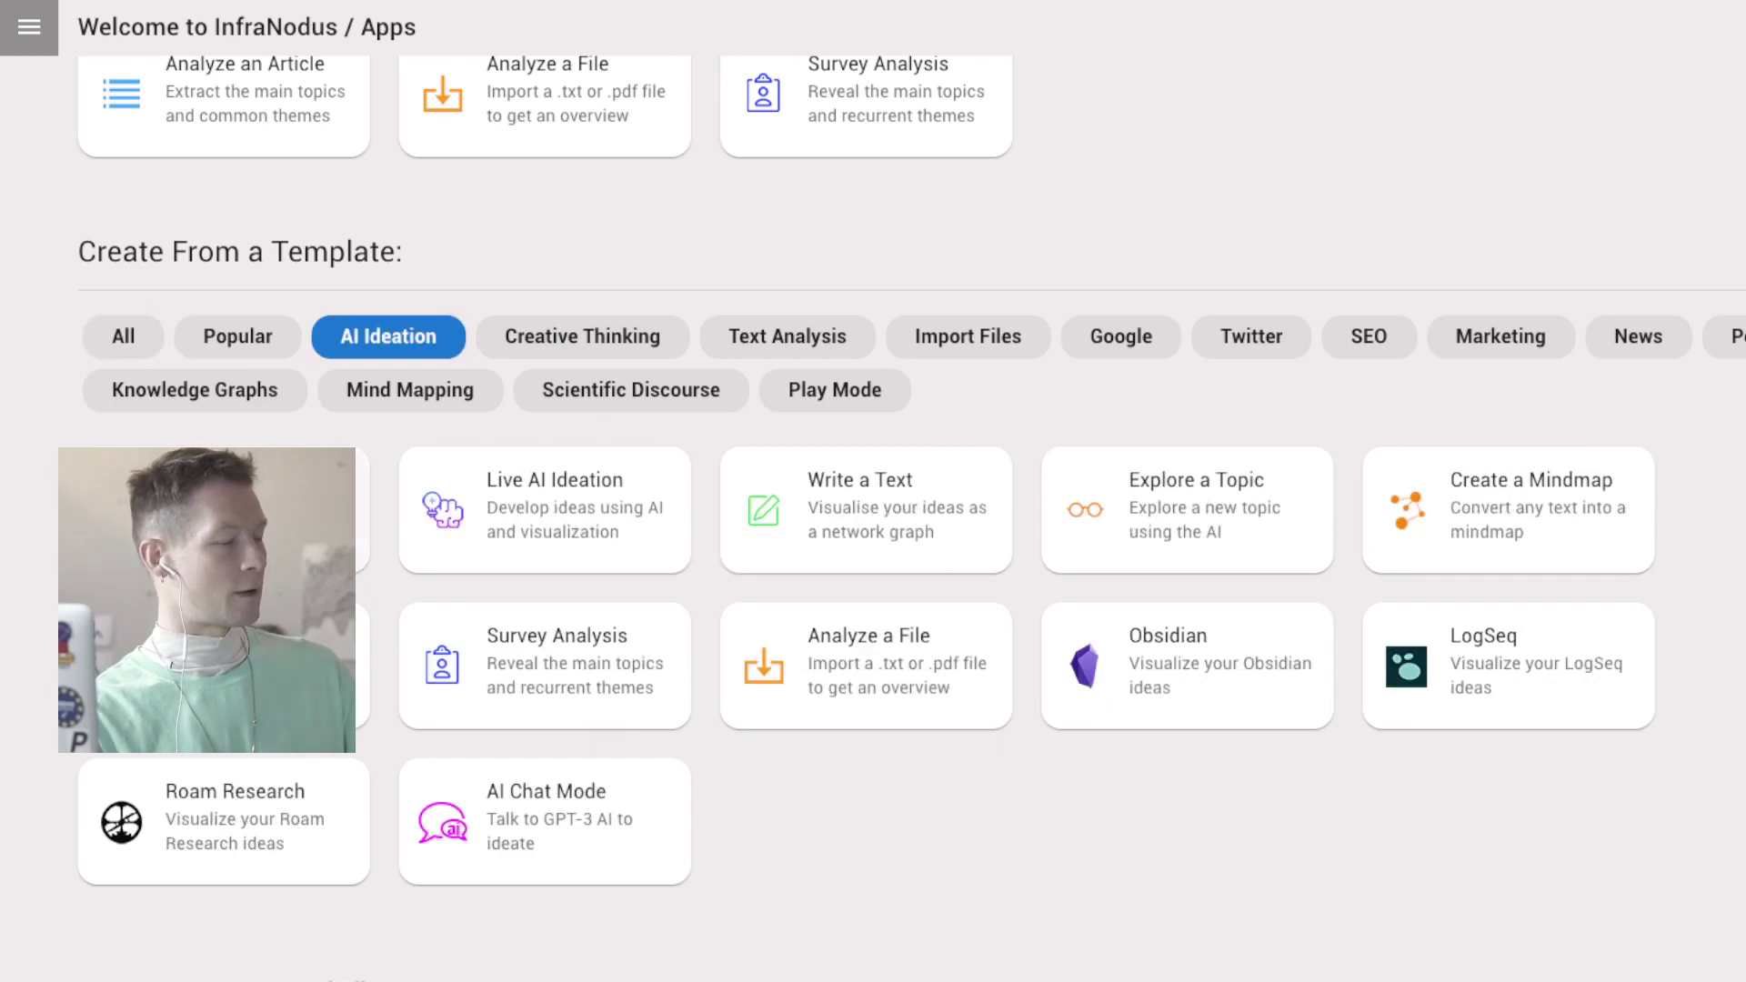
left_click(224, 510)
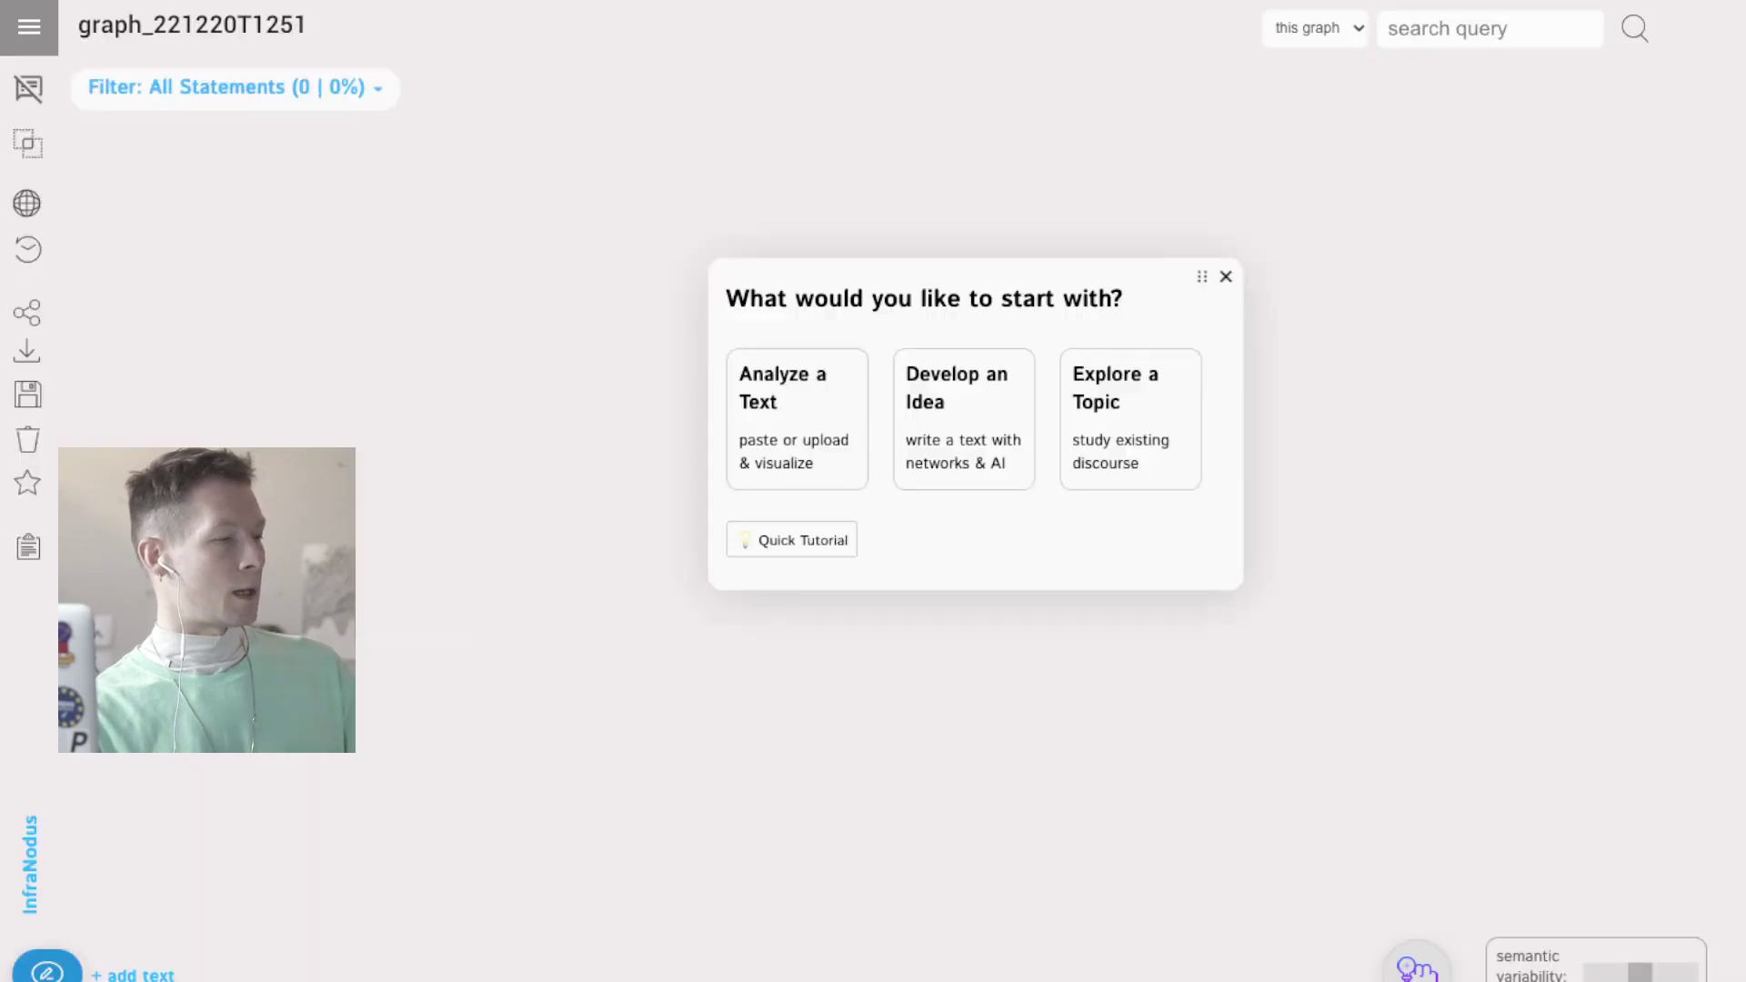
left_click(797, 418)
key("ctrl+v")
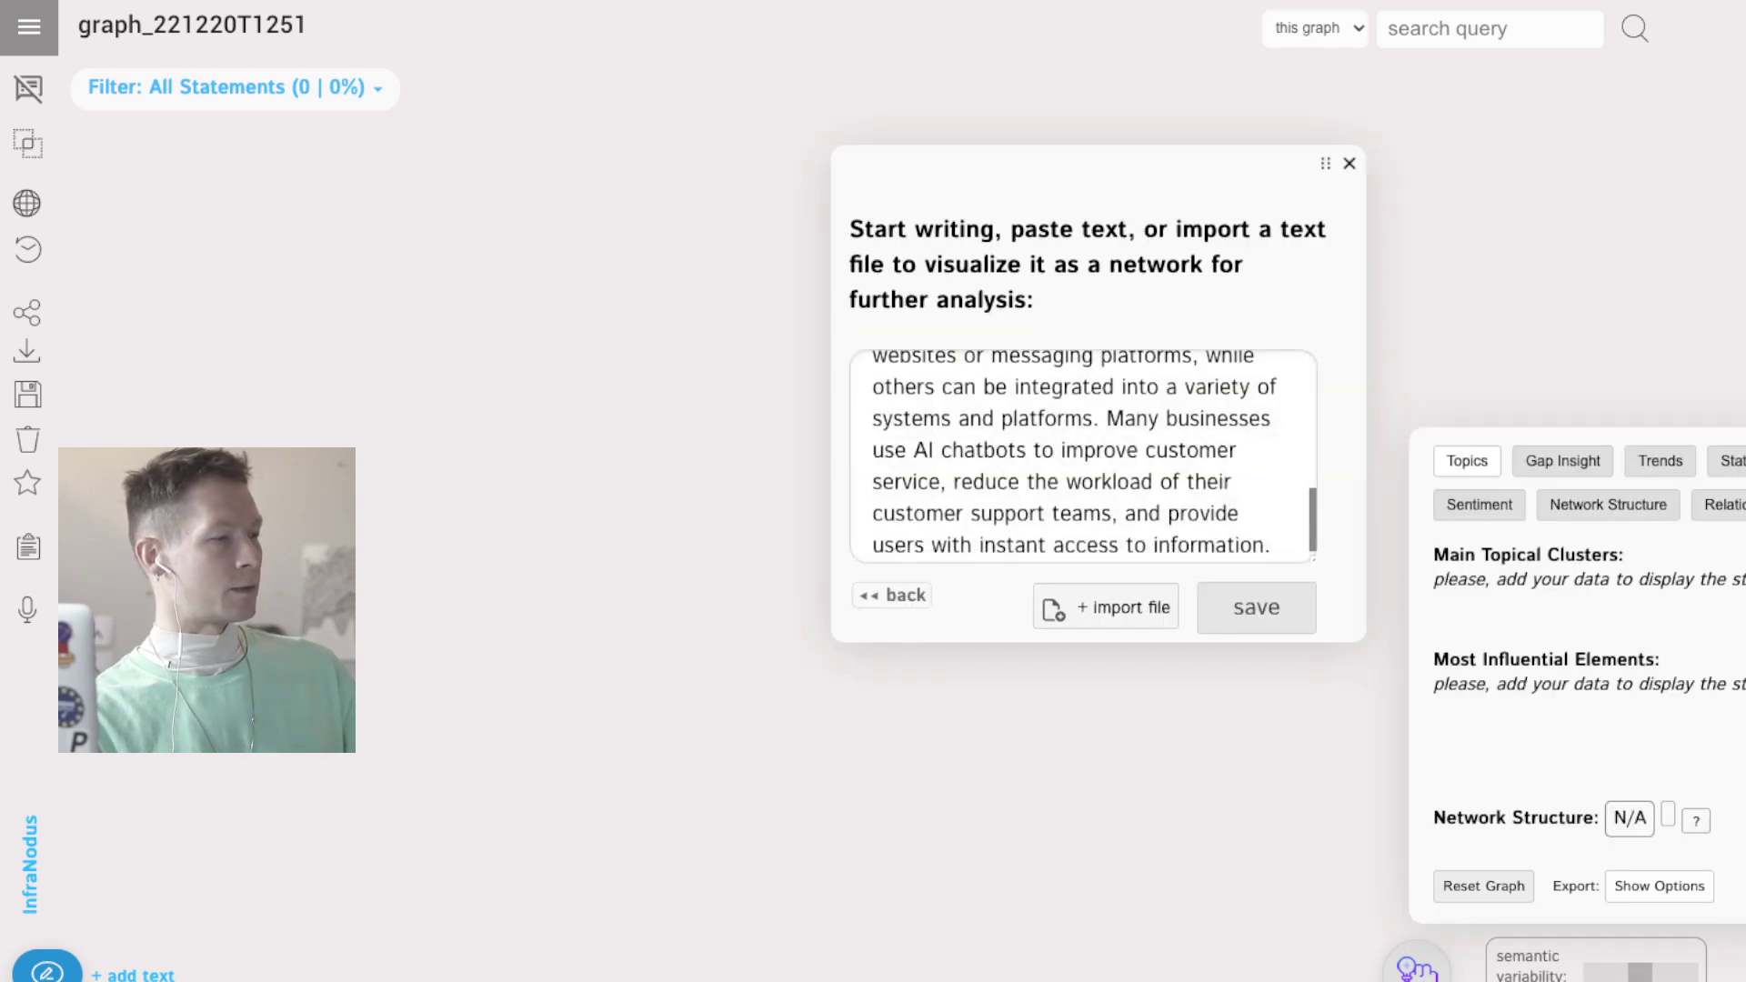
Copy the answer to "What else?" from ChatGPT and save it as additional text in the InfraNodus graph.
key("ctrl+shift+Tab")
scroll(1031, 509, "down", 5)
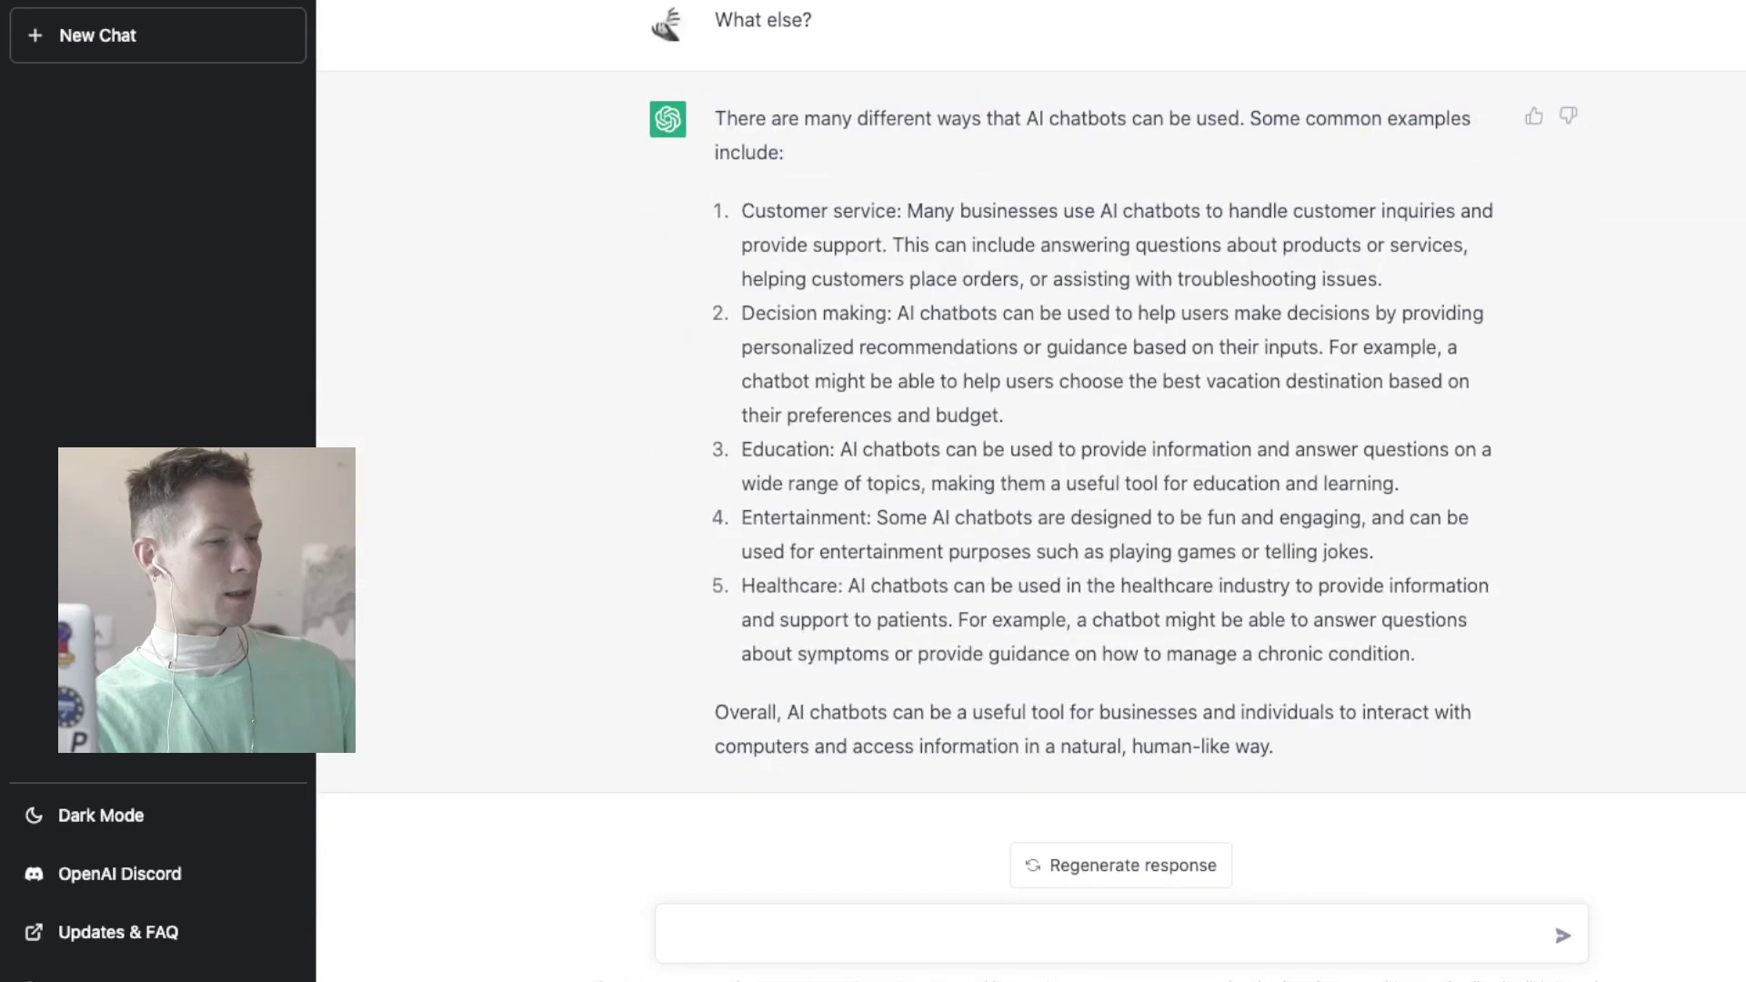
left_click_drag(1274, 747, 713, 118)
key("alt+Tab")
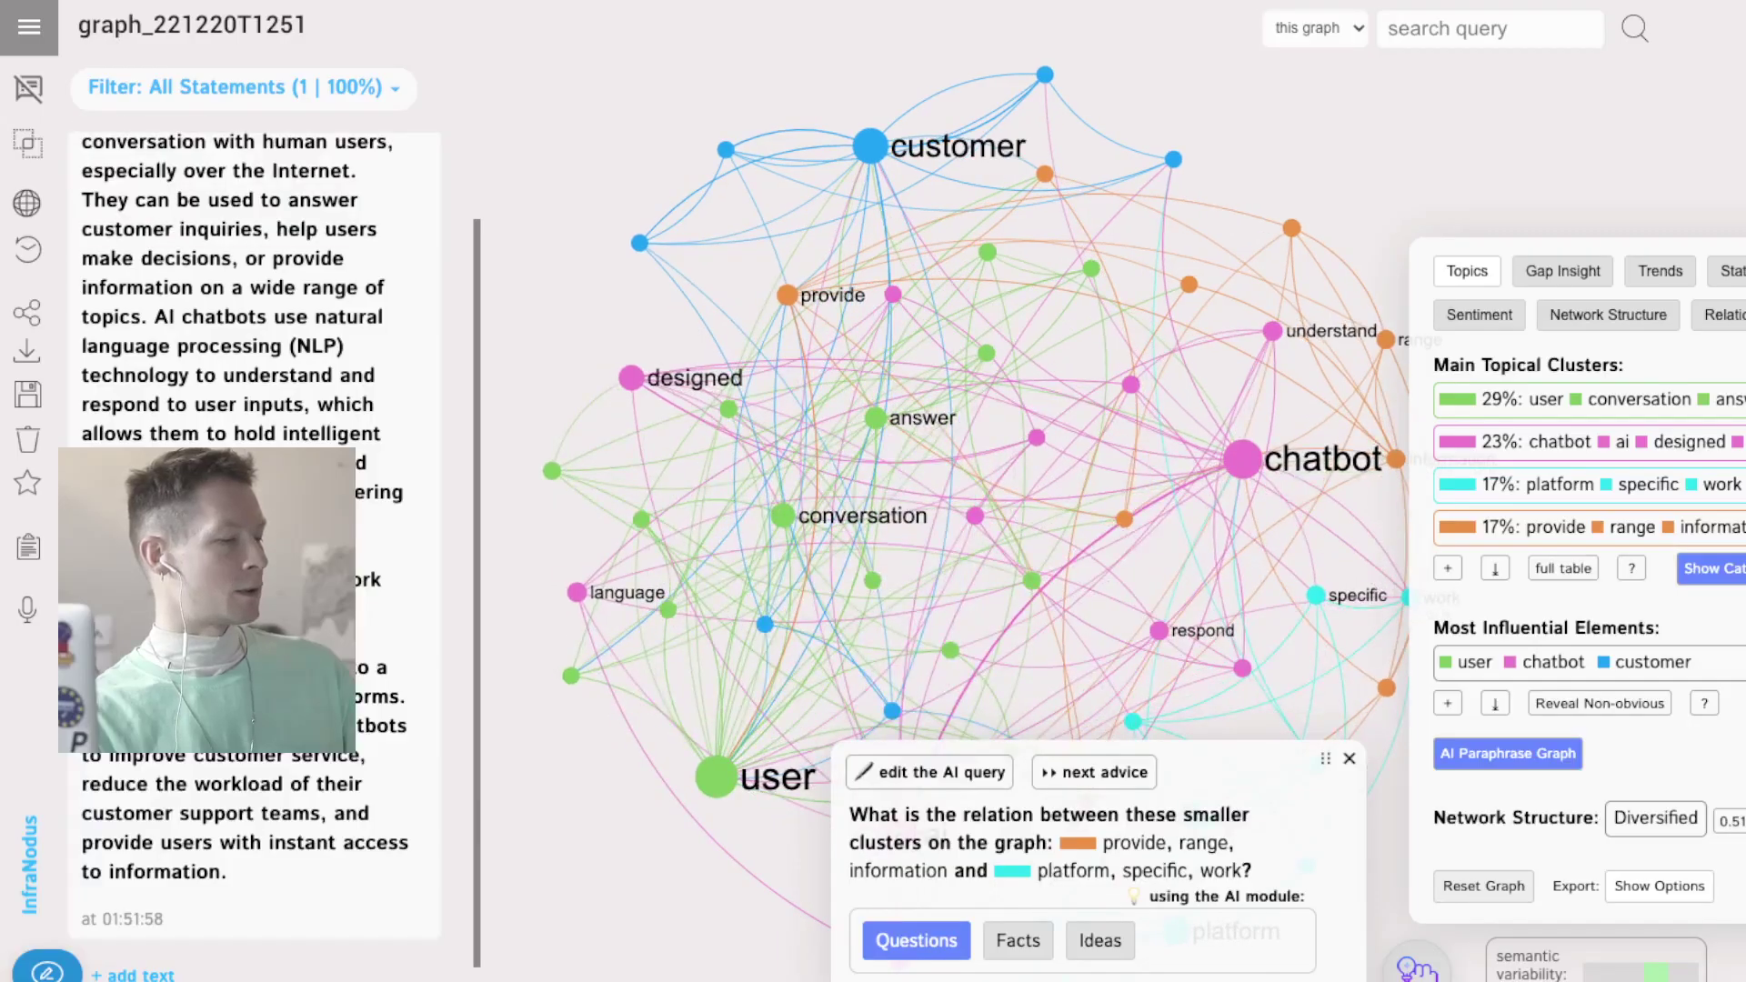
left_click(71, 975)
key("ctrl+v")
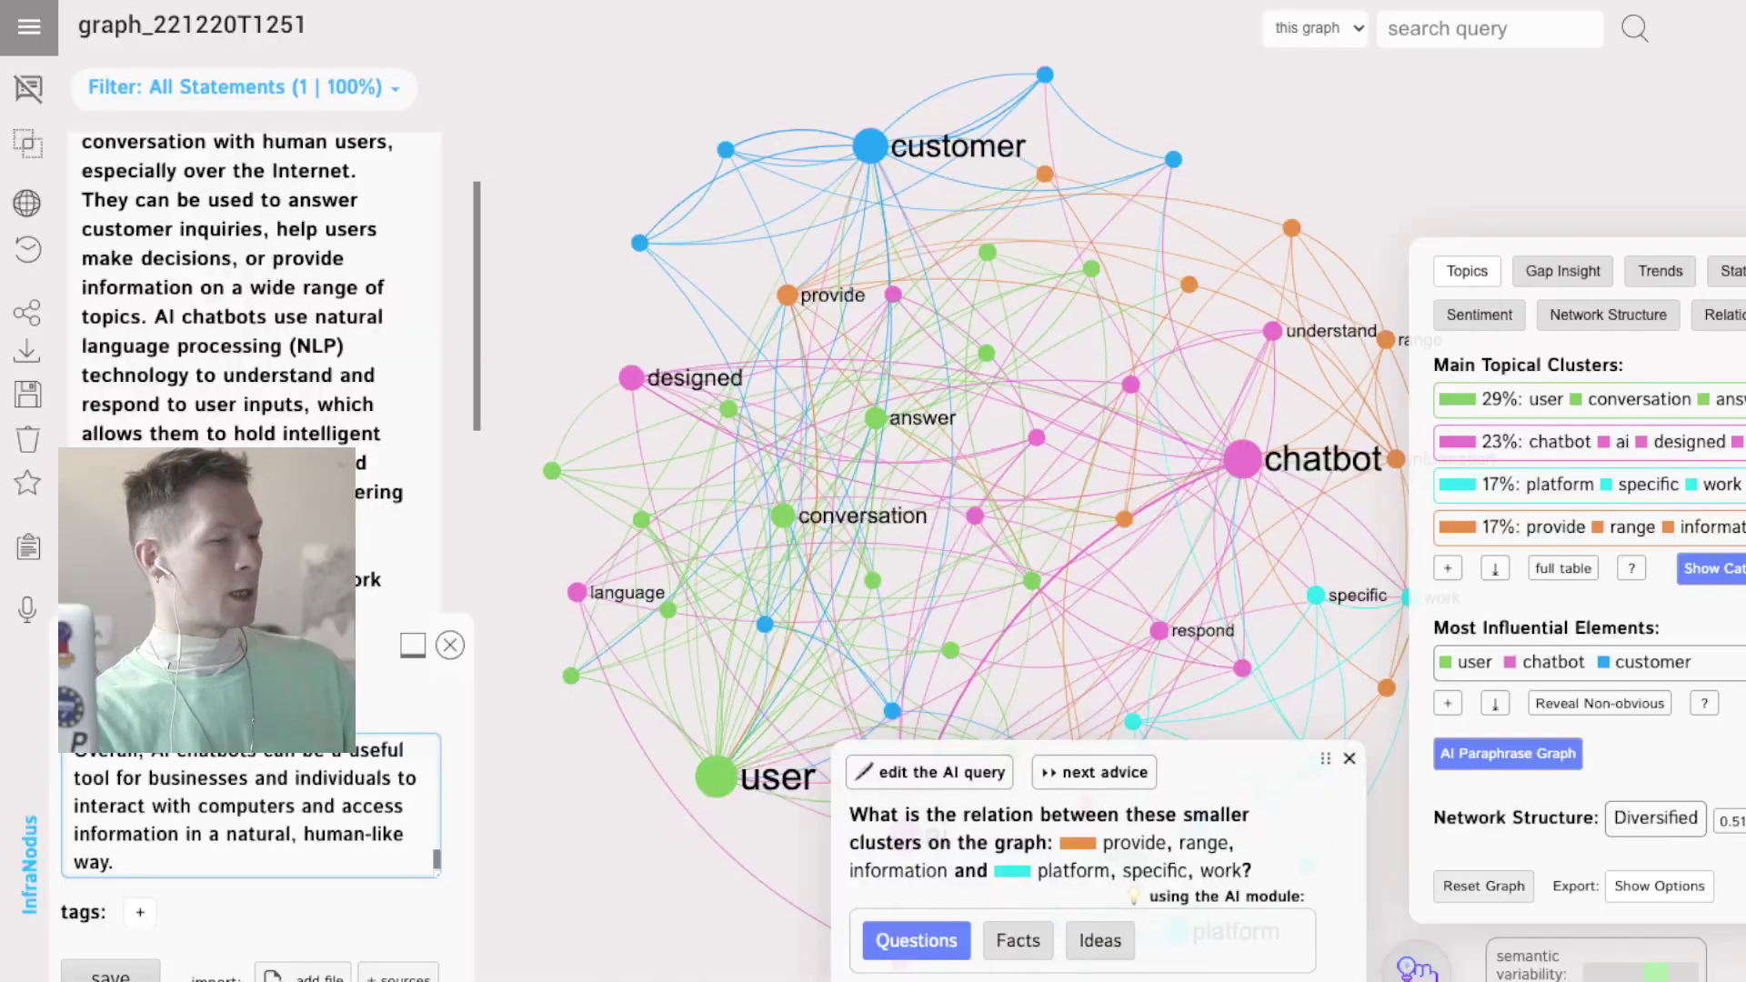
left_click(110, 976)
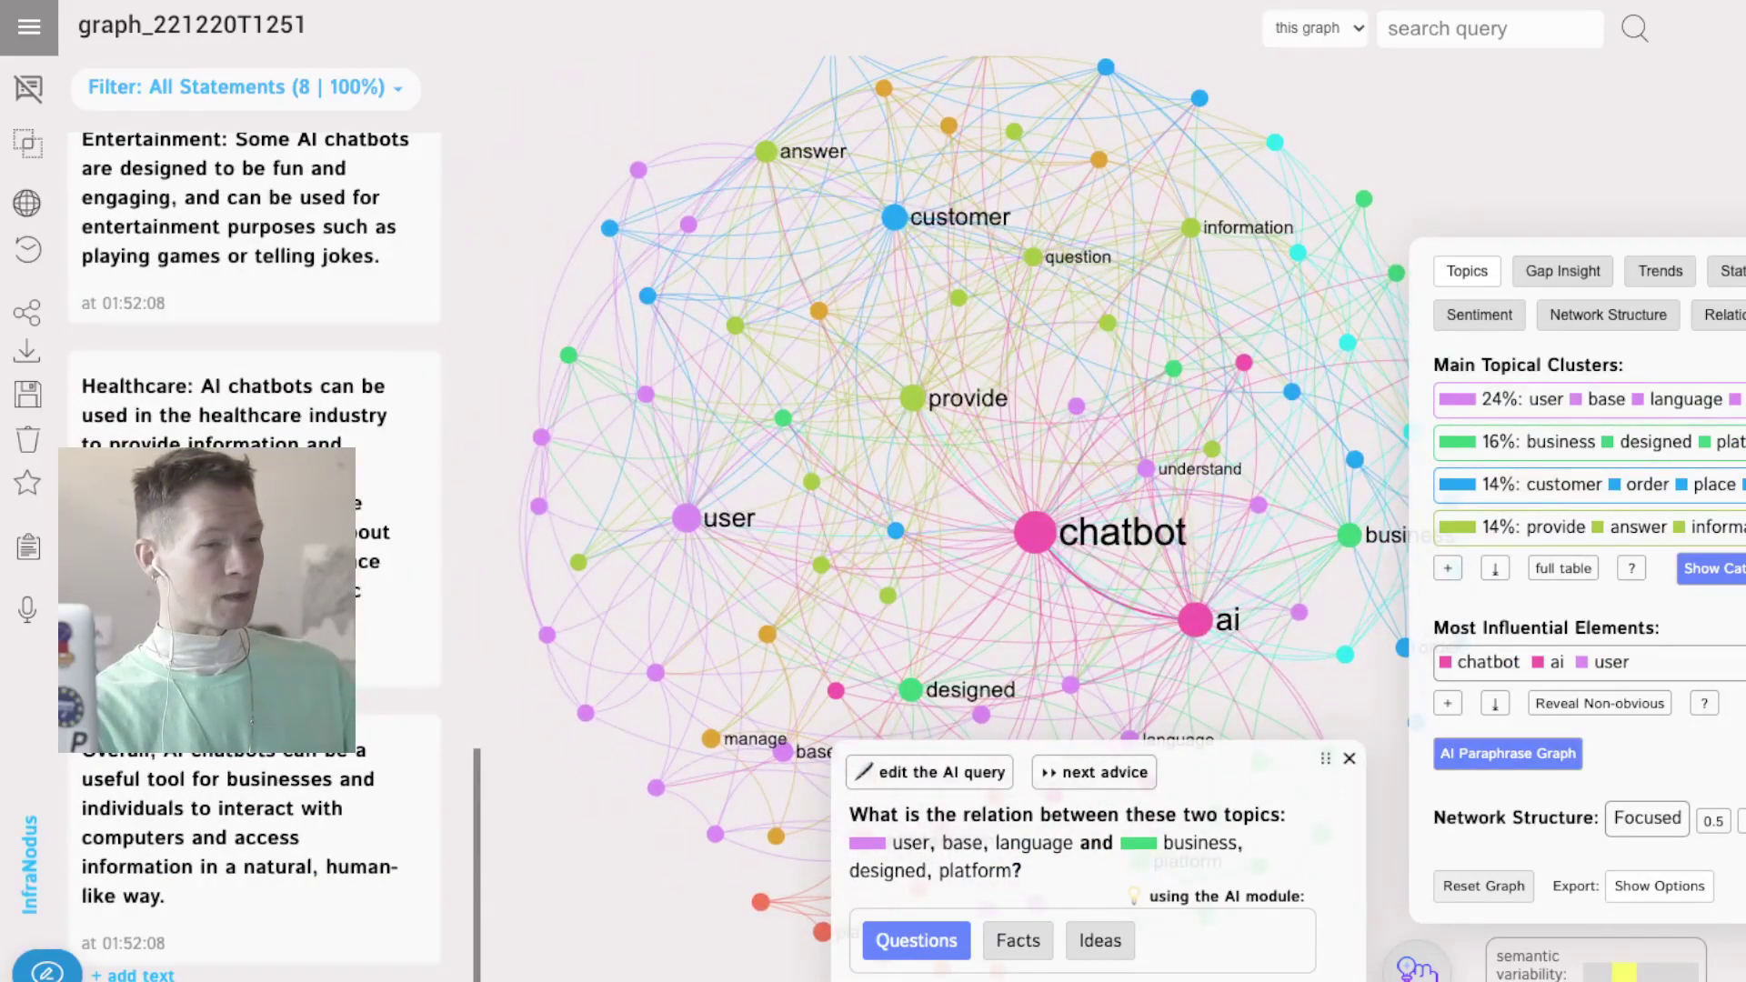
Check the two largest topical clusters, show the category names on the graph and dismiss the AI advice.
left_click(1546, 401)
left_click(1546, 400)
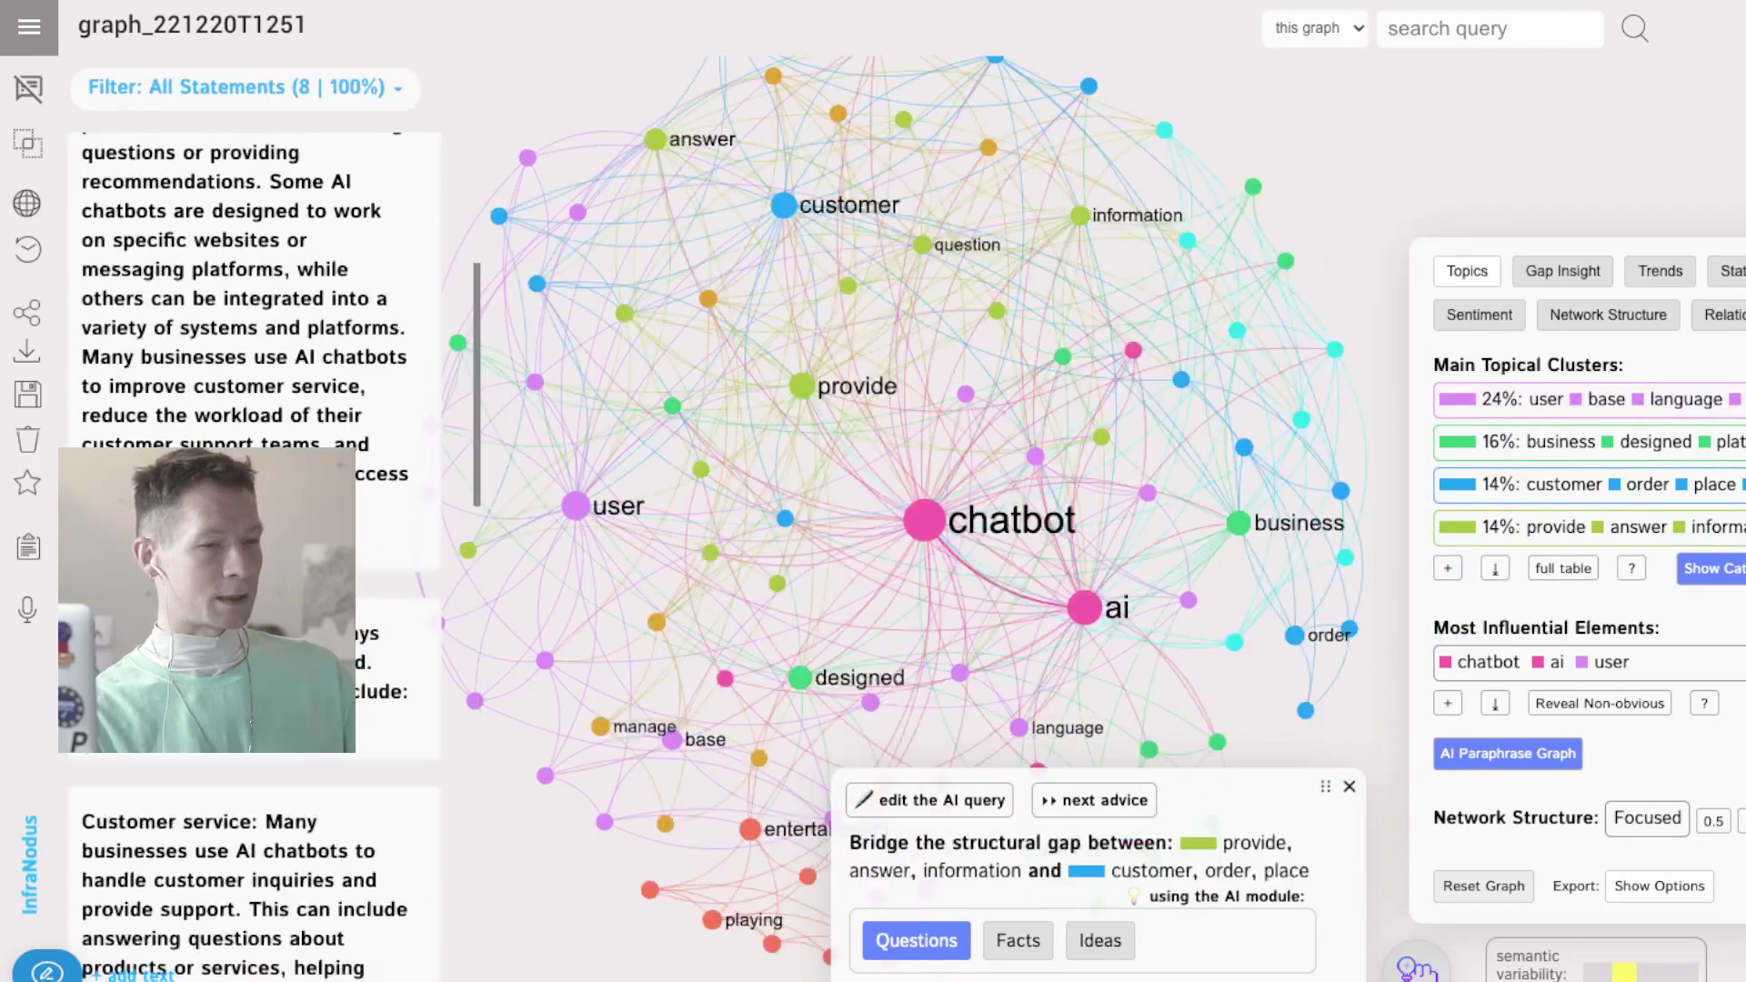
left_click(1564, 443)
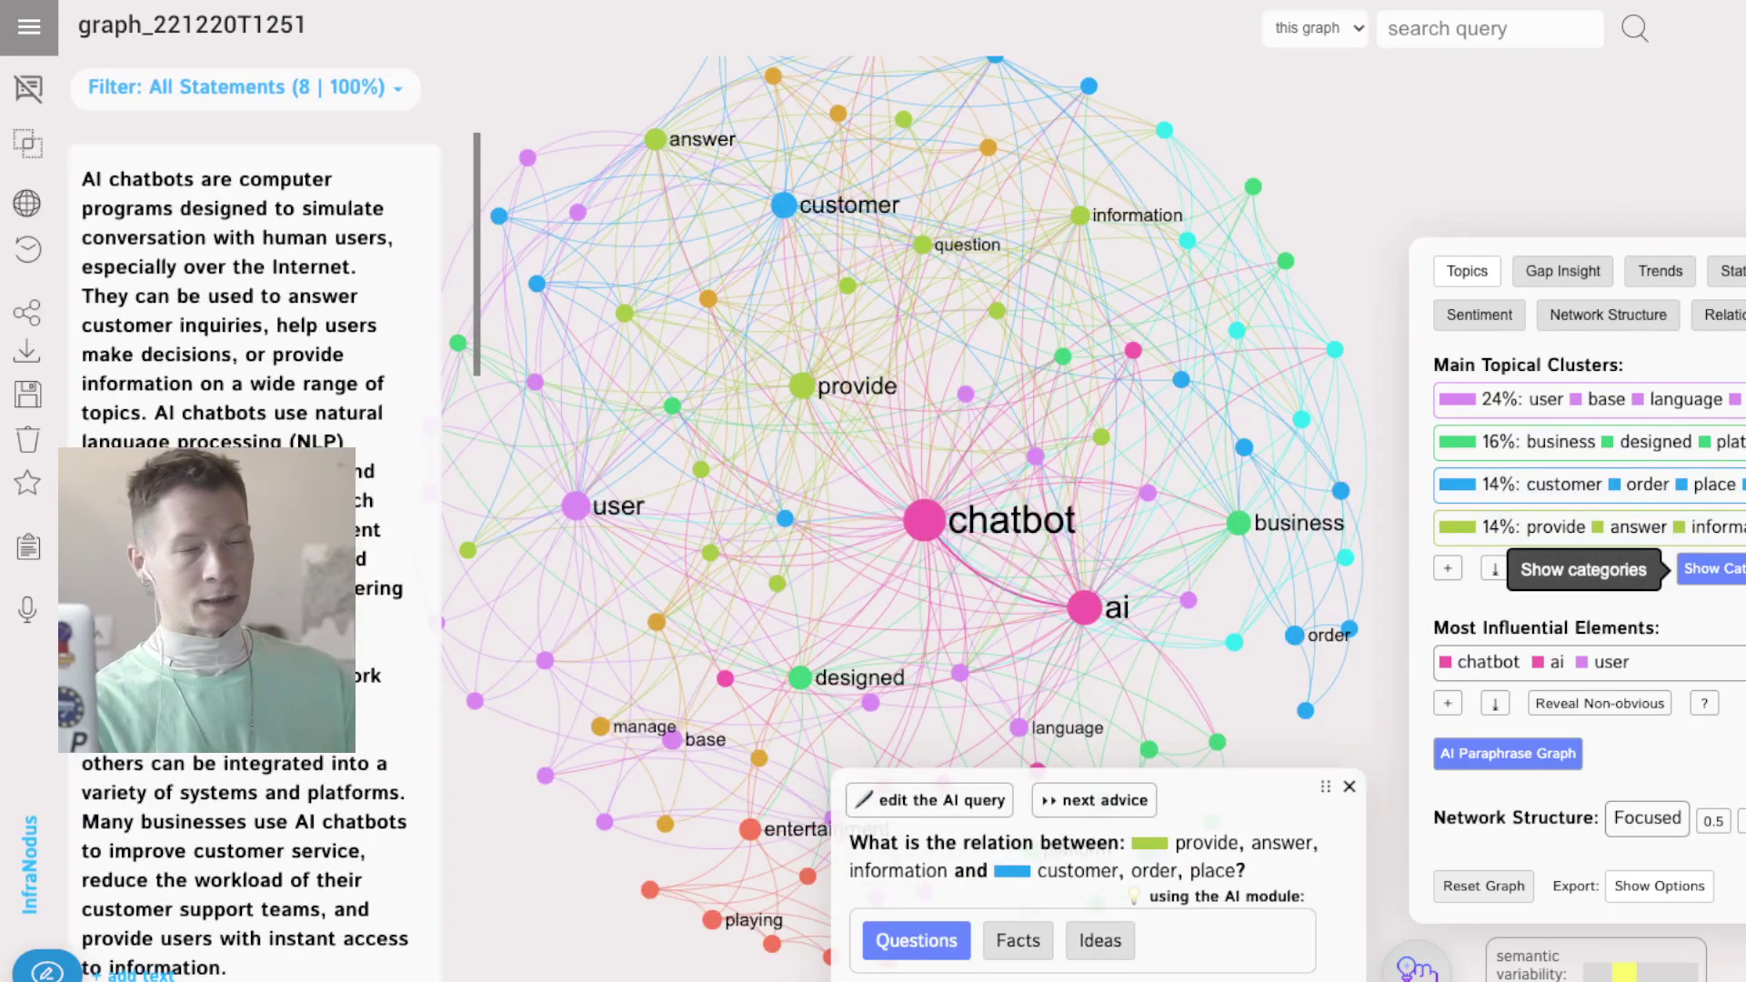
left_click(1712, 568)
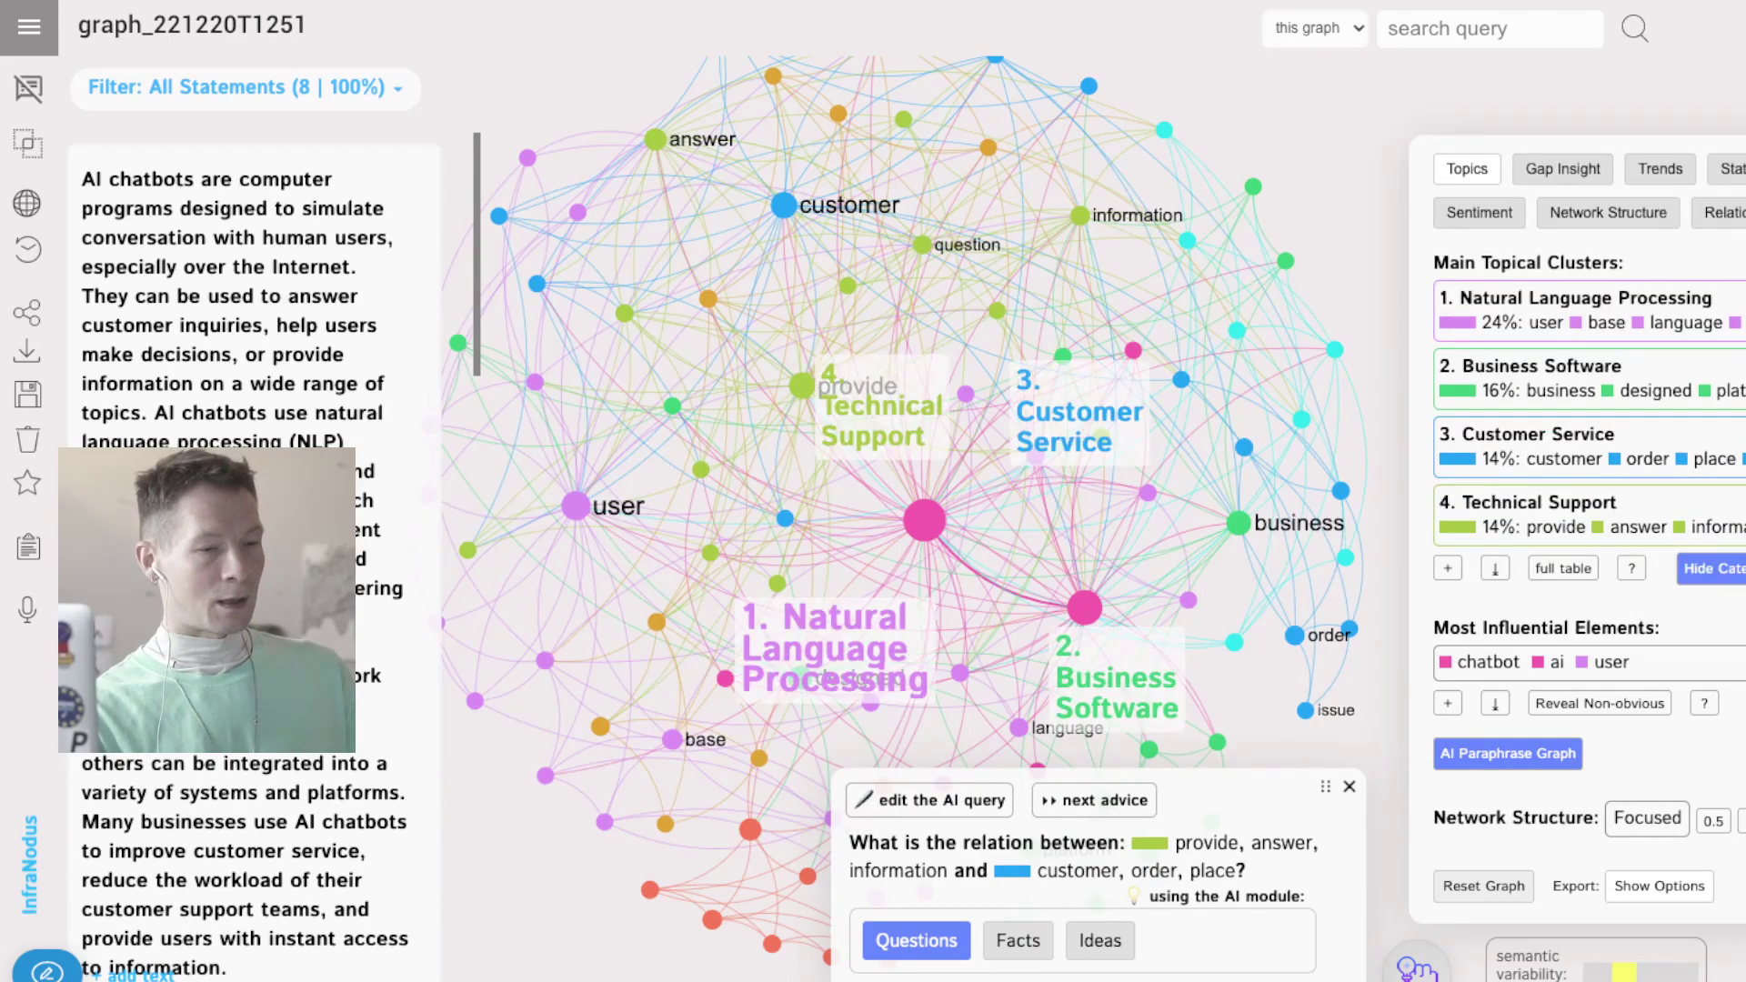
left_click(1350, 787)
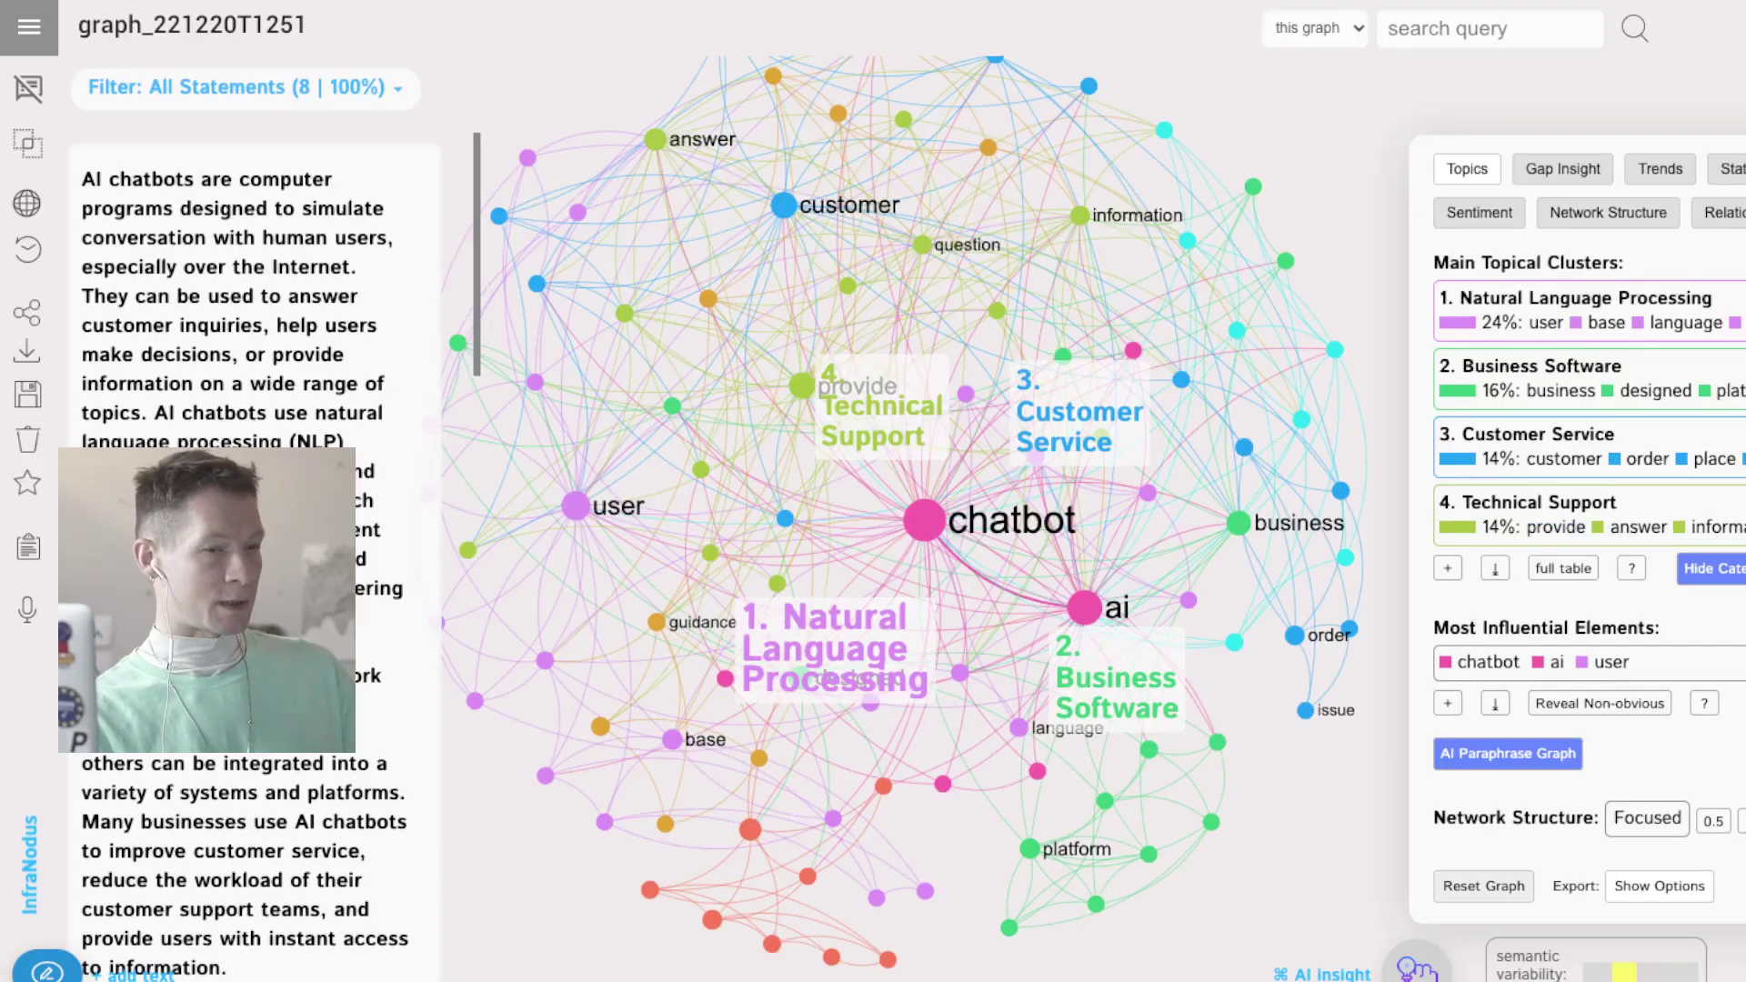
Expand the main topical clusters list to review all topics and collapse it again.
double_click(1715, 298)
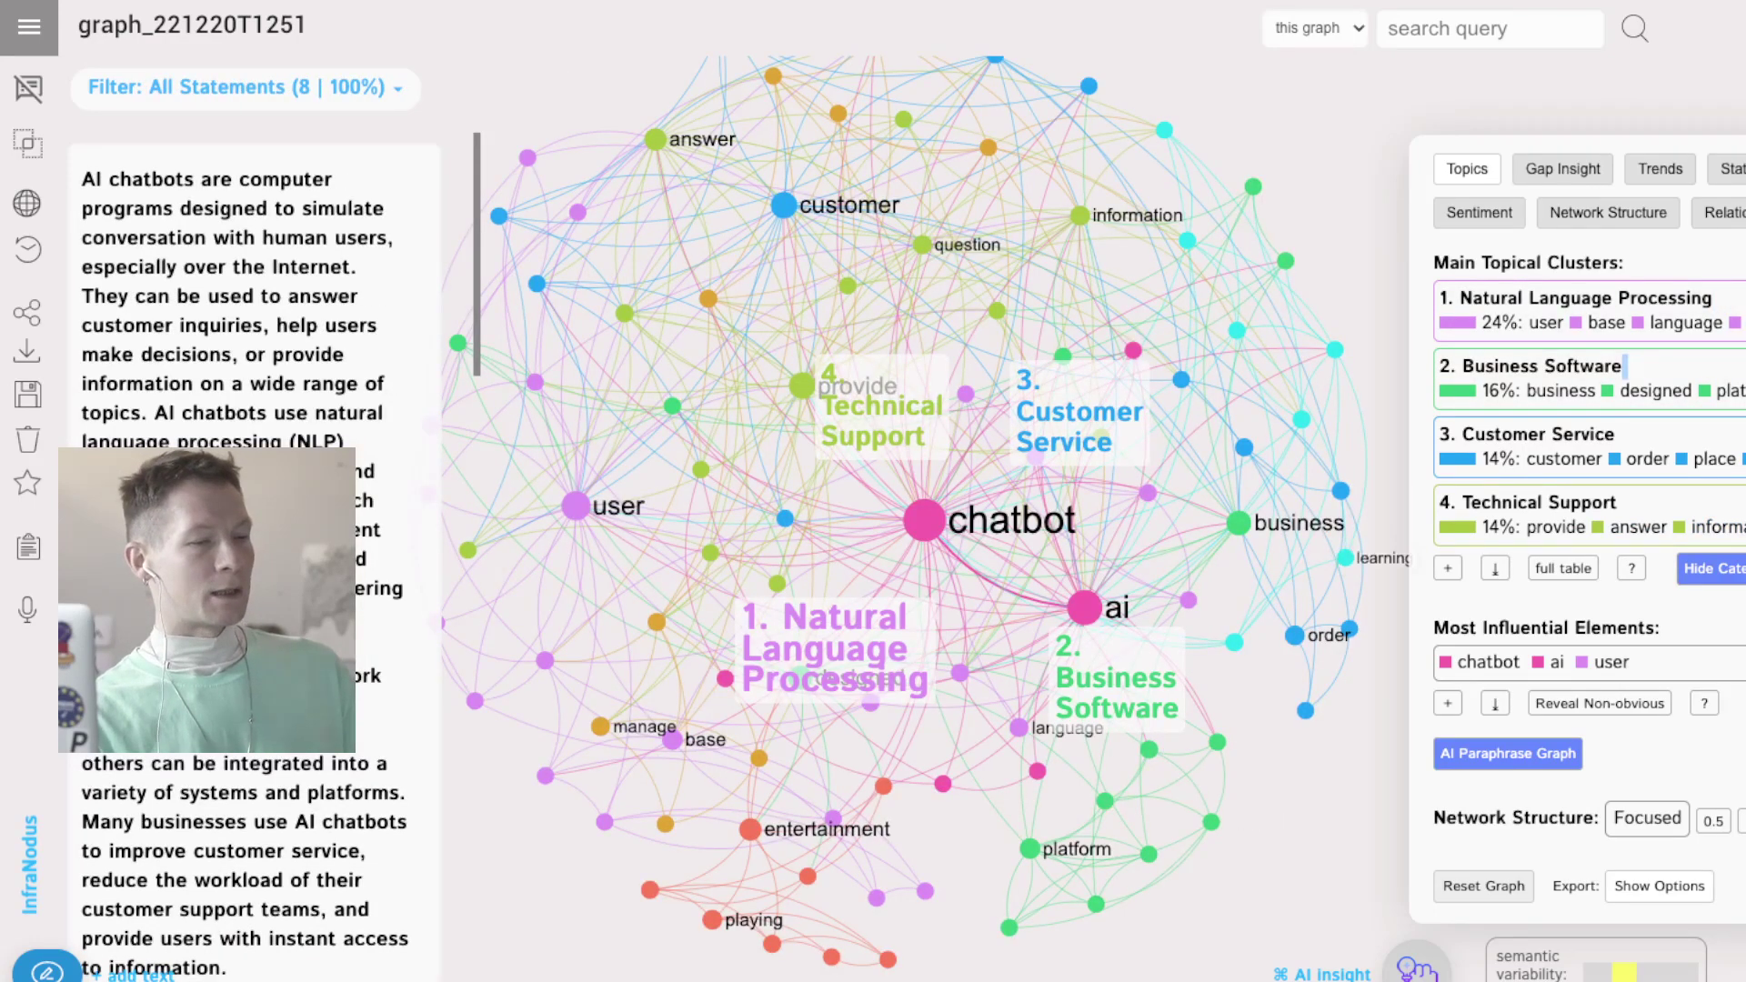
left_click(1447, 569)
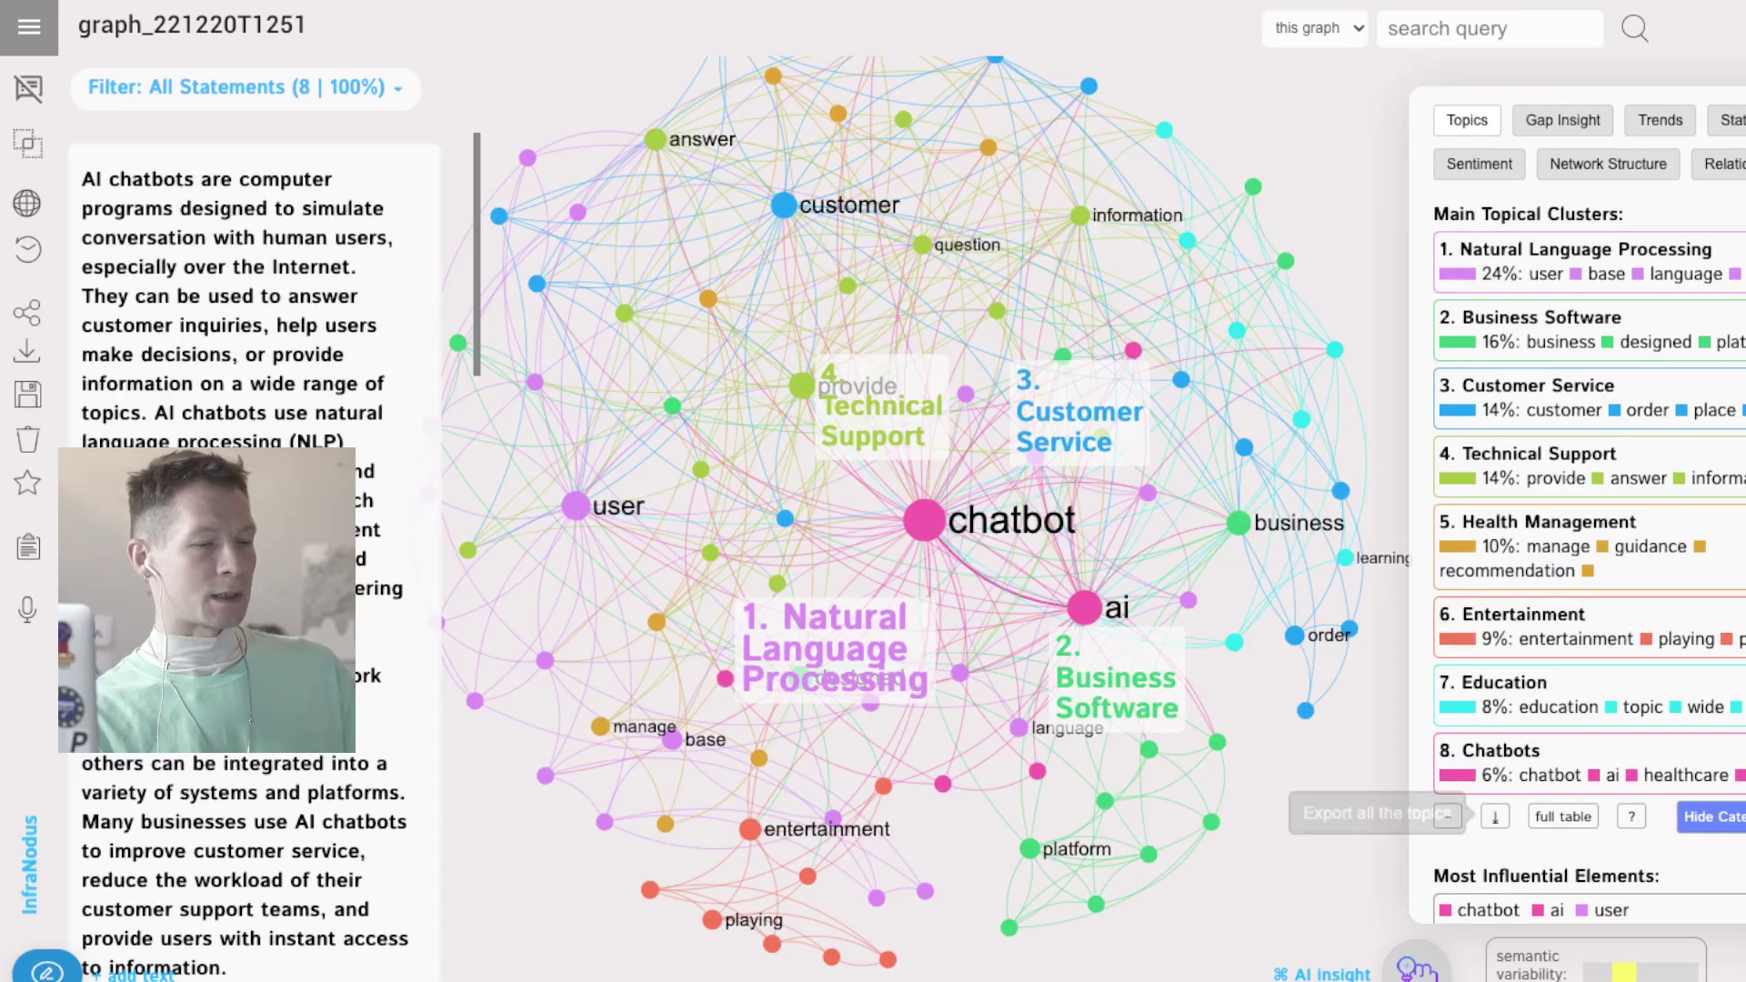
left_click(1447, 816)
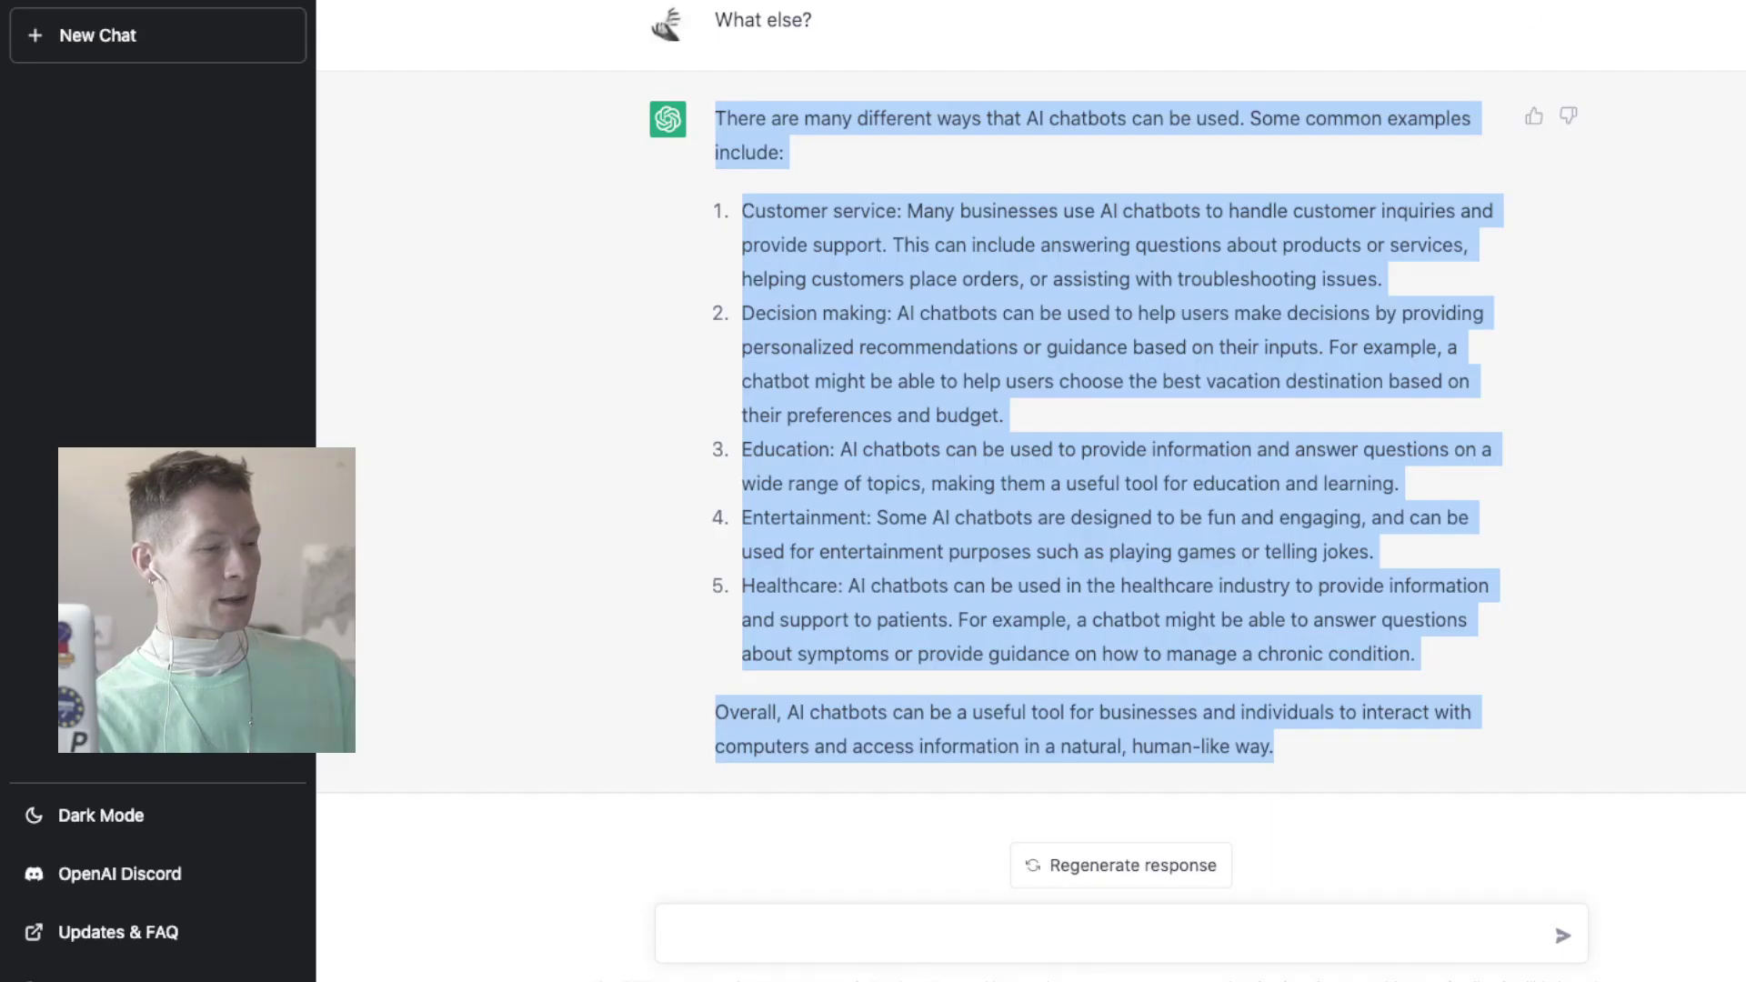
Switch to ChatGPT and ask "How do ai chat bots work?".
left_click(1120, 934)
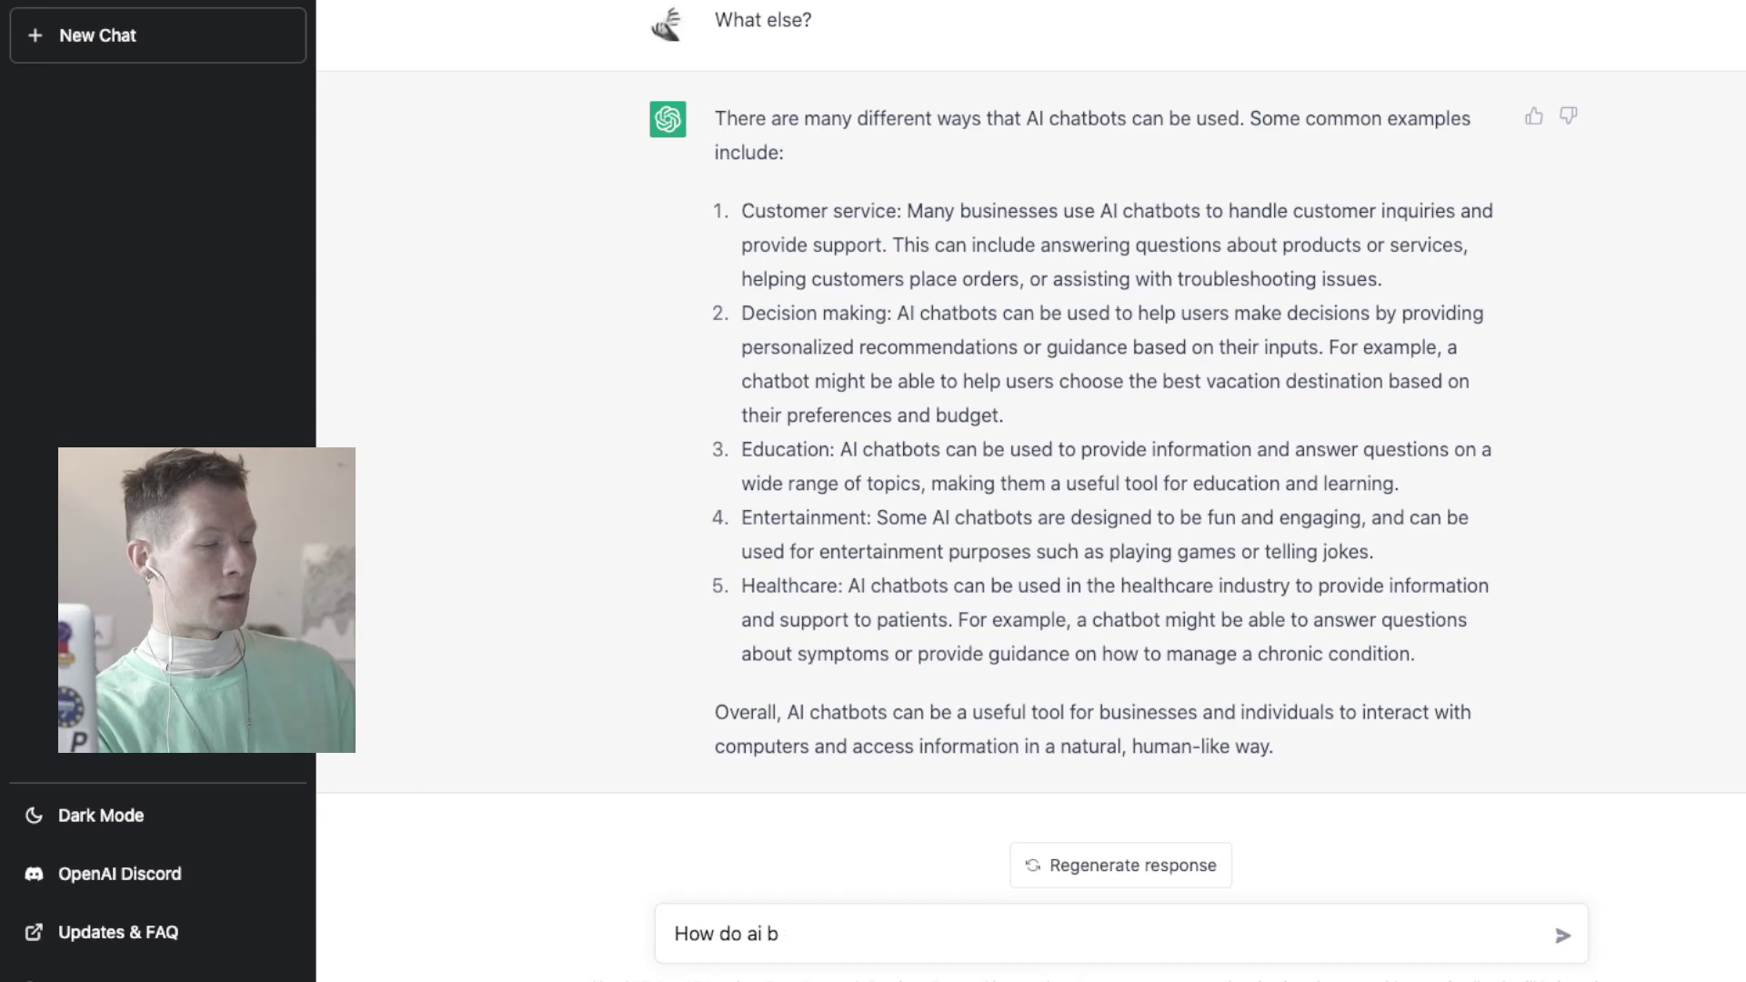
key("BackSpace")
type("chat bots work?")
key("Return")
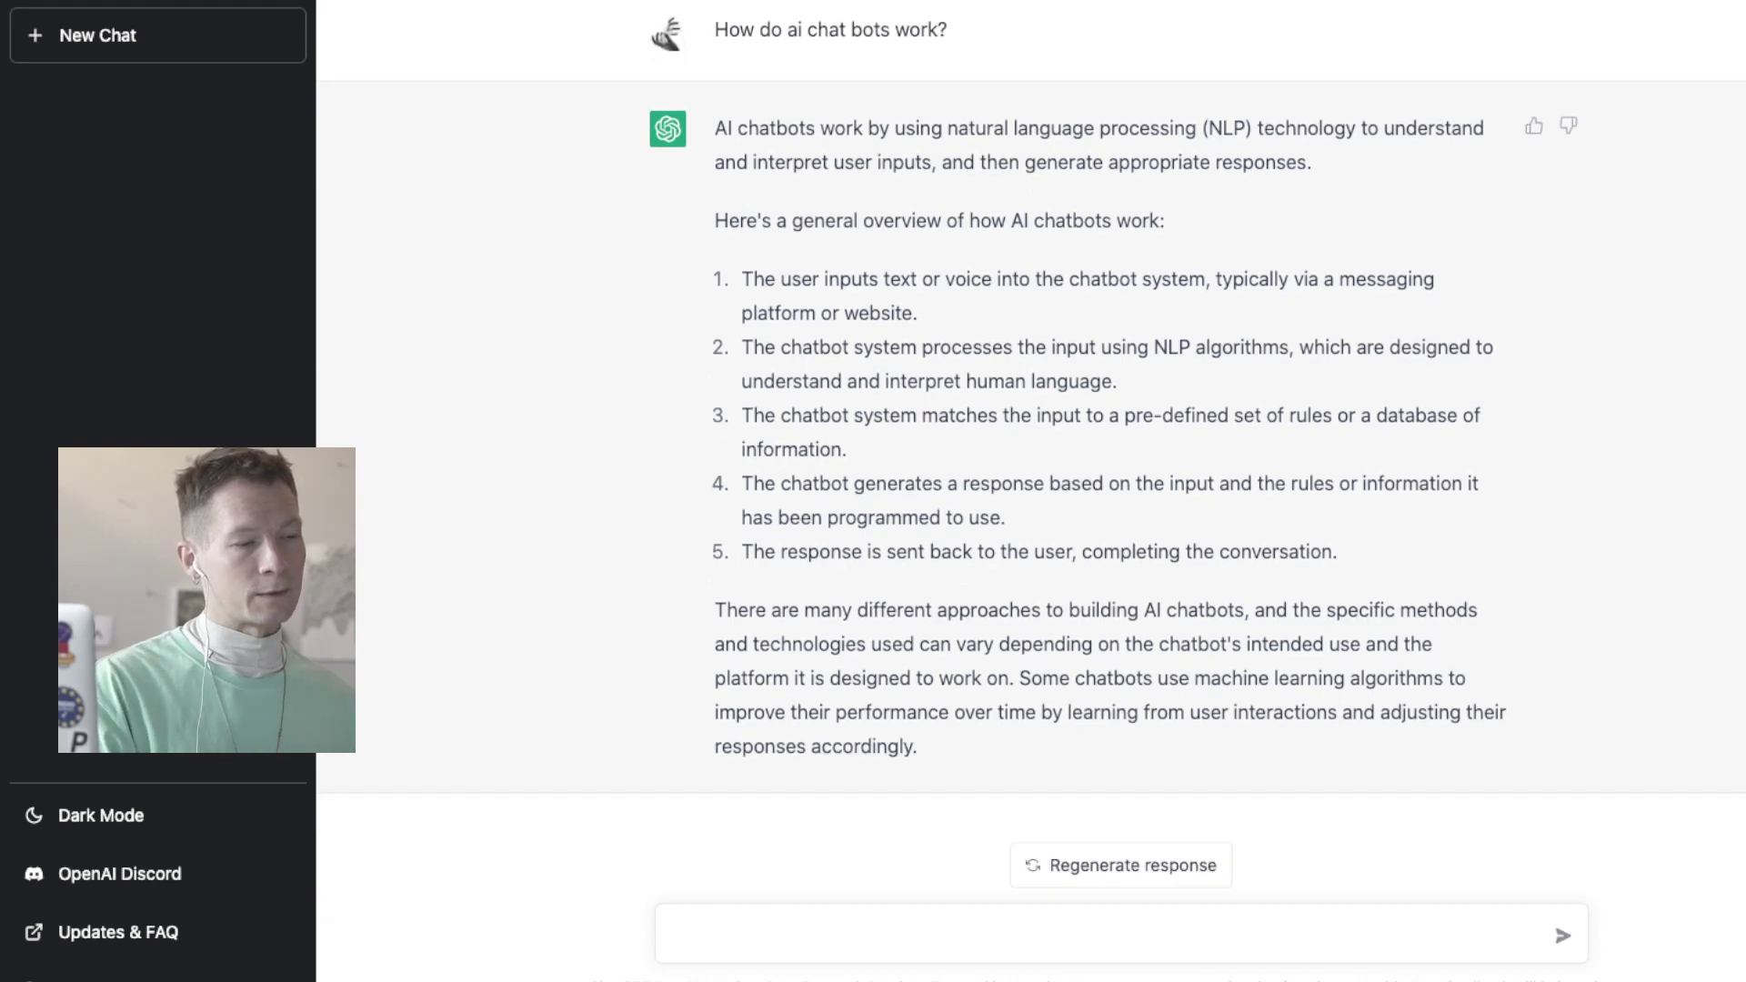
Copy the full answer on how AI chatbots work and save it as new text in the InfraNodus graph.
left_click_drag(917, 746, 715, 128)
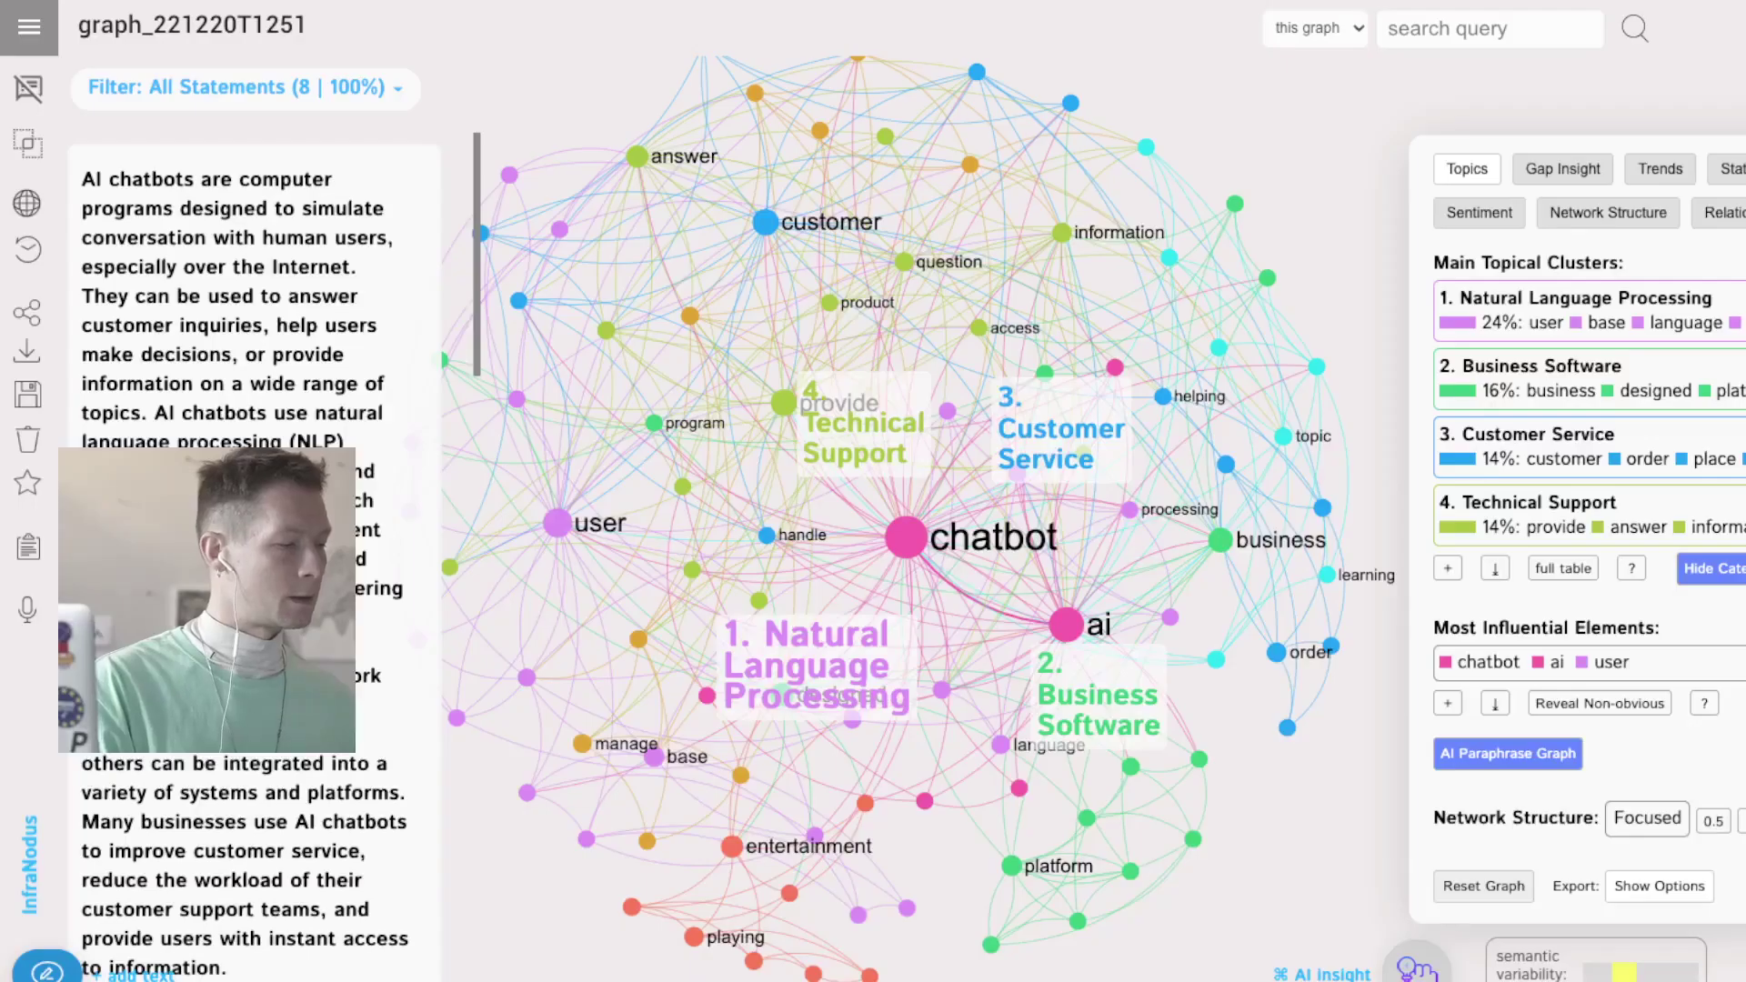
left_click(46, 968)
key("ctrl+v")
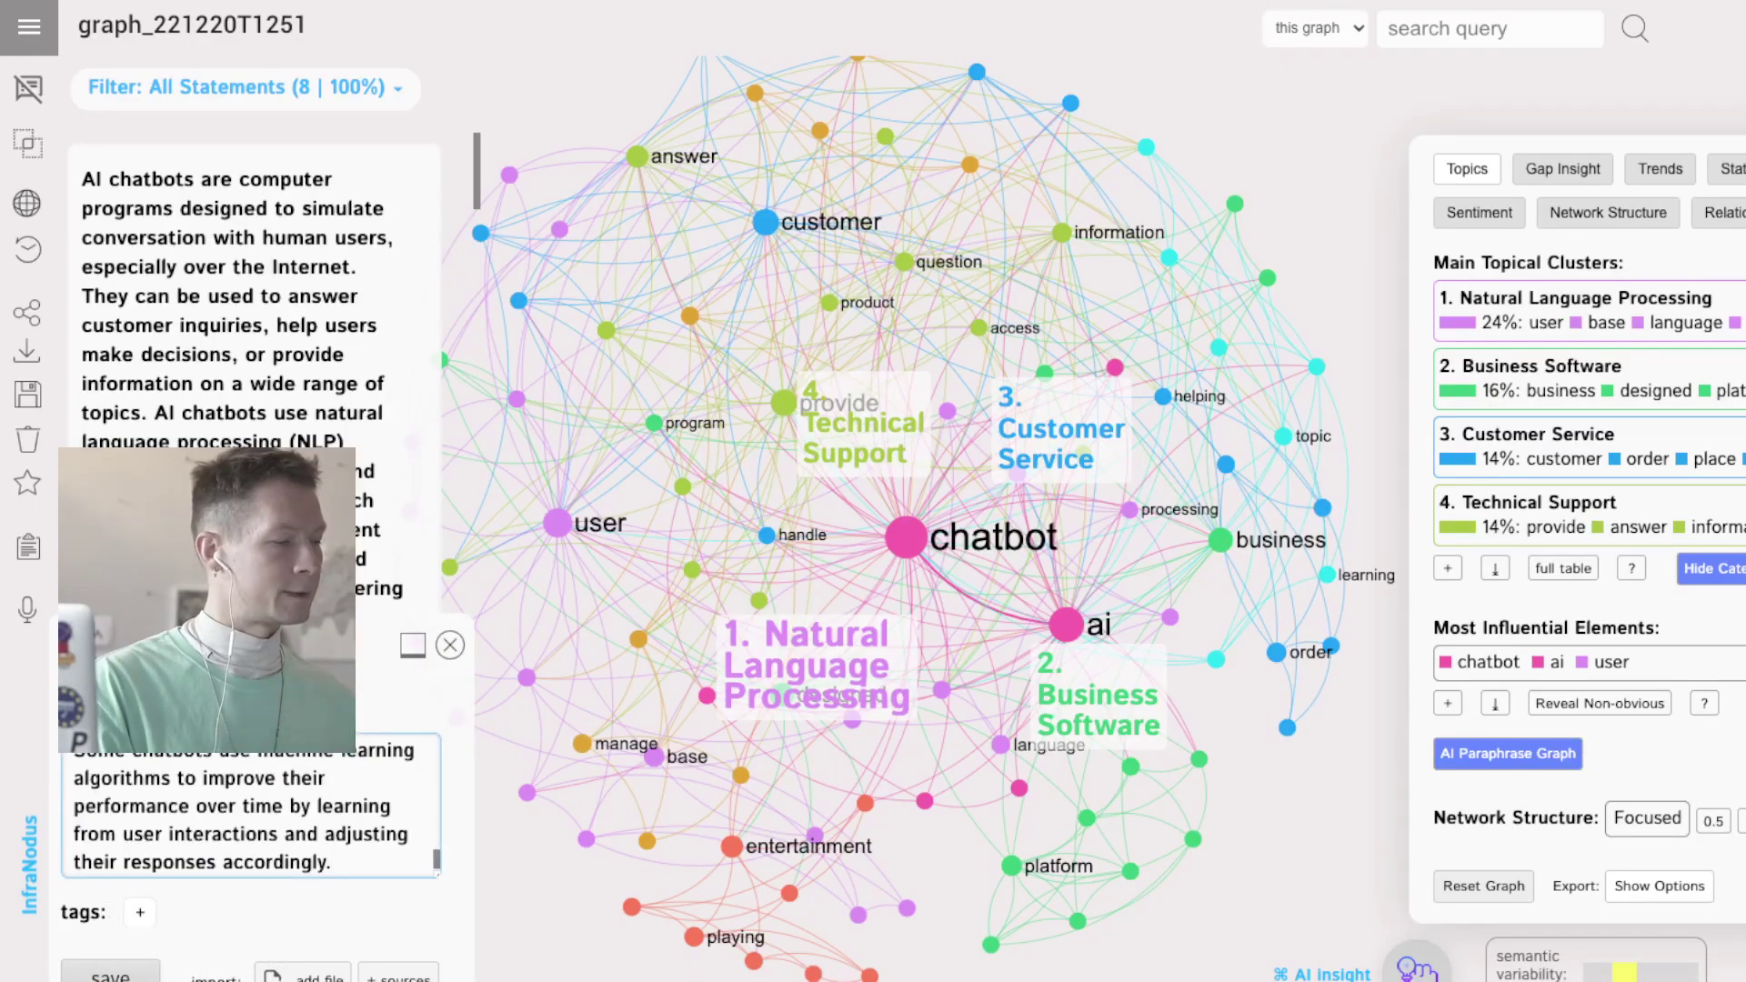
key("Return")
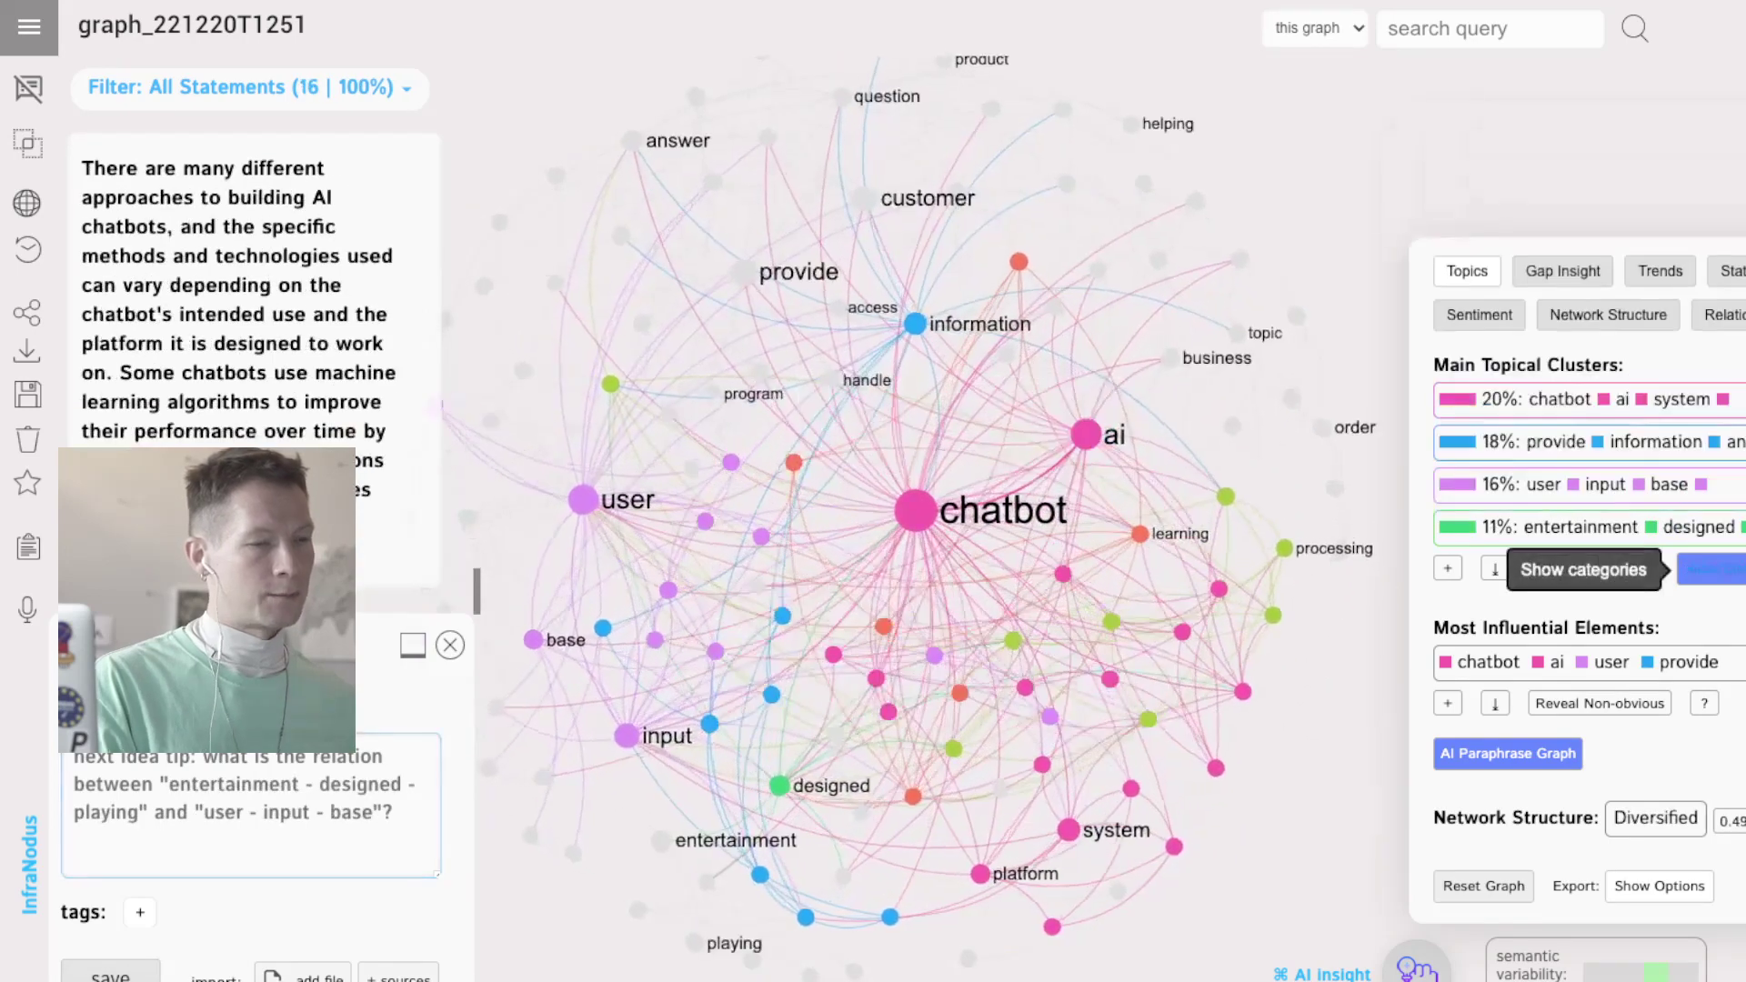
Show category names for the main topical clusters of the updated graph.
left_click(1710, 568)
left_click(1710, 568)
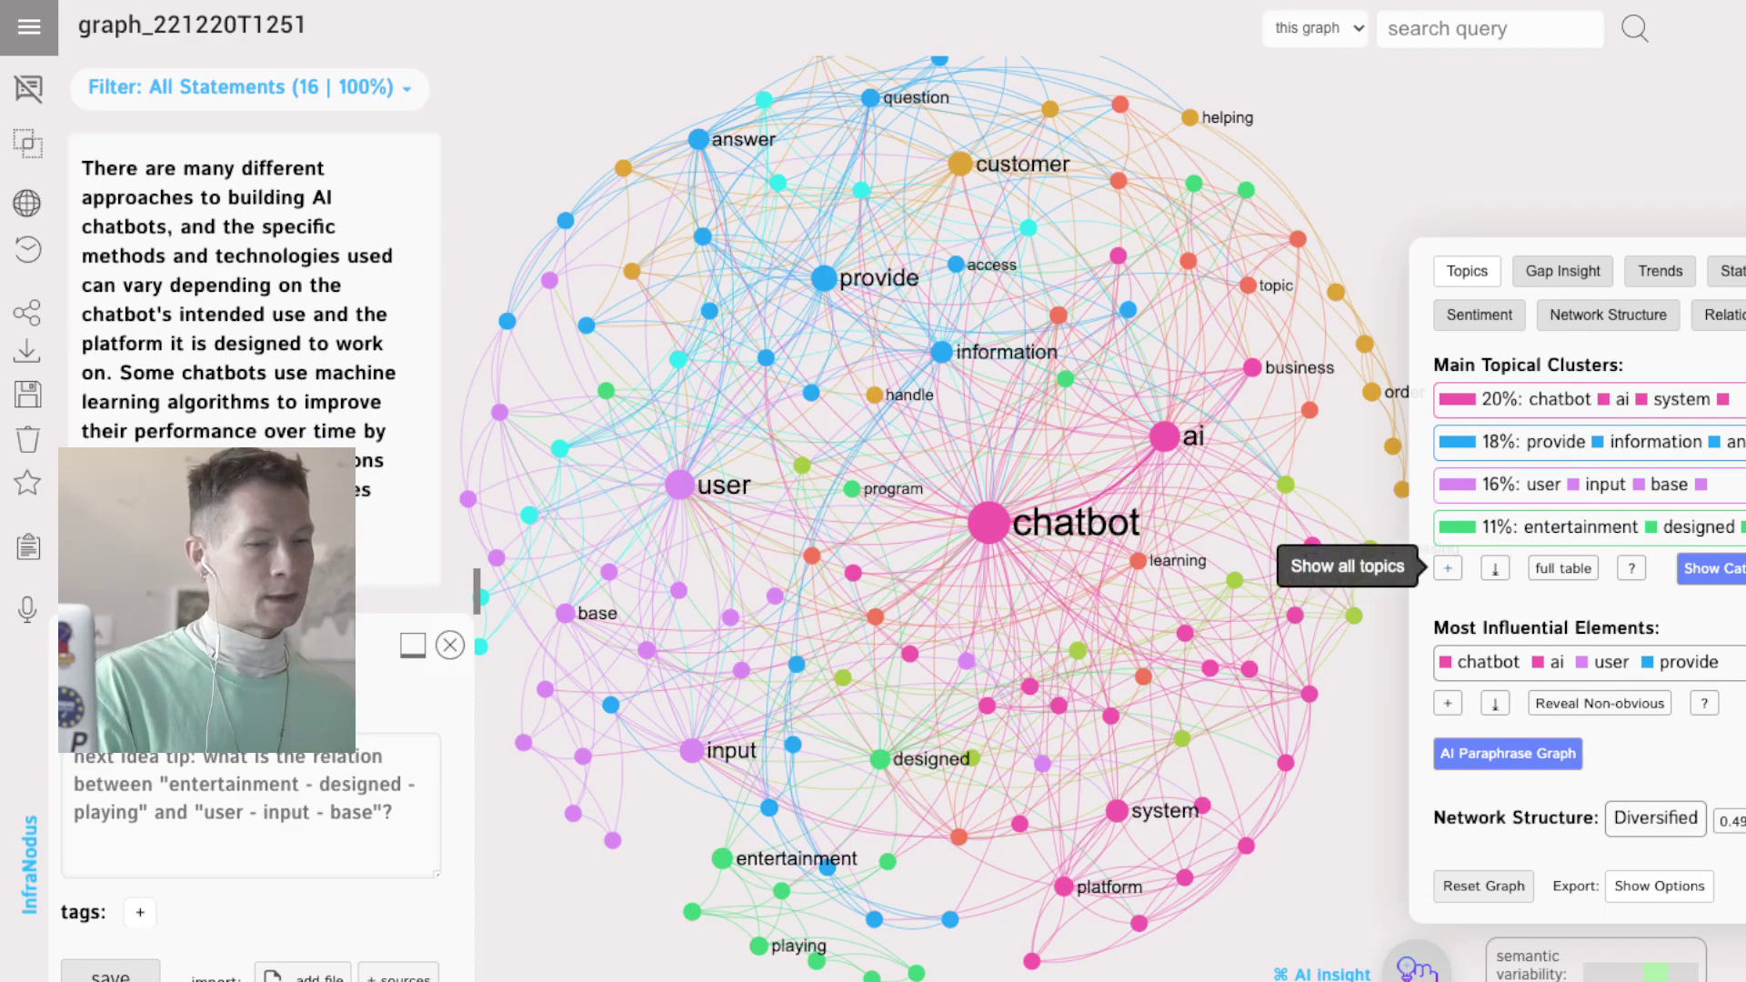
left_click(1710, 569)
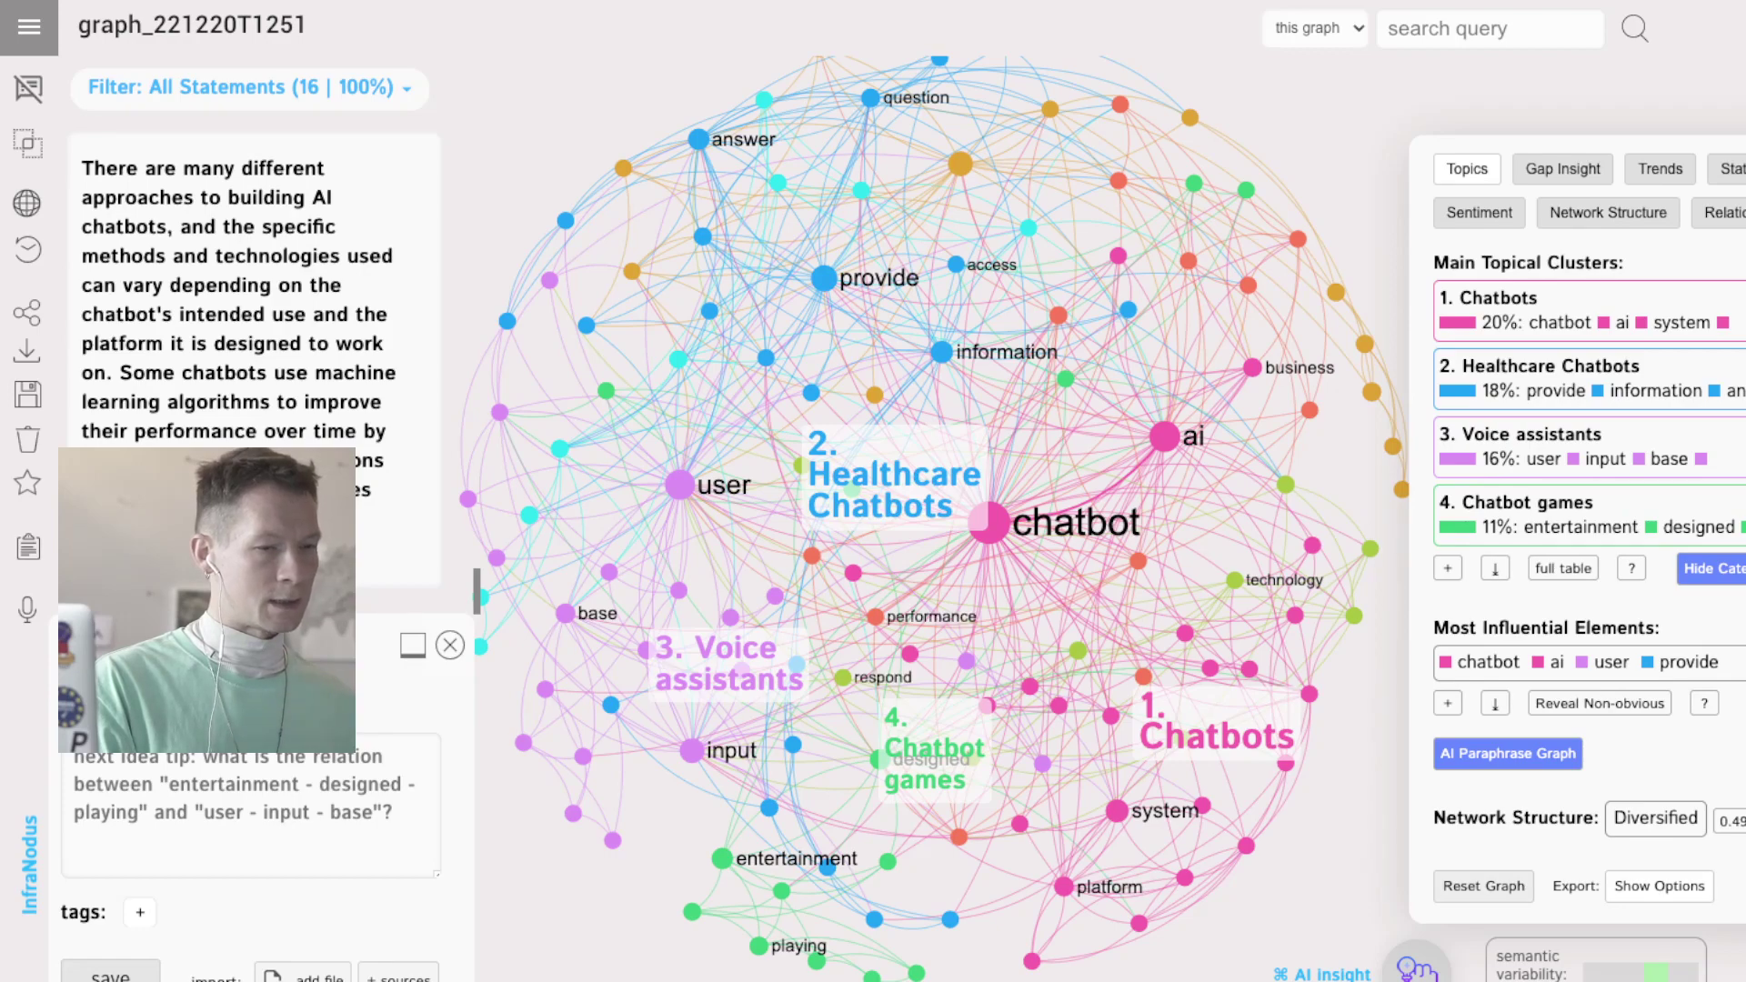
Expand the topical clusters list to all topics and reapply the categories so every cluster is labelled on the graph.
left_click(1448, 568)
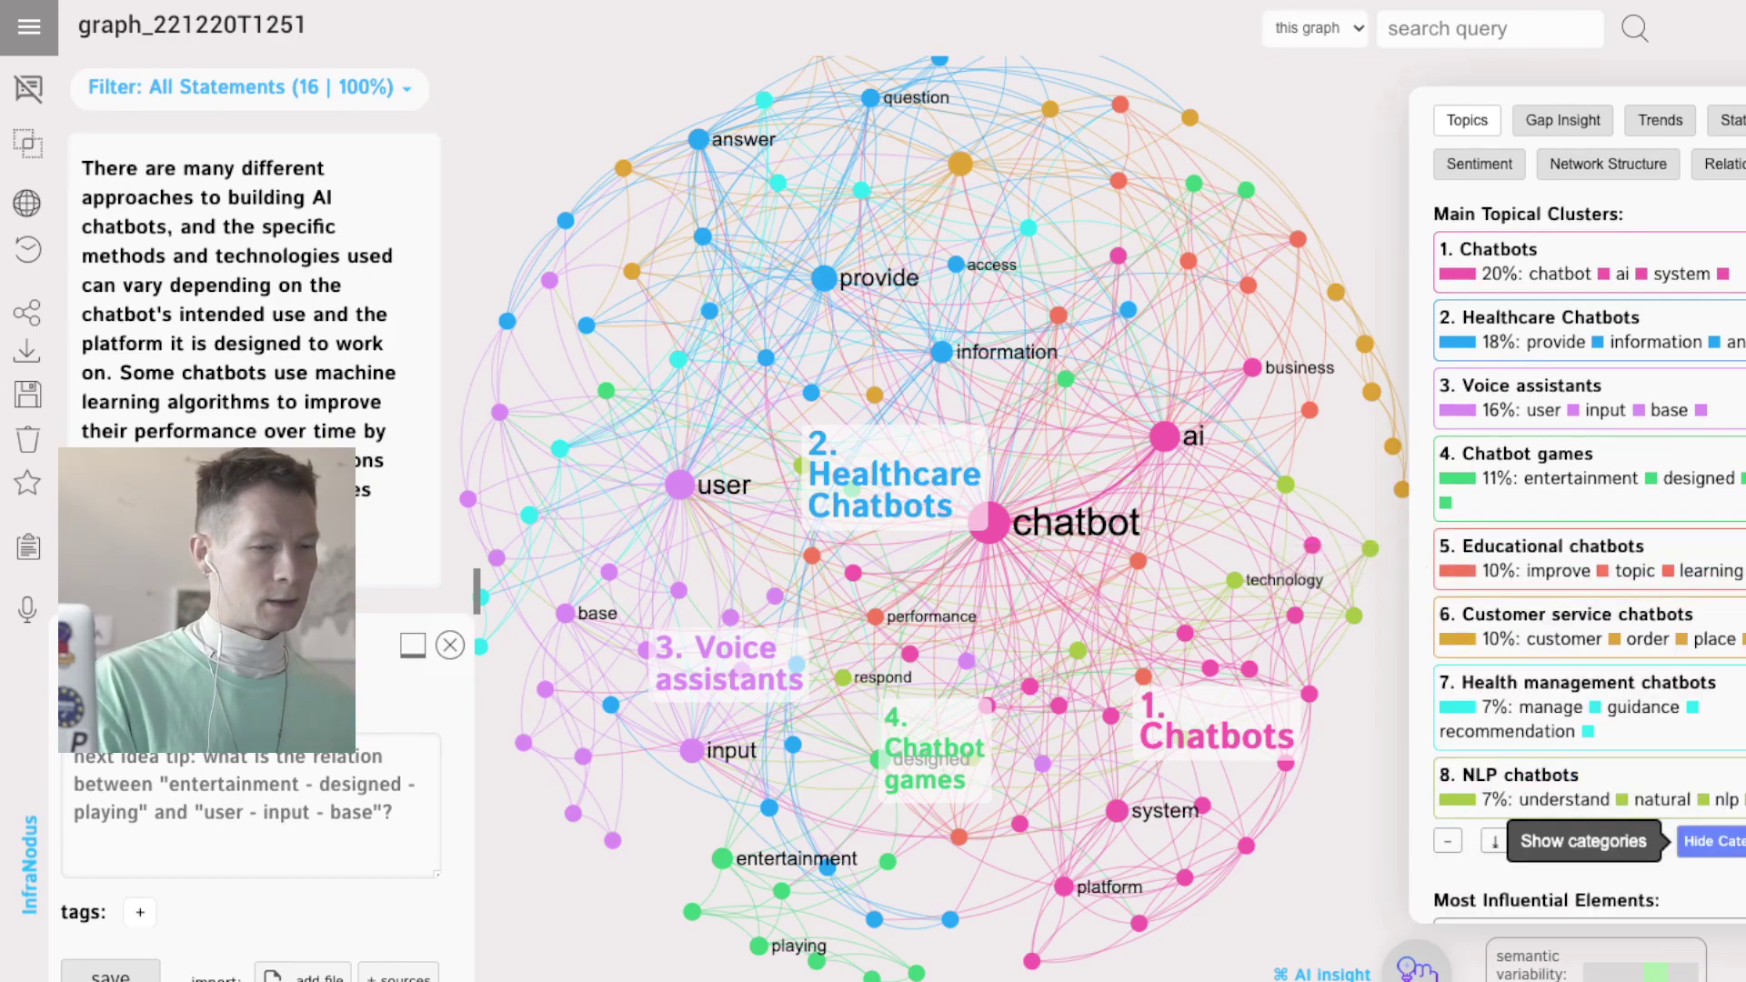
left_click(1713, 841)
left_click(1714, 636)
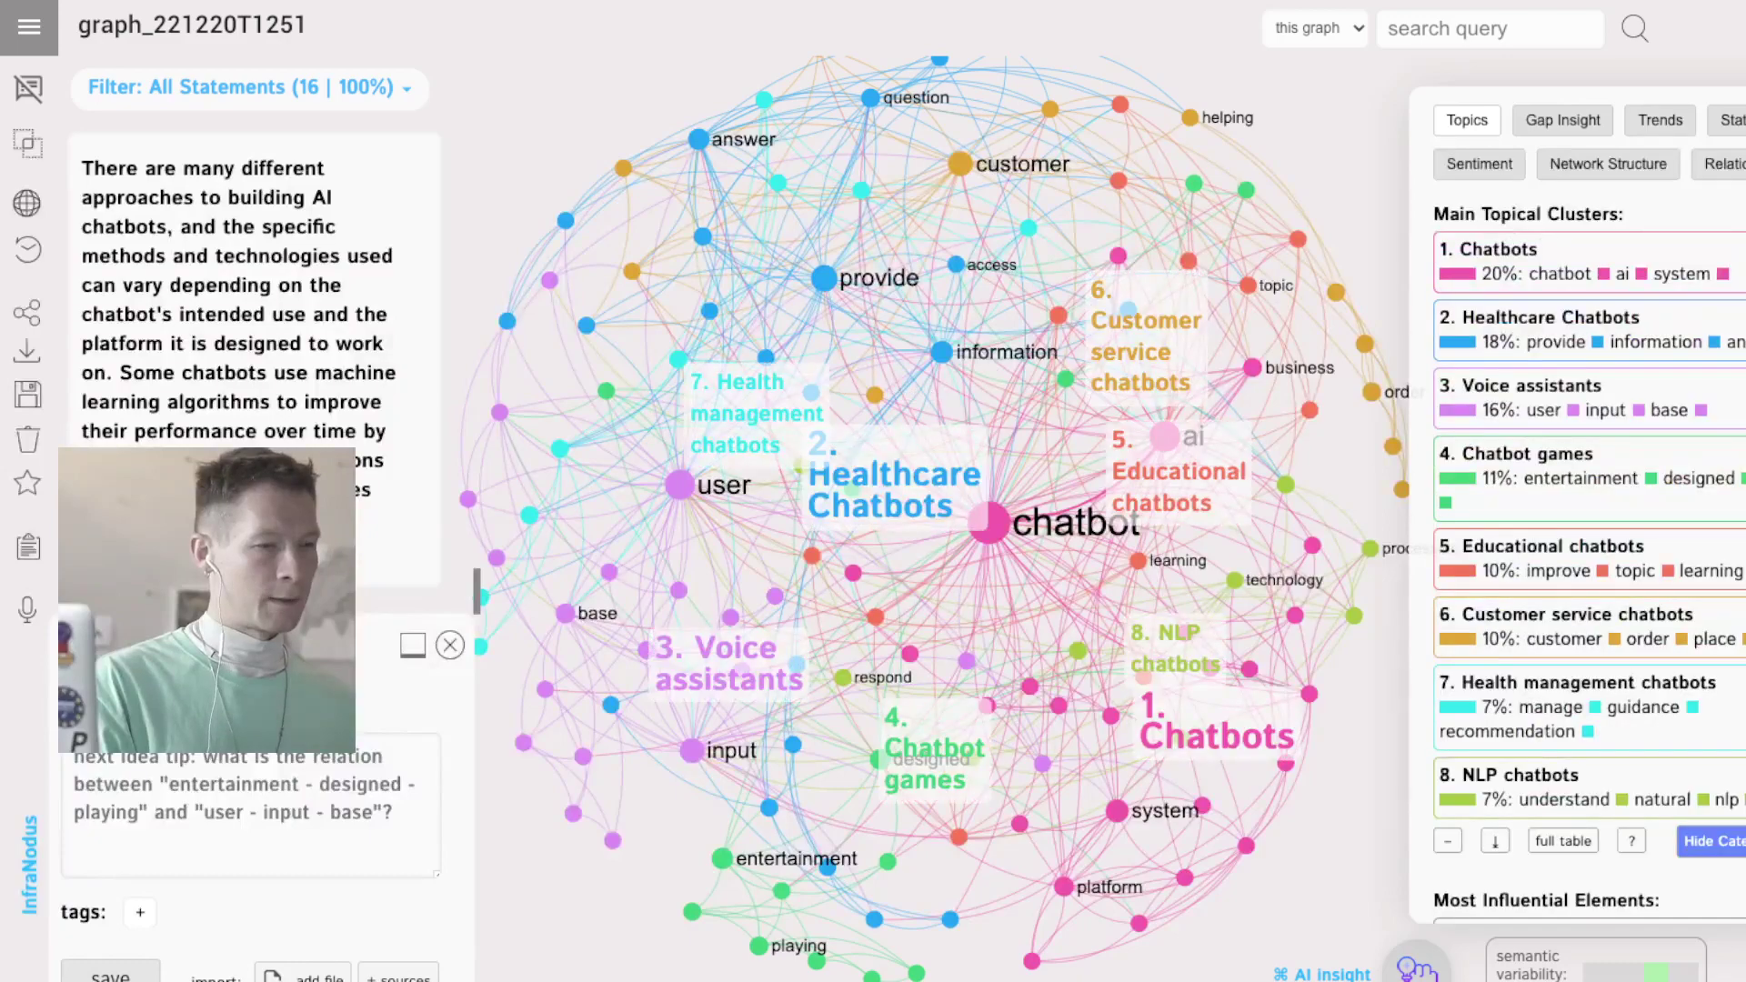
left_click_drag(1337, 773, 1272, 733)
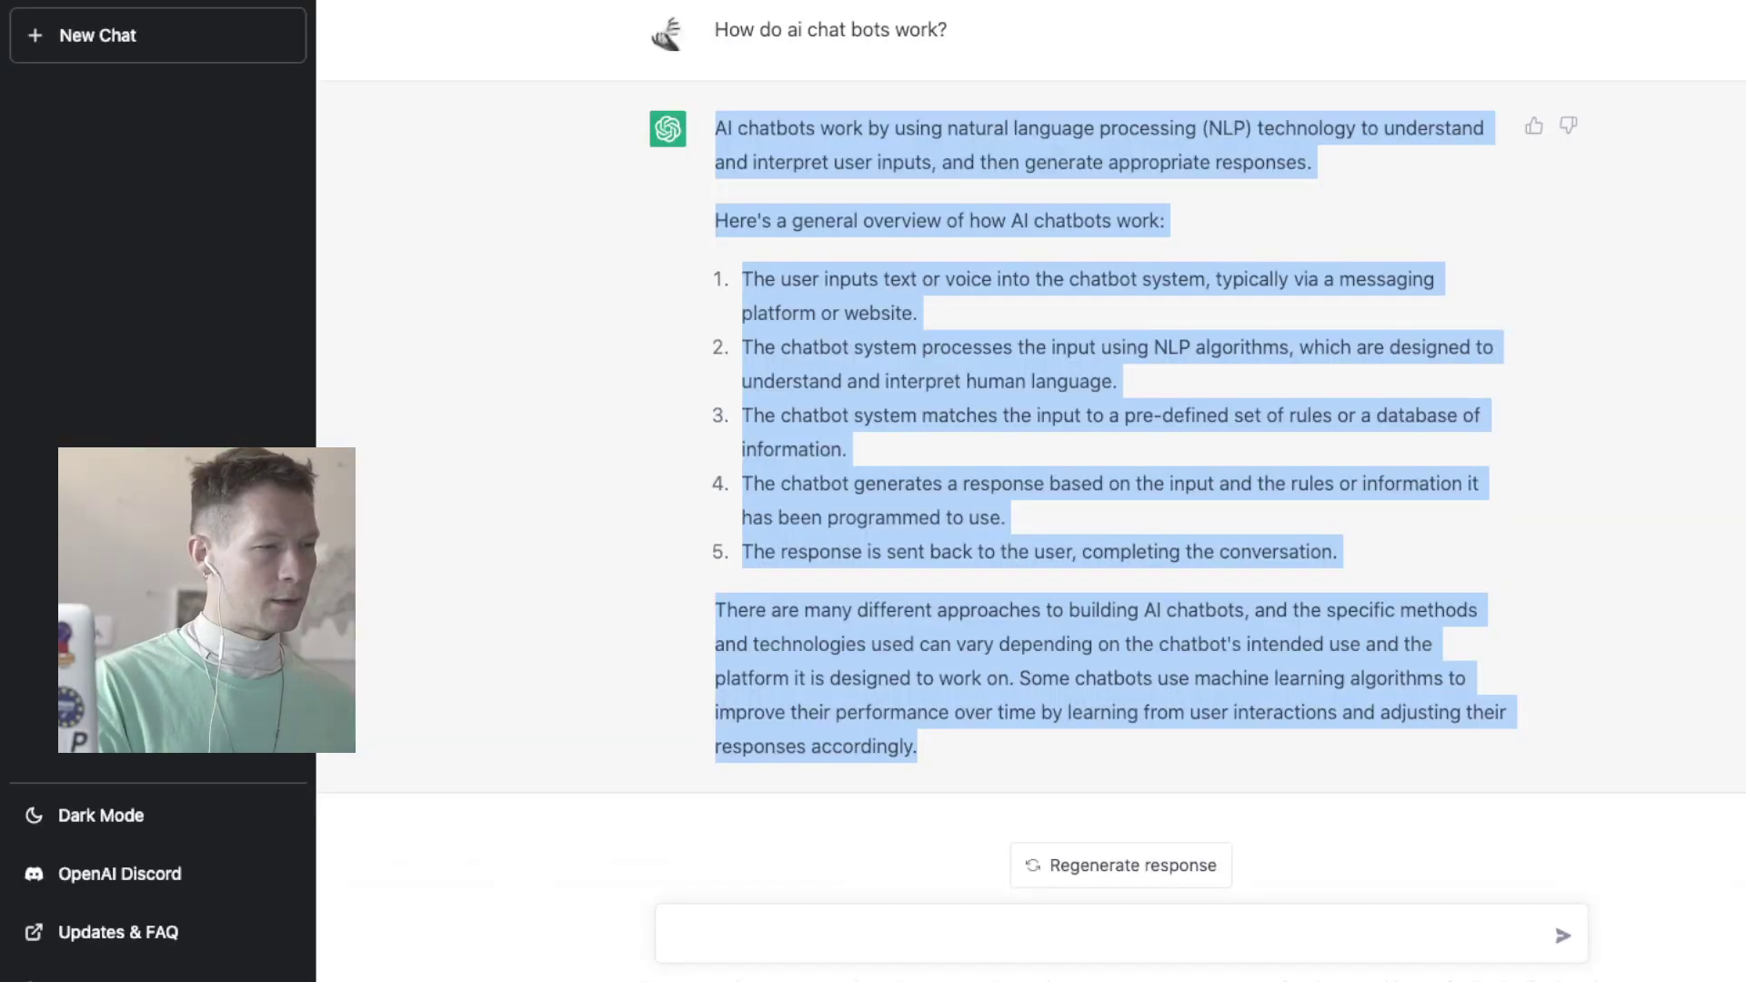
left_click(1109, 455)
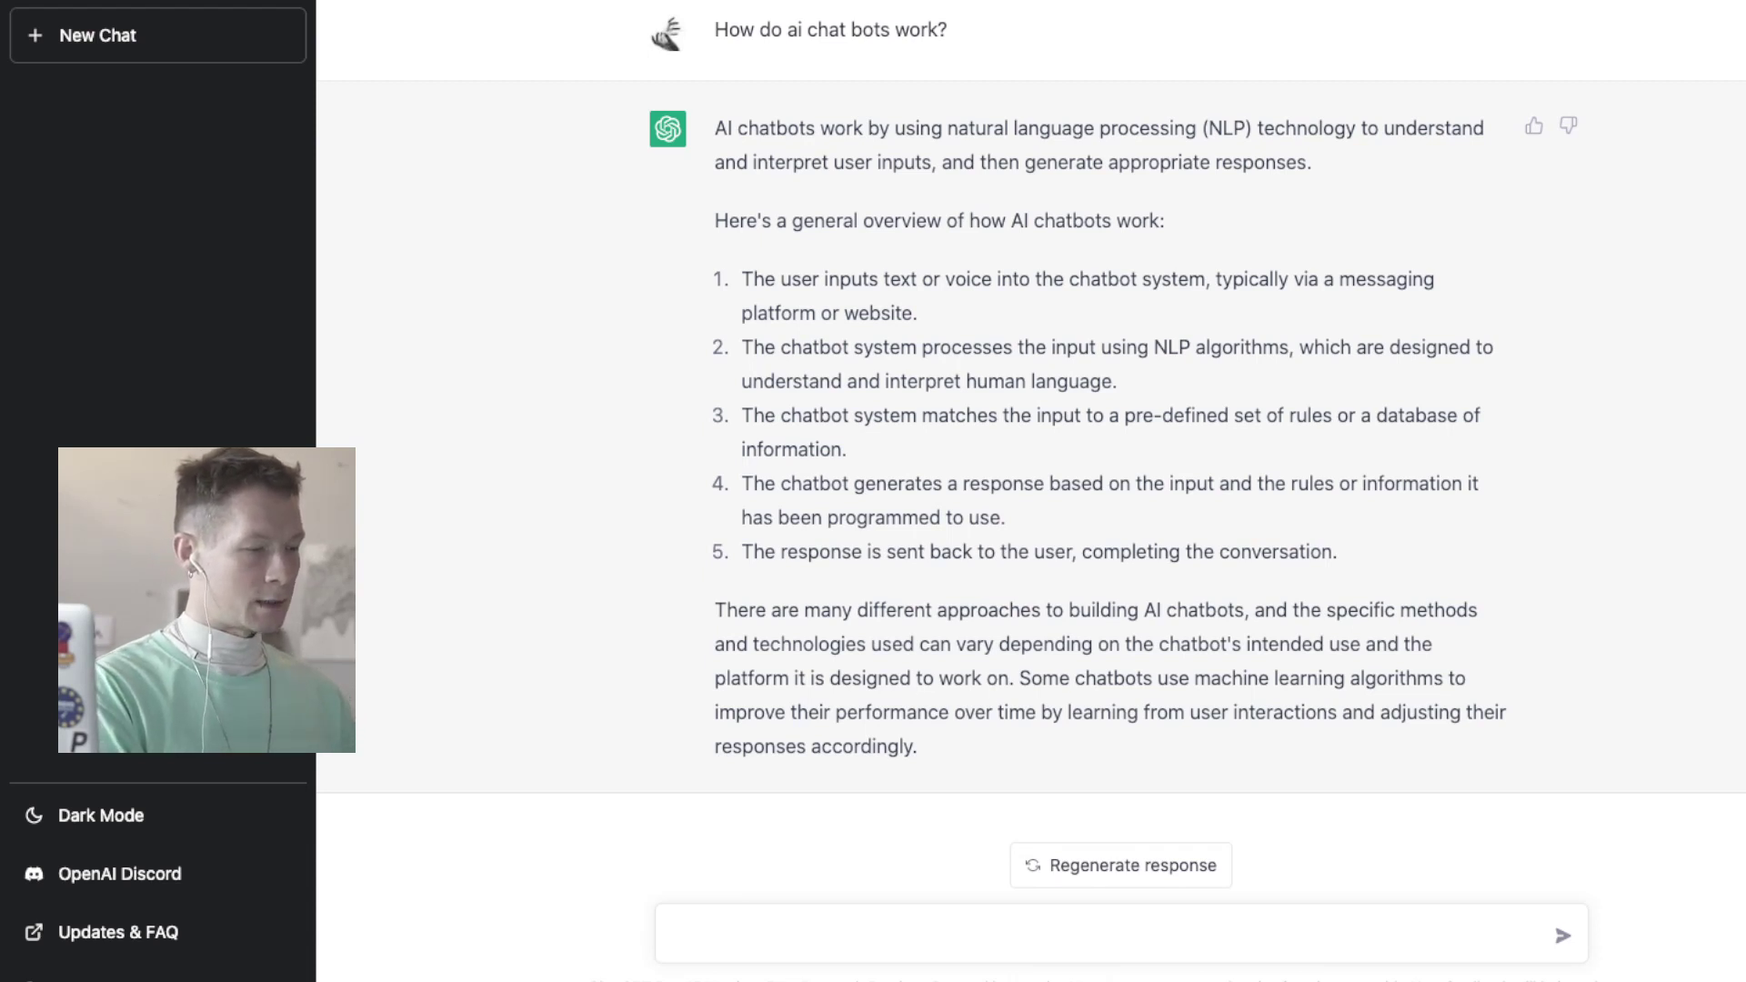
Switch to ChatGPT and ask "How do NLP algorithms used for AI chat bots work?".
type("How do NLP ")
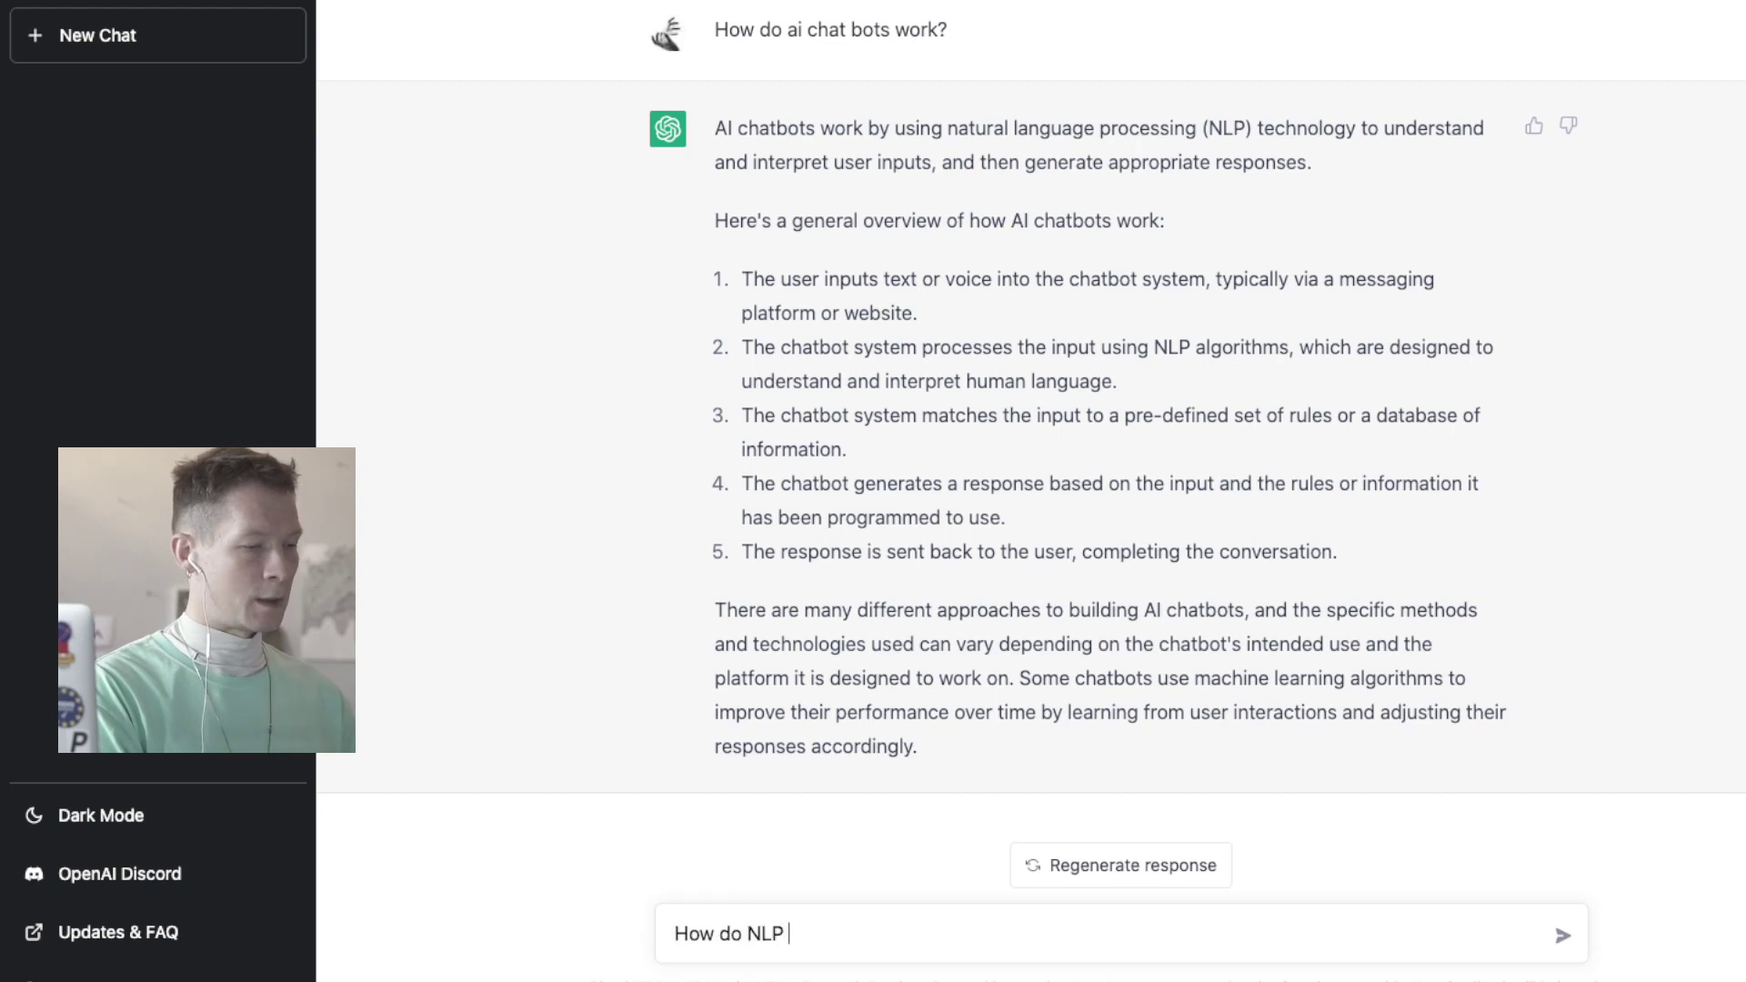
type("algorithms used ")
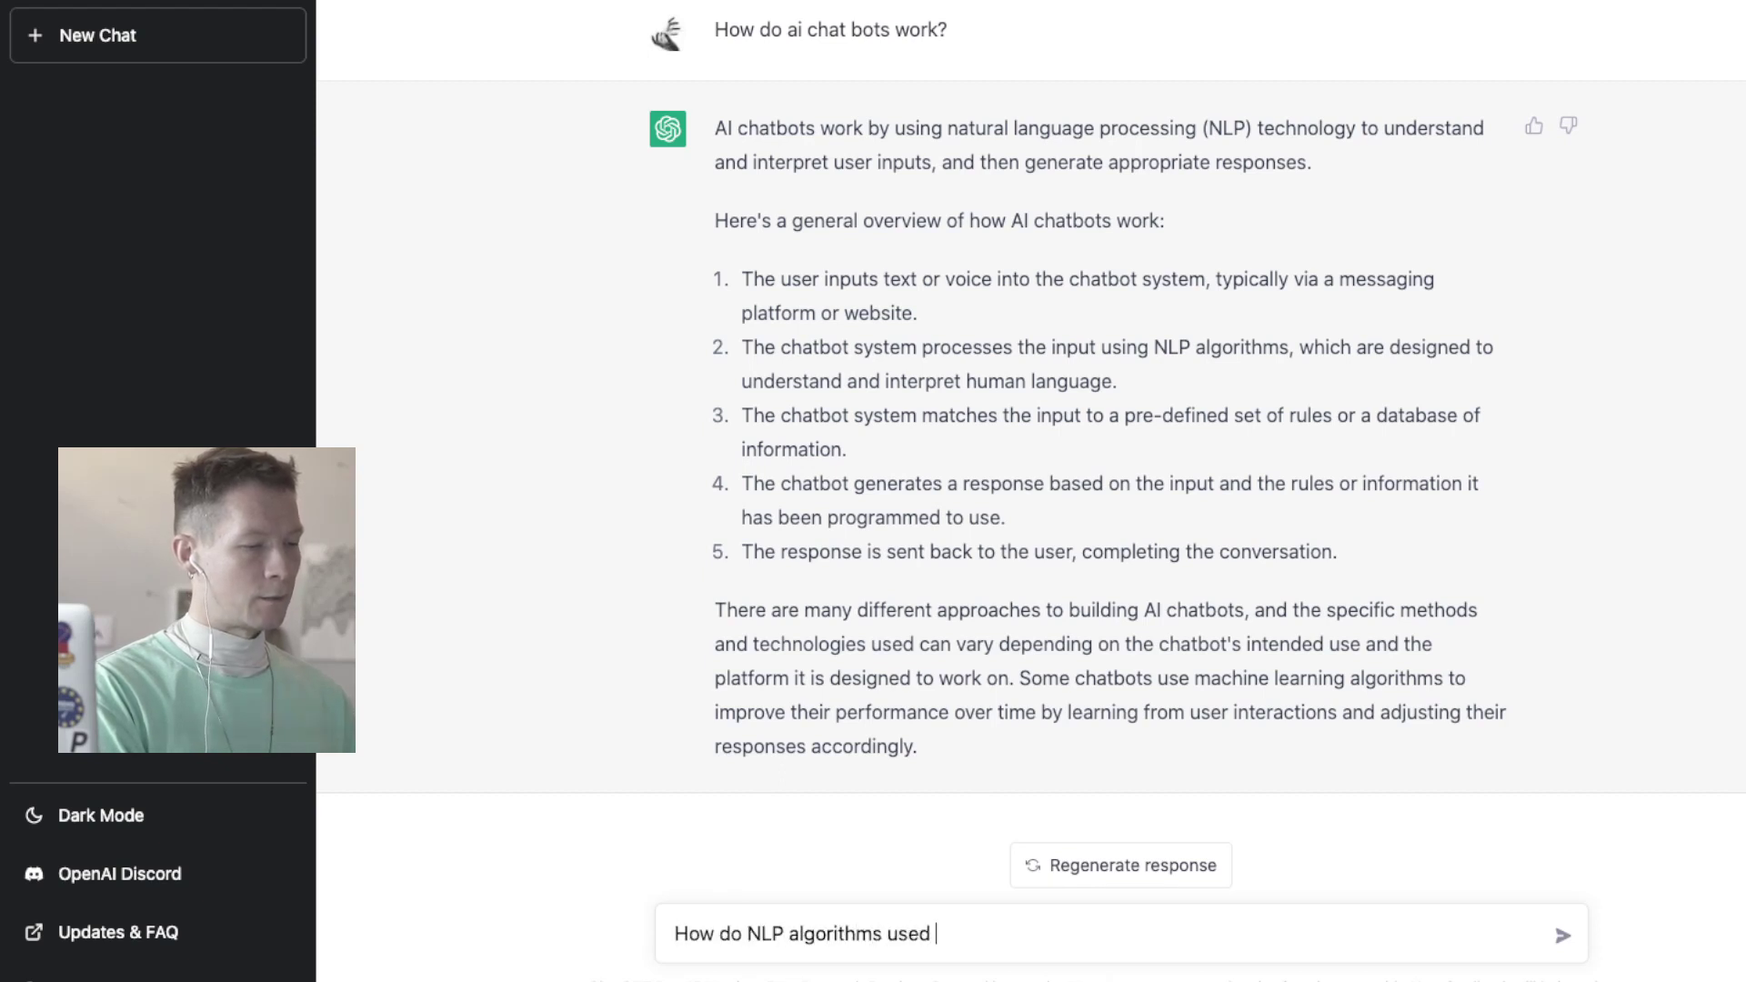
type("for AI chat ")
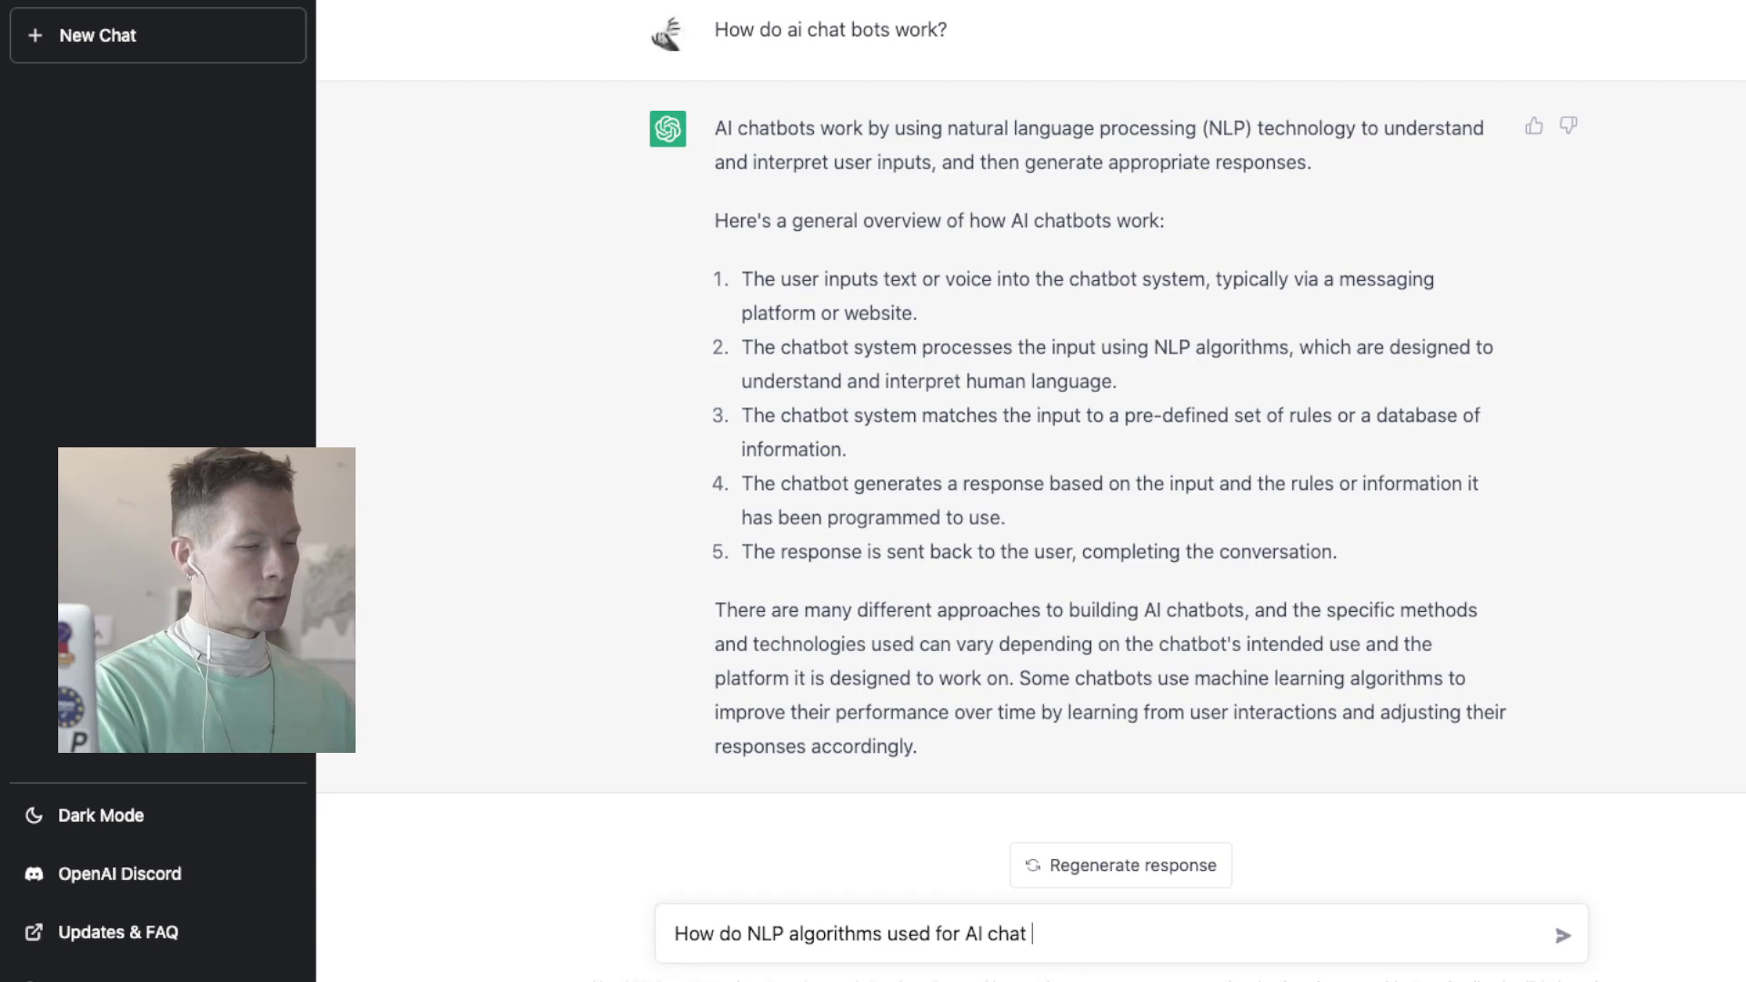
type("bots work")
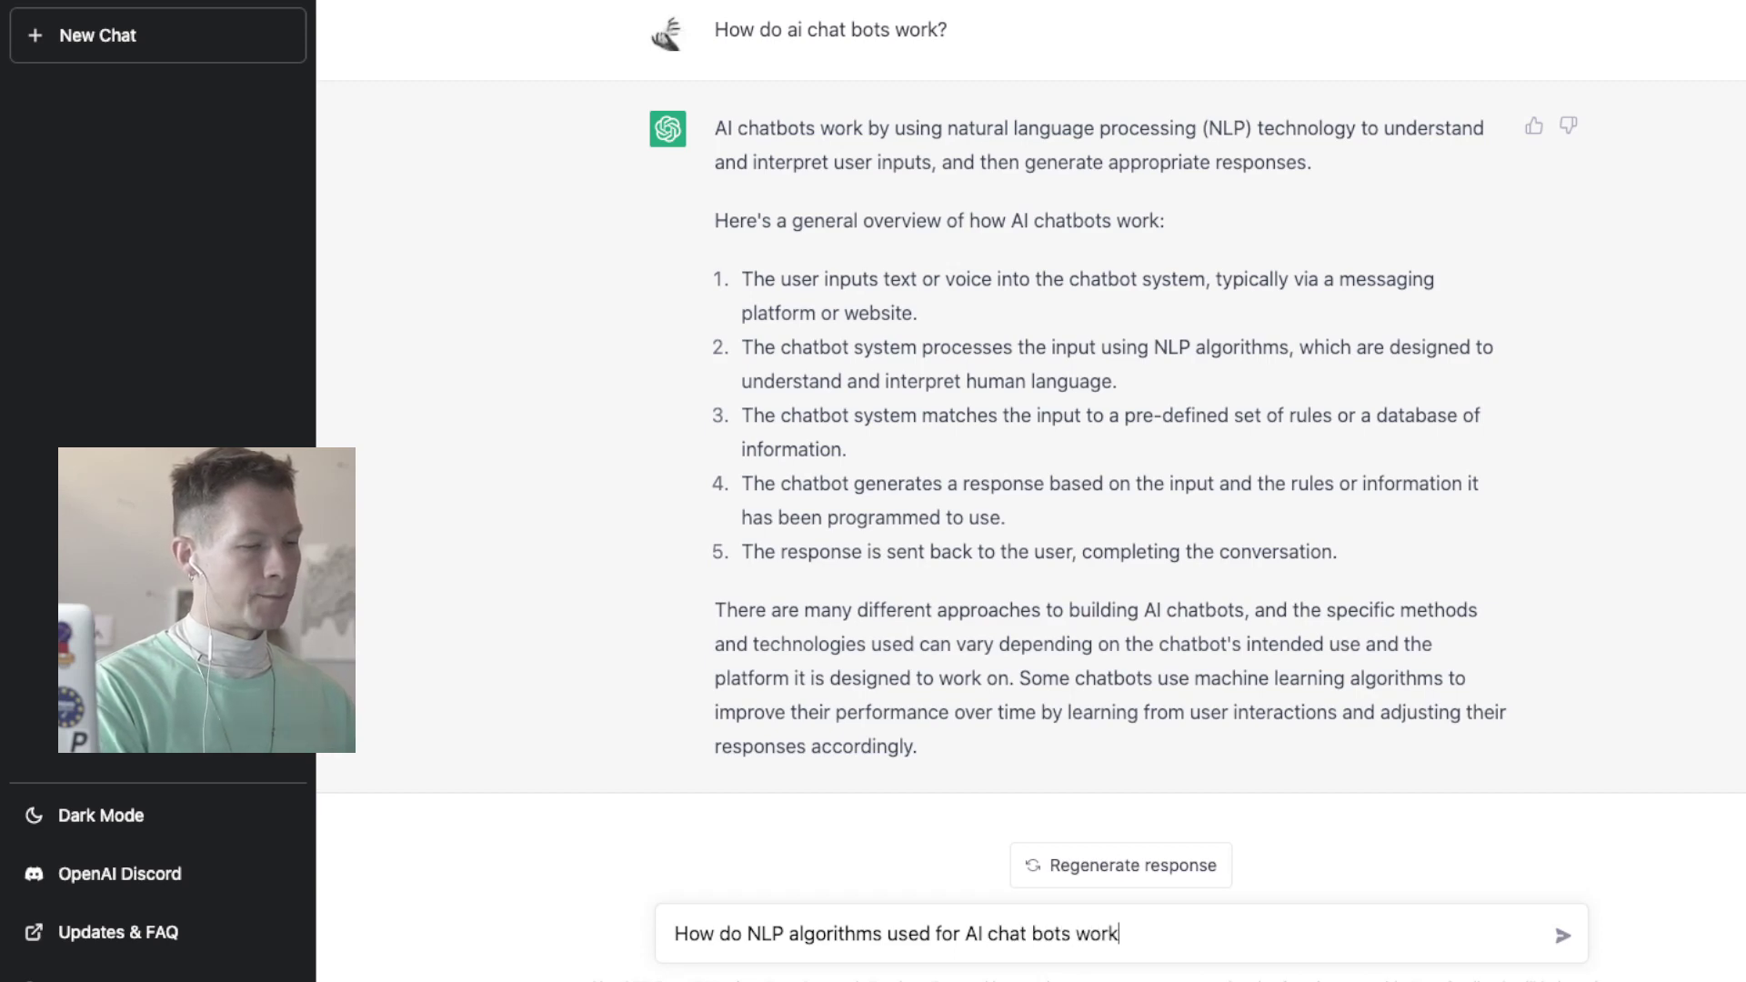
type("?")
key("Return")
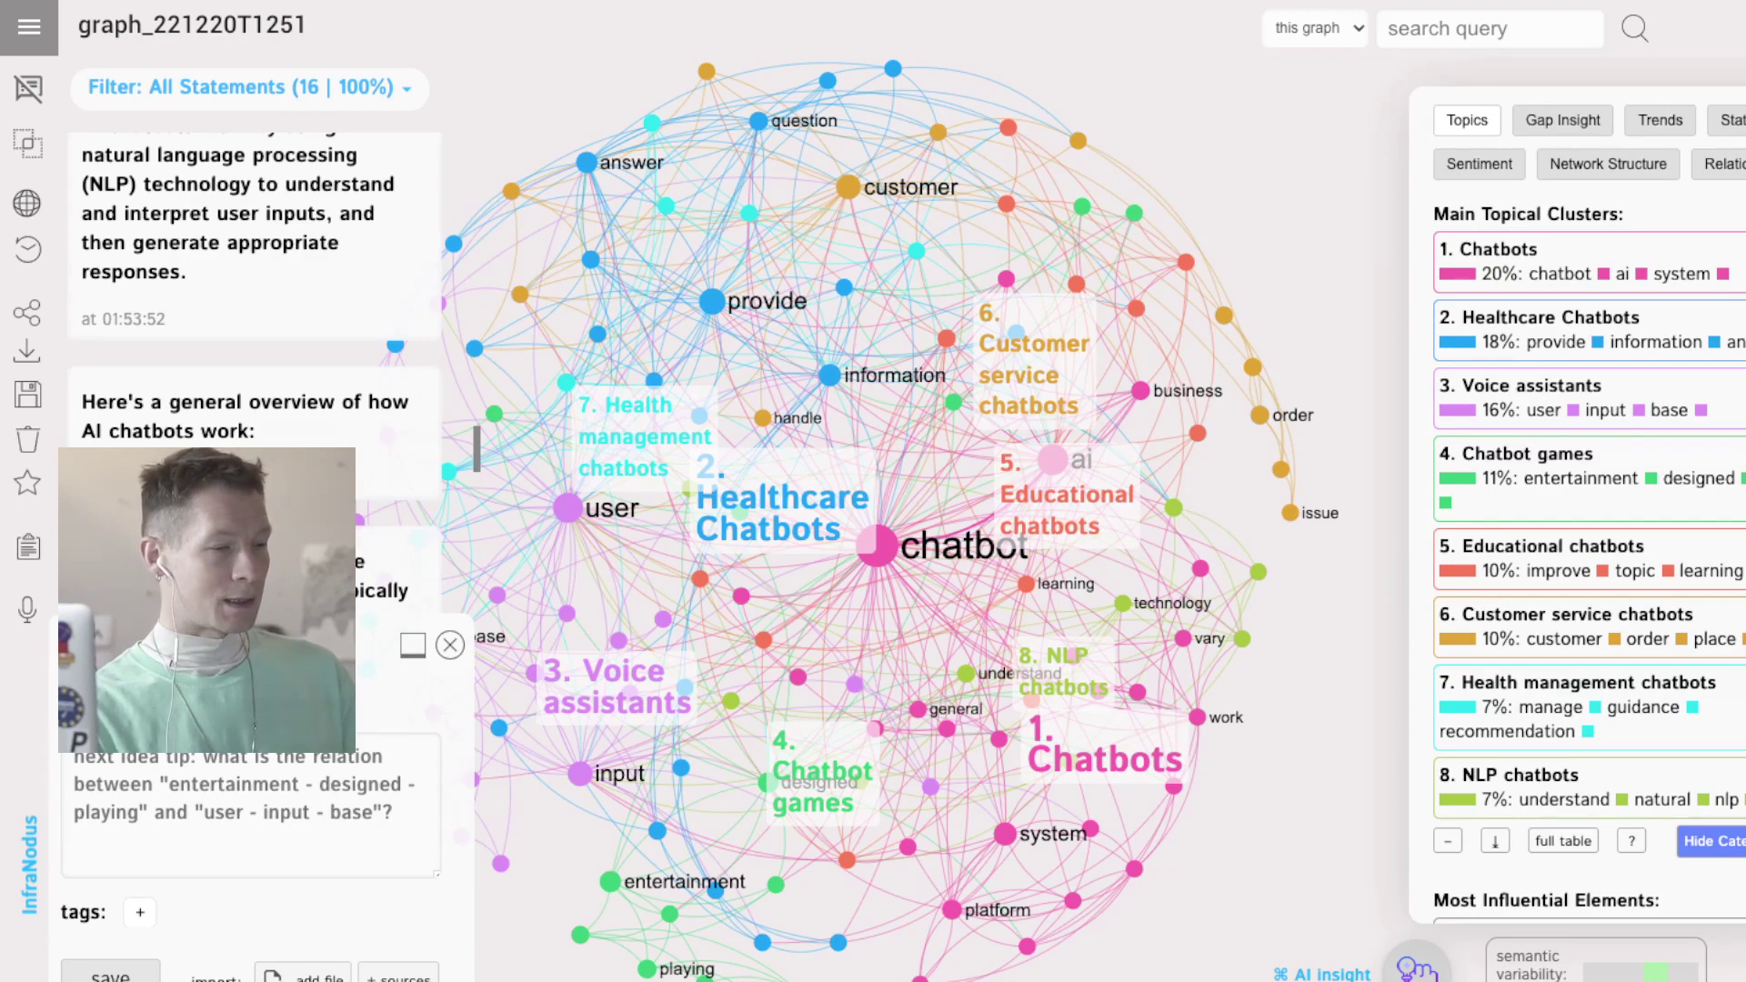
Select the technology, language and processing nodes near the NLP chatbots cluster to examine their connections and matching statements.
scroll(1139, 642, "up", 1)
left_click_drag(1140, 642, 1096, 598)
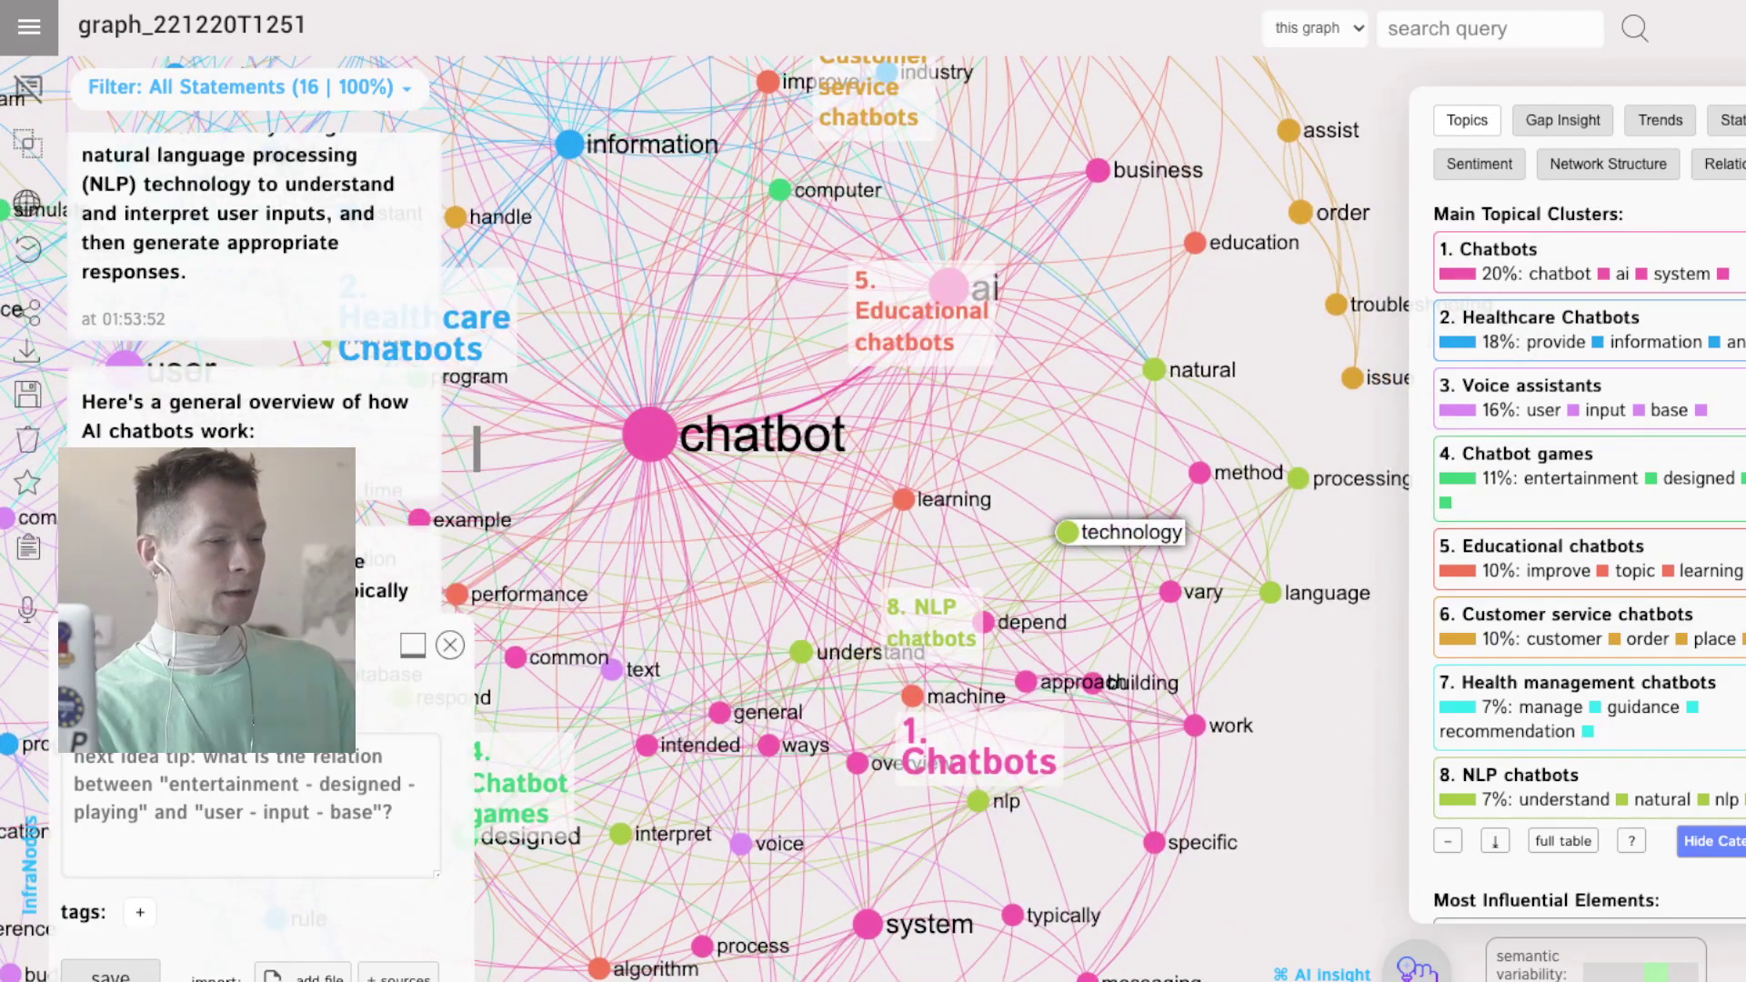
left_click(1124, 532)
left_click(1270, 593)
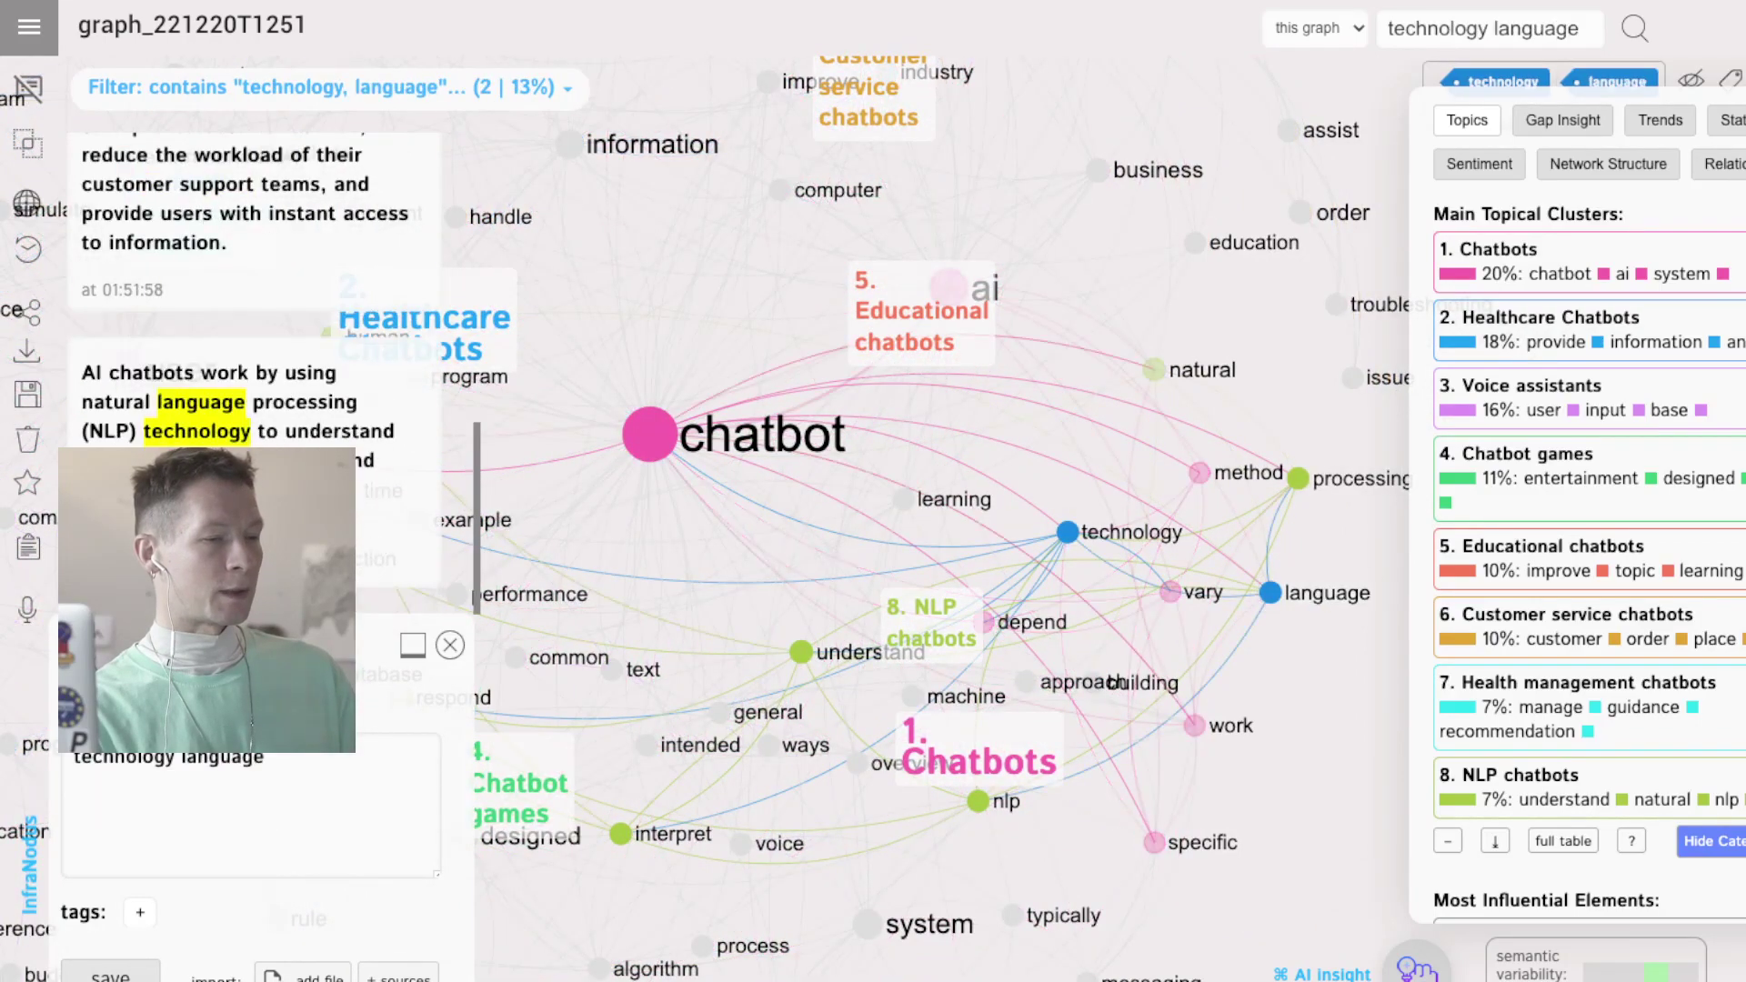
left_click(1298, 478)
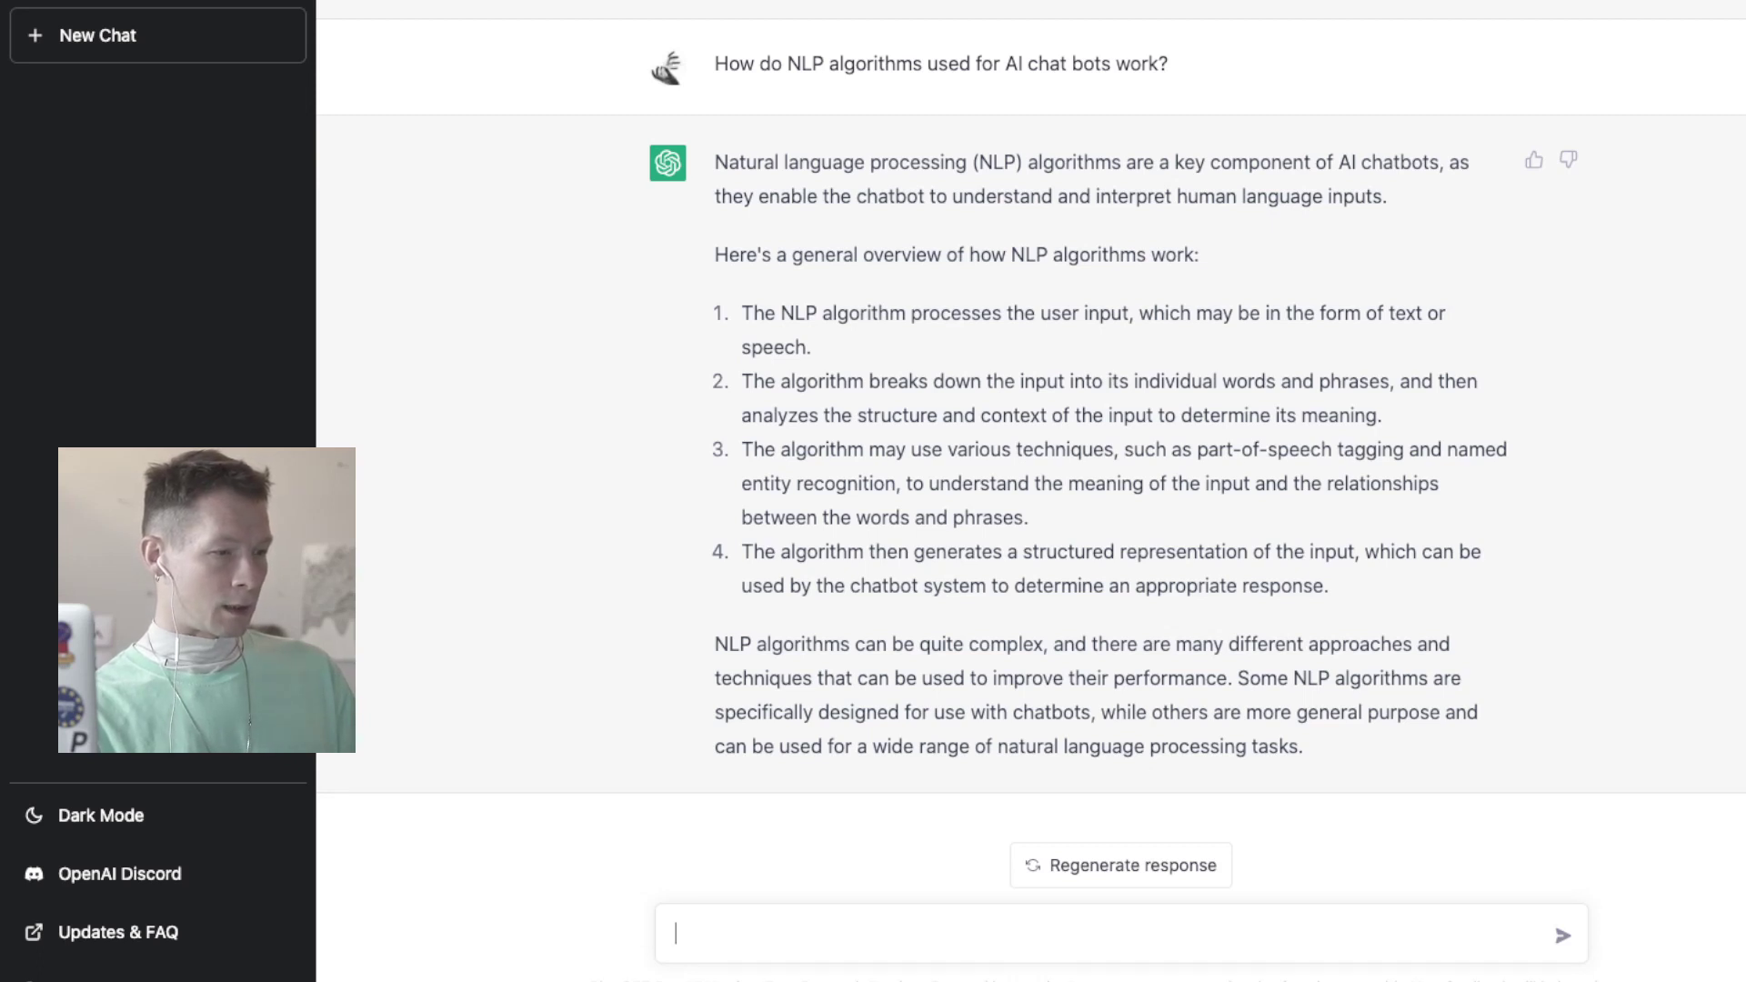
Copy ChatGPT's full answer on how NLP algorithms work and save it as new text in the InfraNodus graph.
left_click_drag(1306, 746, 714, 162)
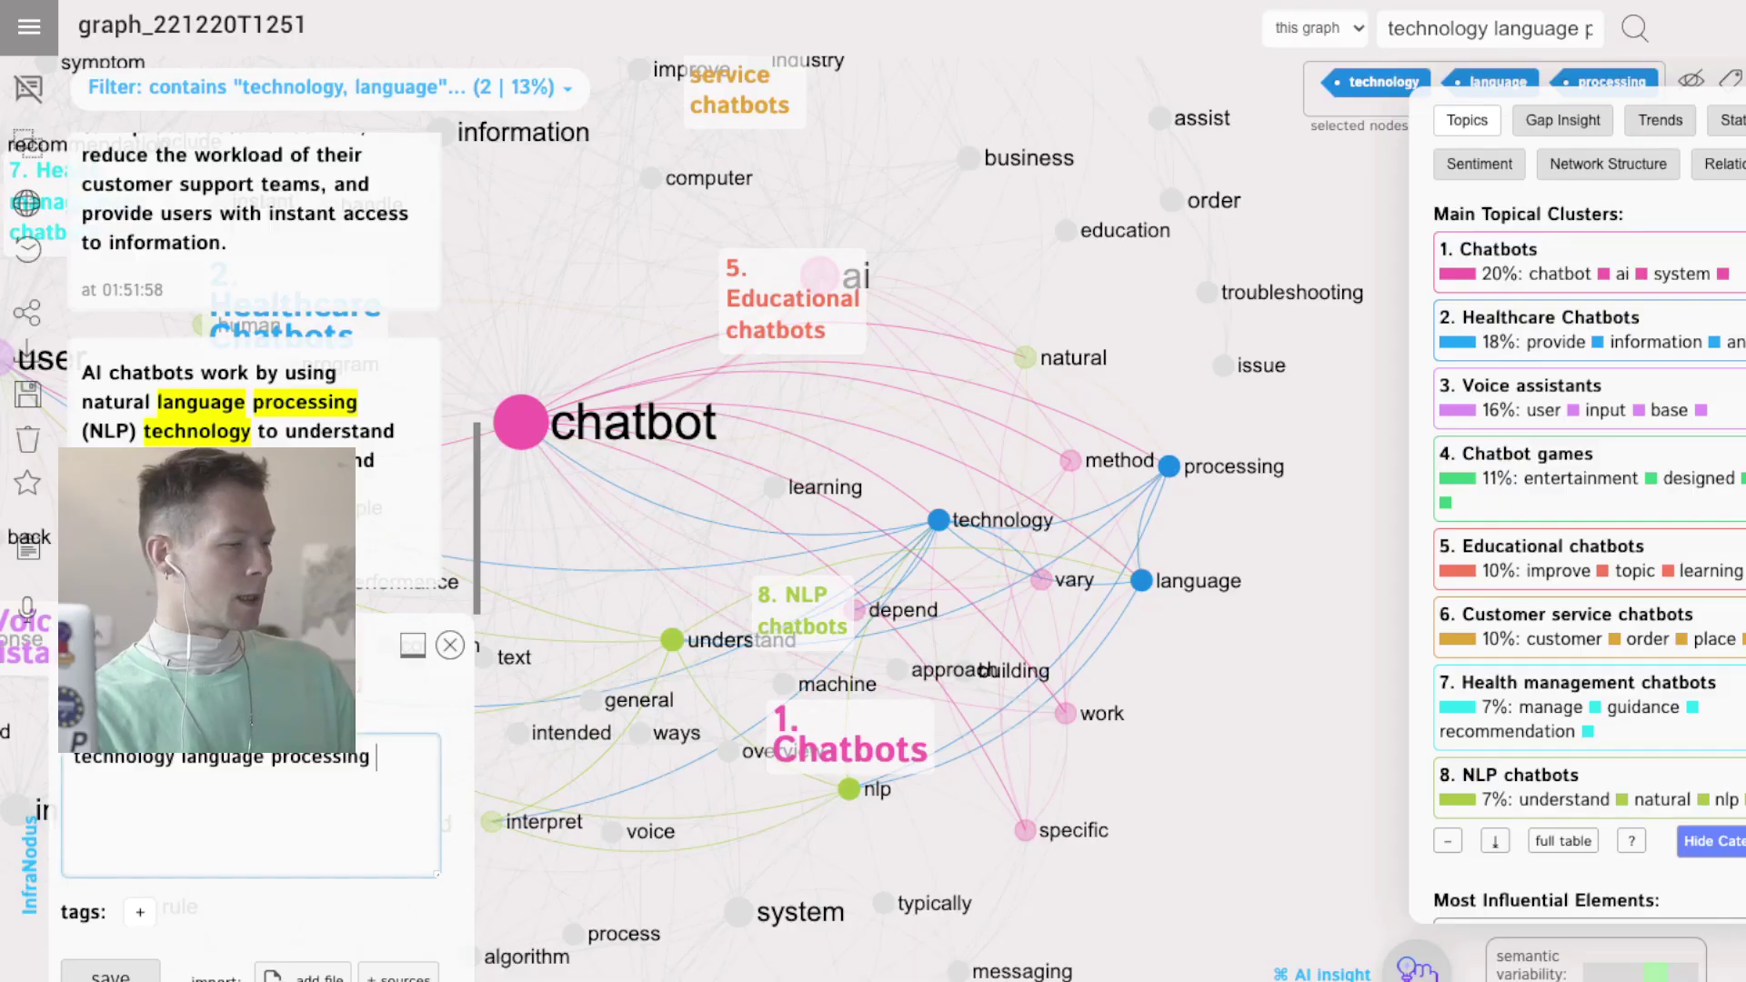
key("ctrl+v")
key("Return")
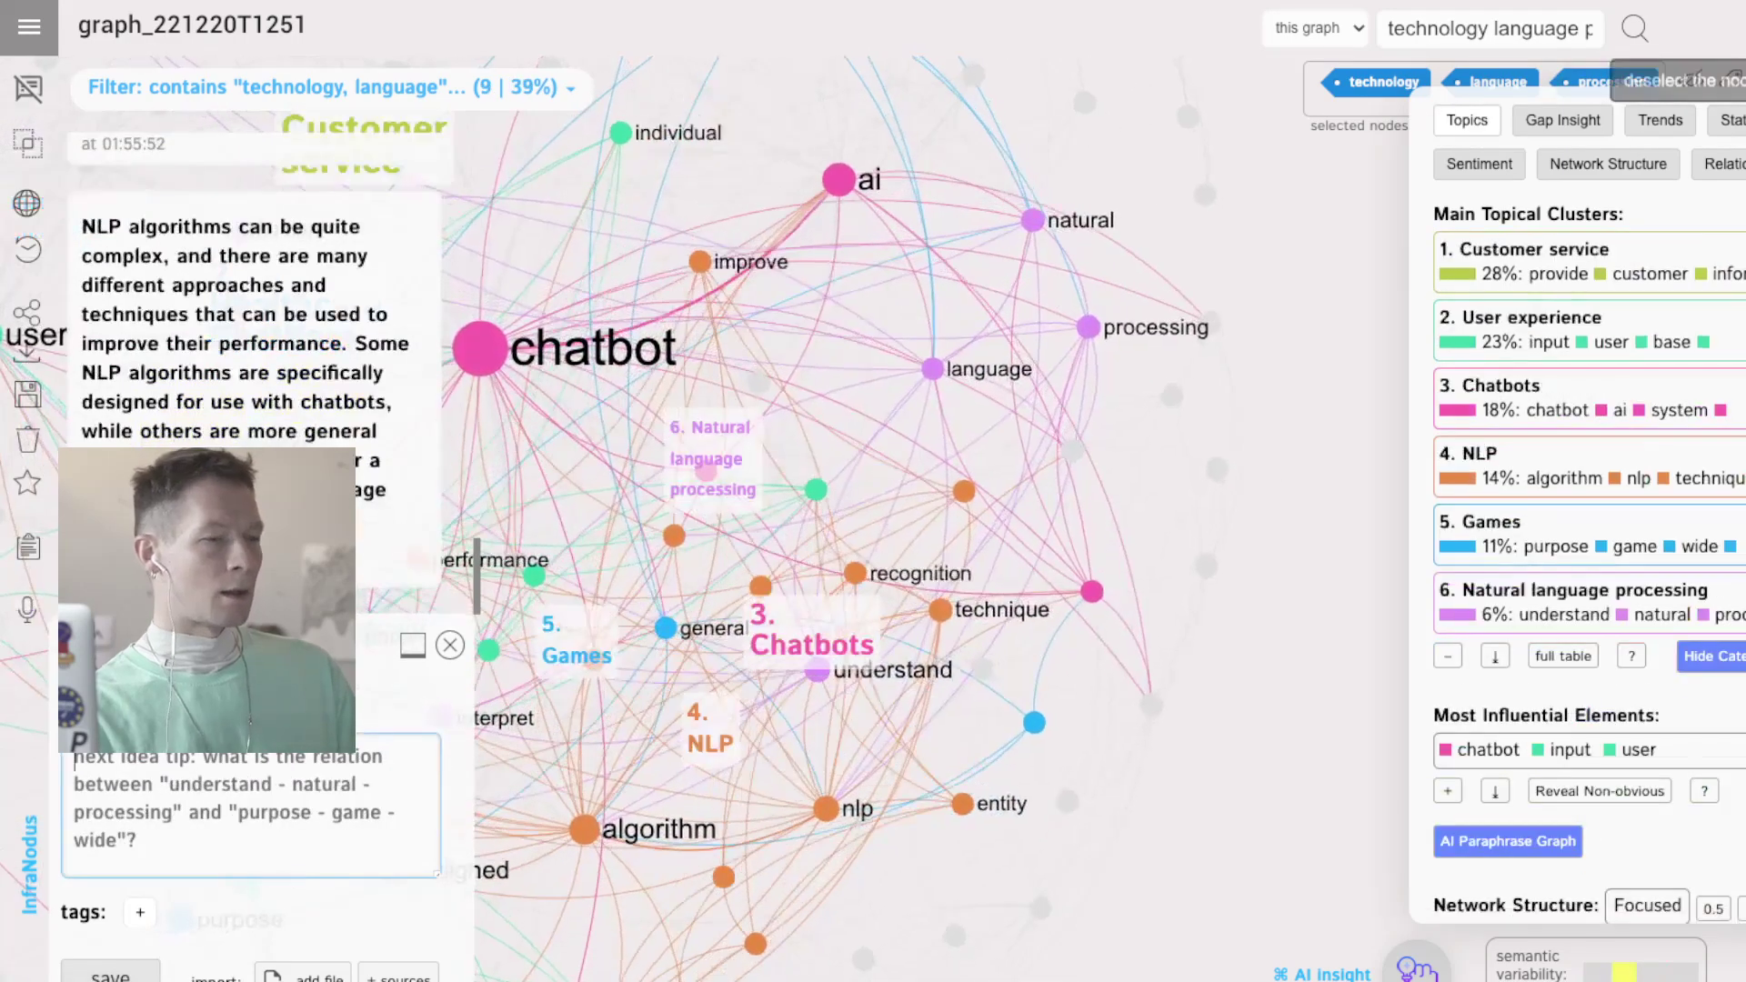
Clear the technology, language and processing selection and hide the category names on the updated graph.
left_click(1728, 80)
left_click_drag(910, 491, 1194, 462)
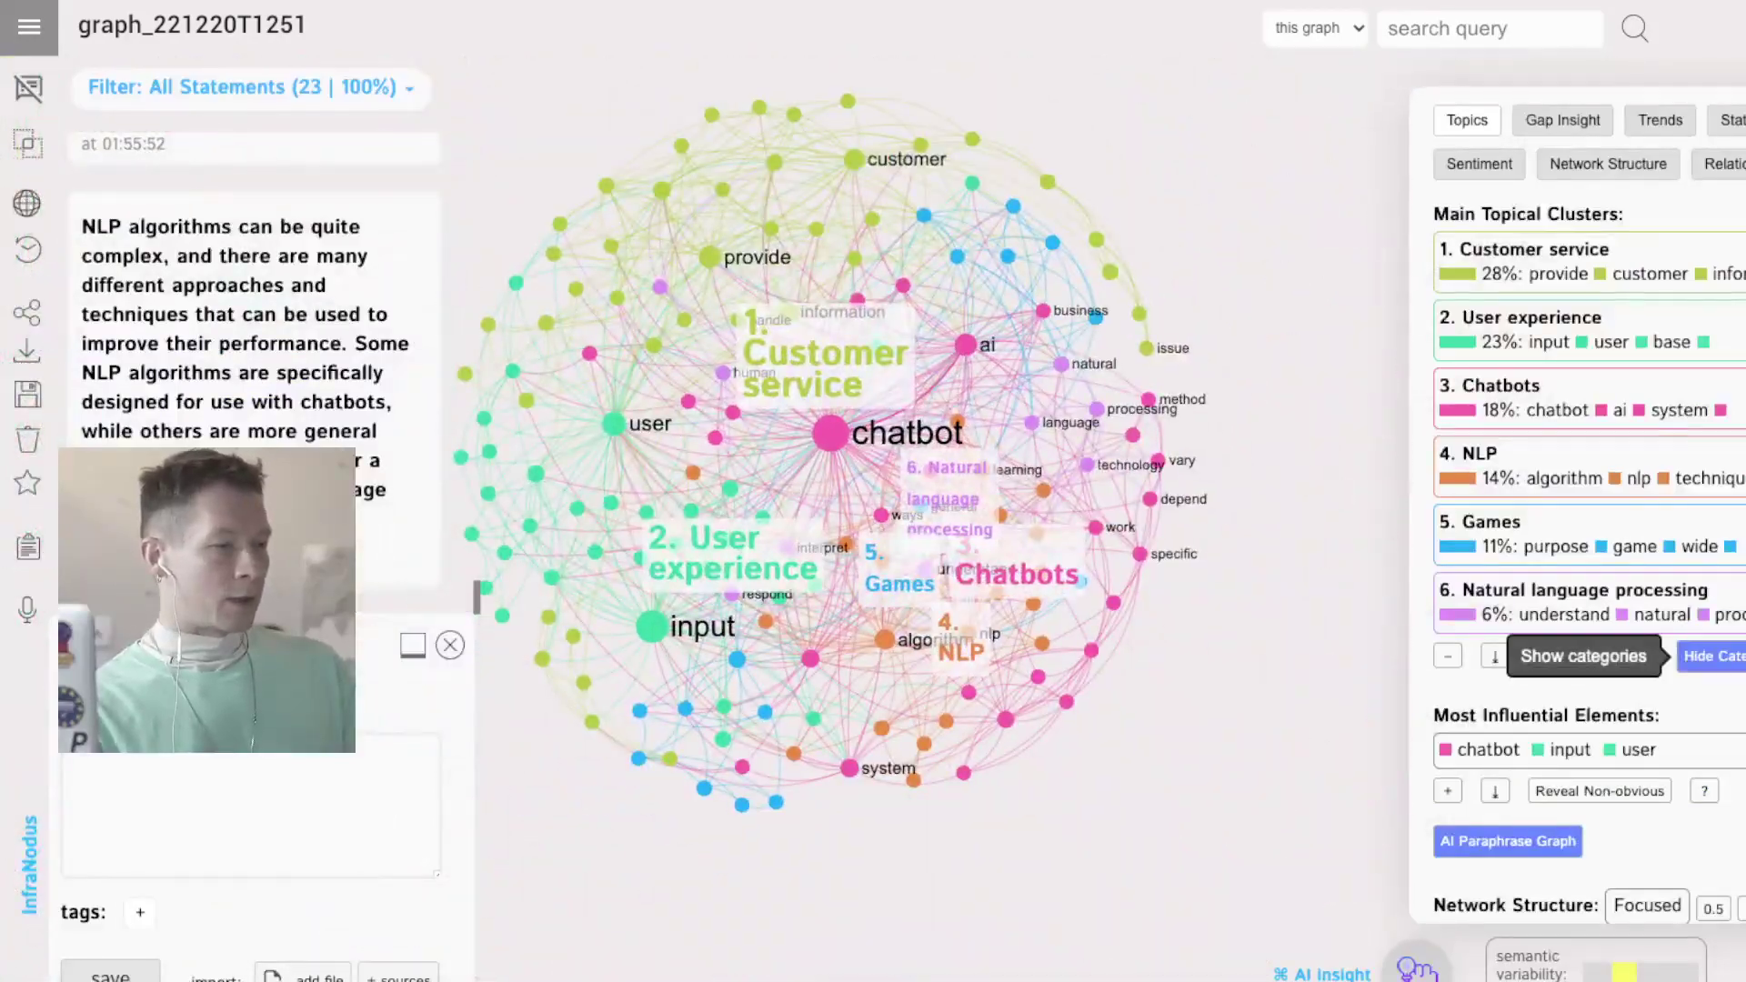
left_click(1710, 656)
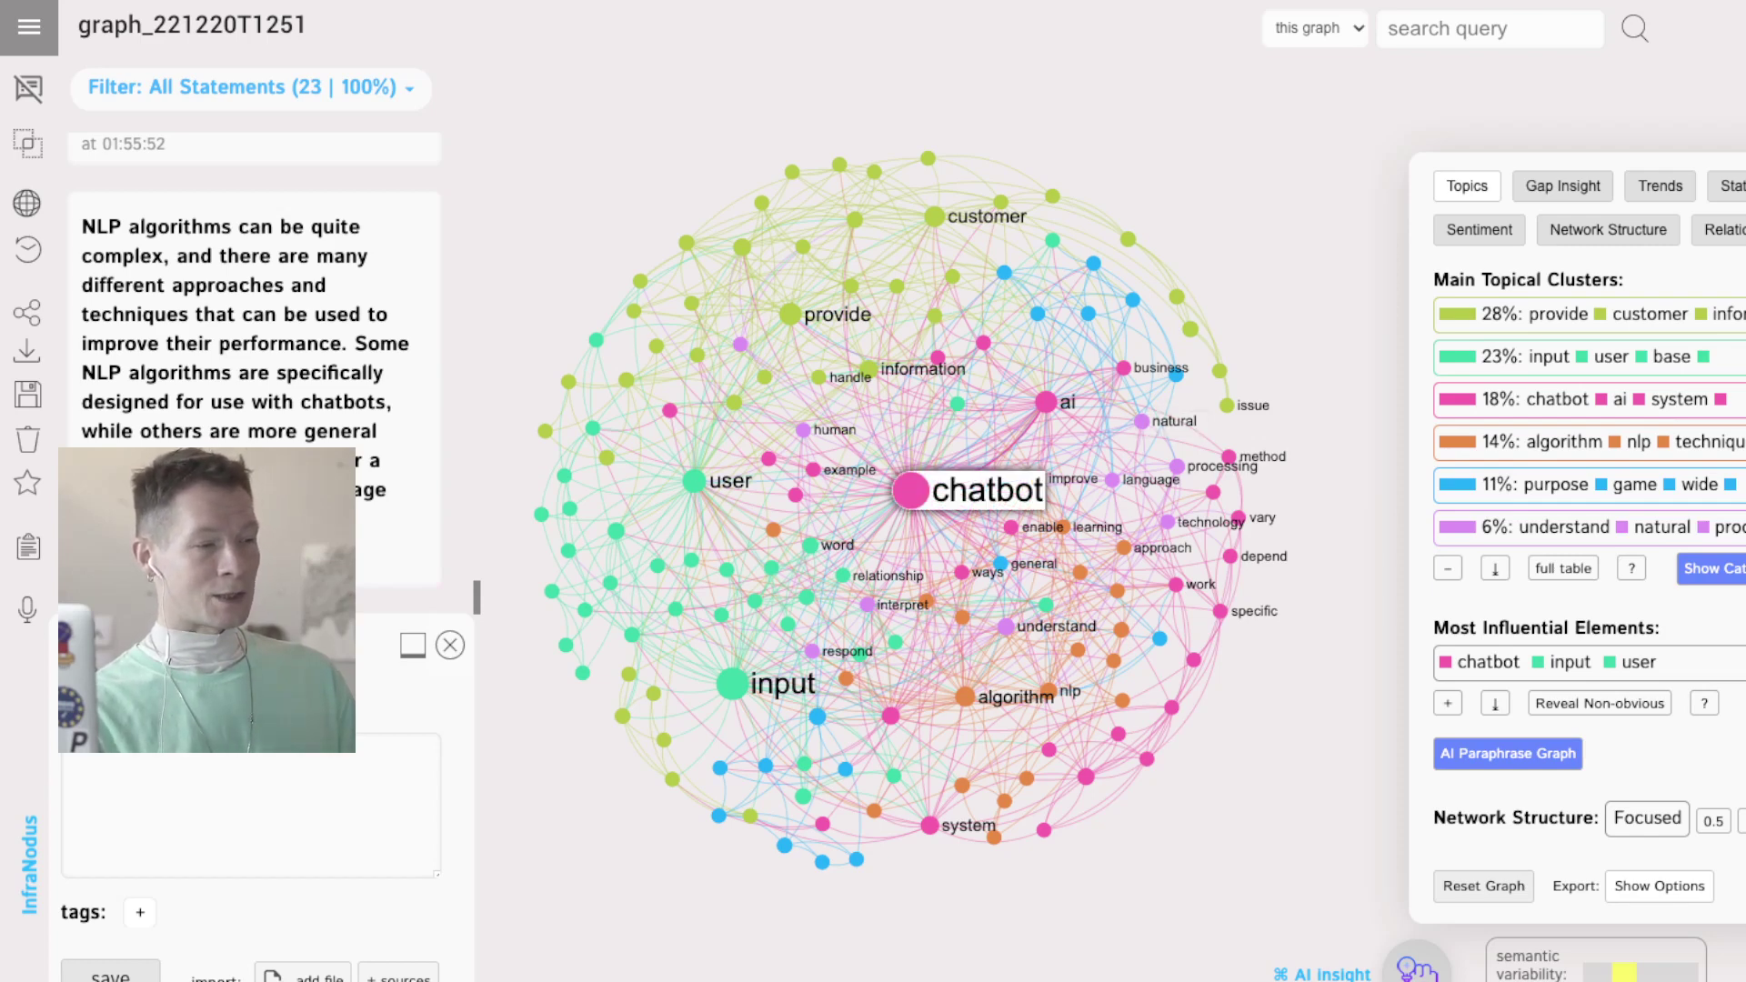
Select the chatbot, input and user nodes and hide them from the graph.
left_click(911, 491)
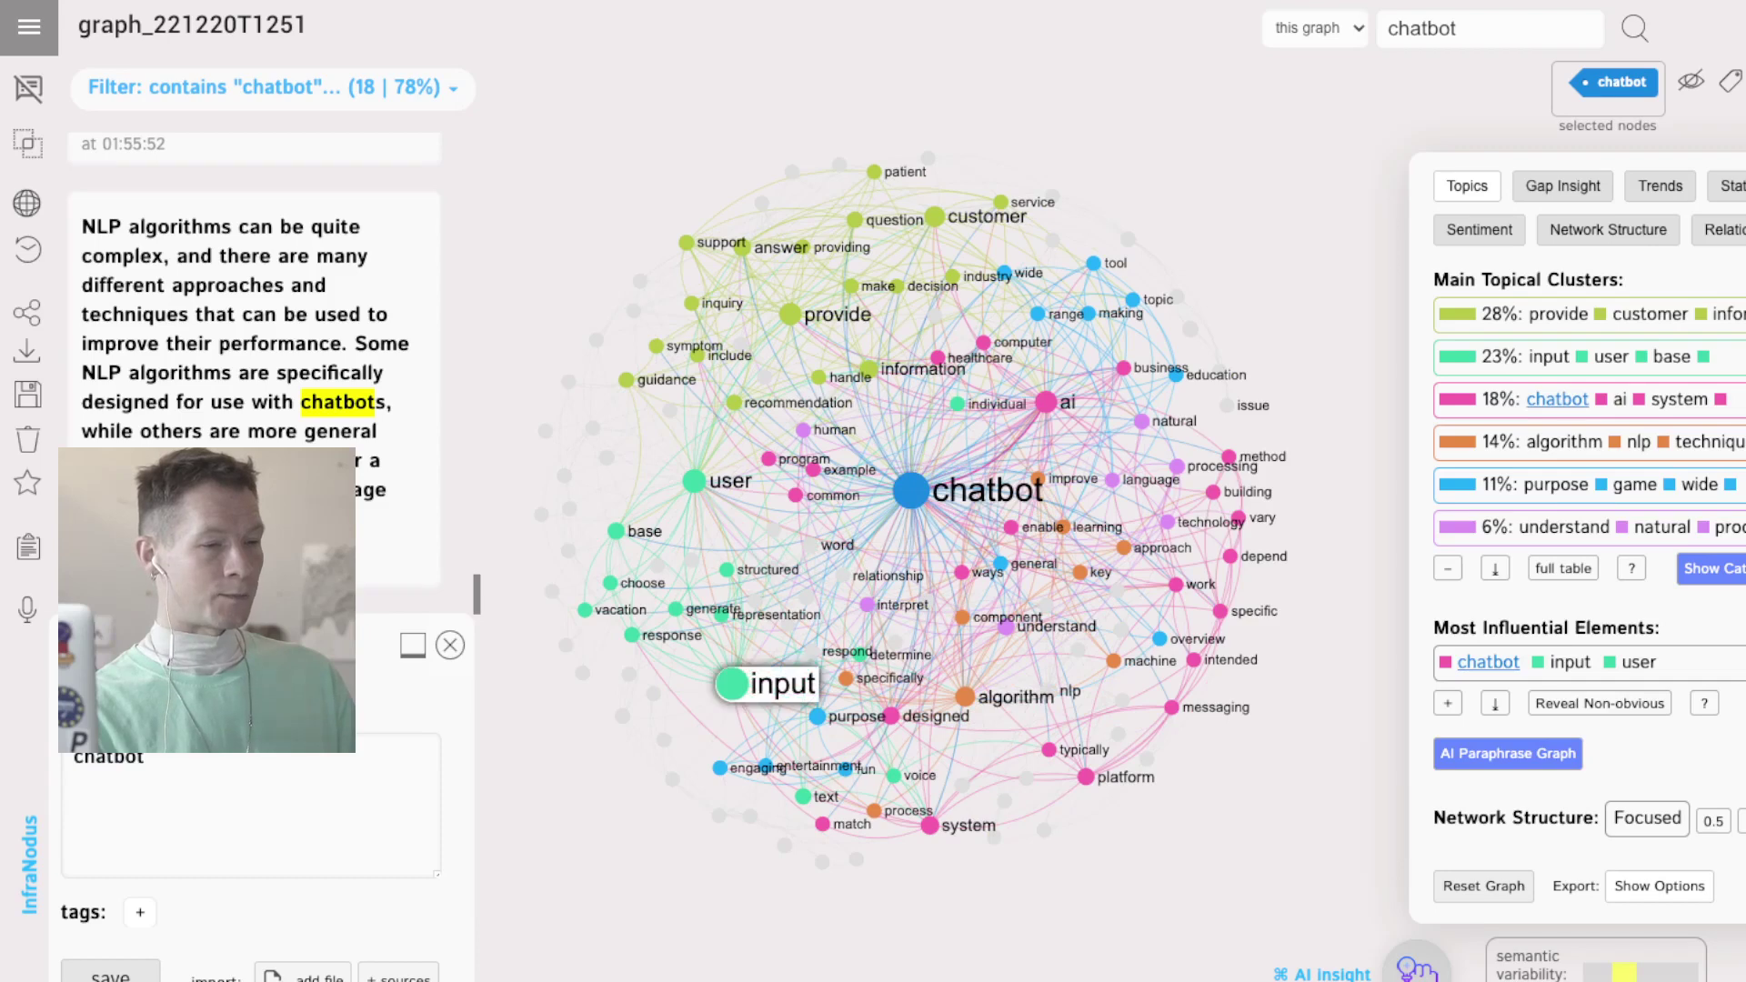
left_click(732, 684)
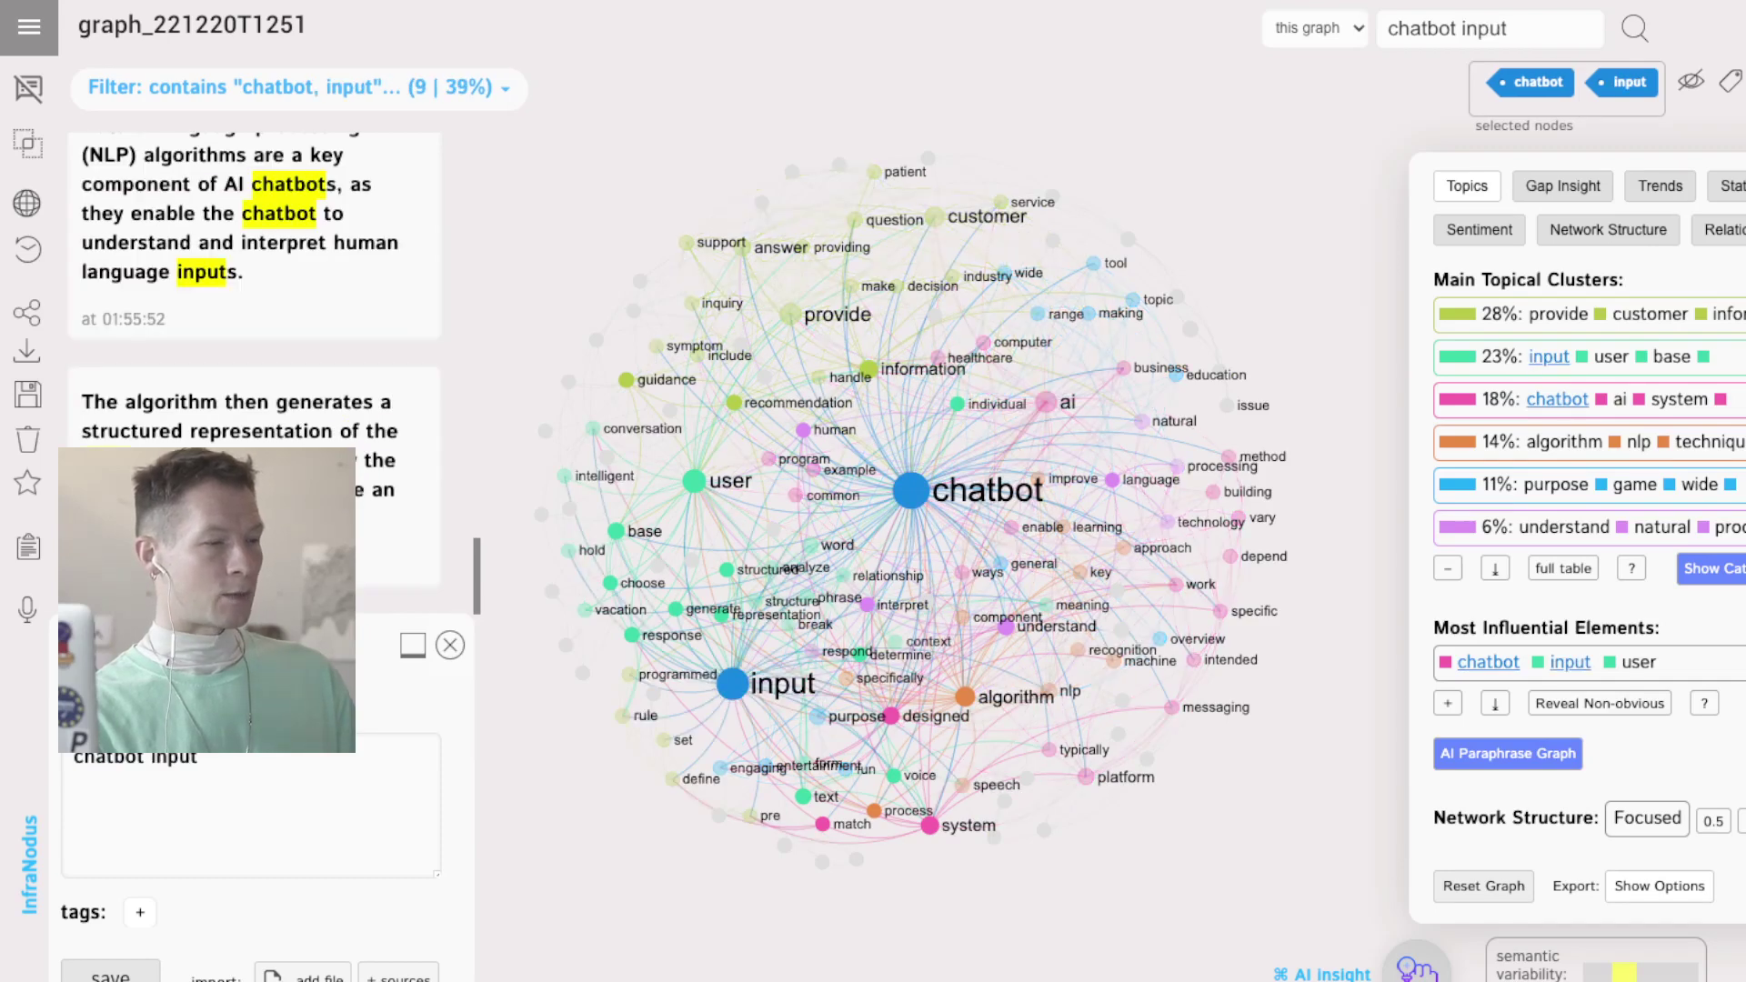
left_click(694, 480)
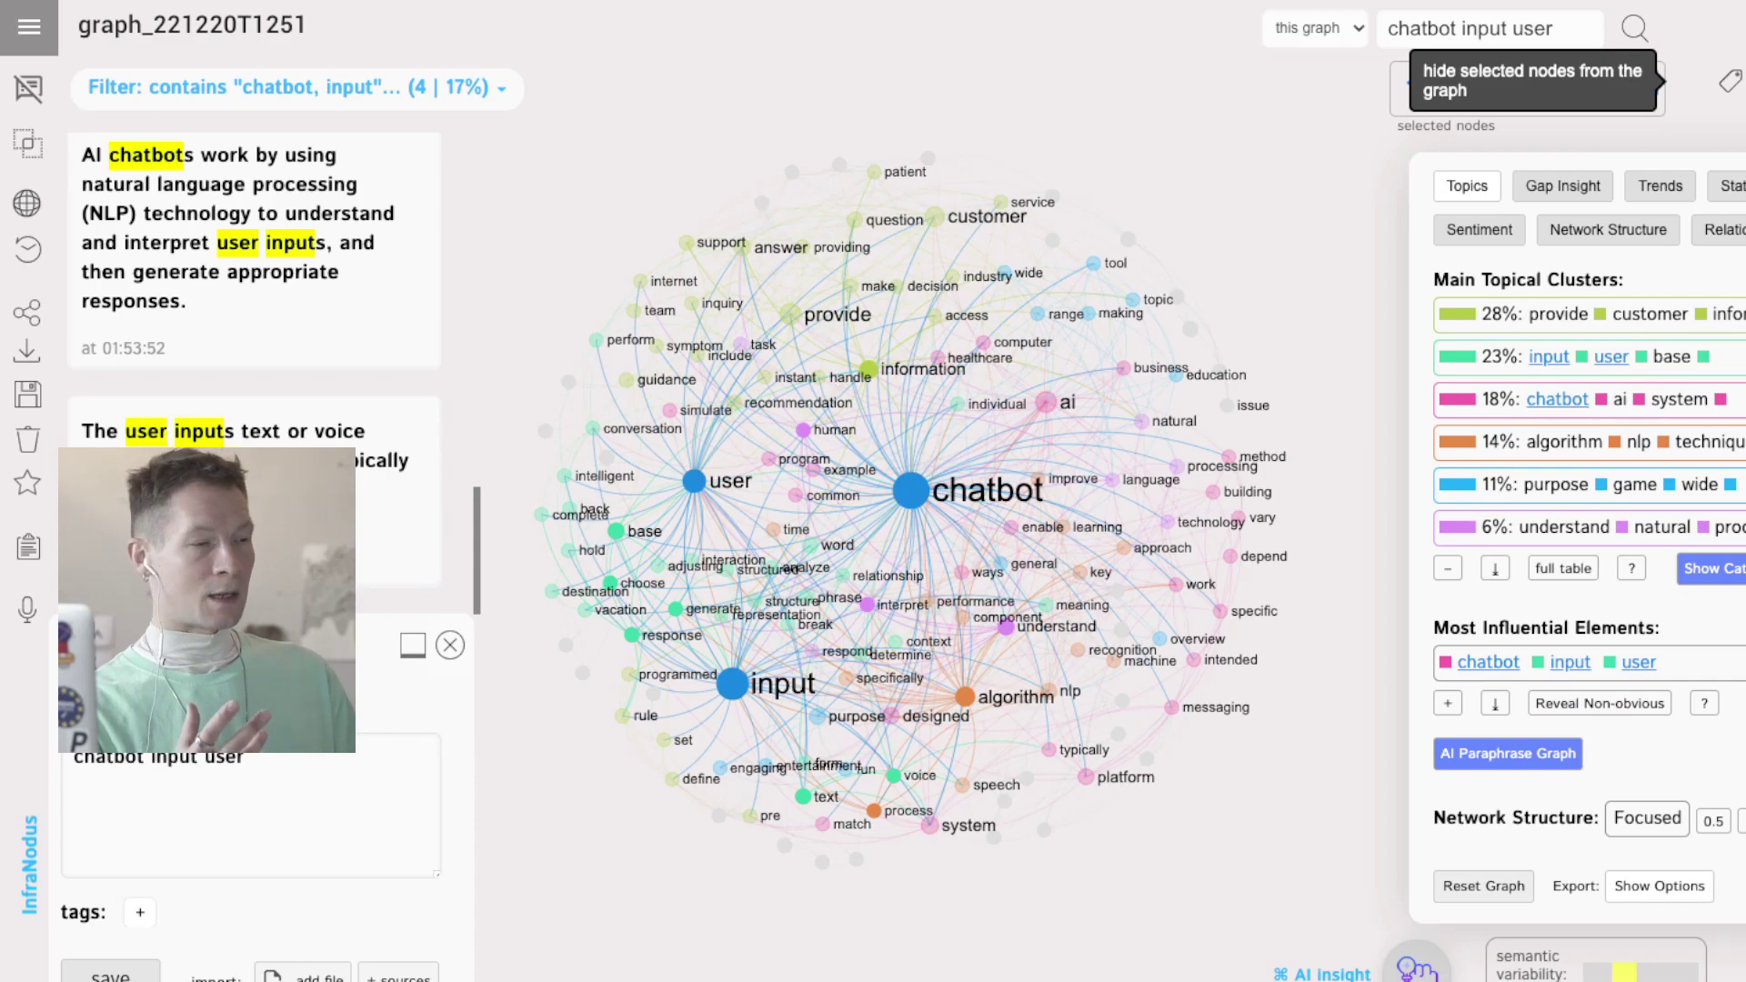
left_click(1692, 80)
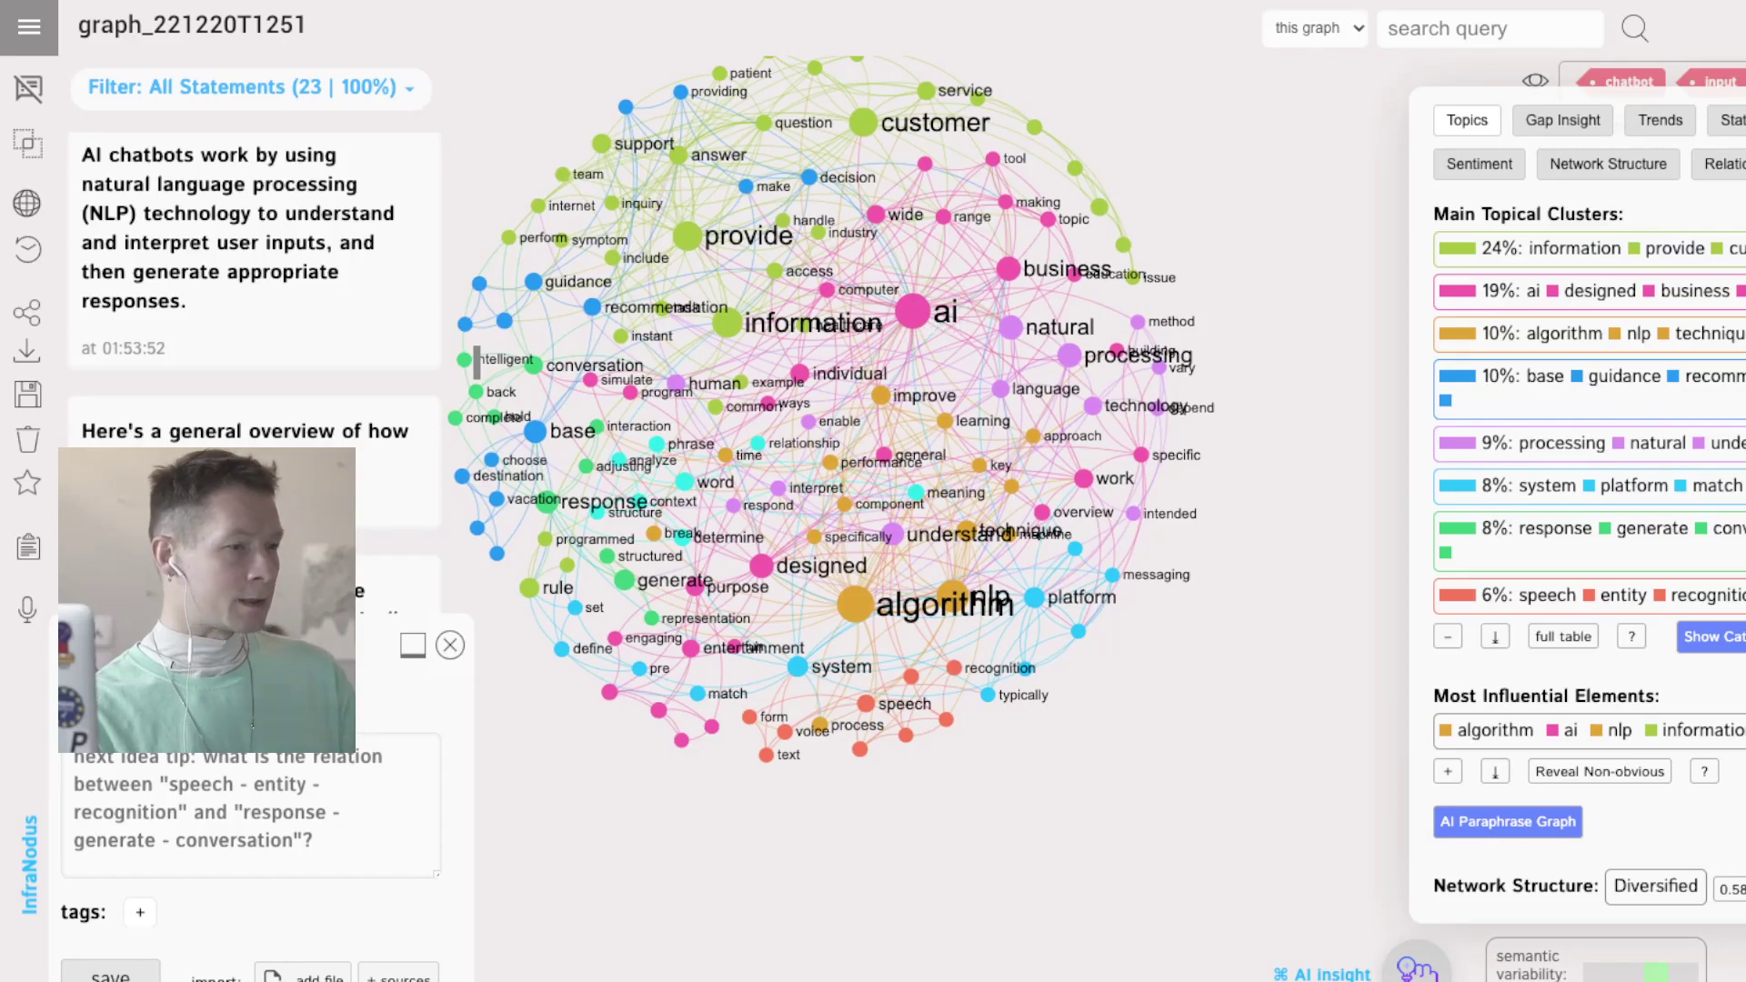
Filter the statements through the nlp, algorithm and technique nodes, then remove nlp so only algorithm and technique stay selected.
left_click_drag(953, 596, 942, 536)
left_click(942, 536)
left_click(845, 543)
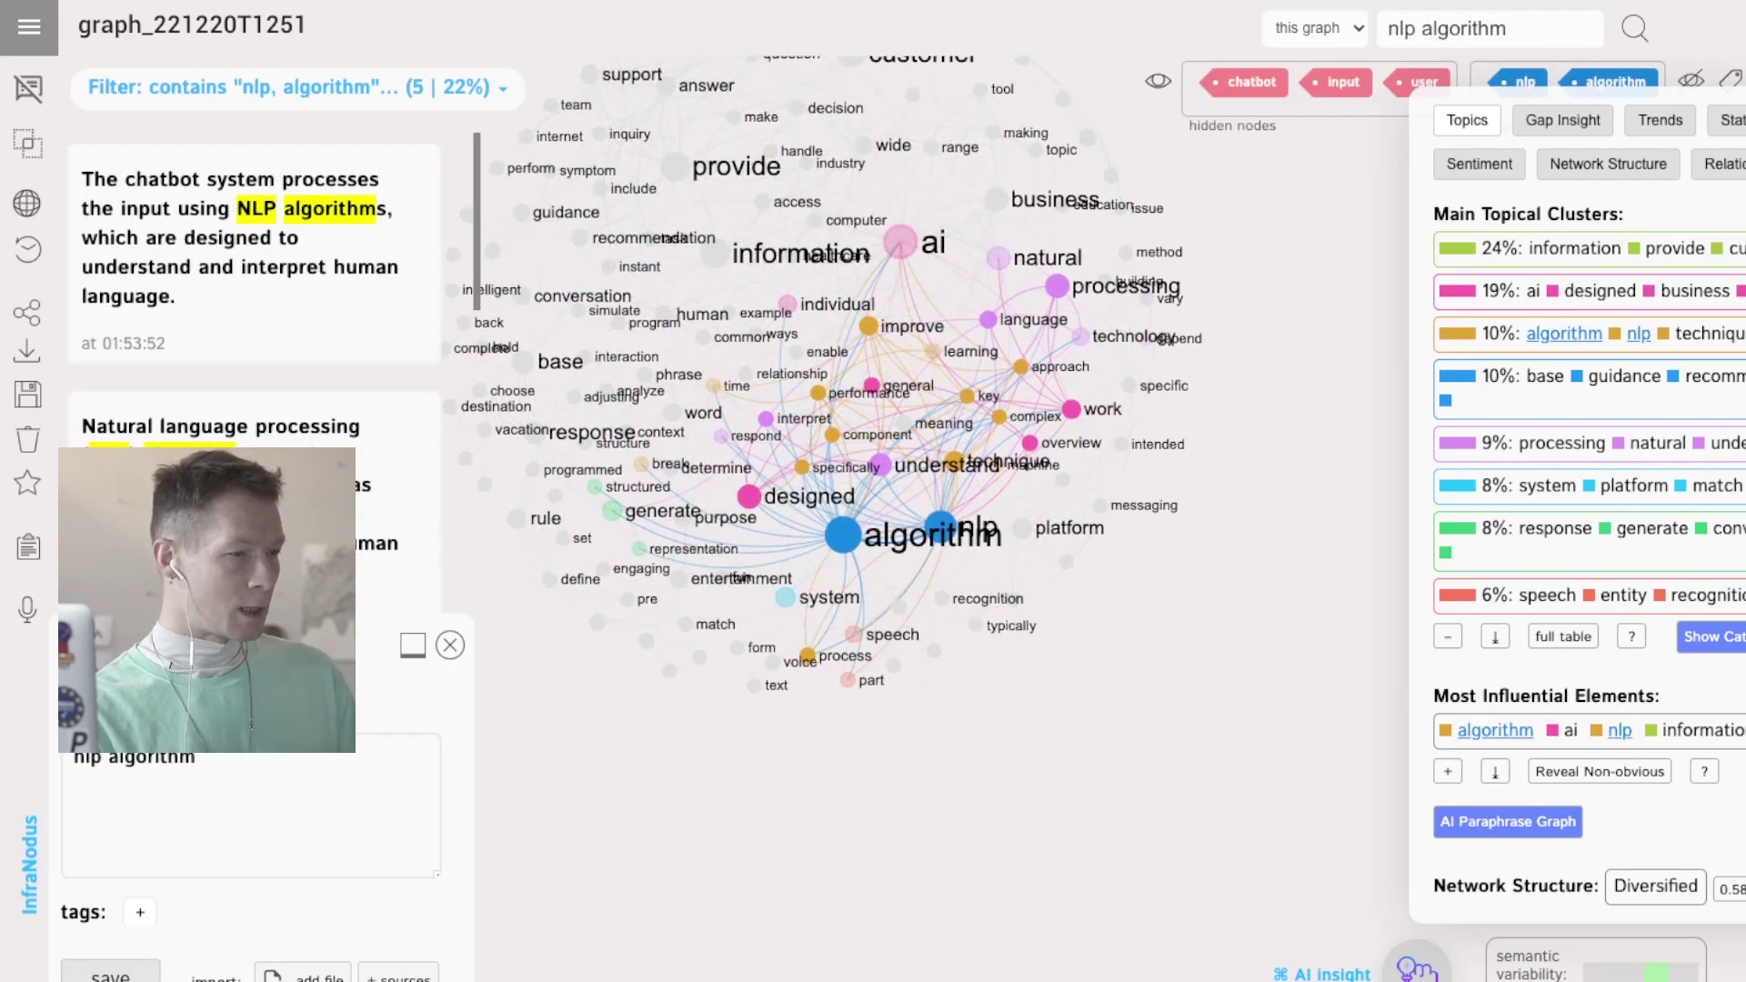
left_click(951, 435)
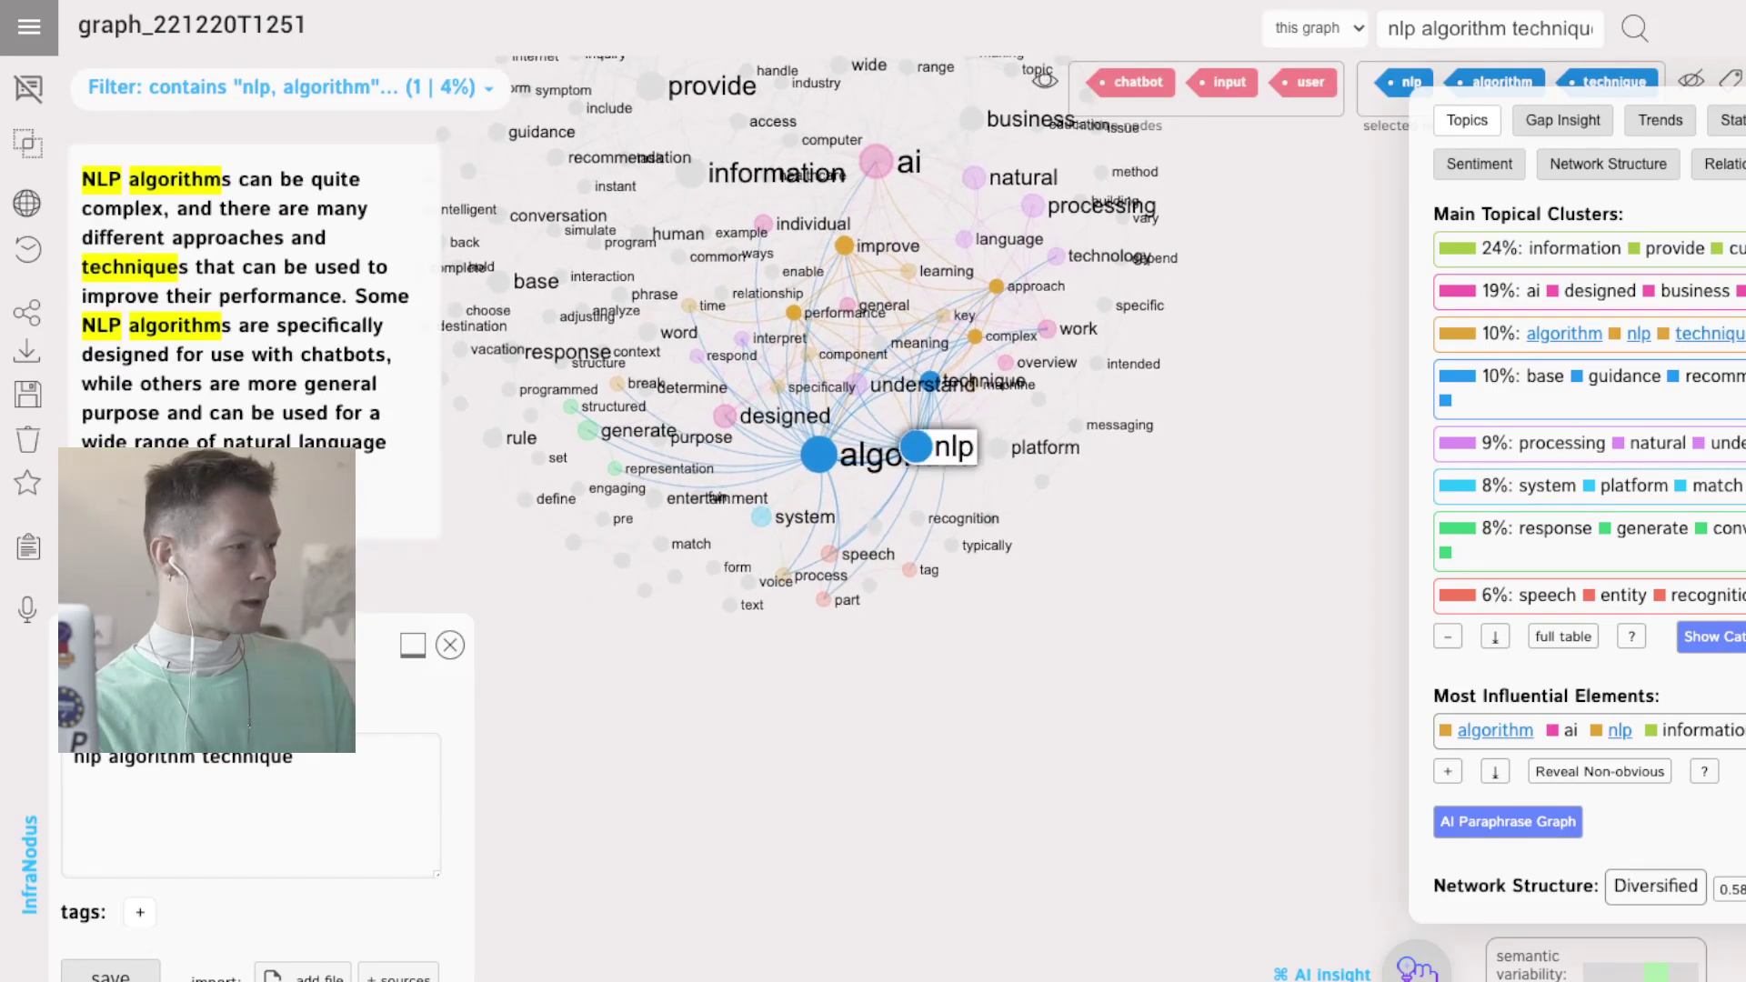
left_click(905, 433)
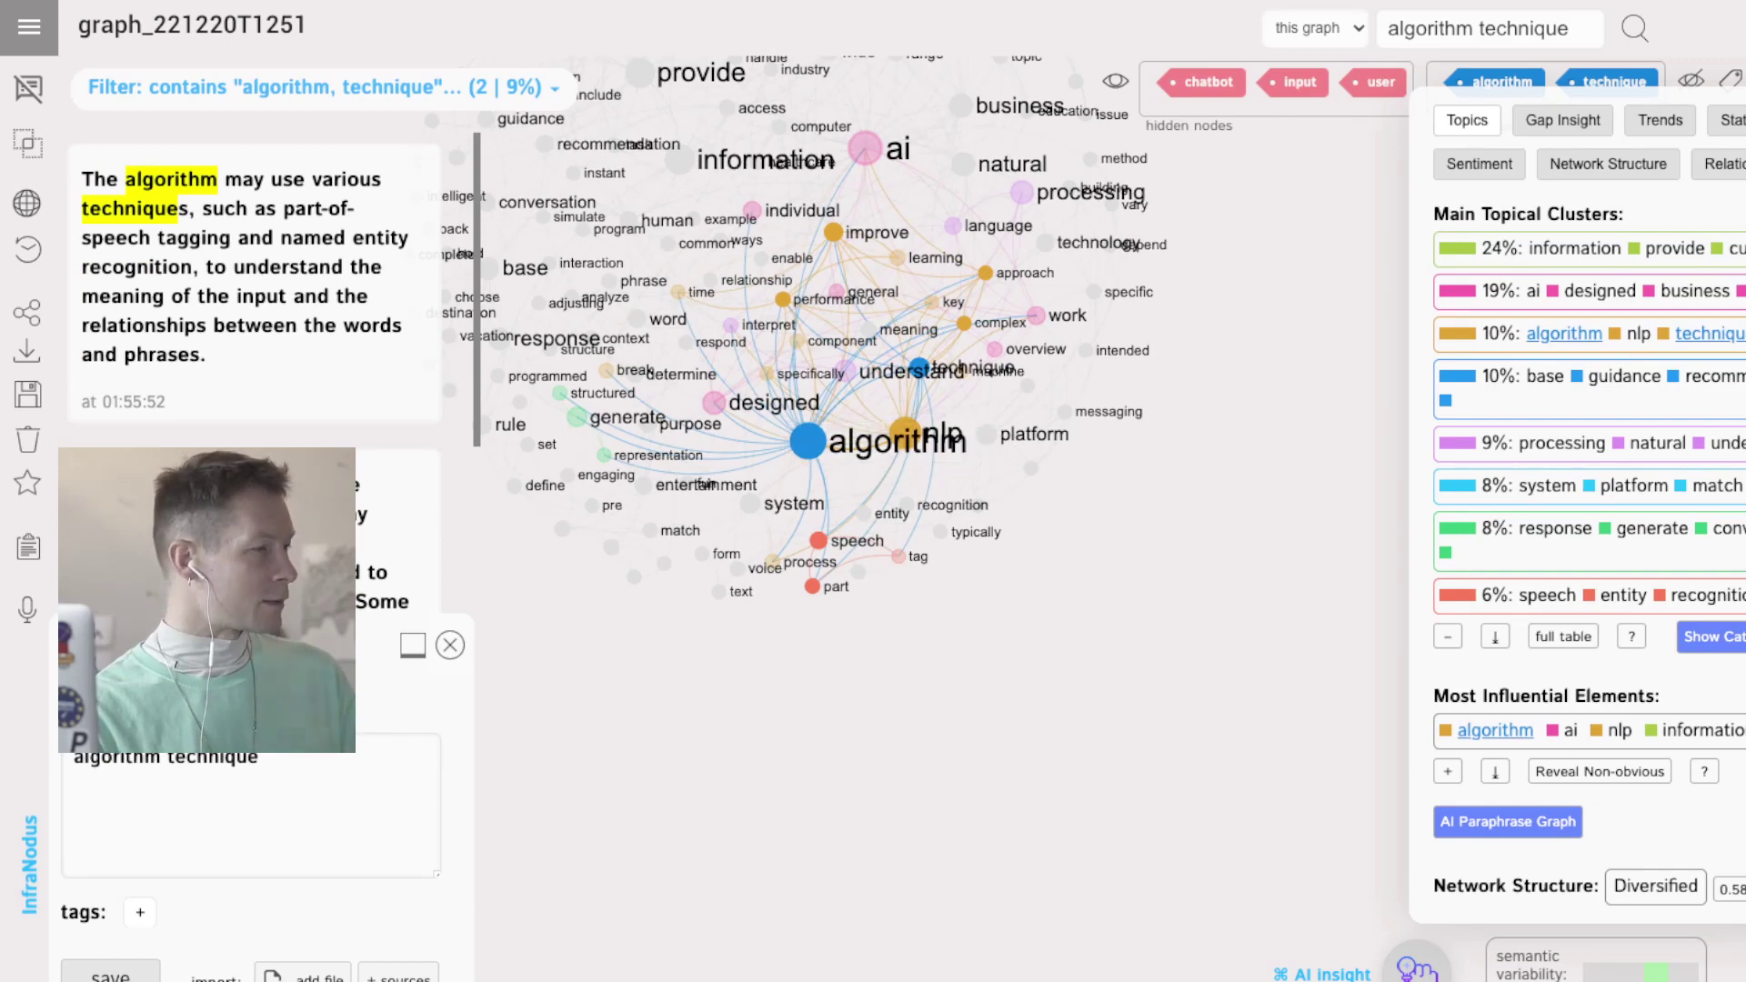
Copy "Some NLP algorithms are specifically designed for use with chatbot" from the filtered statements and paste it into the ChatGPT prompt.
scroll(255, 273, "down", 2)
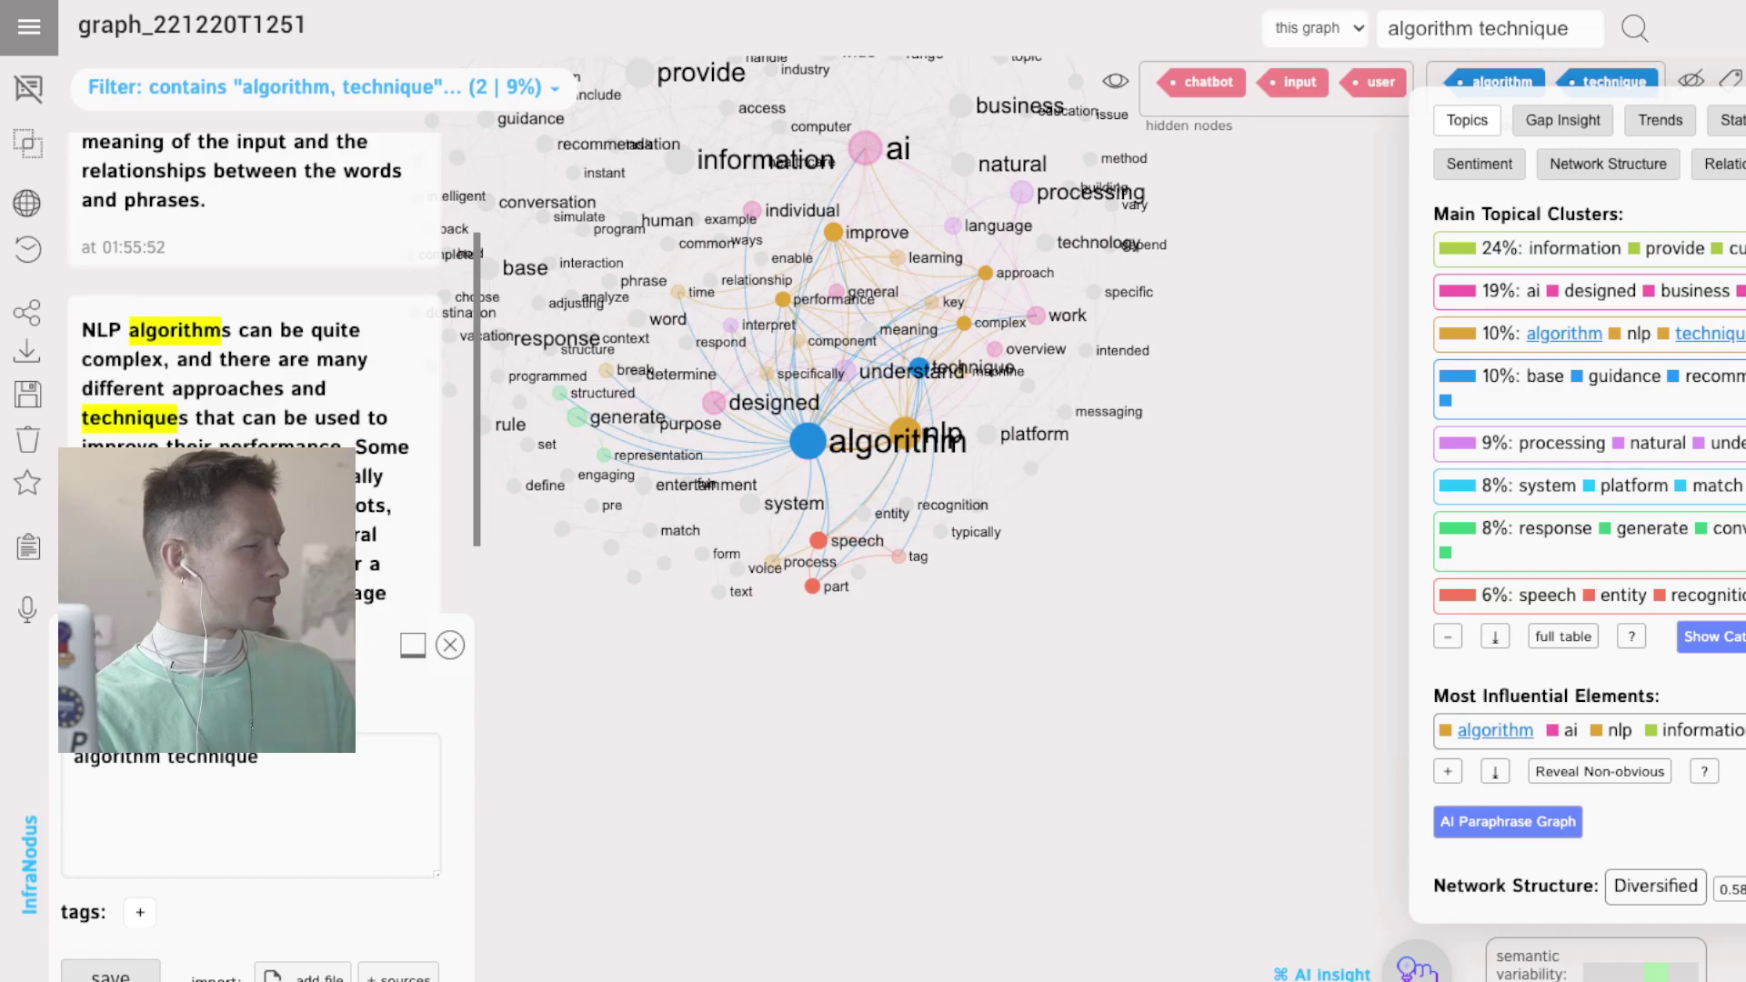
scroll(255, 363, "down", 1)
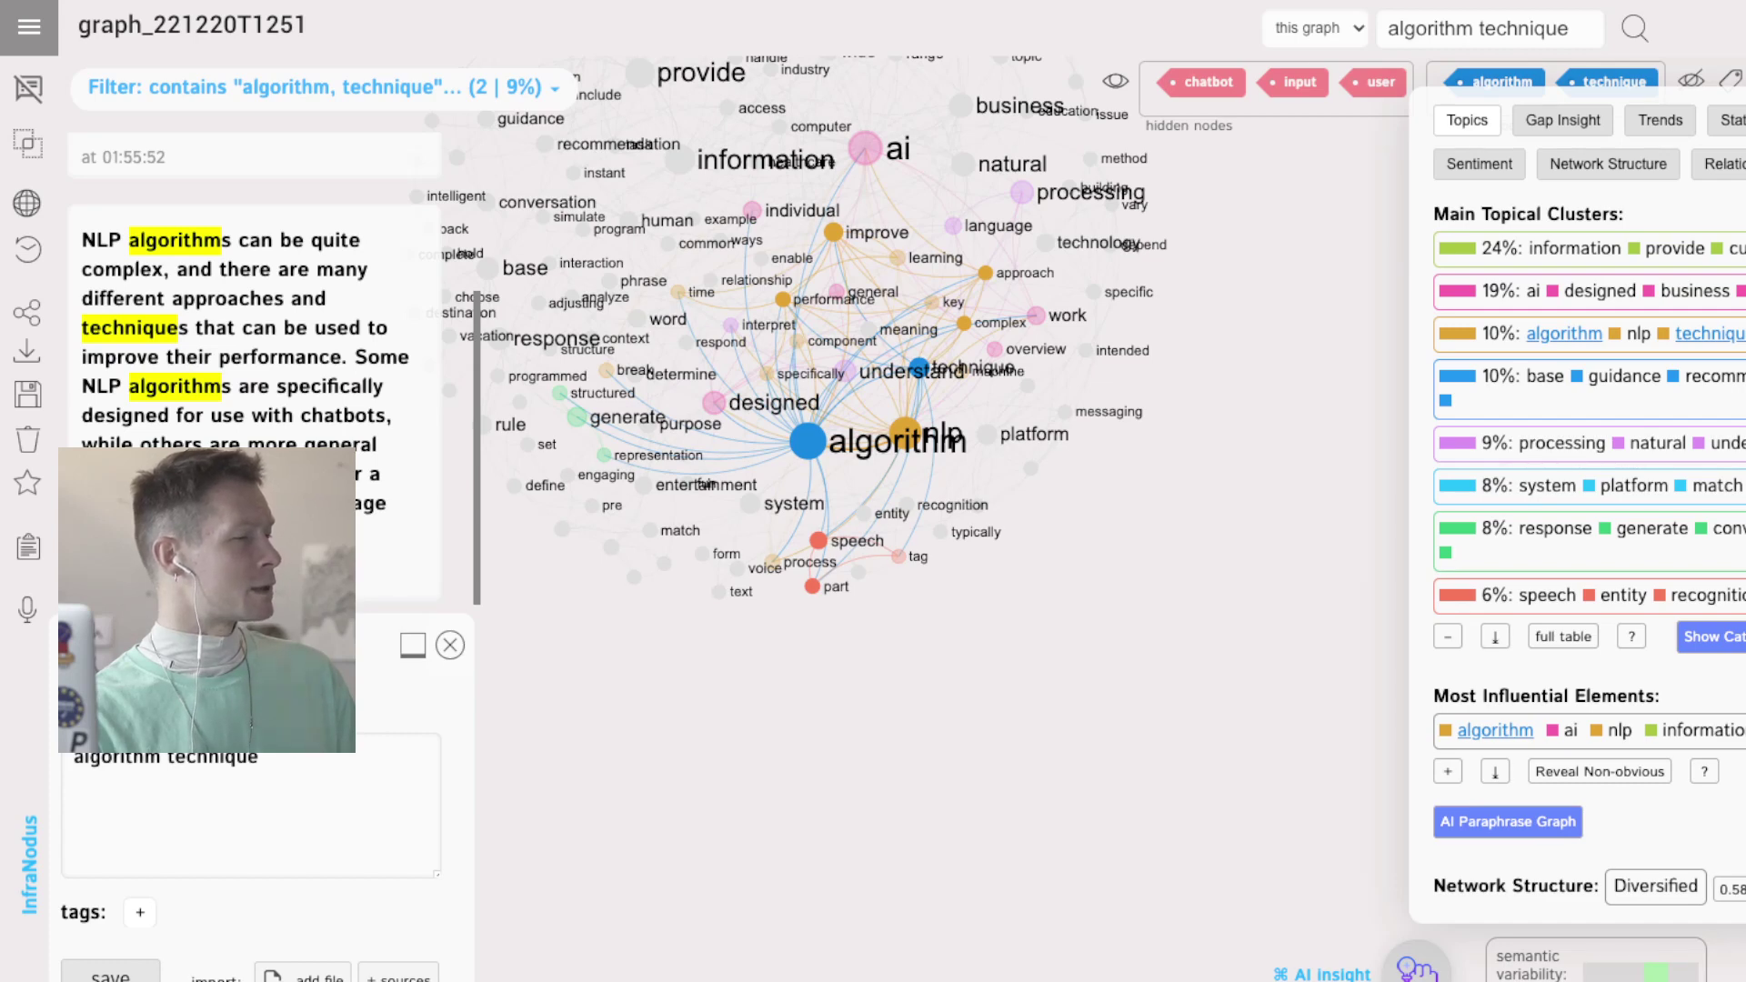
scroll(254, 272, "up", 3)
scroll(255, 318, "down", 3)
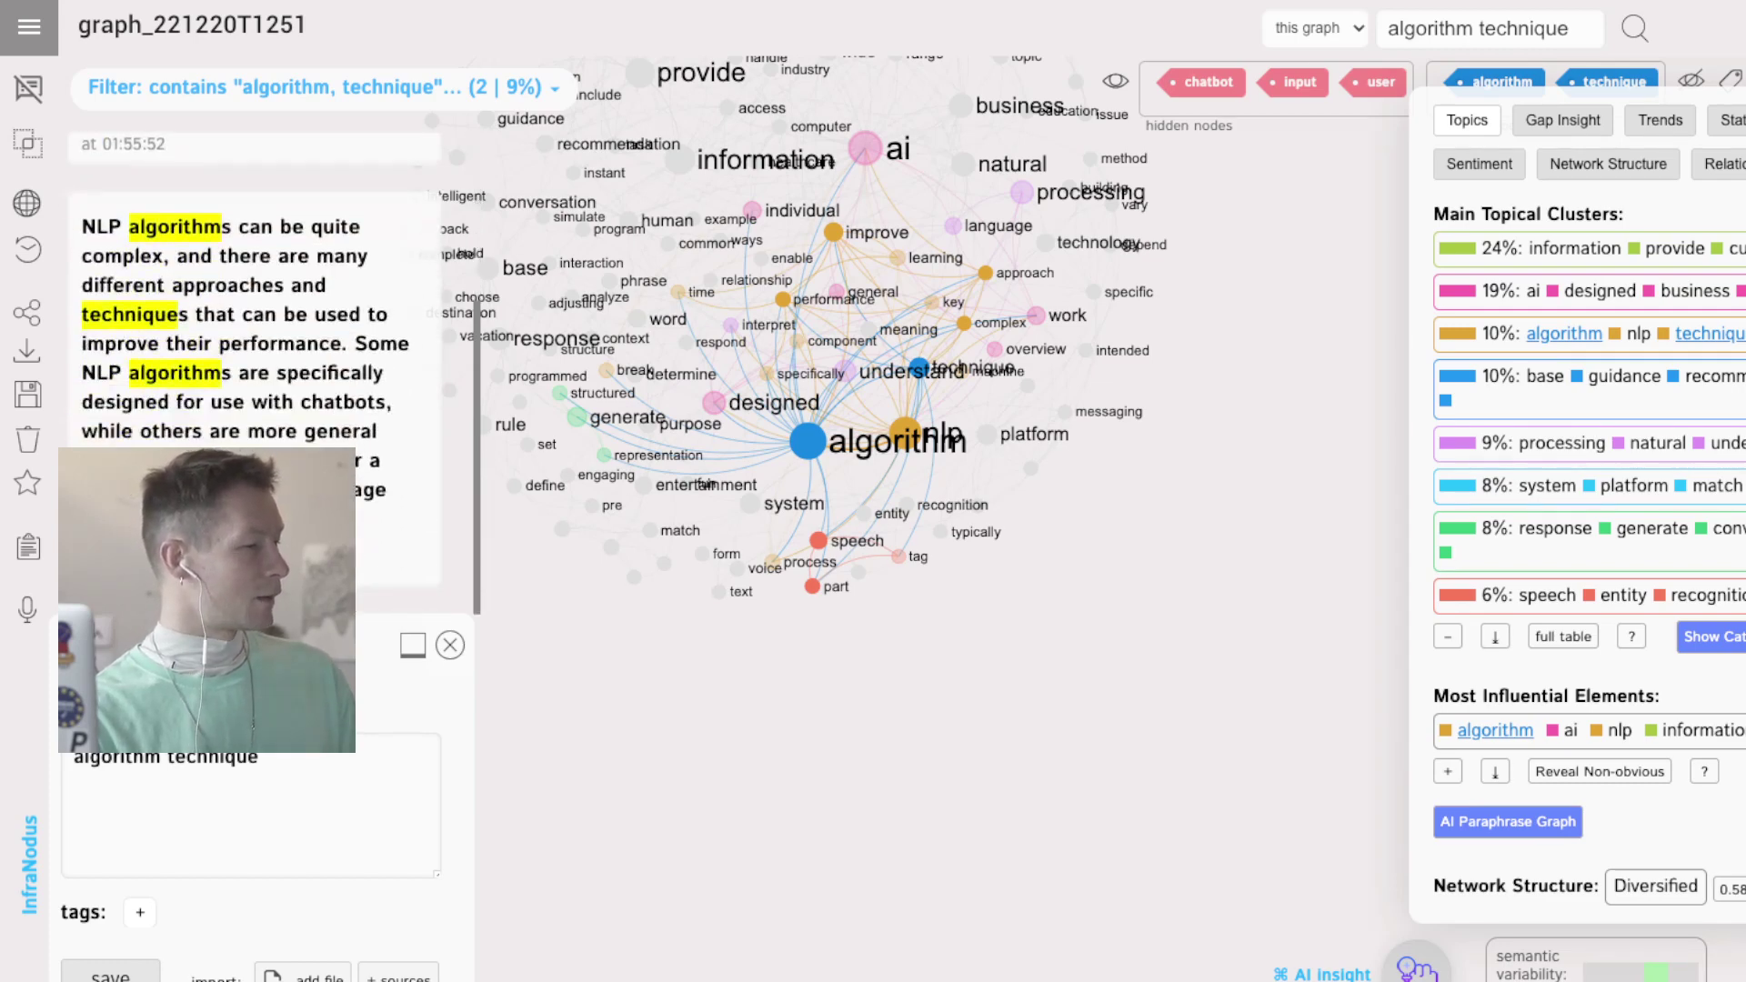
left_click_drag(355, 343, 391, 402)
key("super+c")
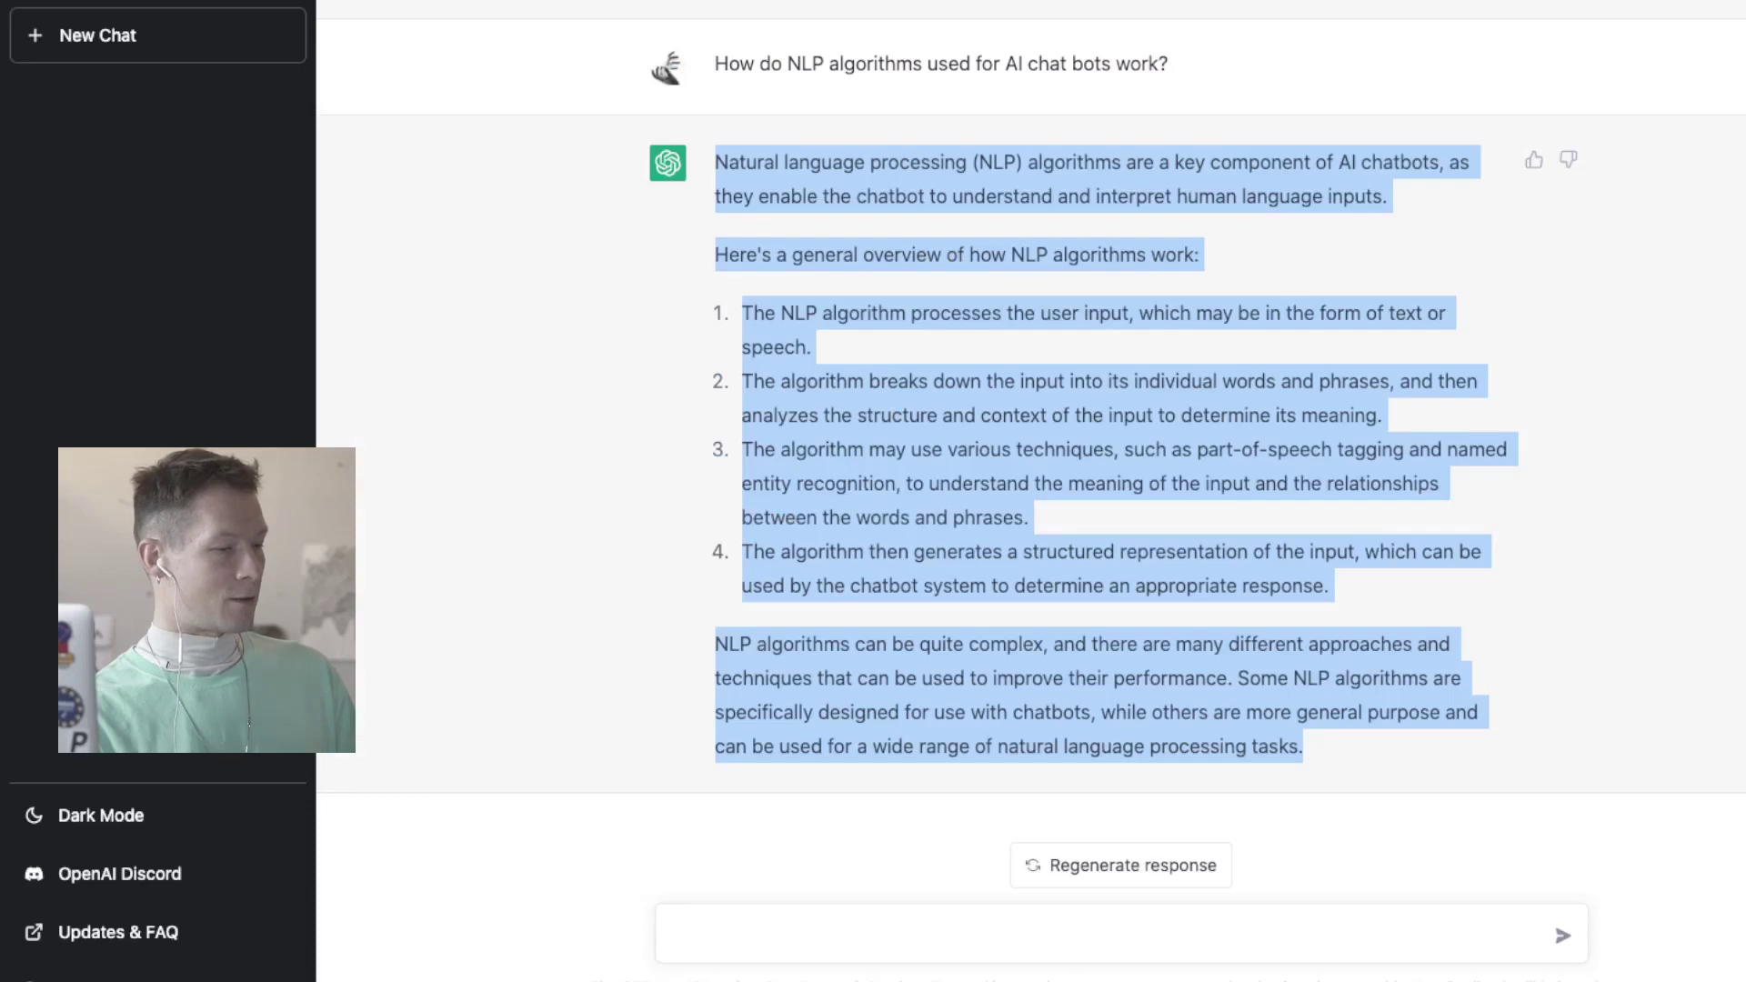
left_click(677, 934)
key("super+v")
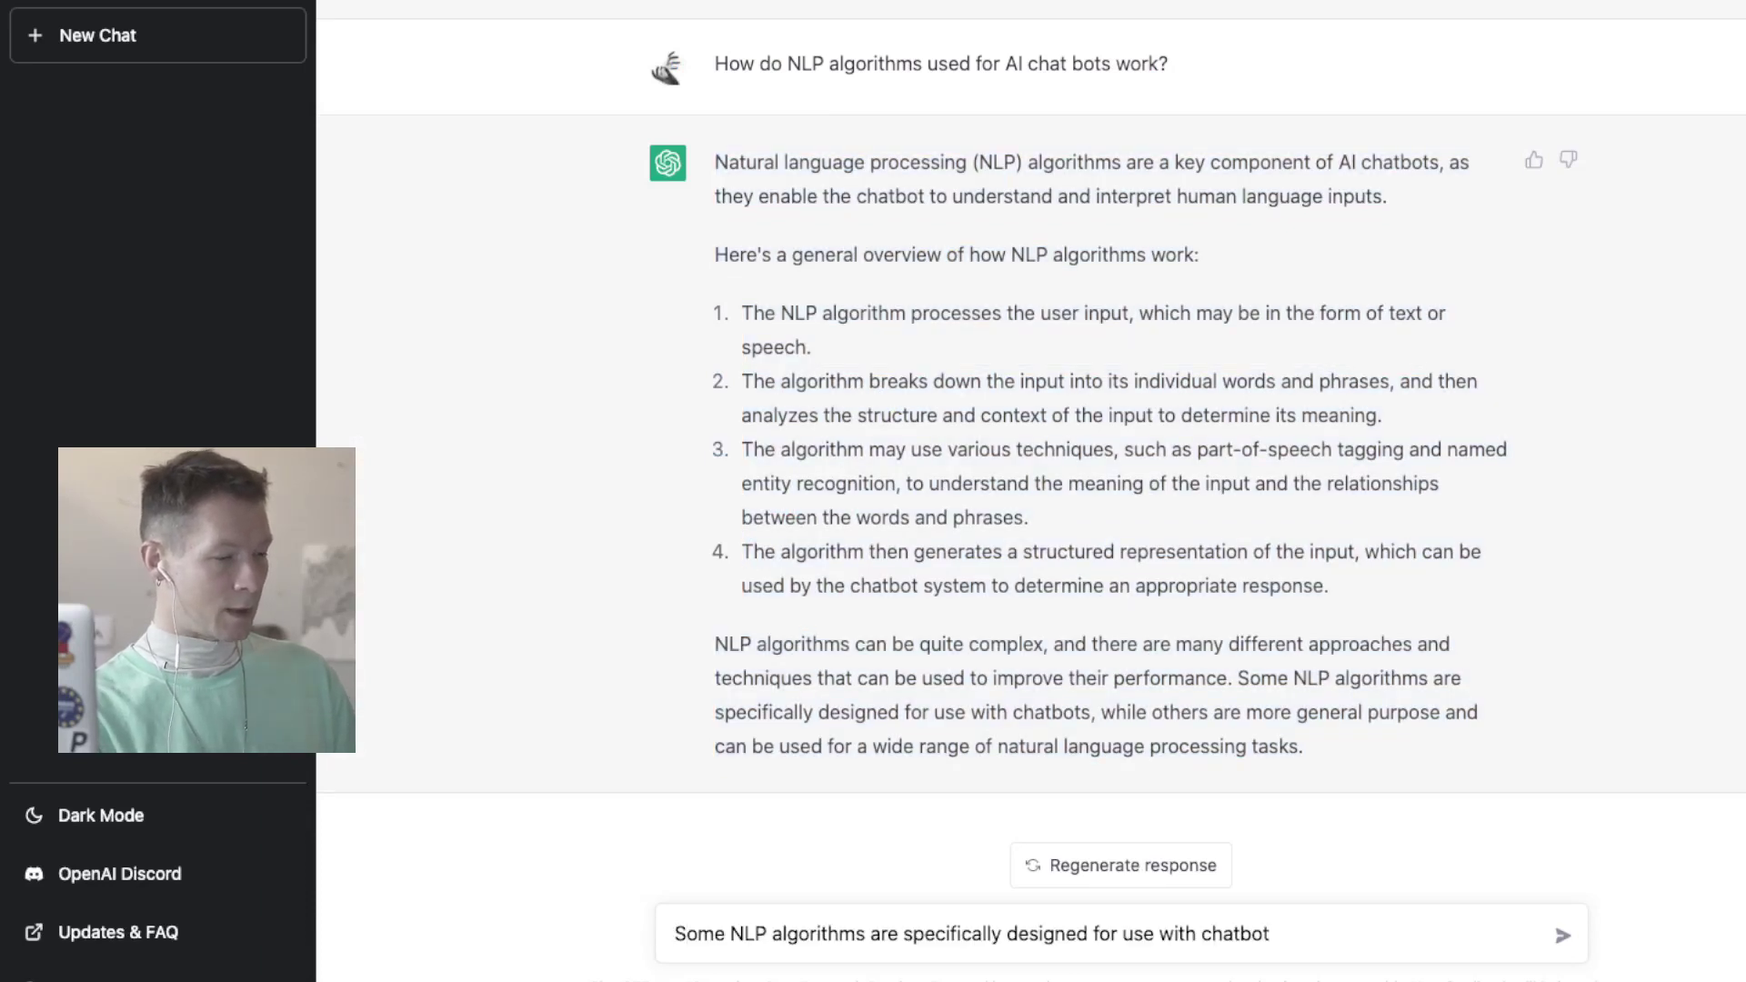
Reword the prompt and send "What are the NLP algorithms that are specifically designed for use with chatbot and with GPT-3 based ChatGPT?".
double_click(674, 934)
type("What are the")
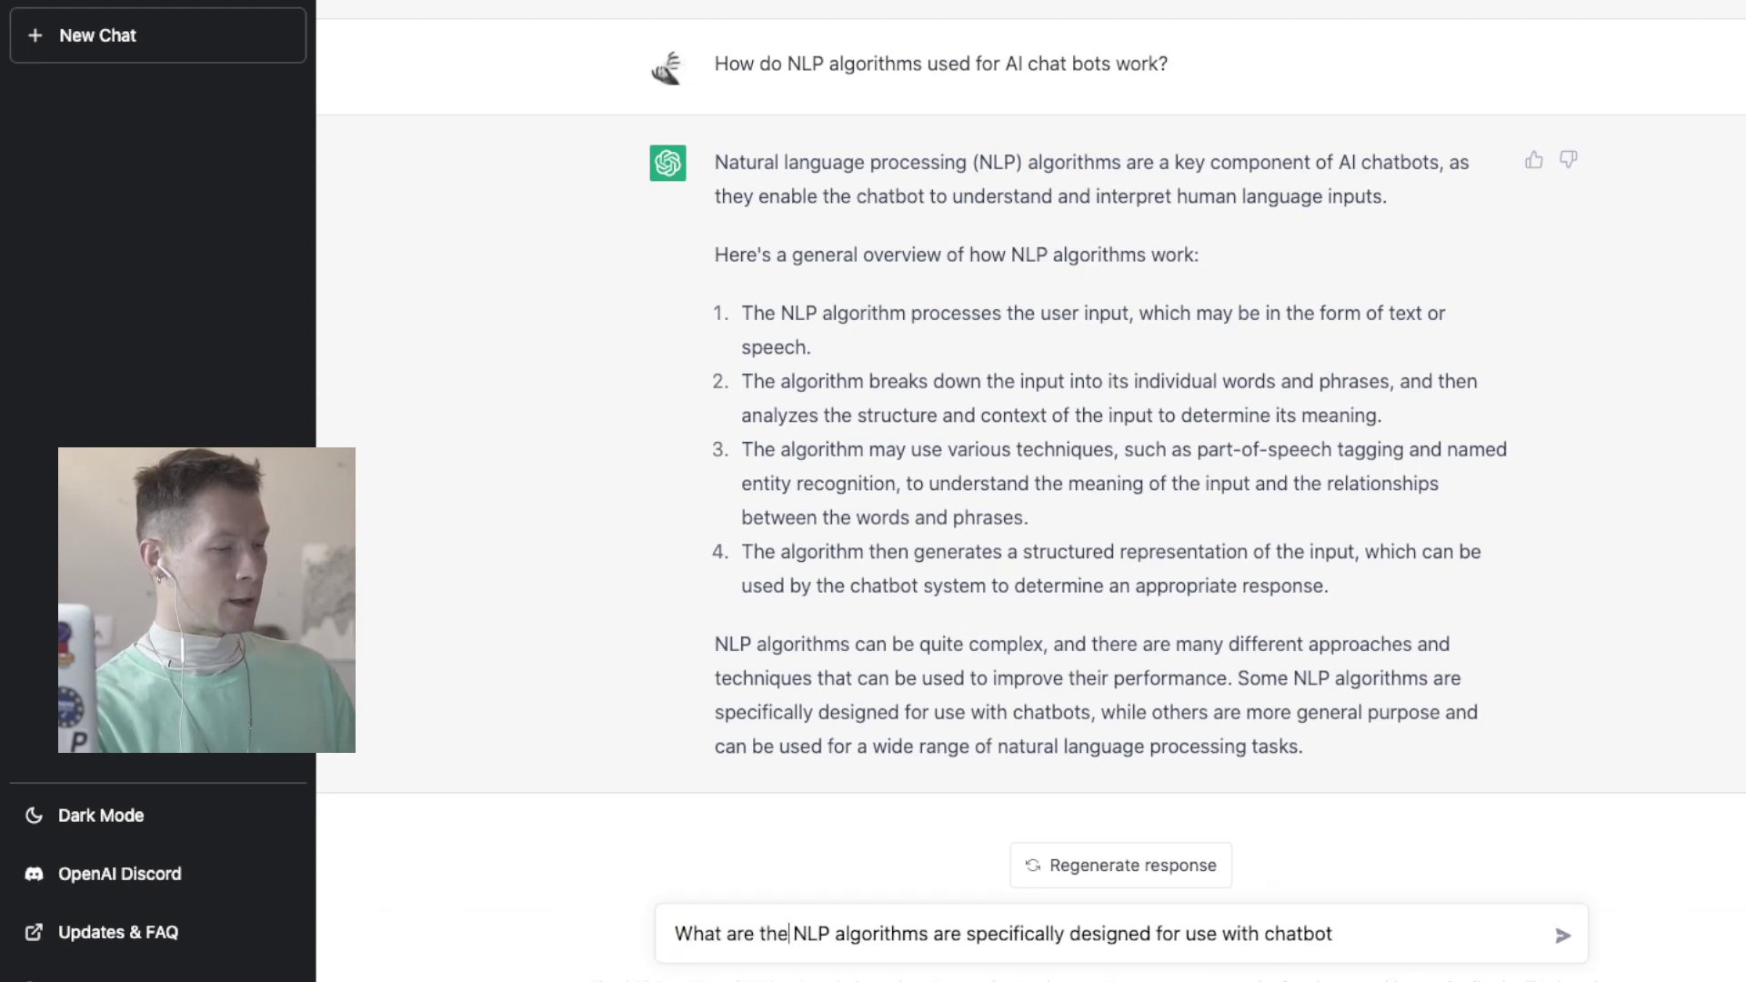
key("BackSpace")
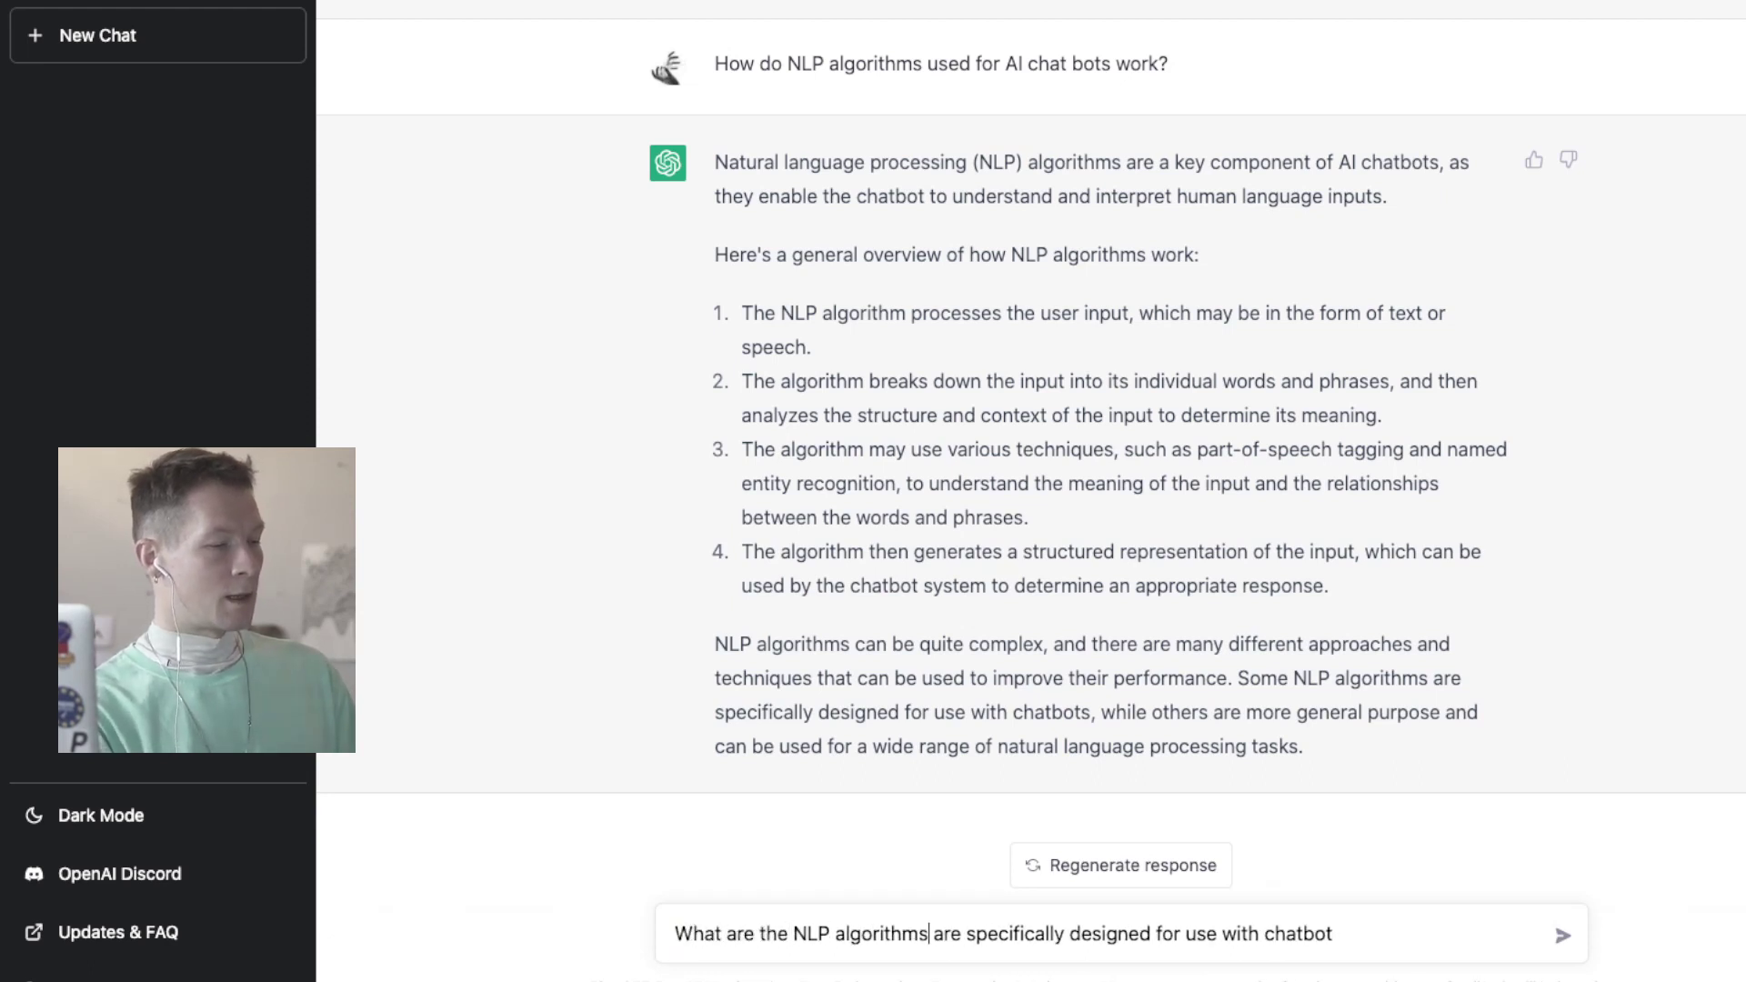
type("that")
key("super+Right")
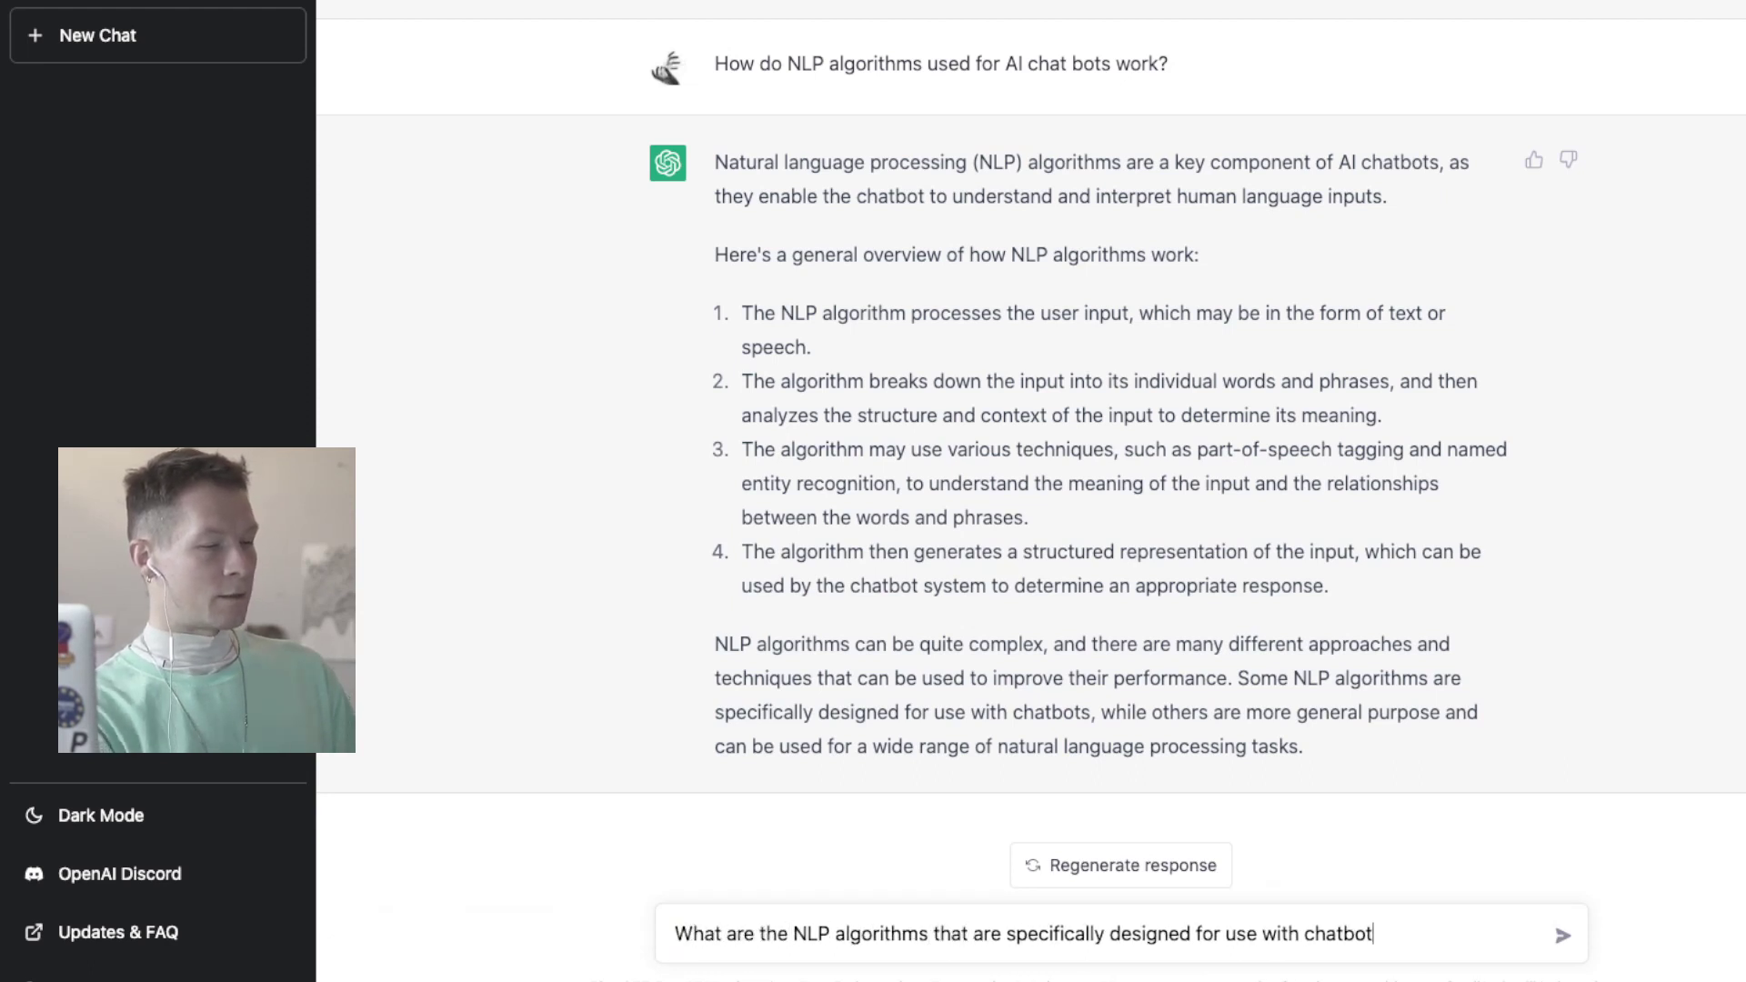
type("and with G")
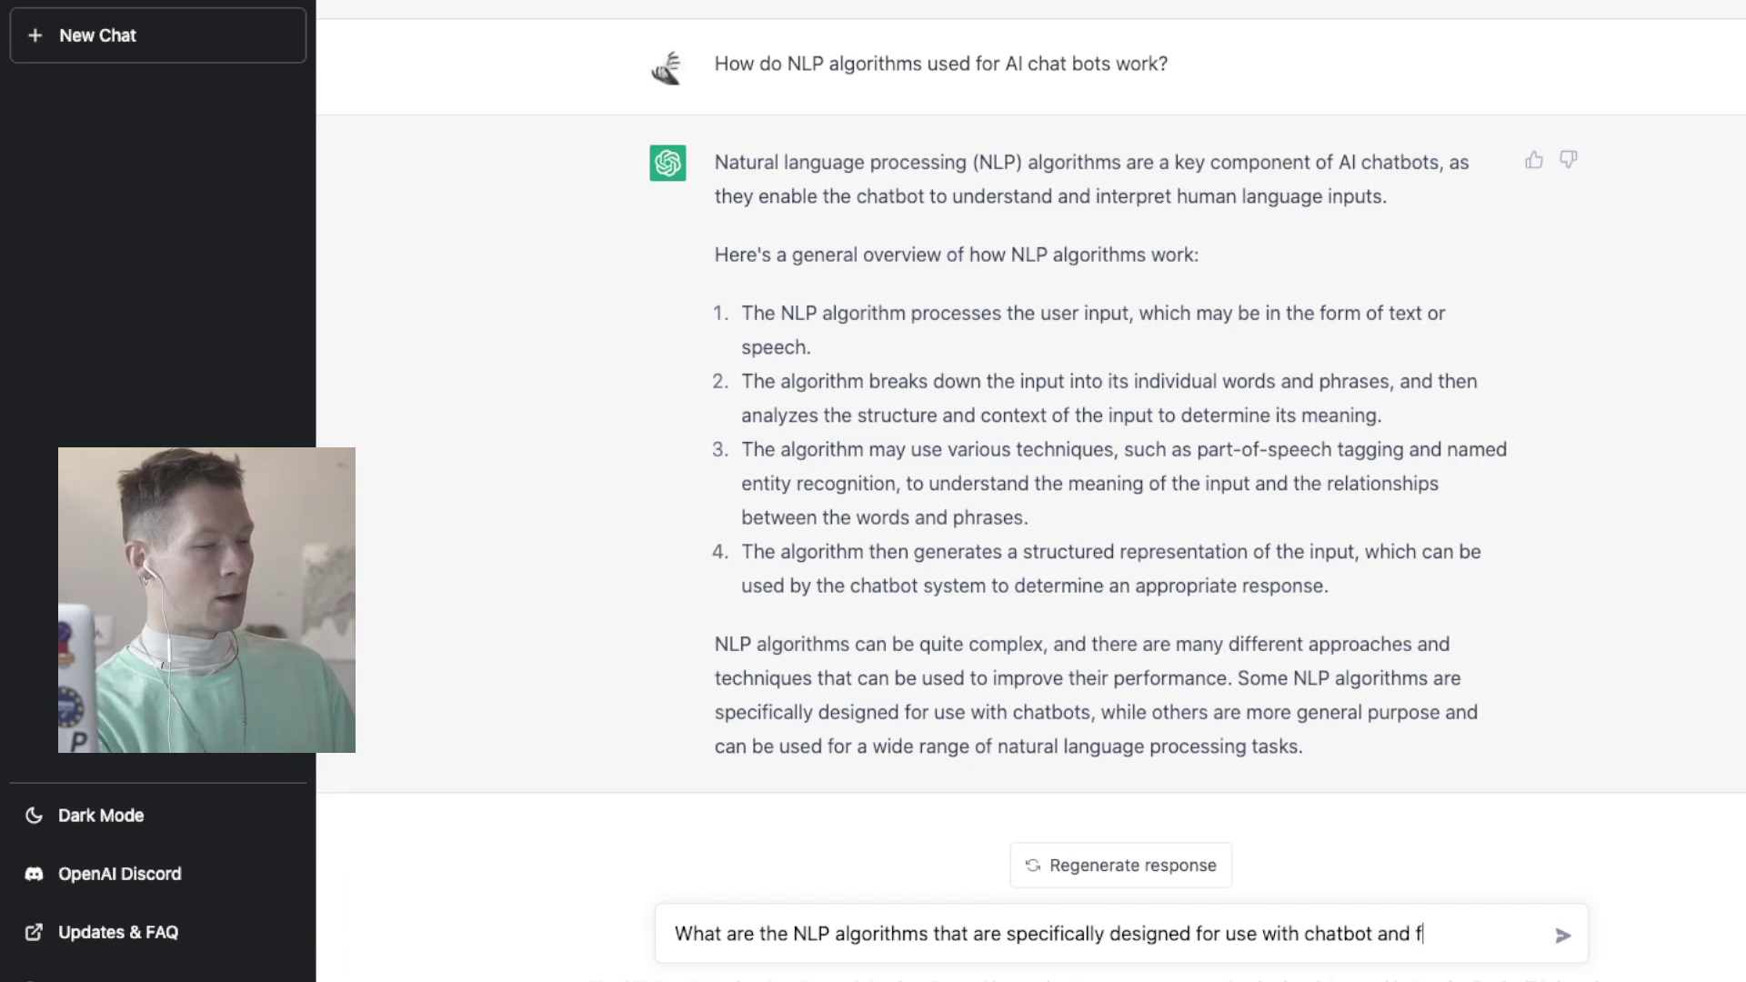
type("PT-3")
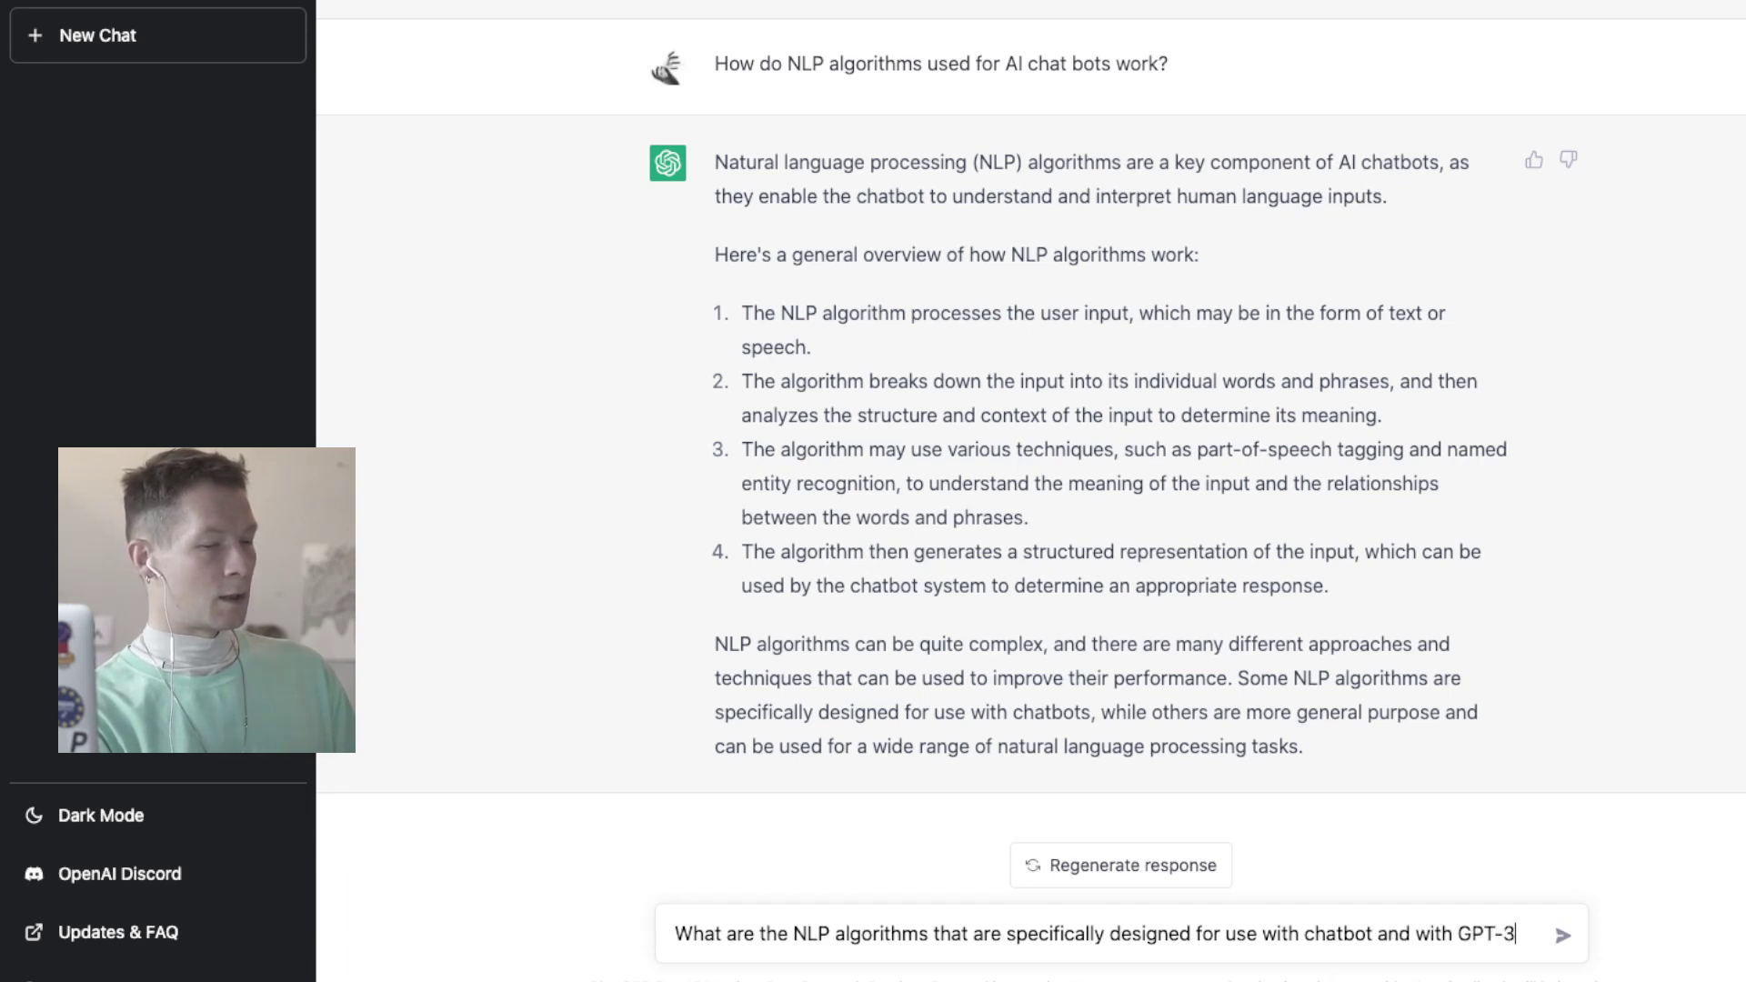
type(" based ChatGPT?")
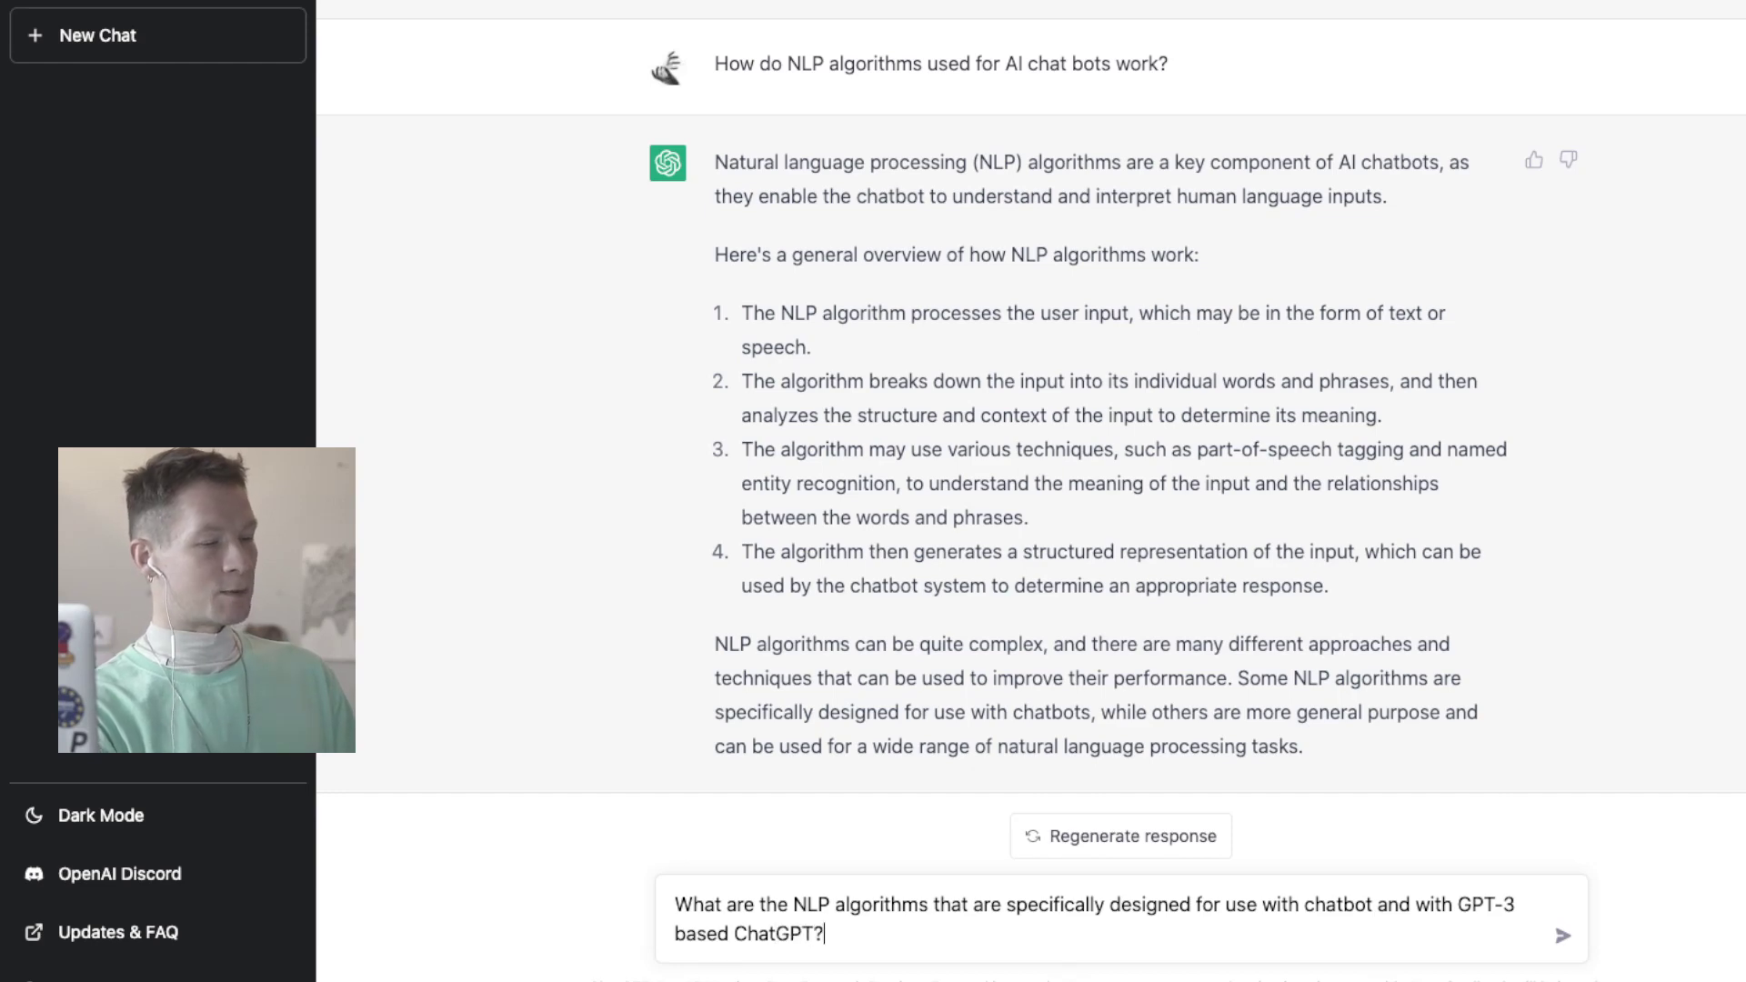
key("Return")
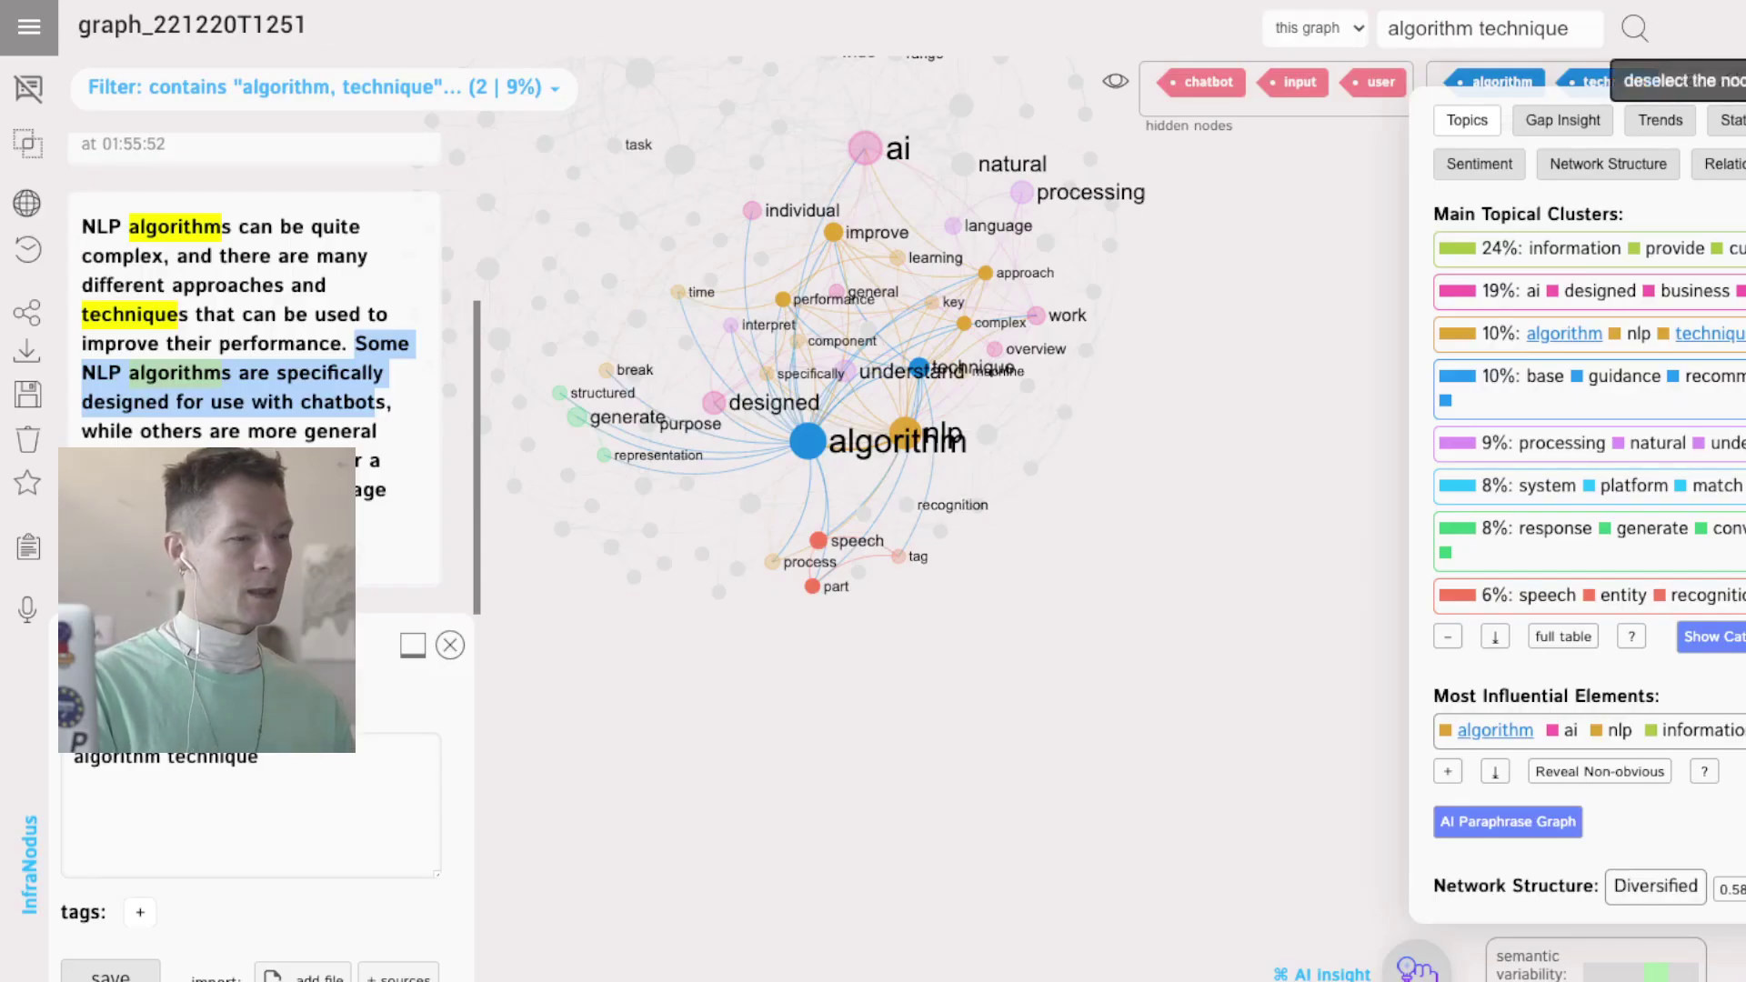
Back in InfraNodus, clear the algorithm and technique selection and examine the connections around the nlp and algorithm nodes.
left_click(1728, 82)
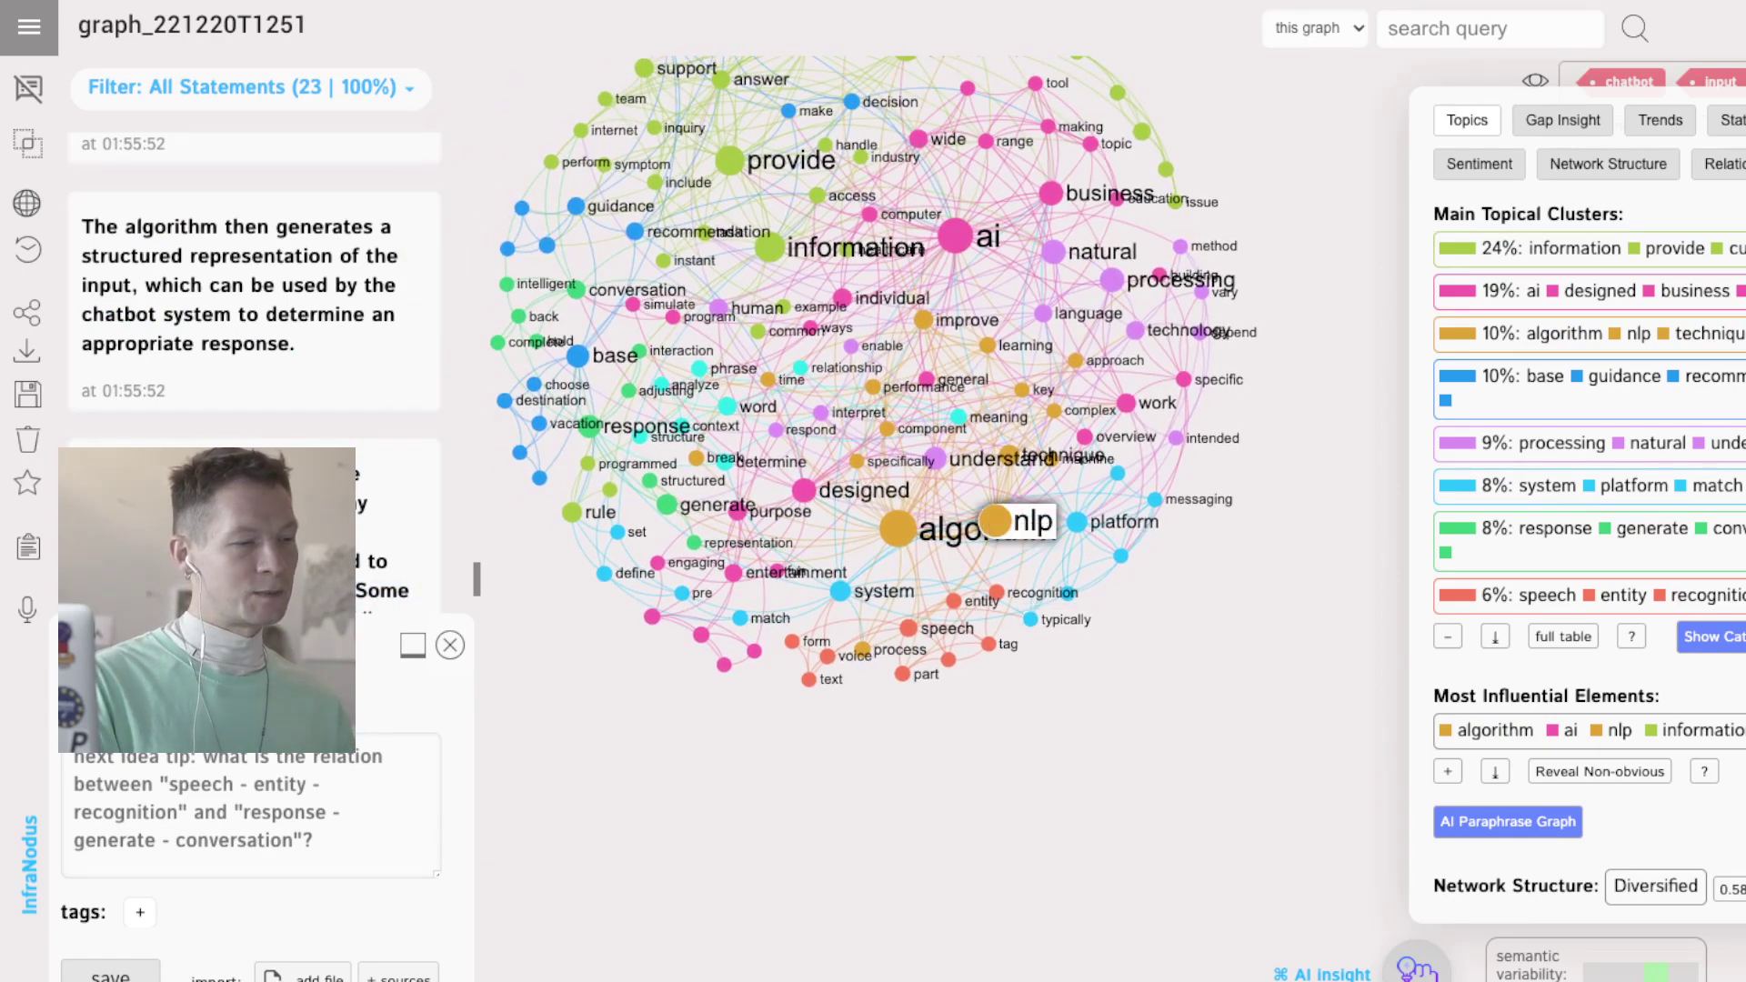
left_click(992, 510)
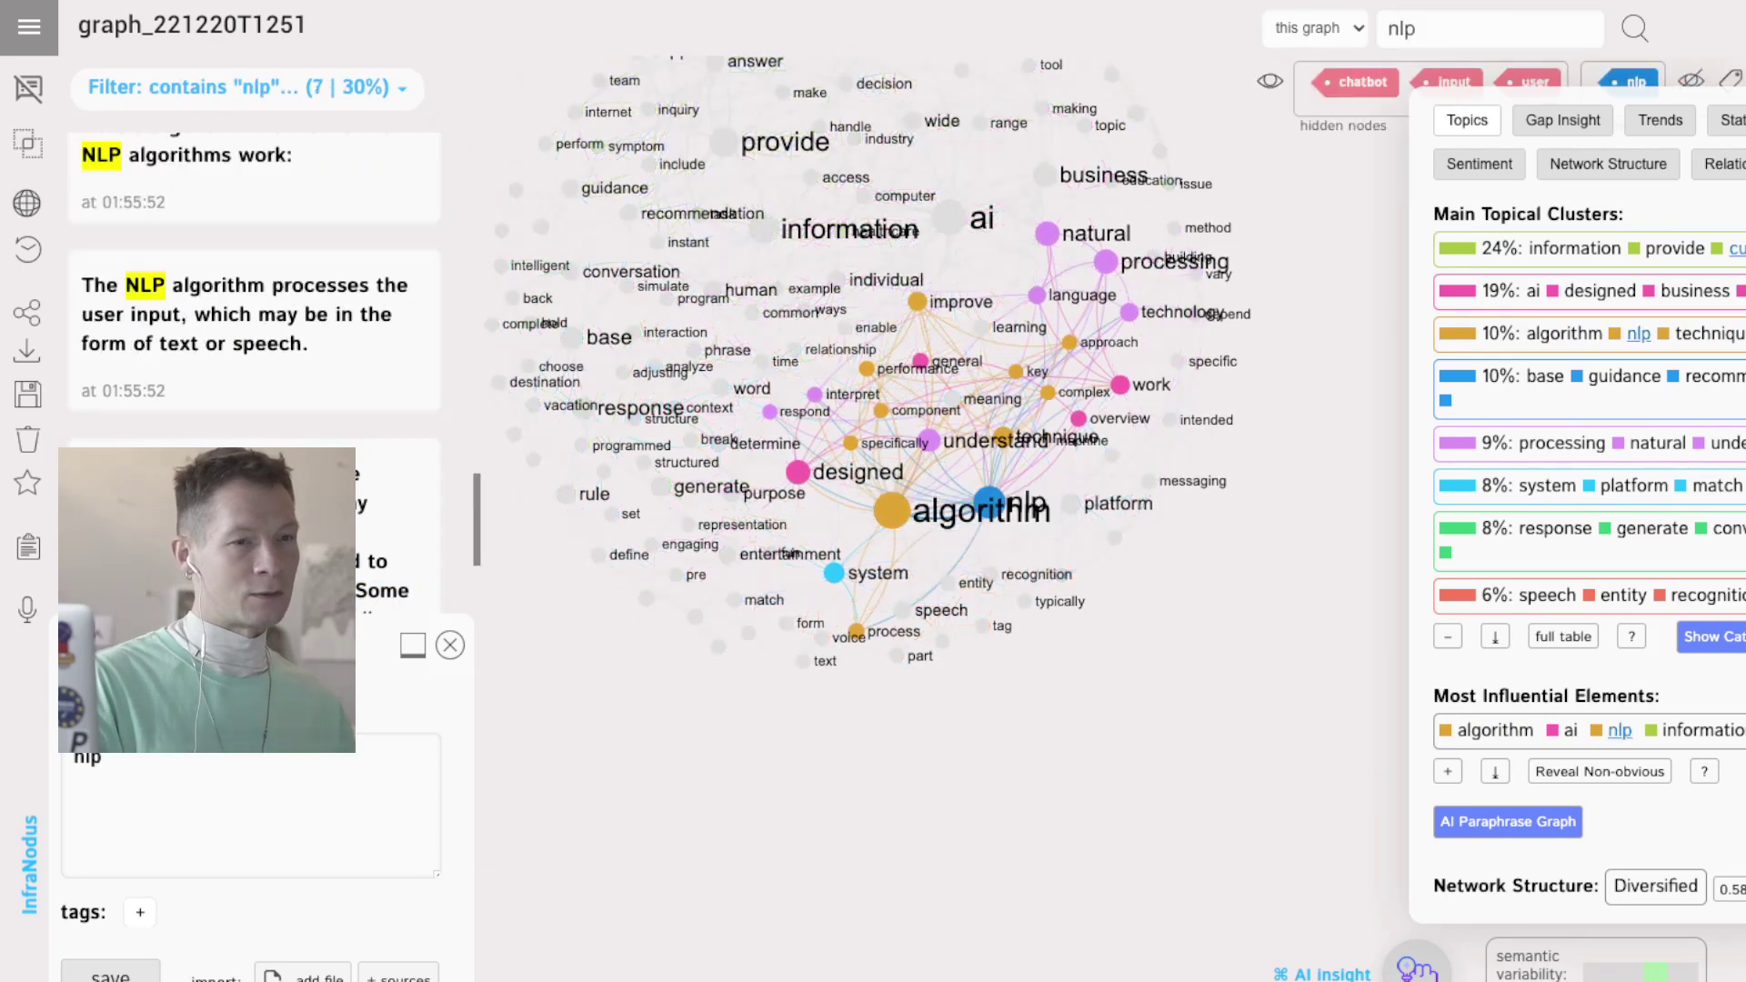
left_click(1626, 81)
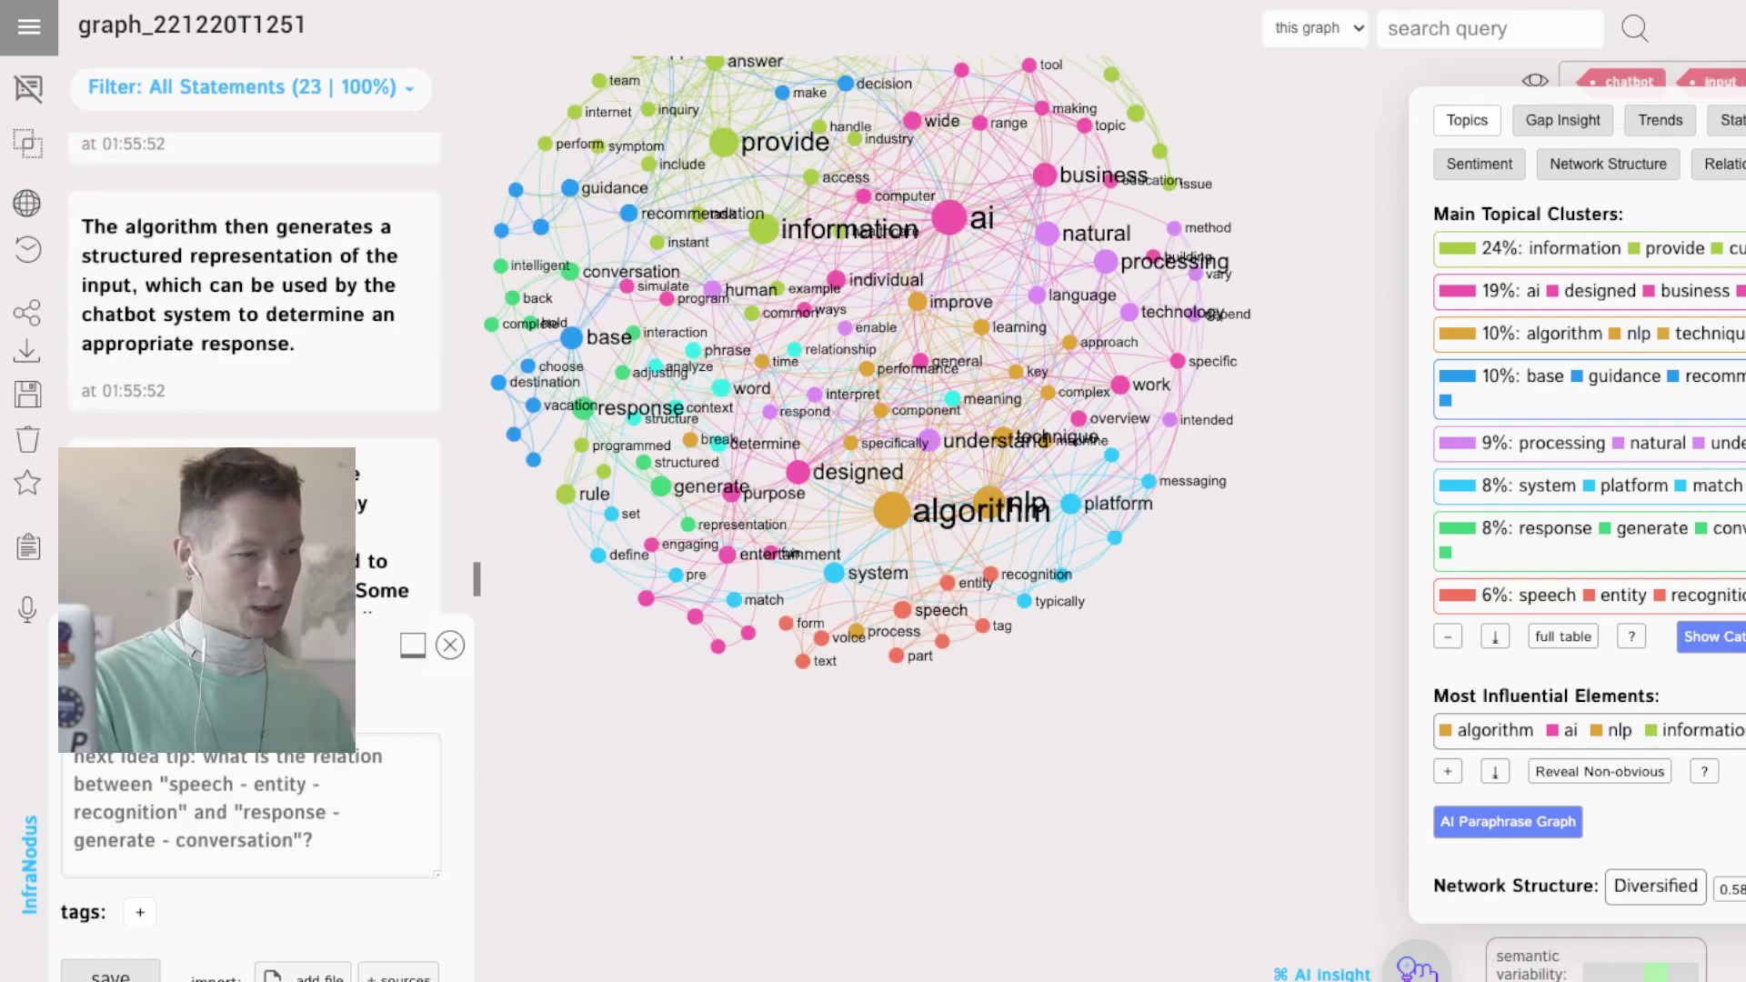
left_click(981, 511)
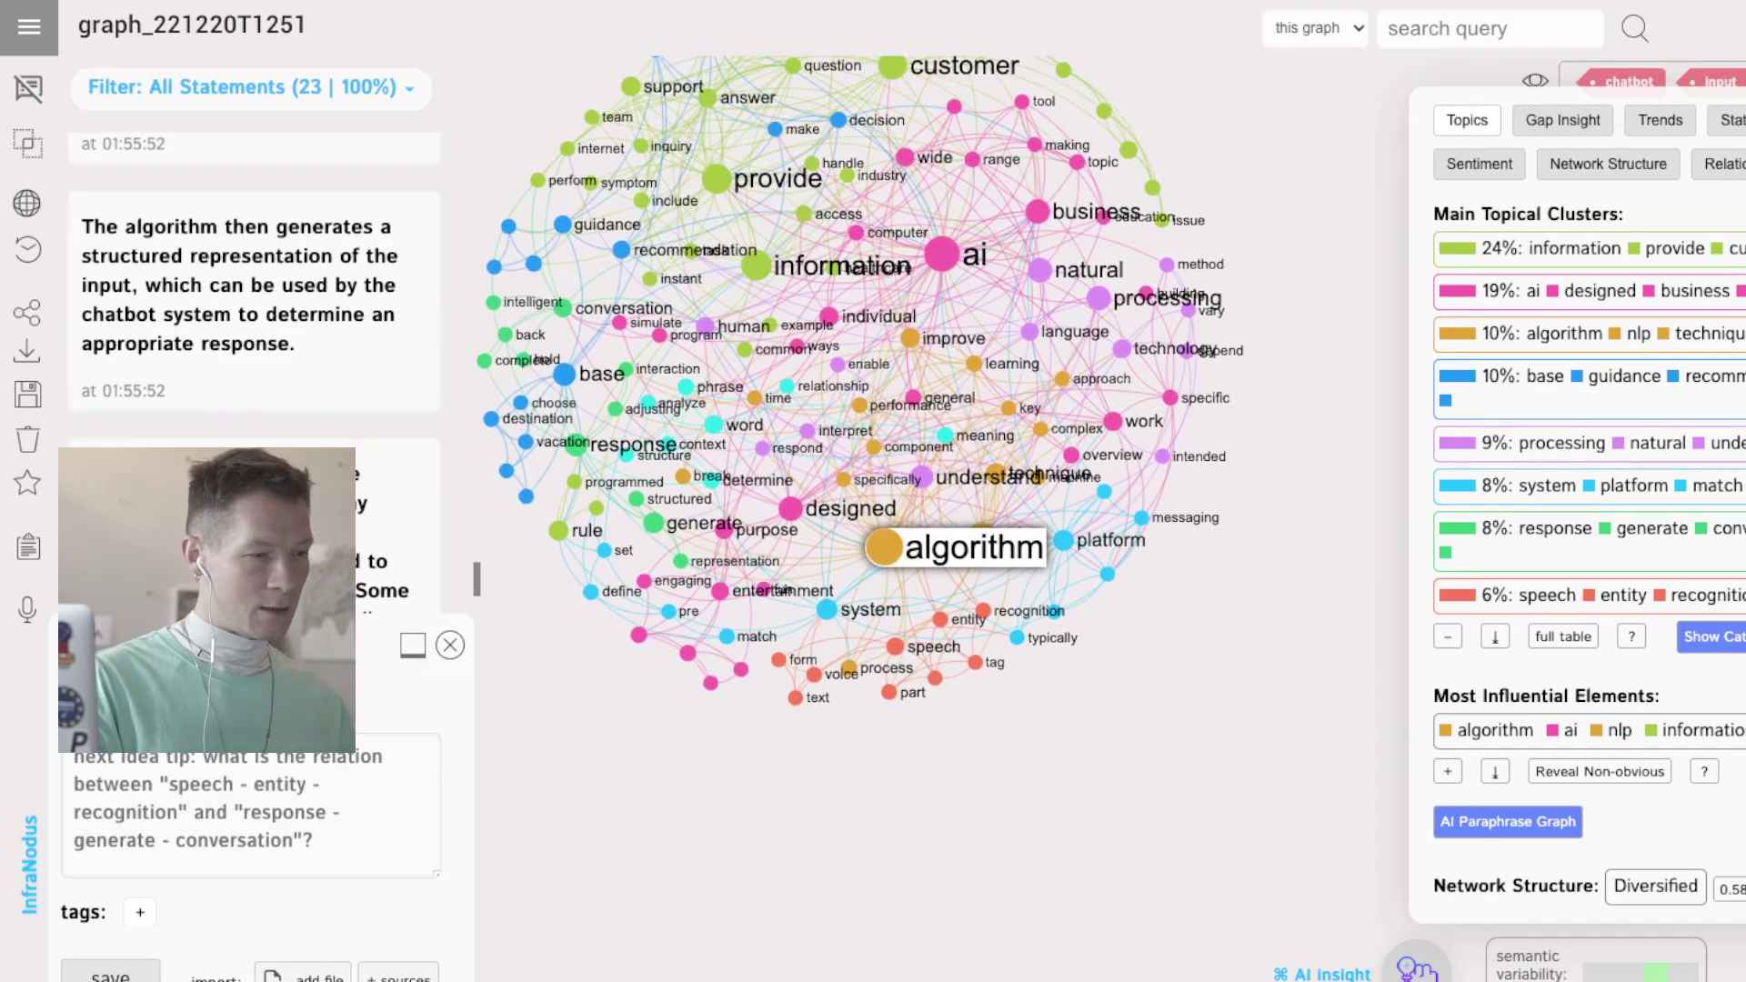
left_click(885, 548)
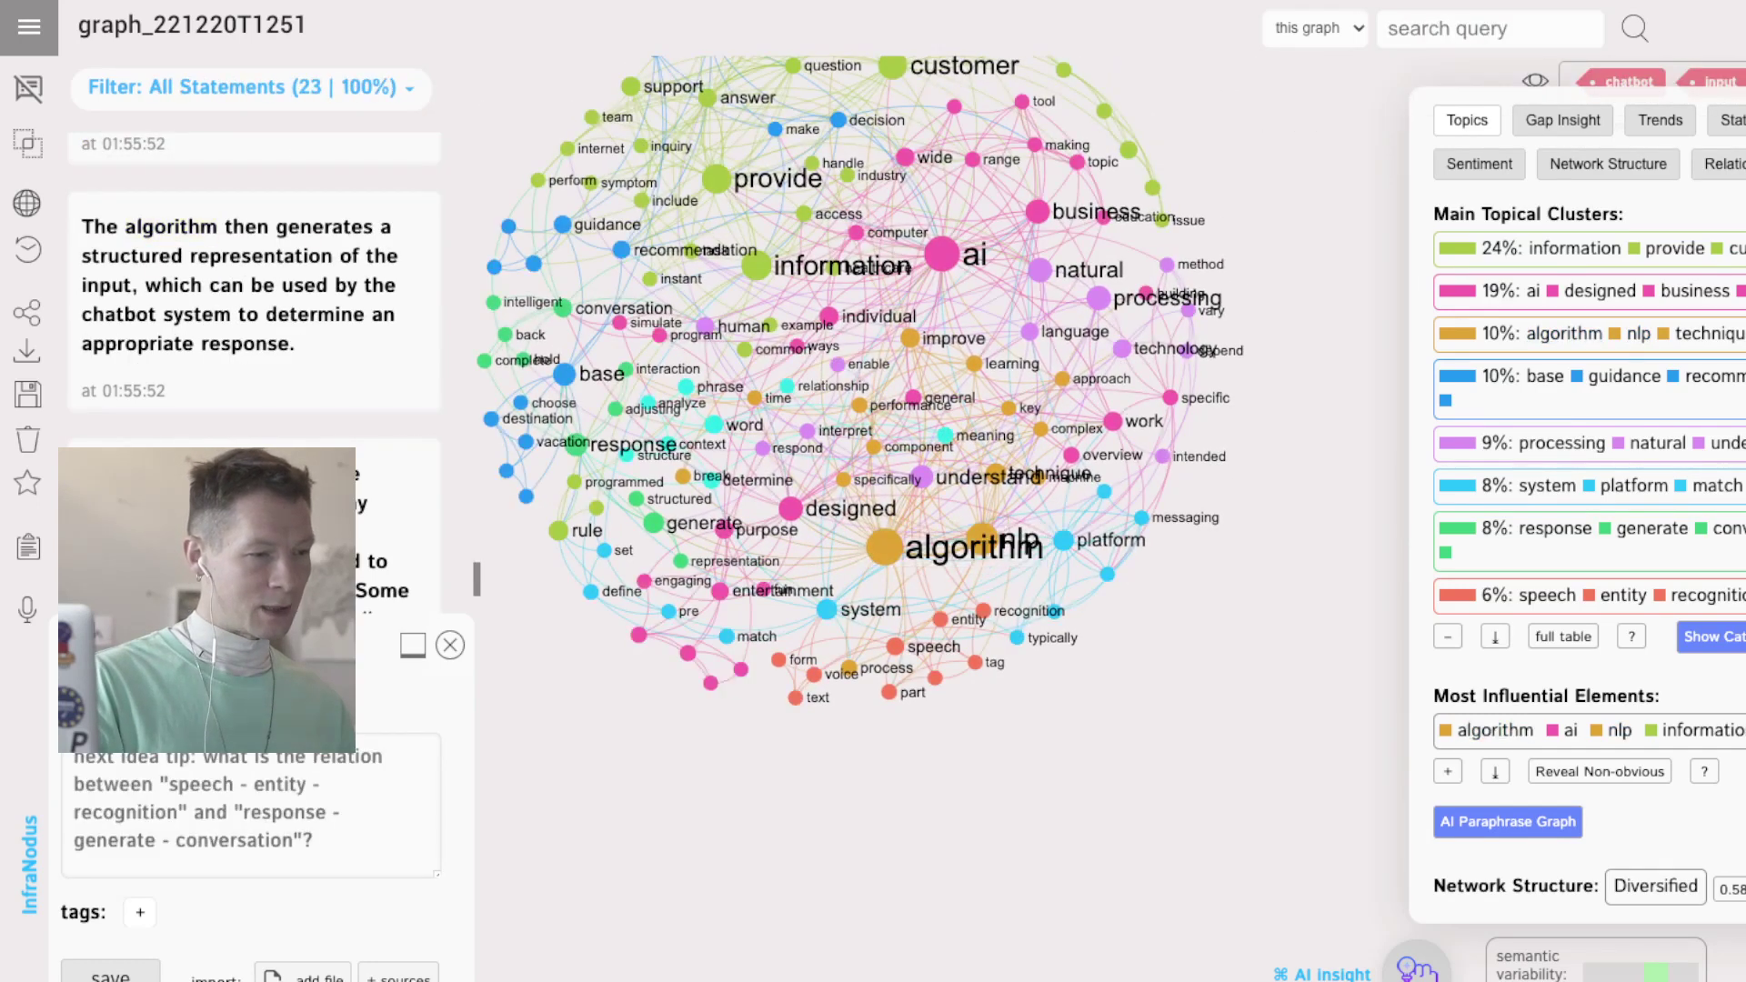
scroll(1088, 608, "up", 1)
left_click_drag(1088, 607, 1282, 594)
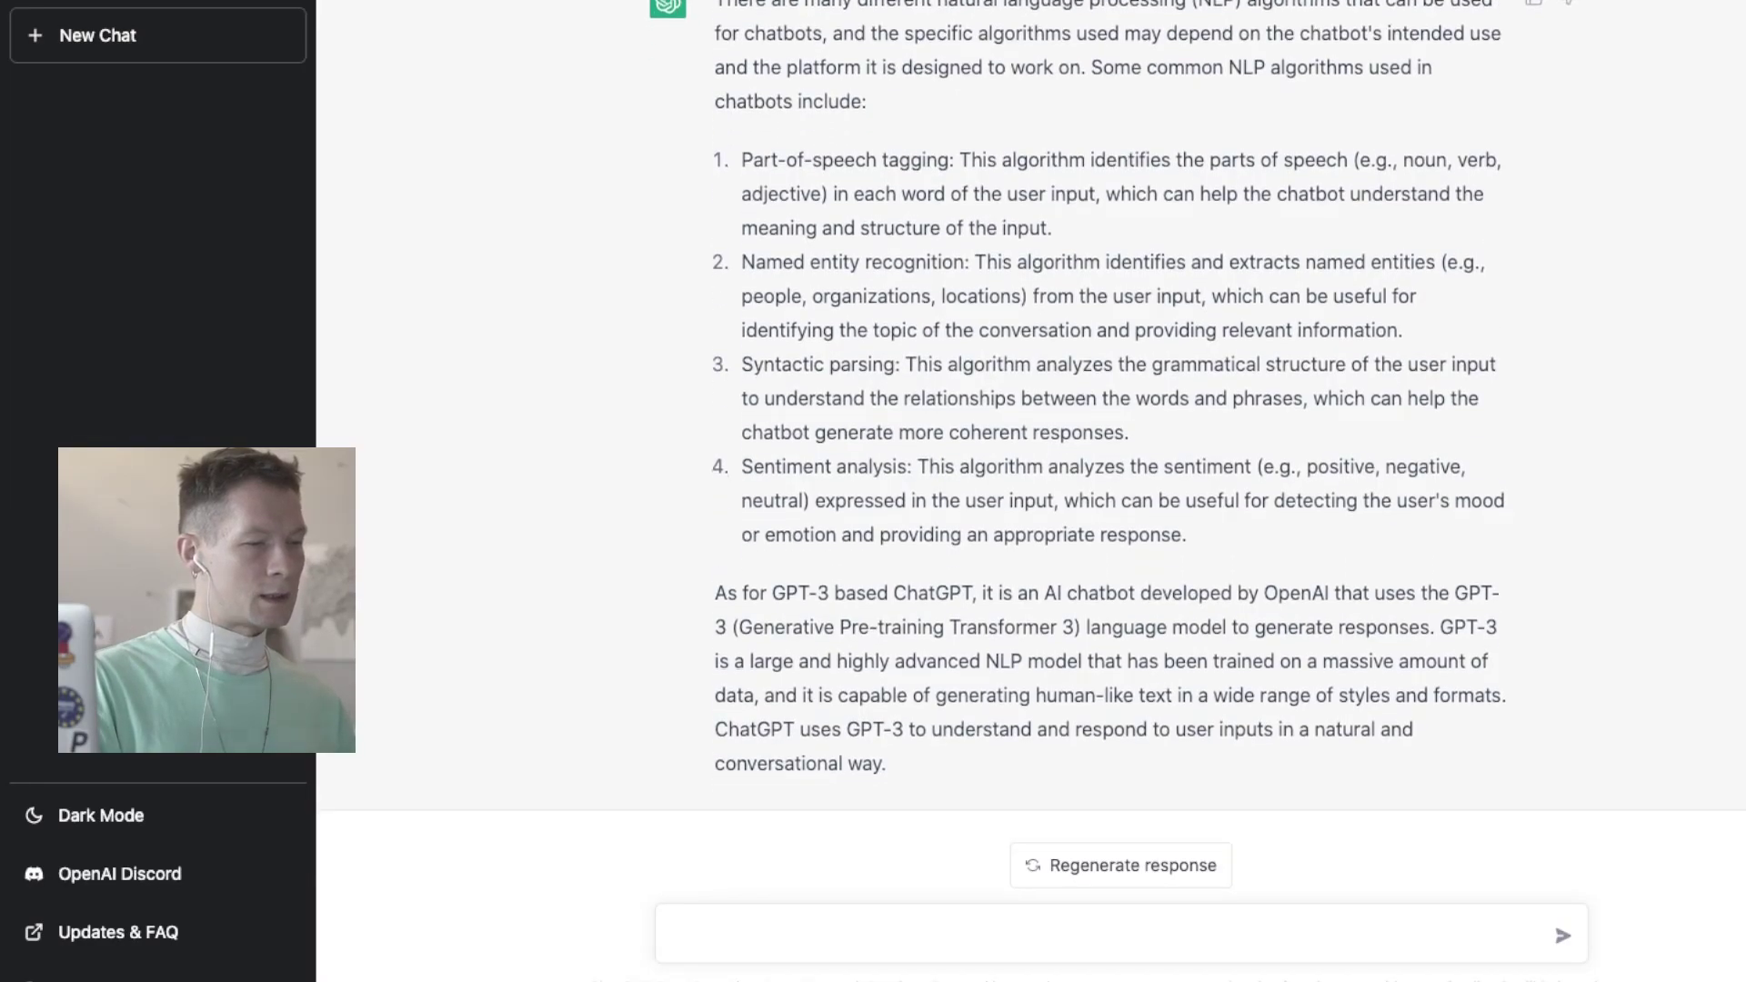
Copy ChatGPT's full answer on NLP algorithms for chatbots and GPT-3 and save it as new text in the InfraNodus graph.
left_click_drag(887, 764, 717, 3)
scroll(669, 28, "up", 3)
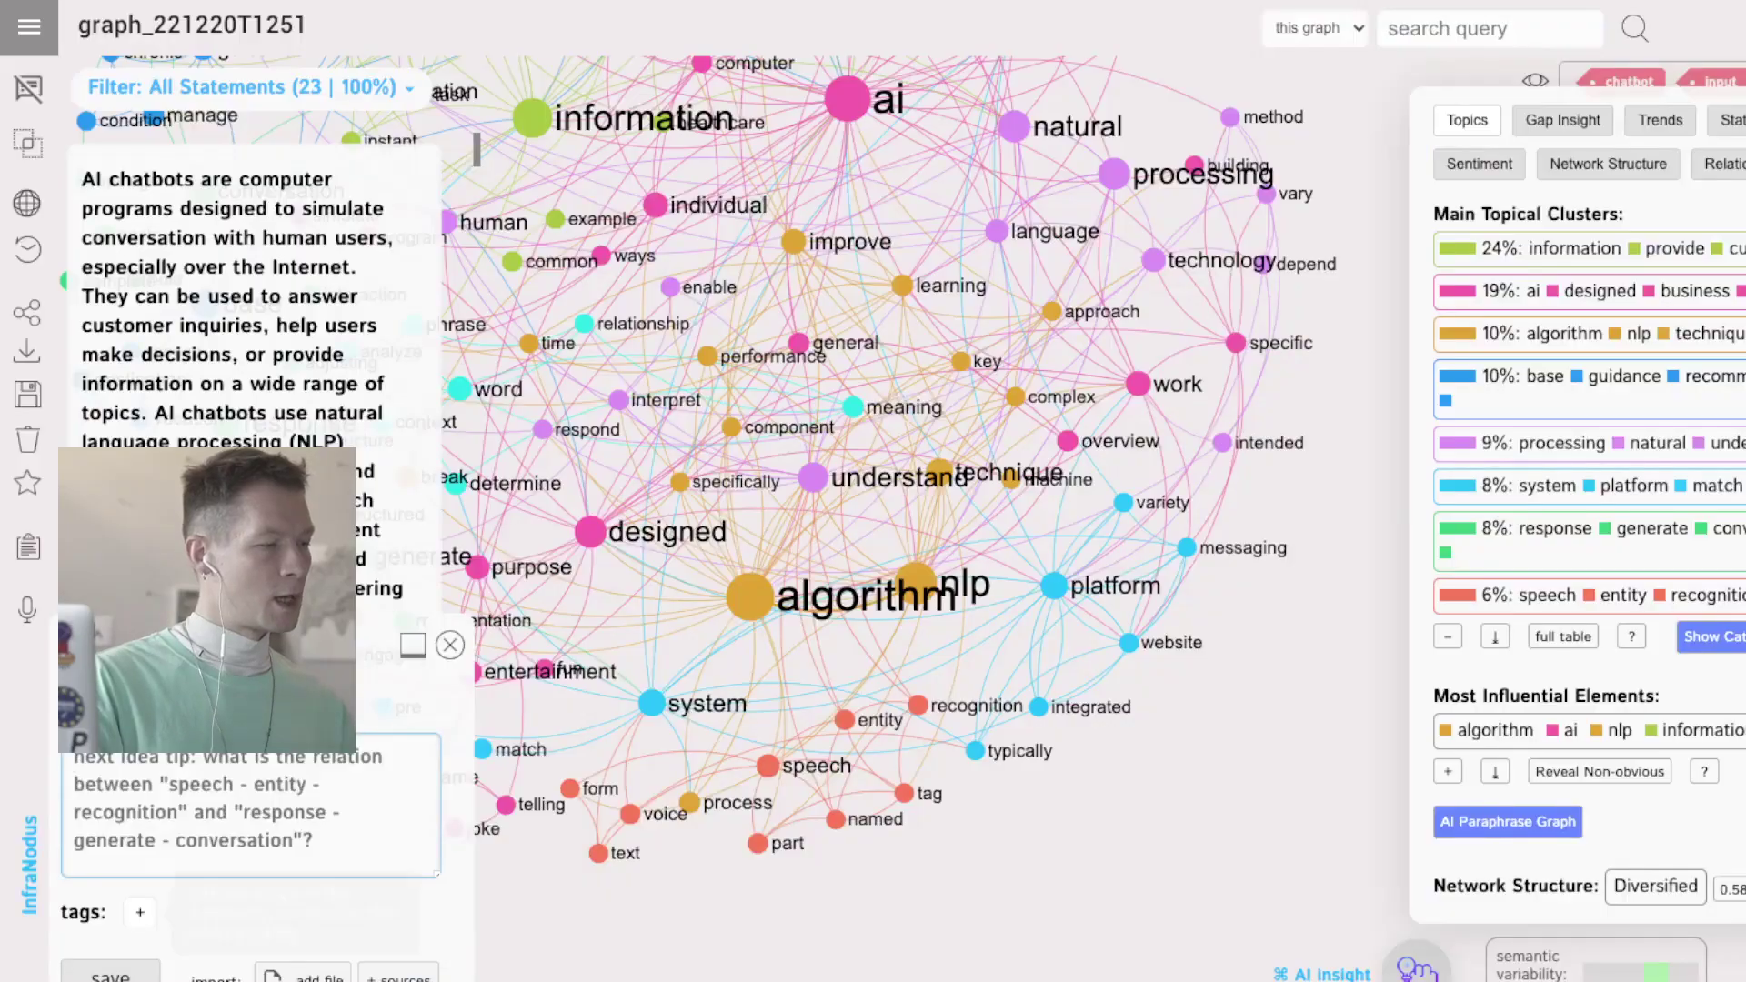
type("There are many different natural language processing (NLP) algorithms that can be used for chatbots, and the specific algorithms used may depend on the chatbot's intended use and the platform it is designed to work on. Some common NLP algorithms used in chatbots include:  1. Part-of-speech tagging: This algorithm identifies the parts of speech (e.g., noun, verb, adjective) in each word of the user input, which can help the chatbot understand the meaning and structure of the input. 2. Named entity recognition: This algorithm identifies and extracts named entities (e.g., people, organizations, locations) from the user input, which can be useful for identifying the topic of the conversation and providing relevant information. 3. Syntactic parsing: This algorithm analyzes the grammatical structure of the user input to understand the relationships between the words and phrases, which can help the chatbot generate more coherent responses. 4. Sentiment analysis: This algorithm analyzes the sentiment (e.g., positive, negative, neutral) expressed in the user input, which can be useful for detecting the user's mood or emotion and providing an appropriate response.  As for GPT-3 based ChatGPT, it is an AI chatbot developed by OpenAI that uses the GPT-3 (Generative Pre-training Transformer 3) language model to generate responses. GPT-3 is a large and highly advanced NLP model that has been trained on a massive amount of data, and it is capable of generating human-like text in a wide range of styles and formats. ChatGPT uses GPT-3 to understand and respond to user inputs in a natural and conversational way.")
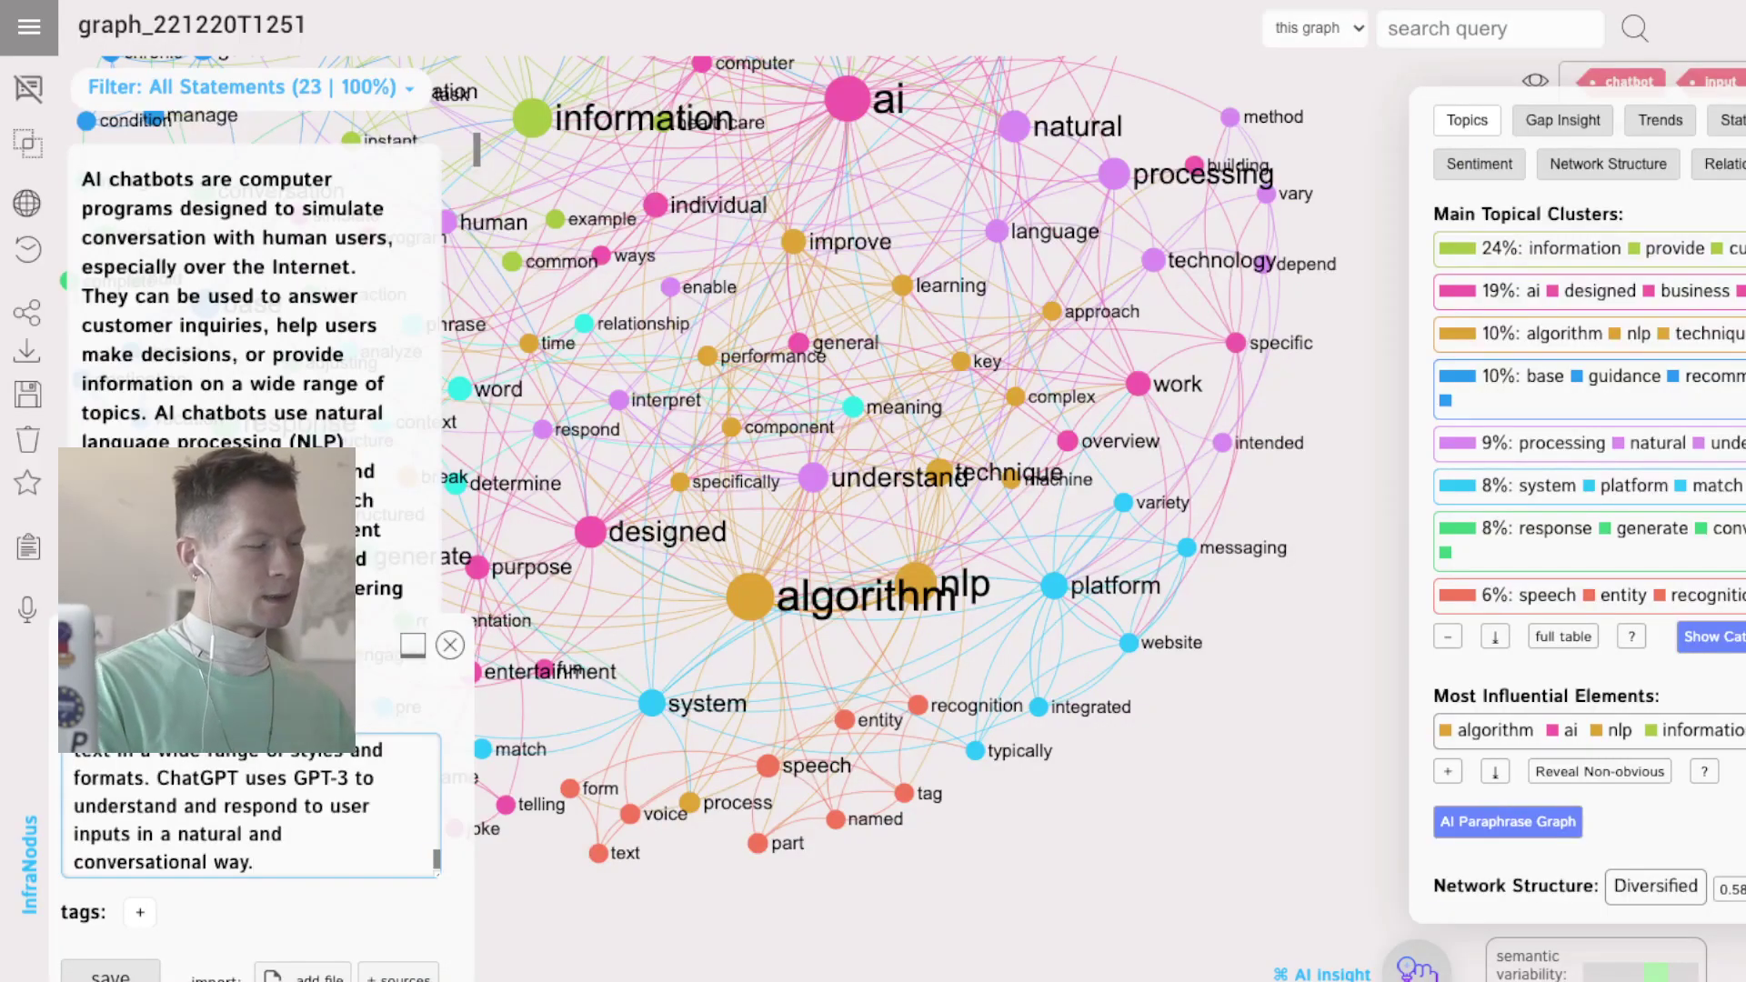
key("Return")
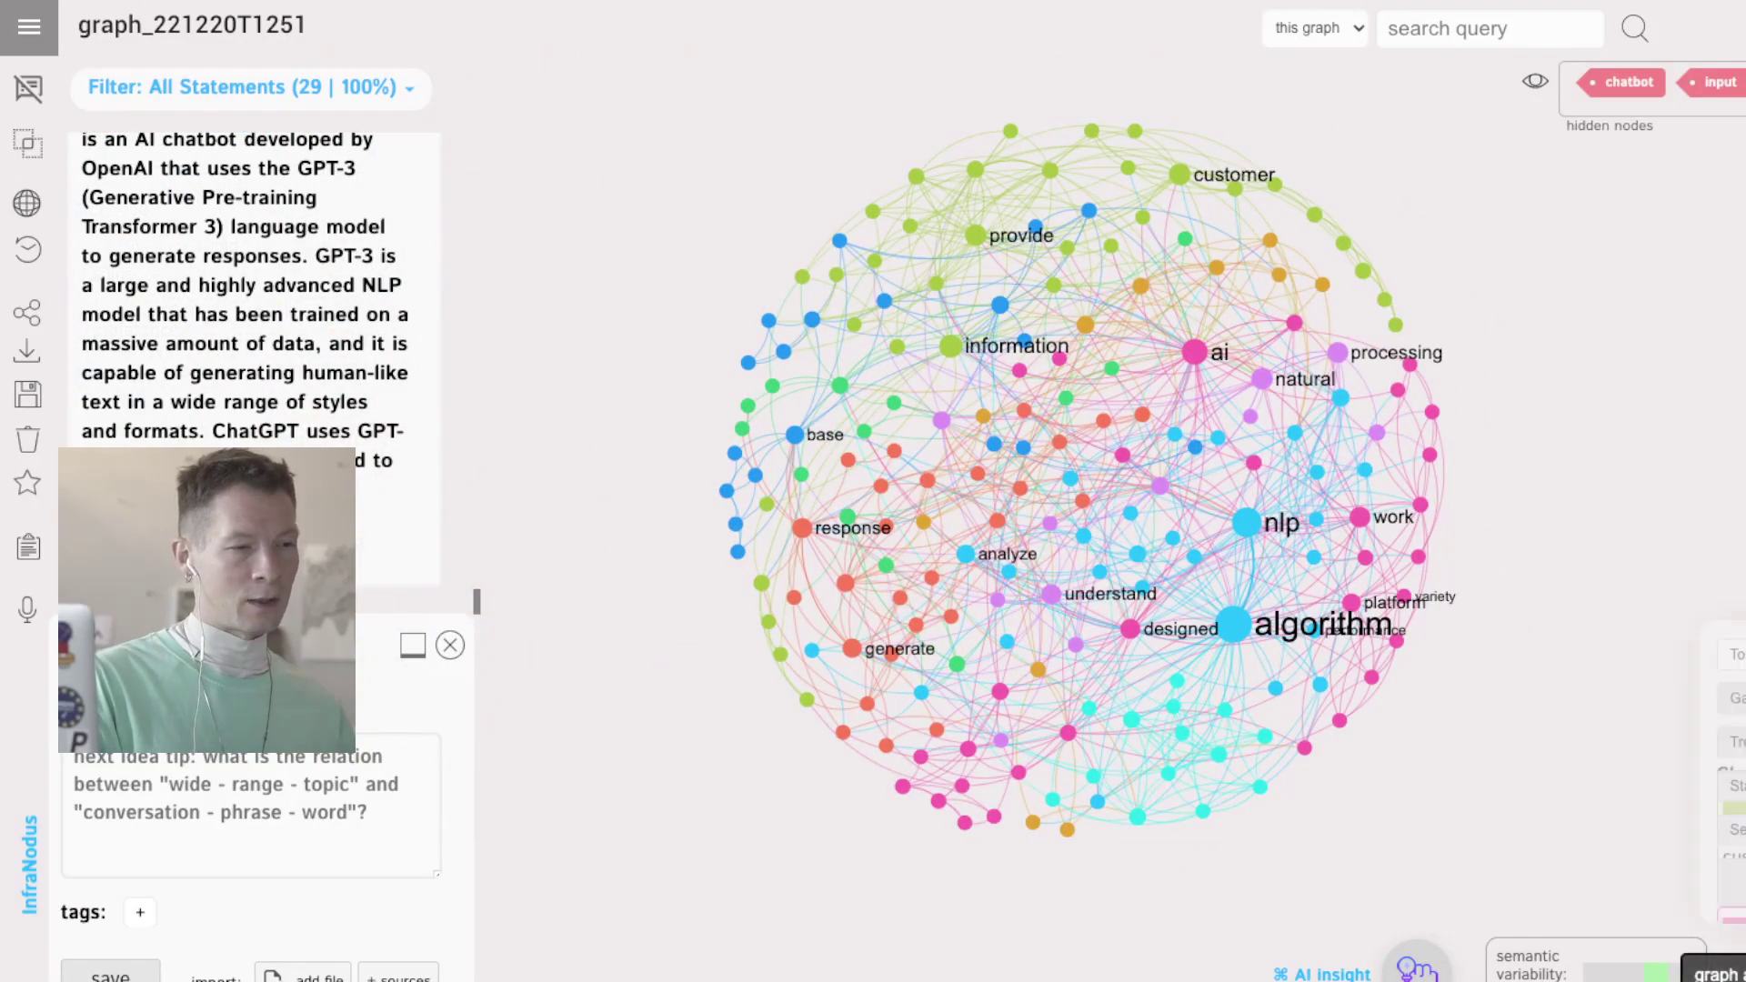
Check the category names of the topical clusters, and filter the statements by the algorithm and syntactic nodes.
left_click(1714, 588)
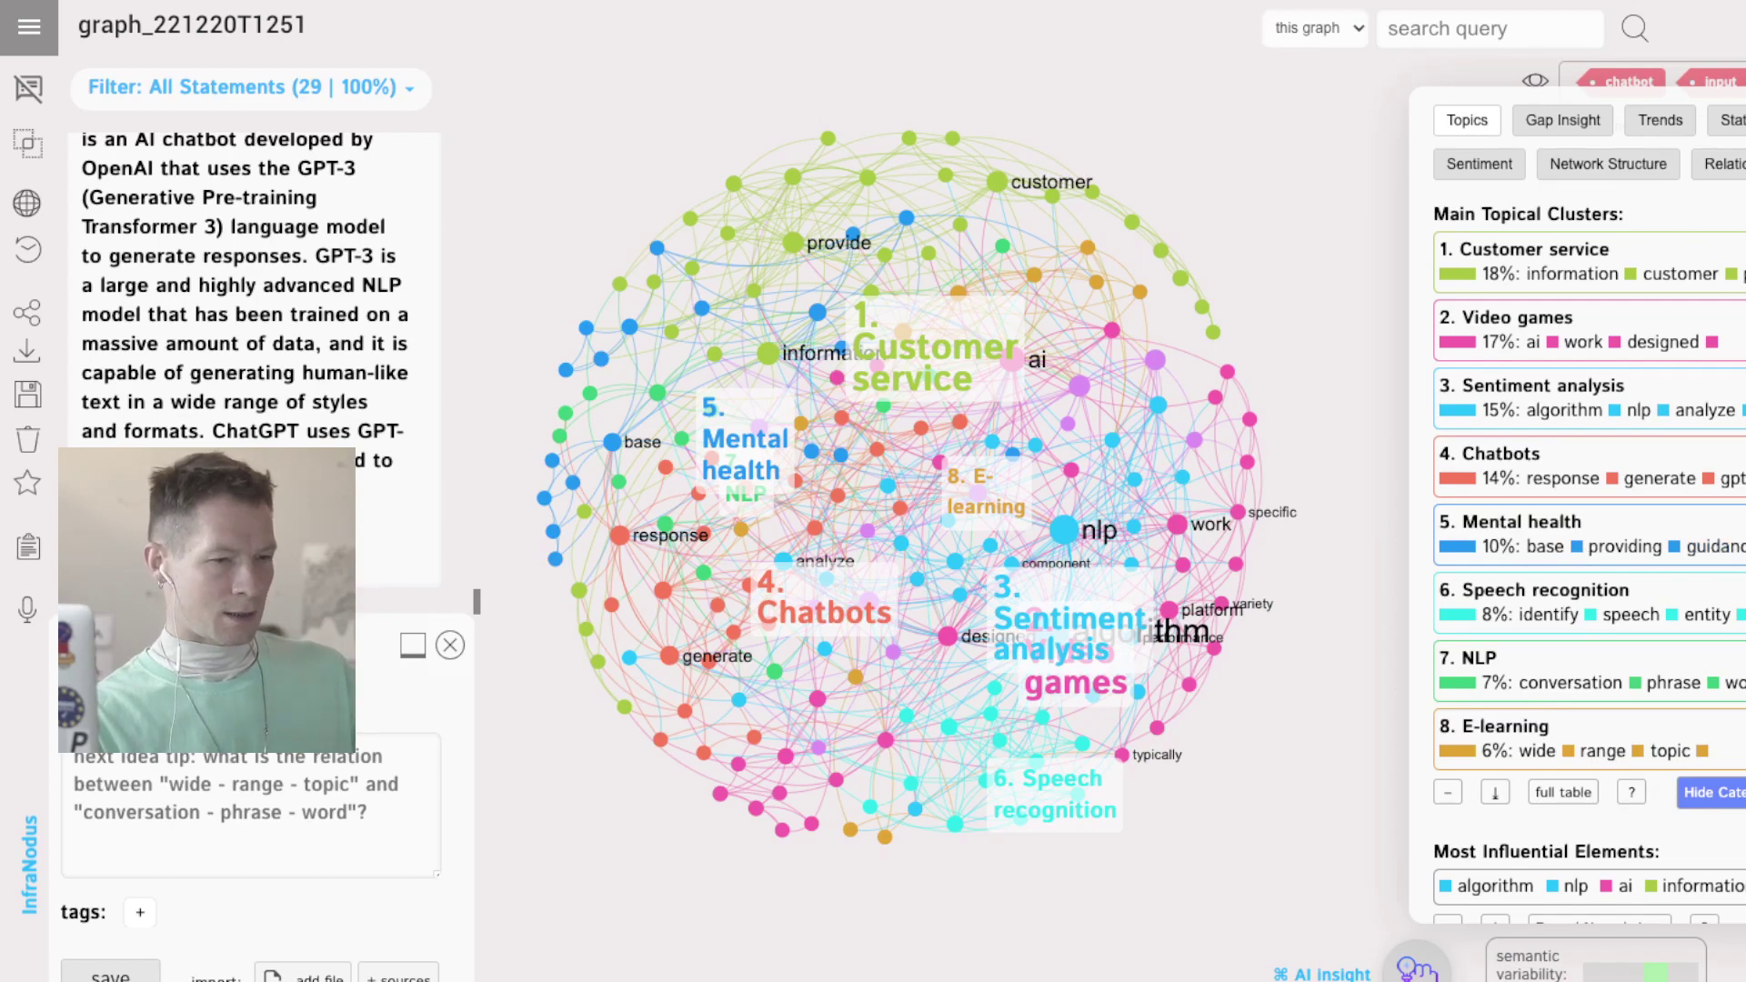
left_click(1701, 792)
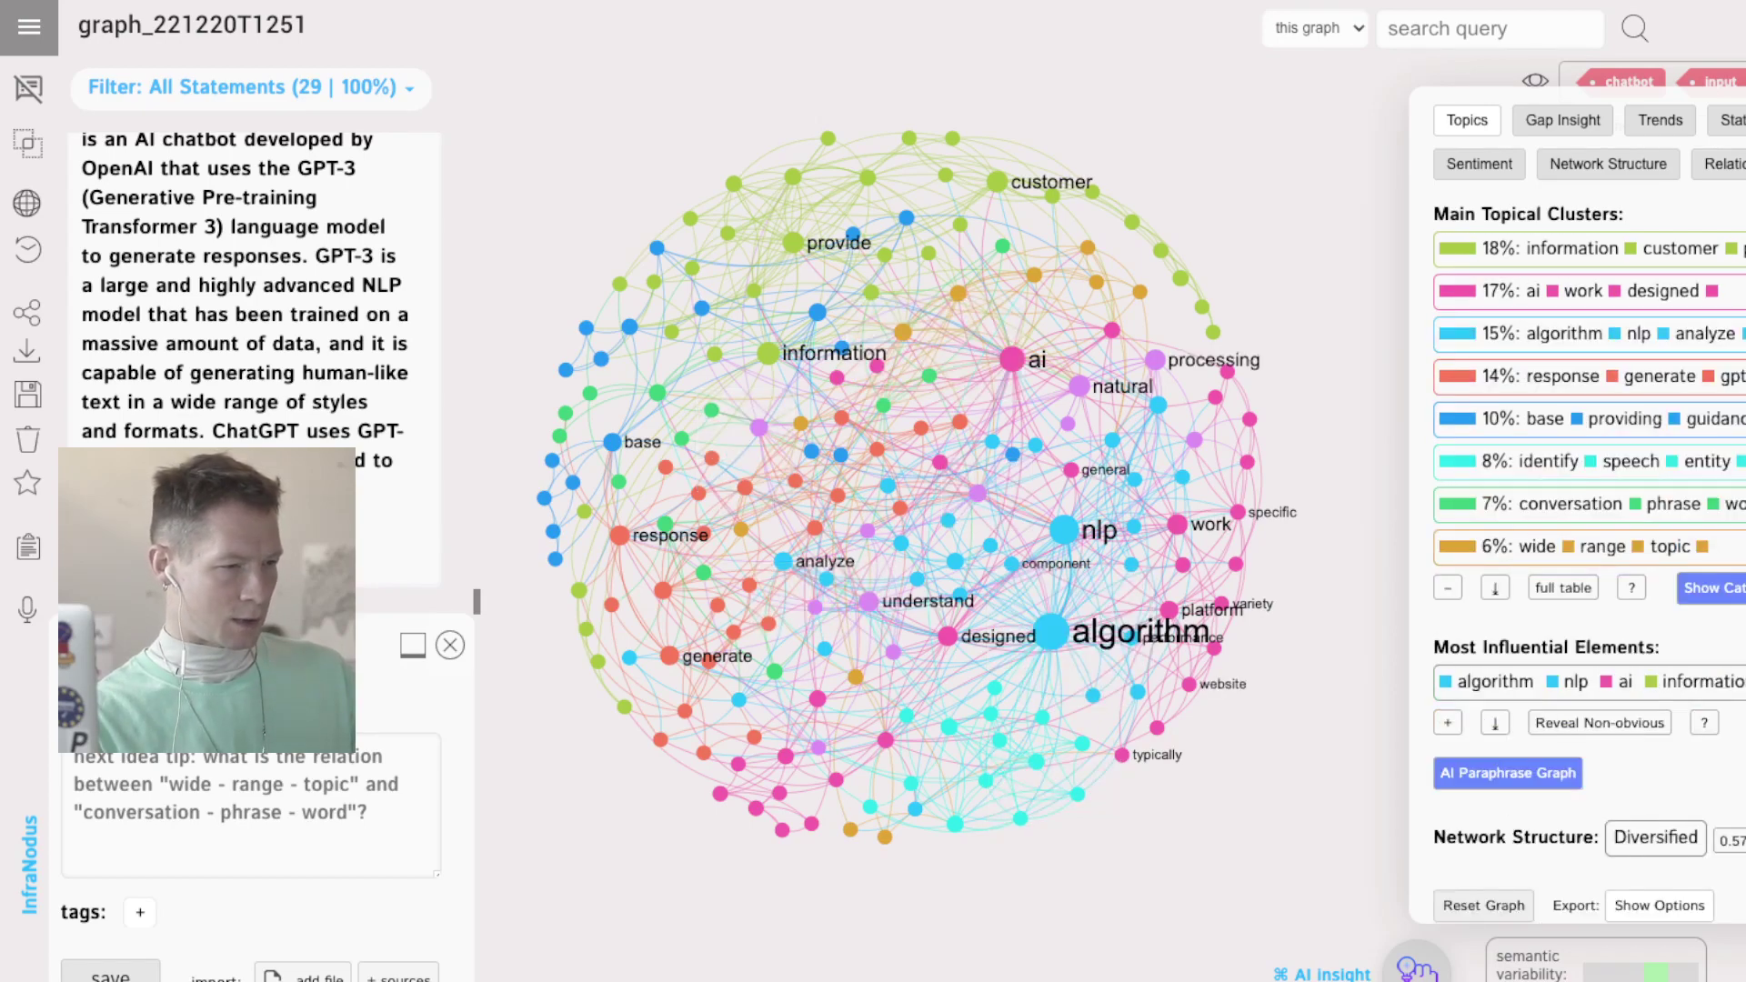
scroll(1131, 577, "up", 2)
scroll(1067, 640, "up", 2)
left_click_drag(1066, 640, 973, 460)
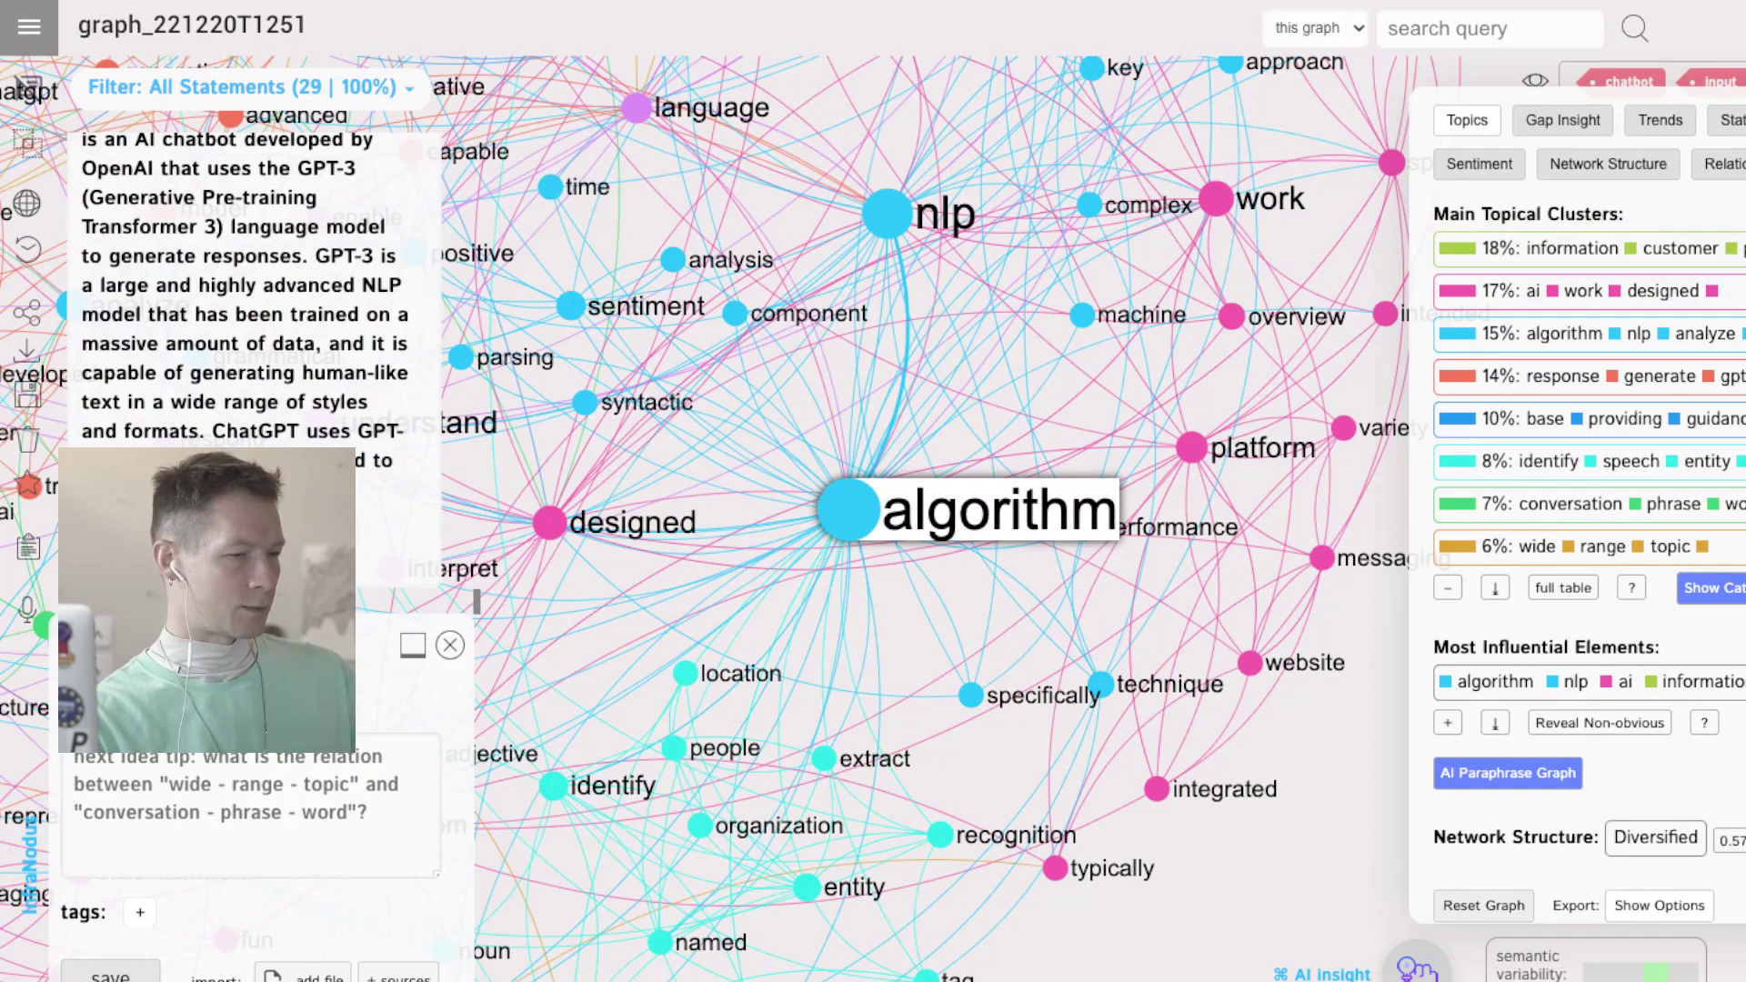
left_click(848, 509)
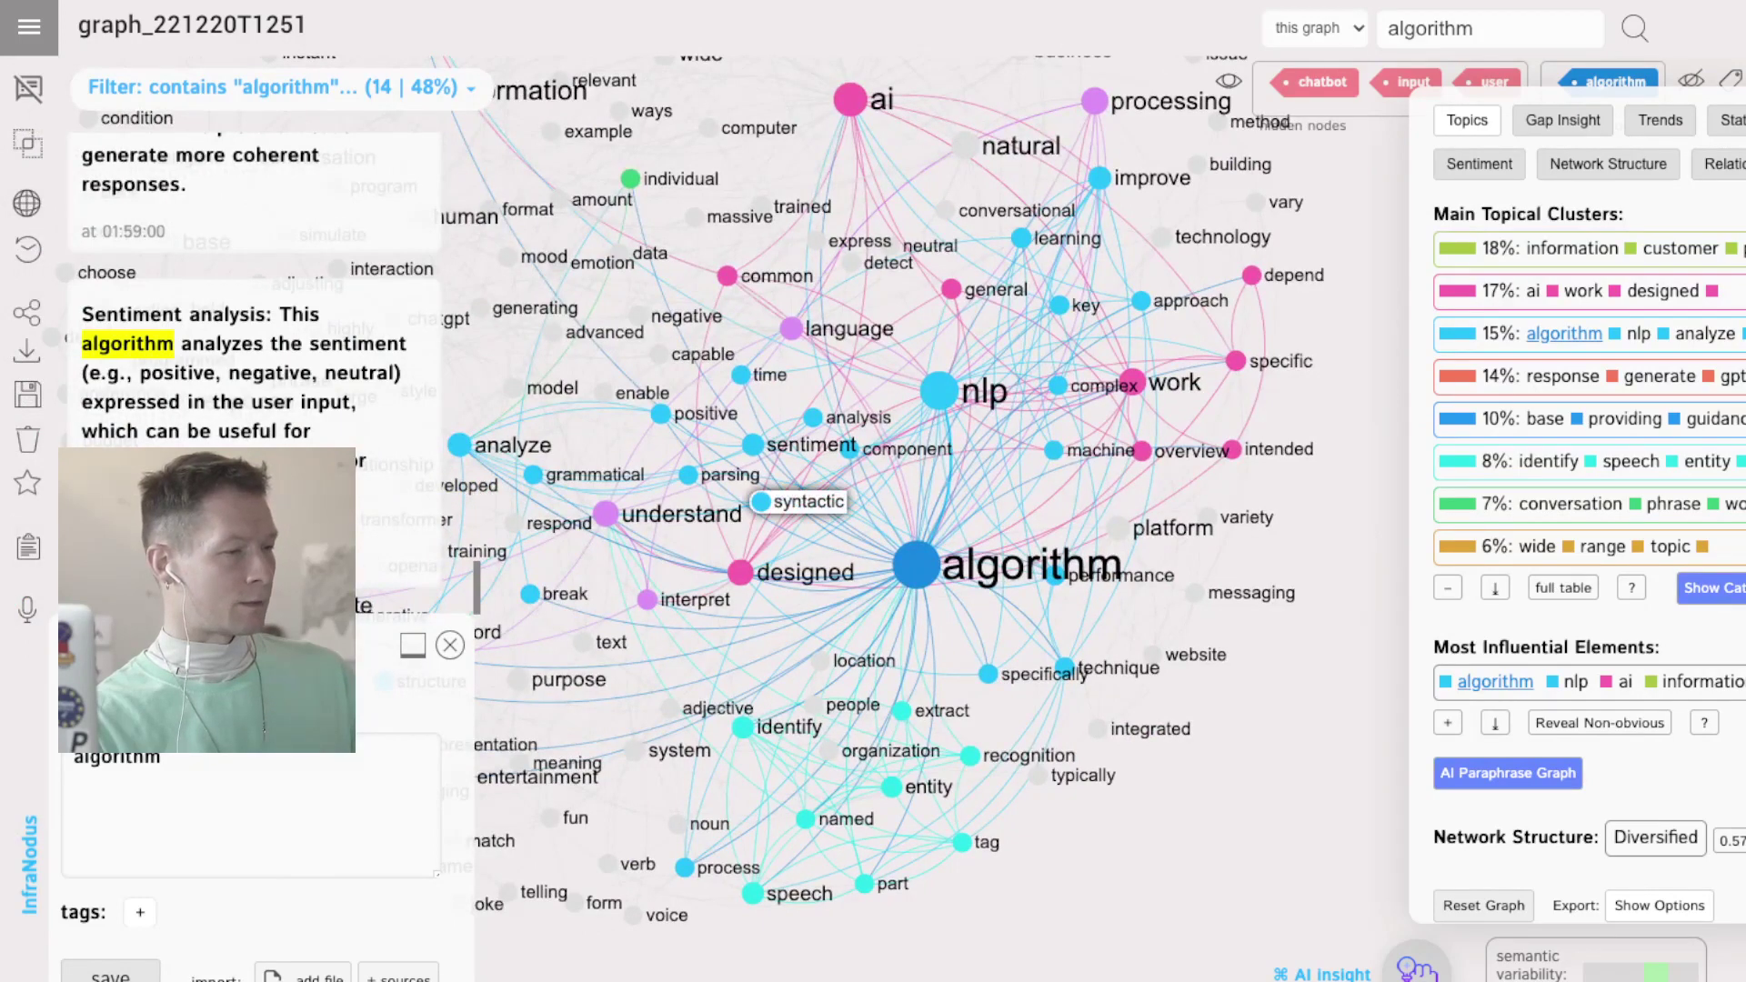
left_click(763, 501)
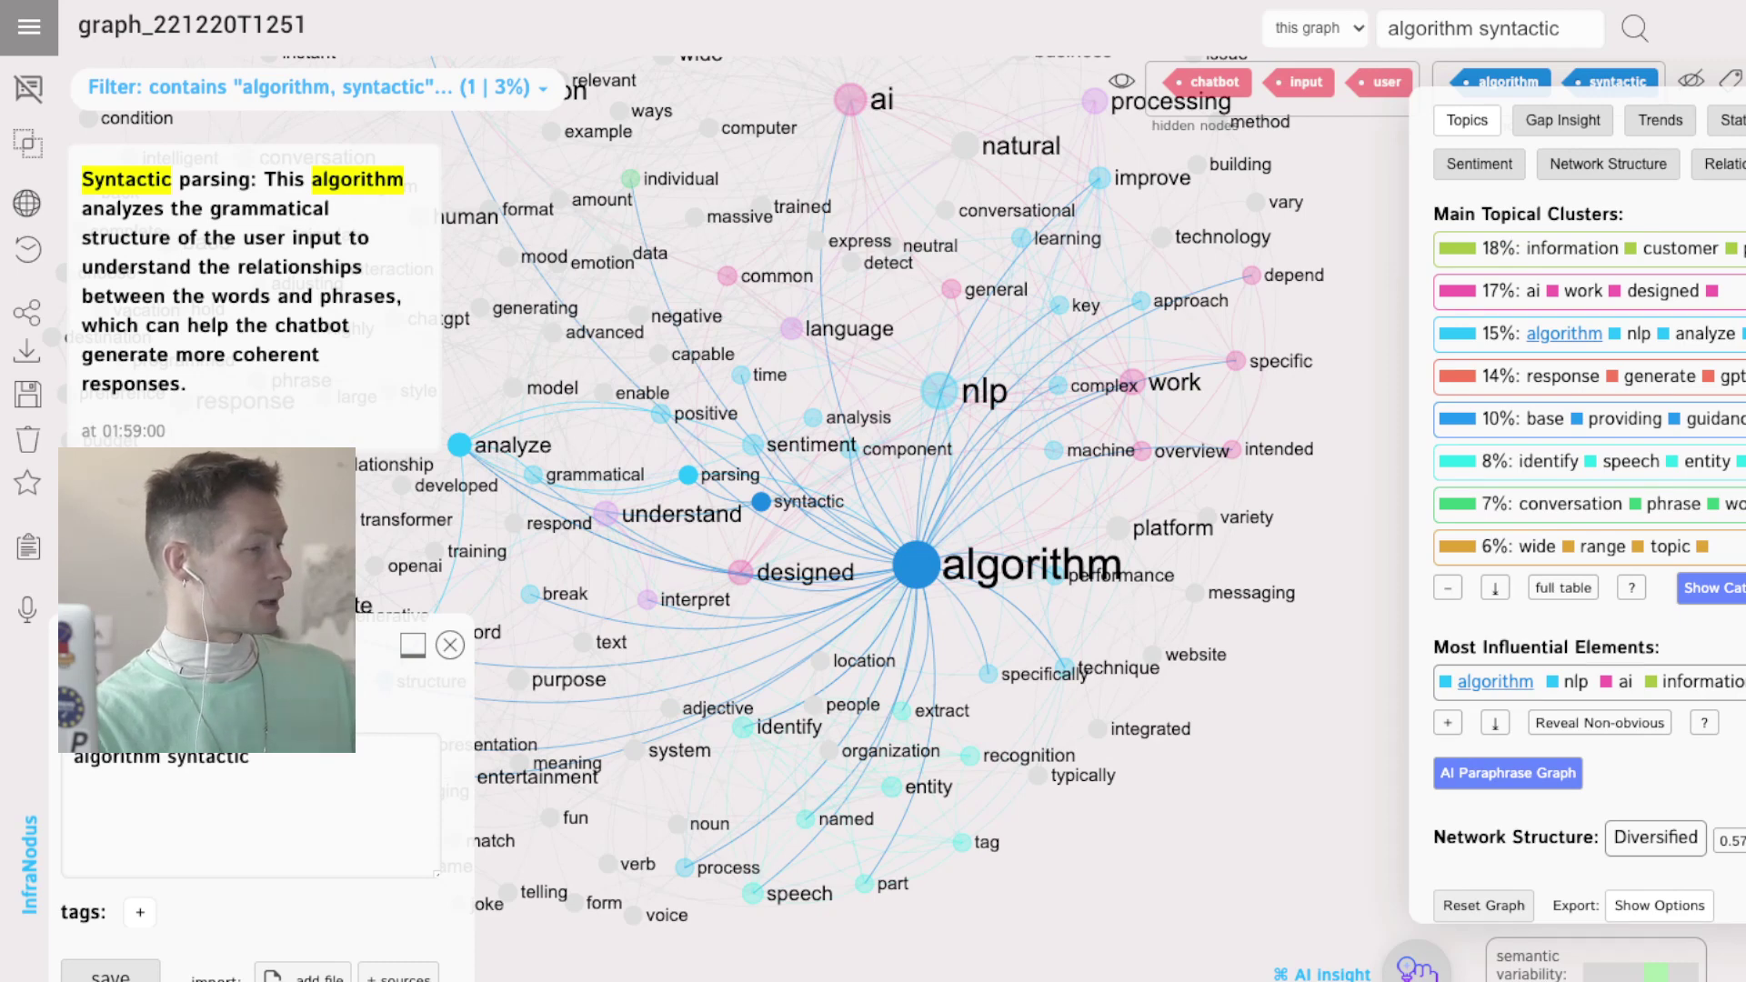
Copy "Syntactic parsing" from the filtered statement and send "Tell me more about Syntactic parsing?" to ChatGPT.
left_click_drag(251, 180, 81, 180)
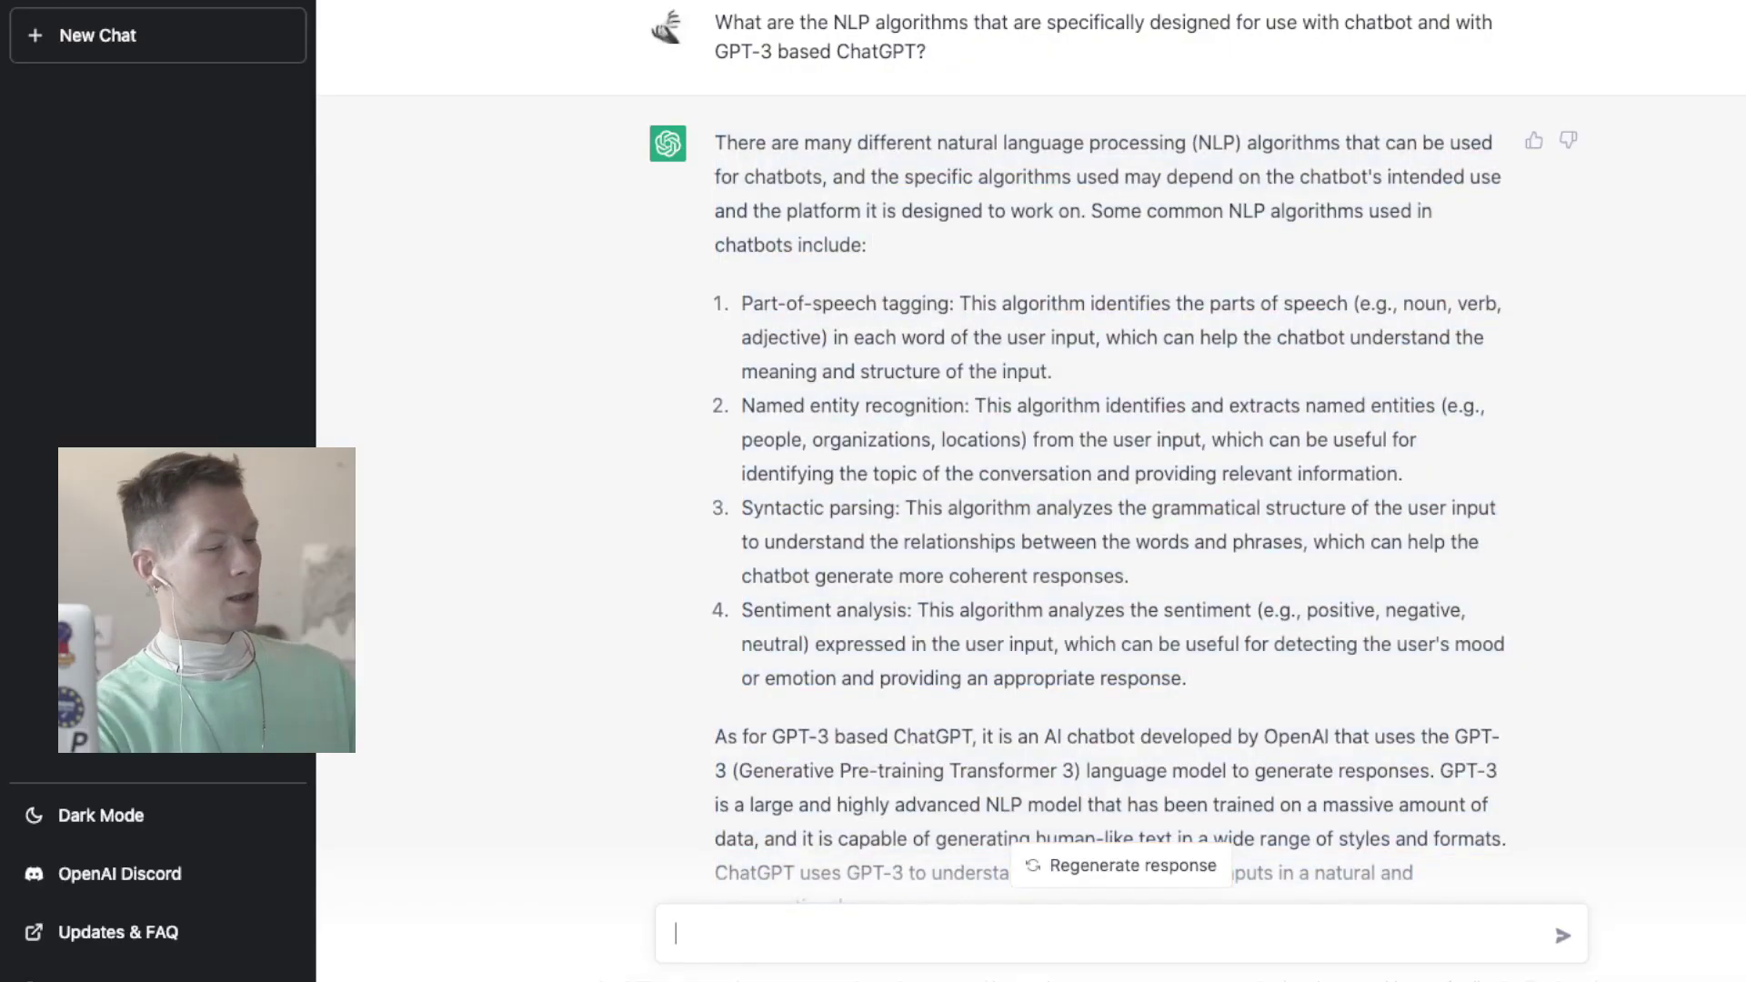
type("Tell")
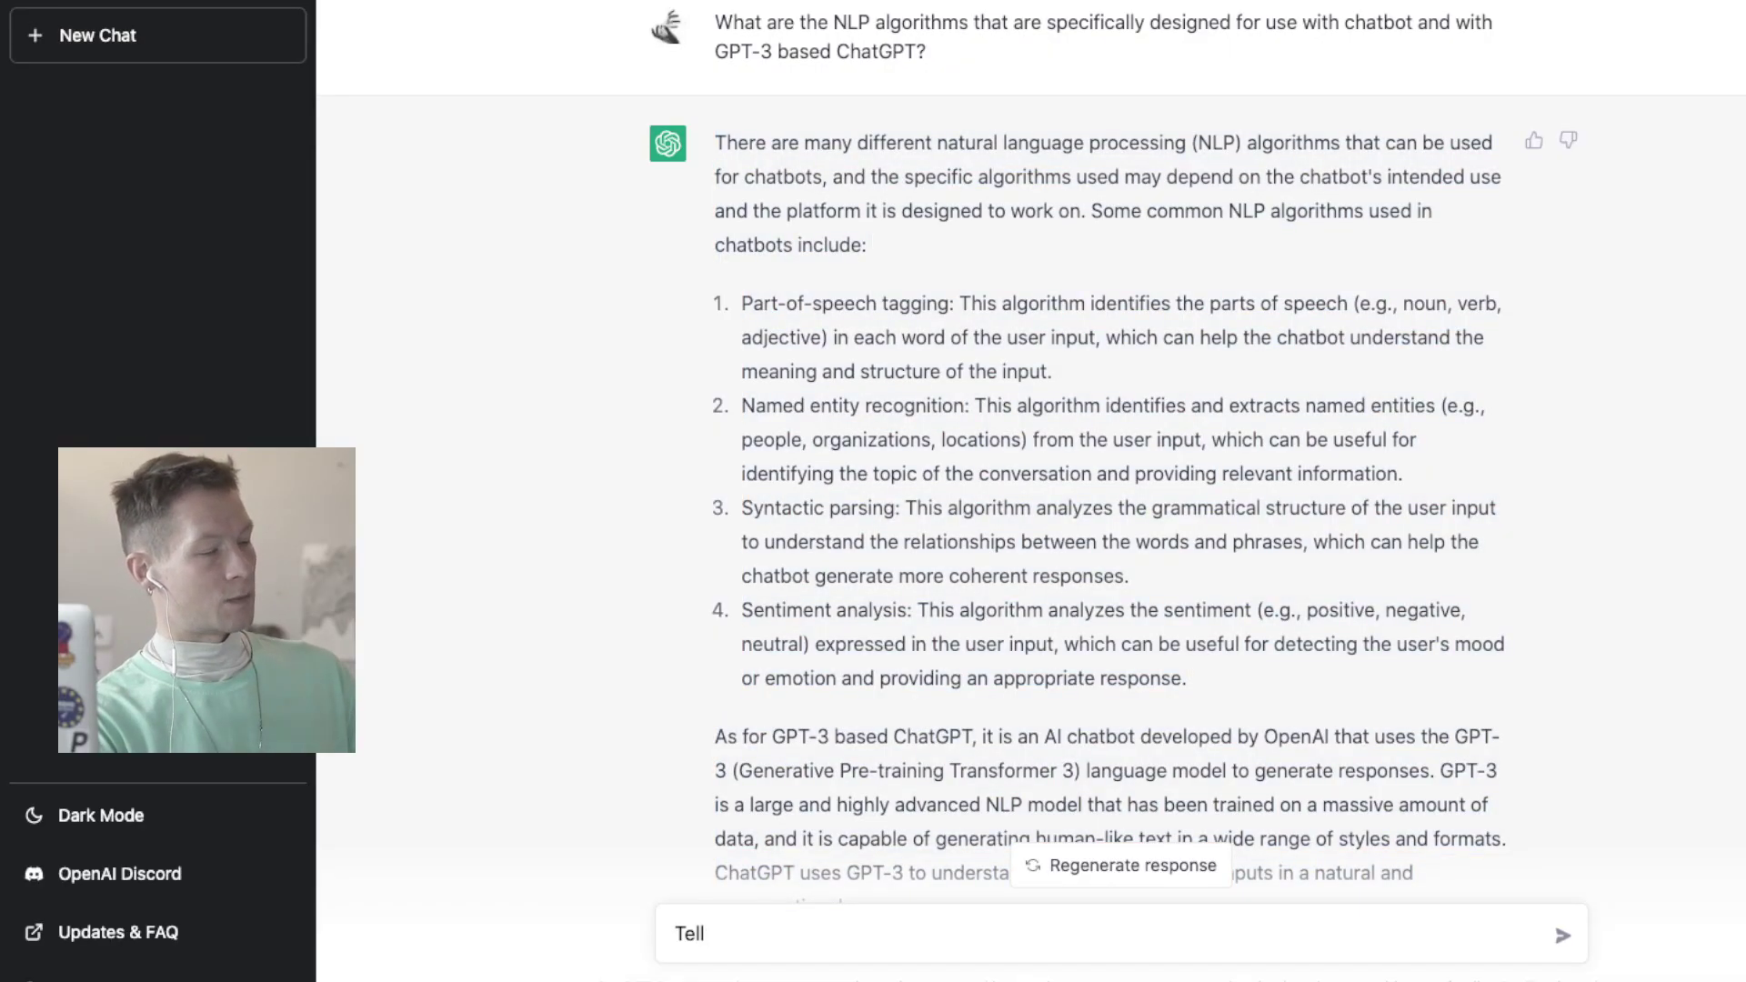
type(" me more about Syntactic parsing?")
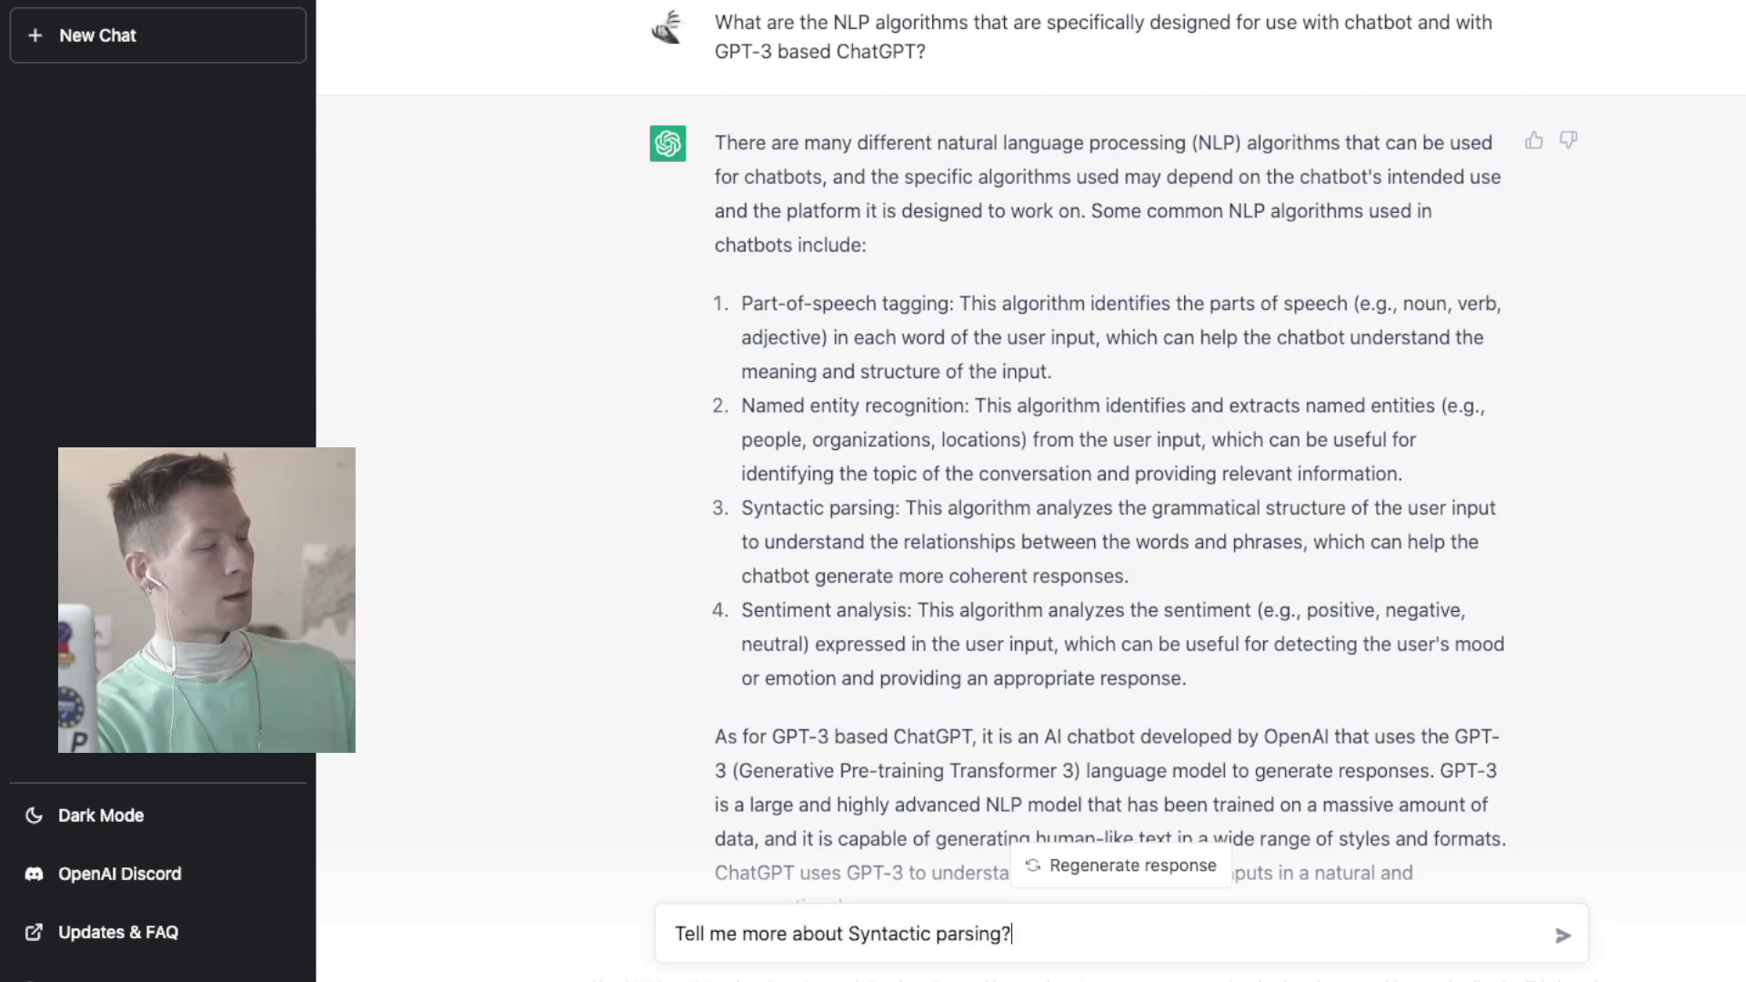
key("Return")
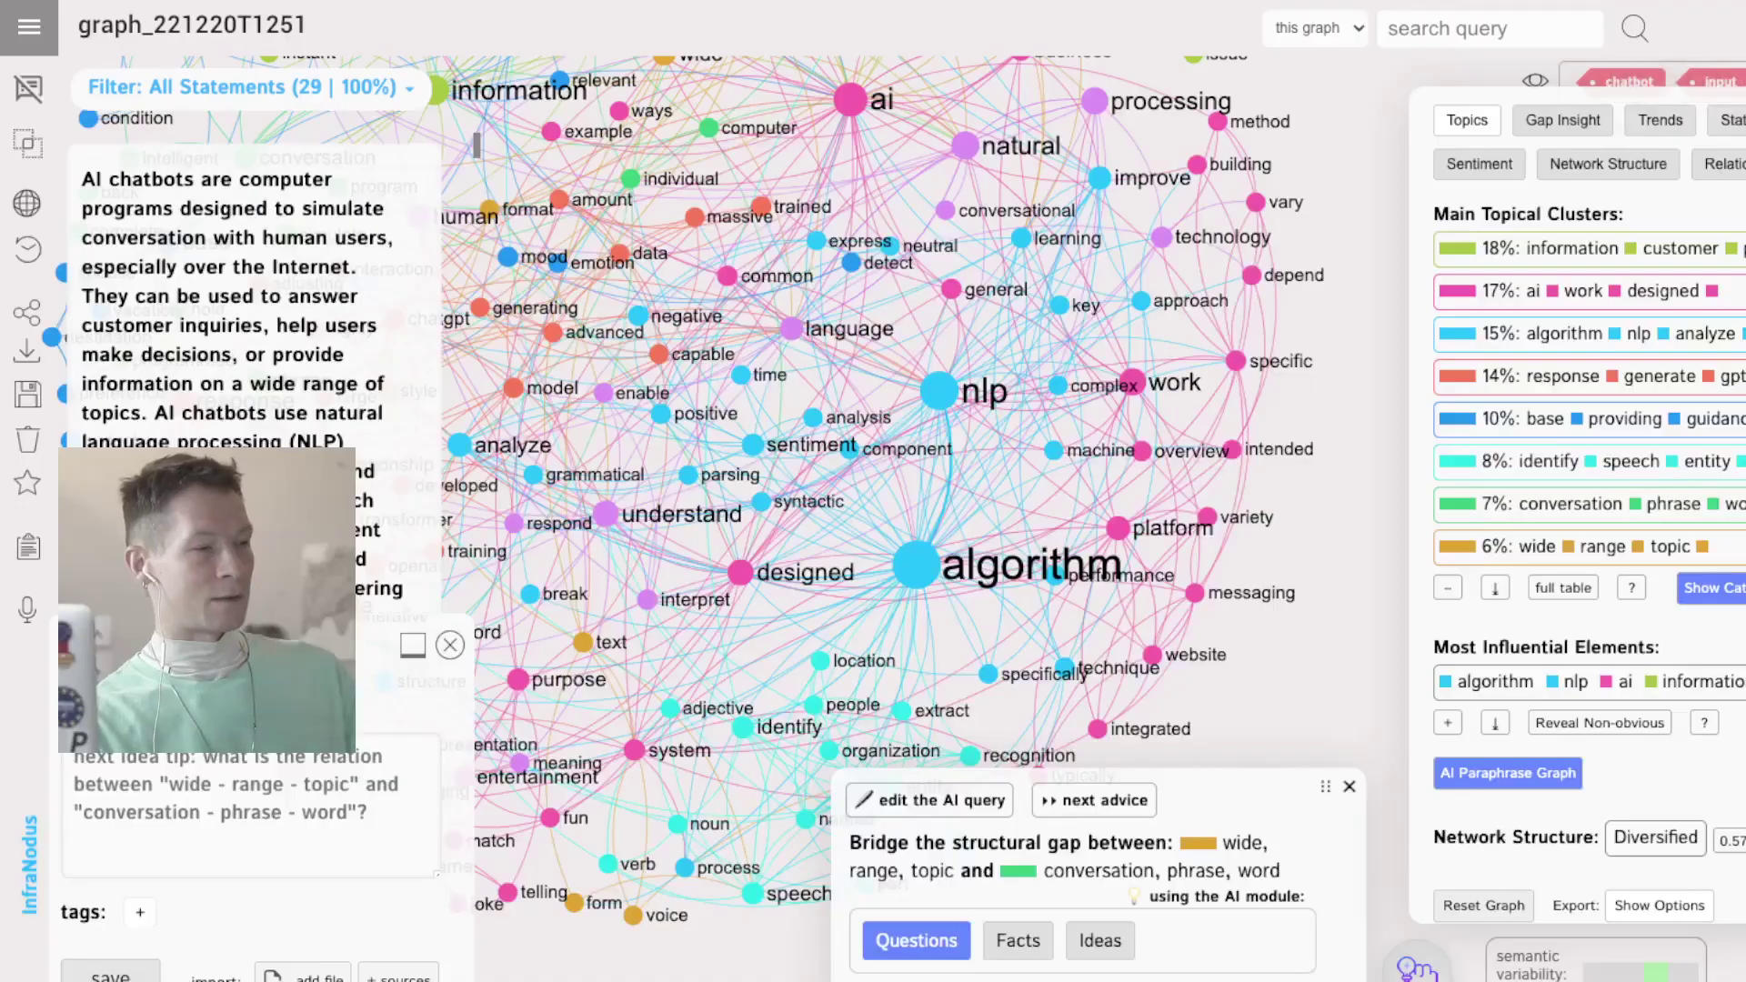
Back in InfraNodus, examine the full graph with topic category names shown, including the connections of the human node.
scroll(840, 425, "down", 1)
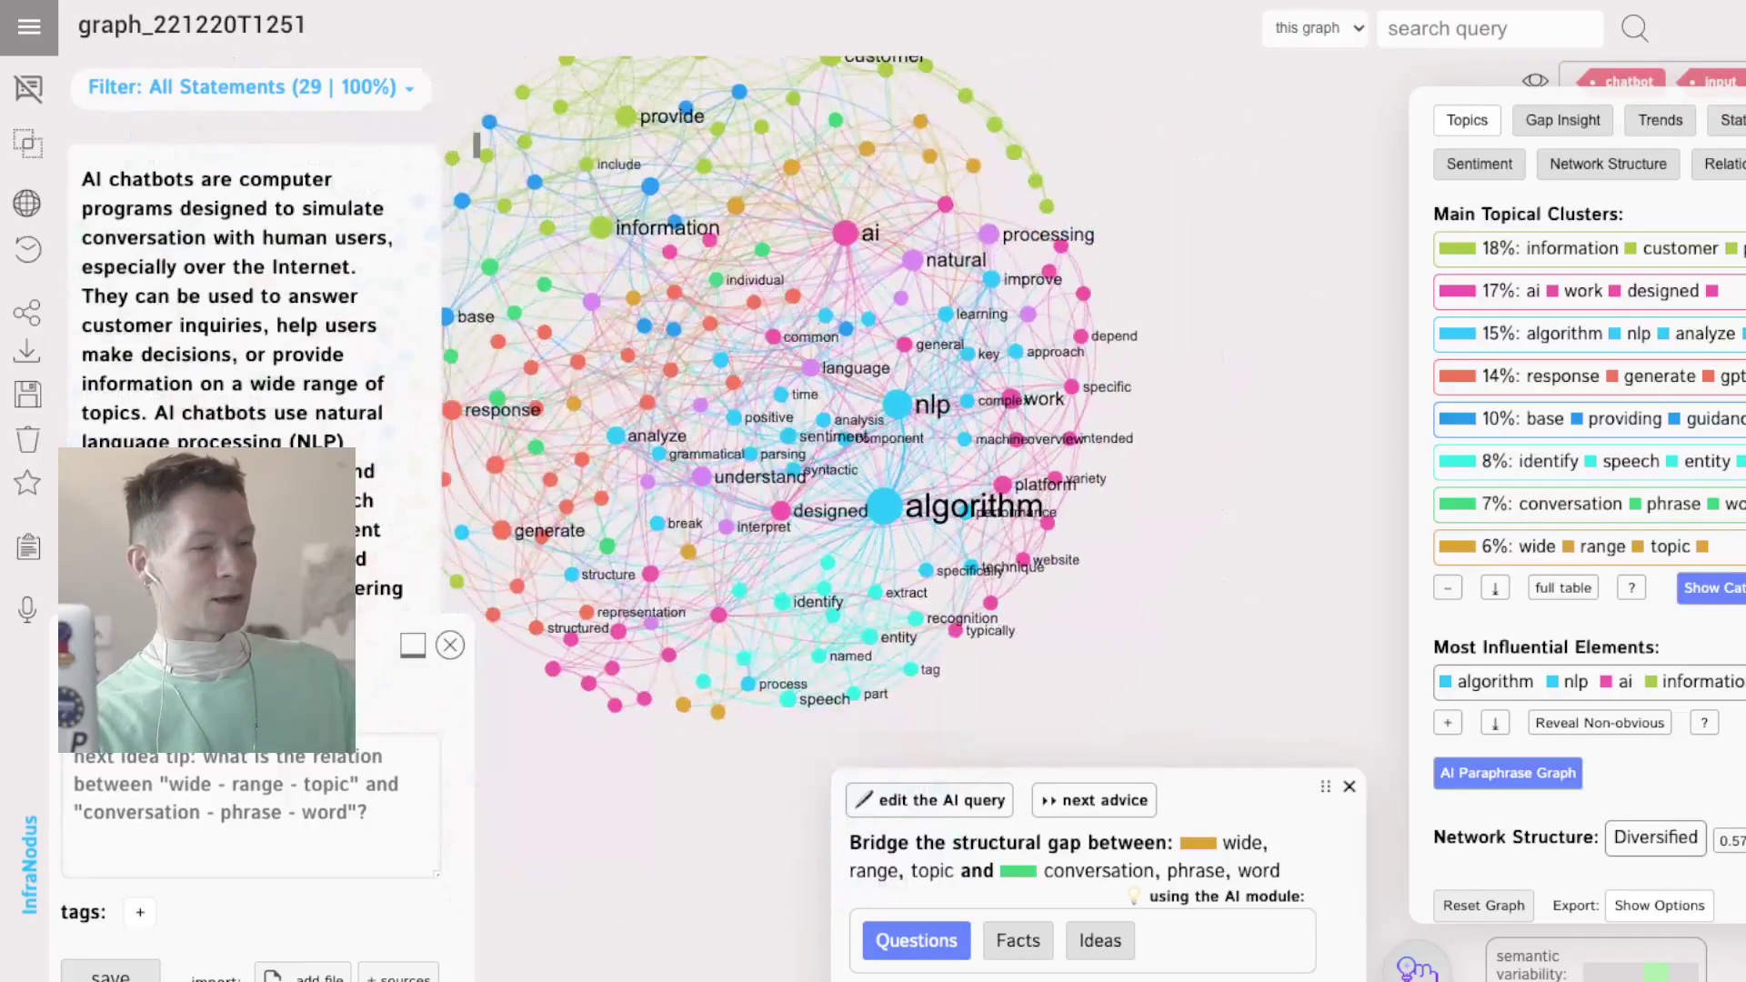
left_click(1712, 589)
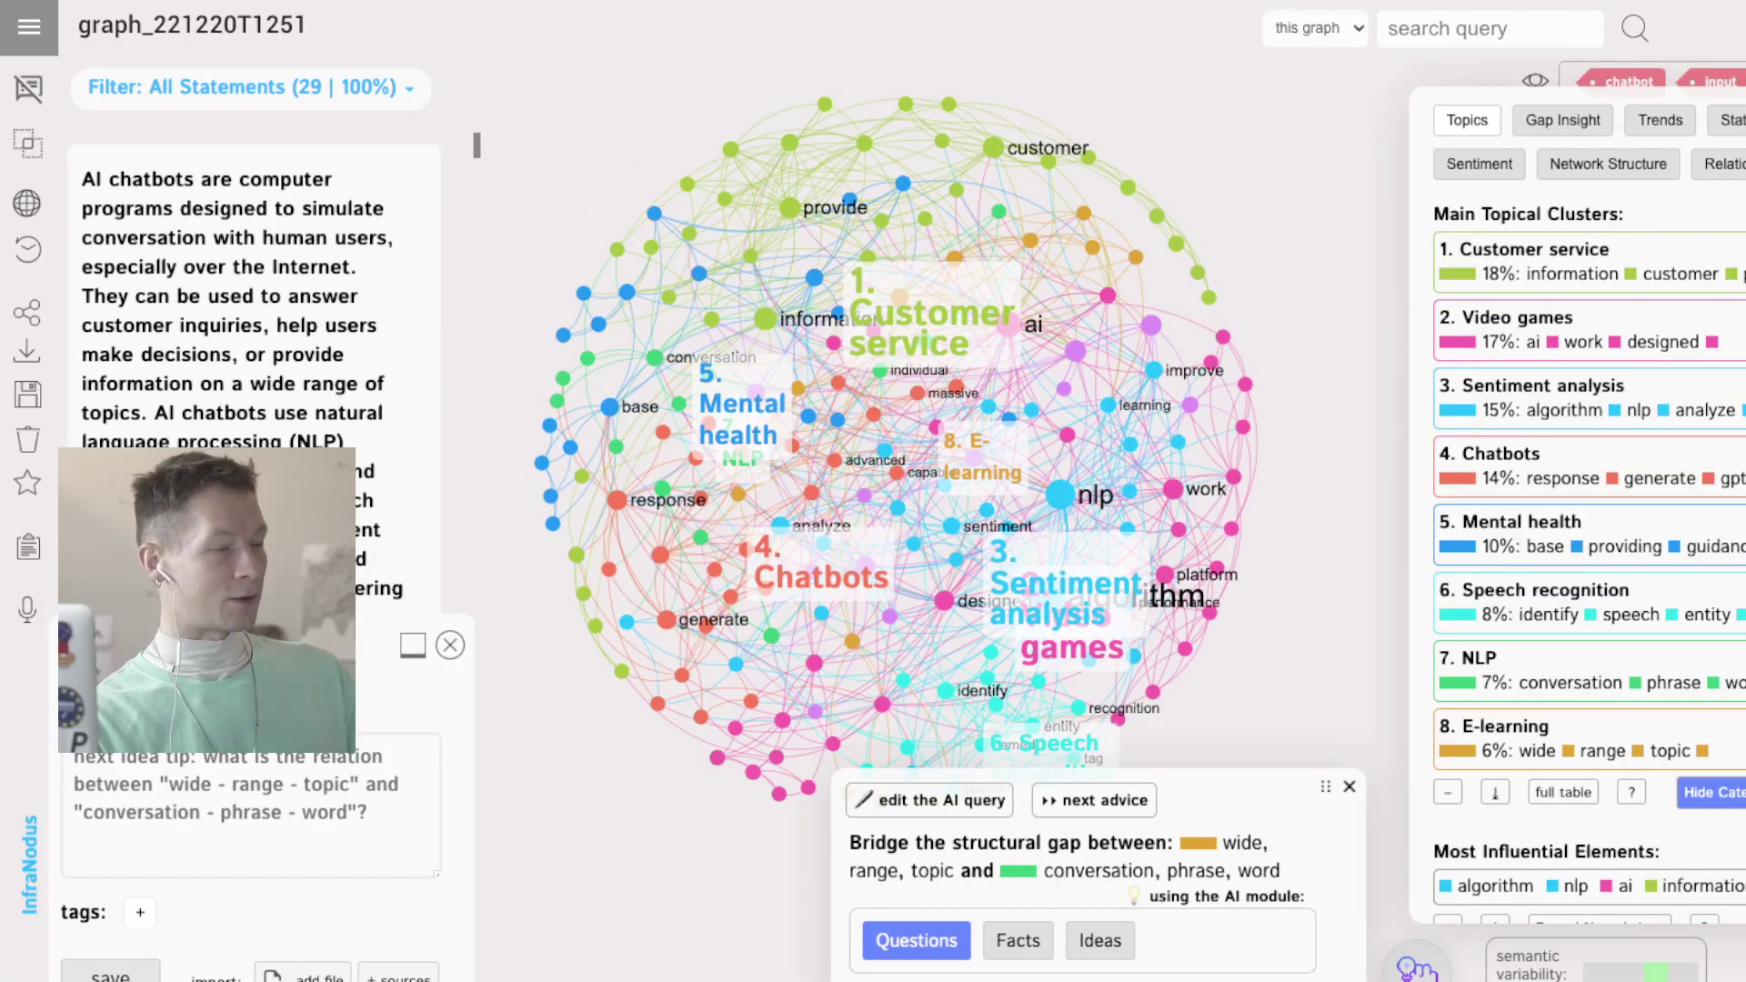
scroll(775, 466, "up", 5)
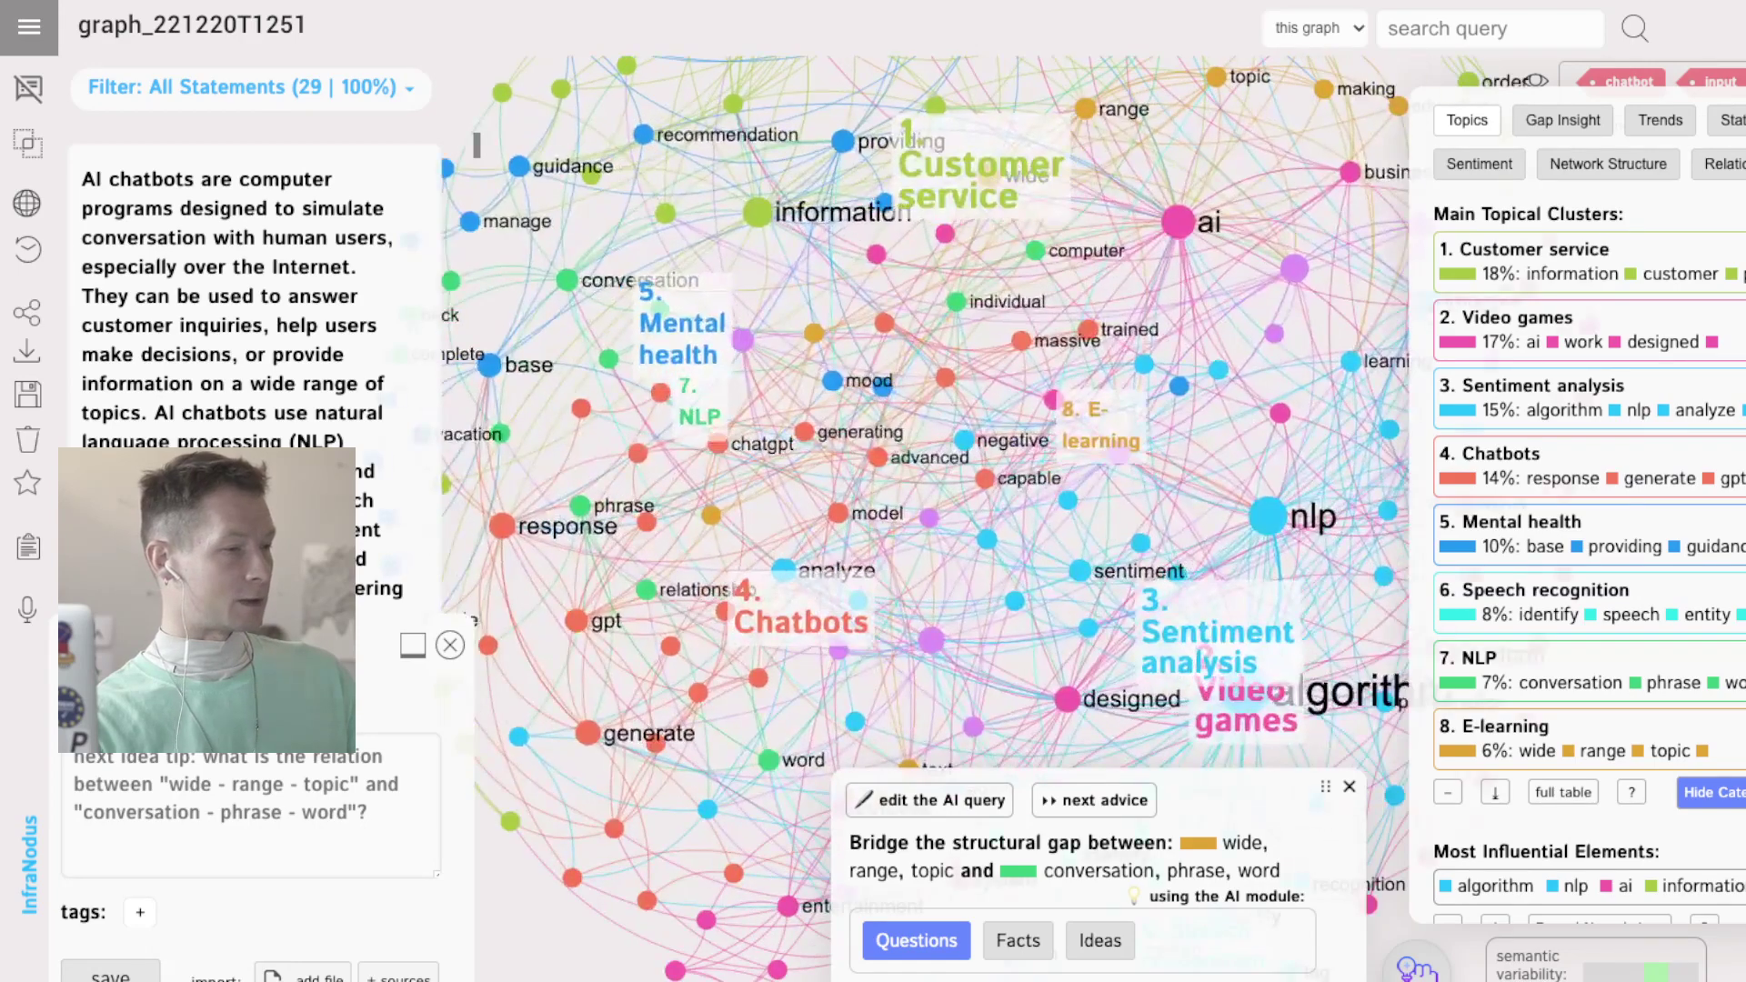
left_click_drag(744, 342, 924, 382)
left_click(923, 380)
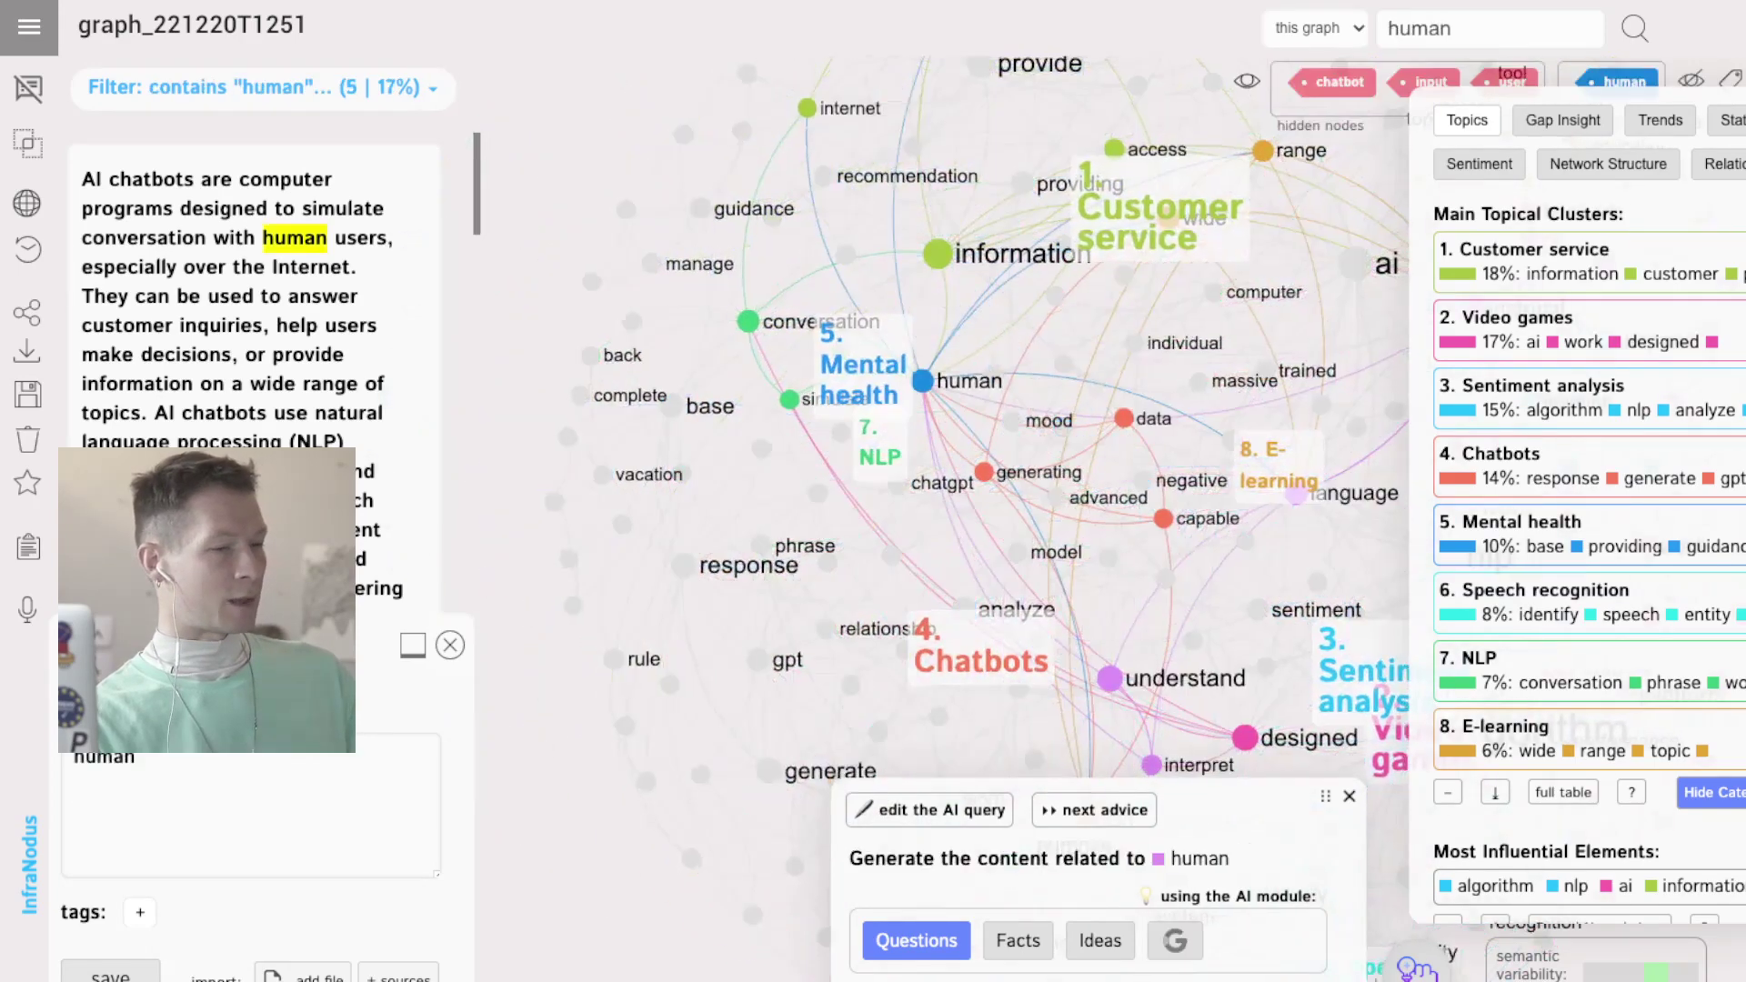
left_click(1628, 80)
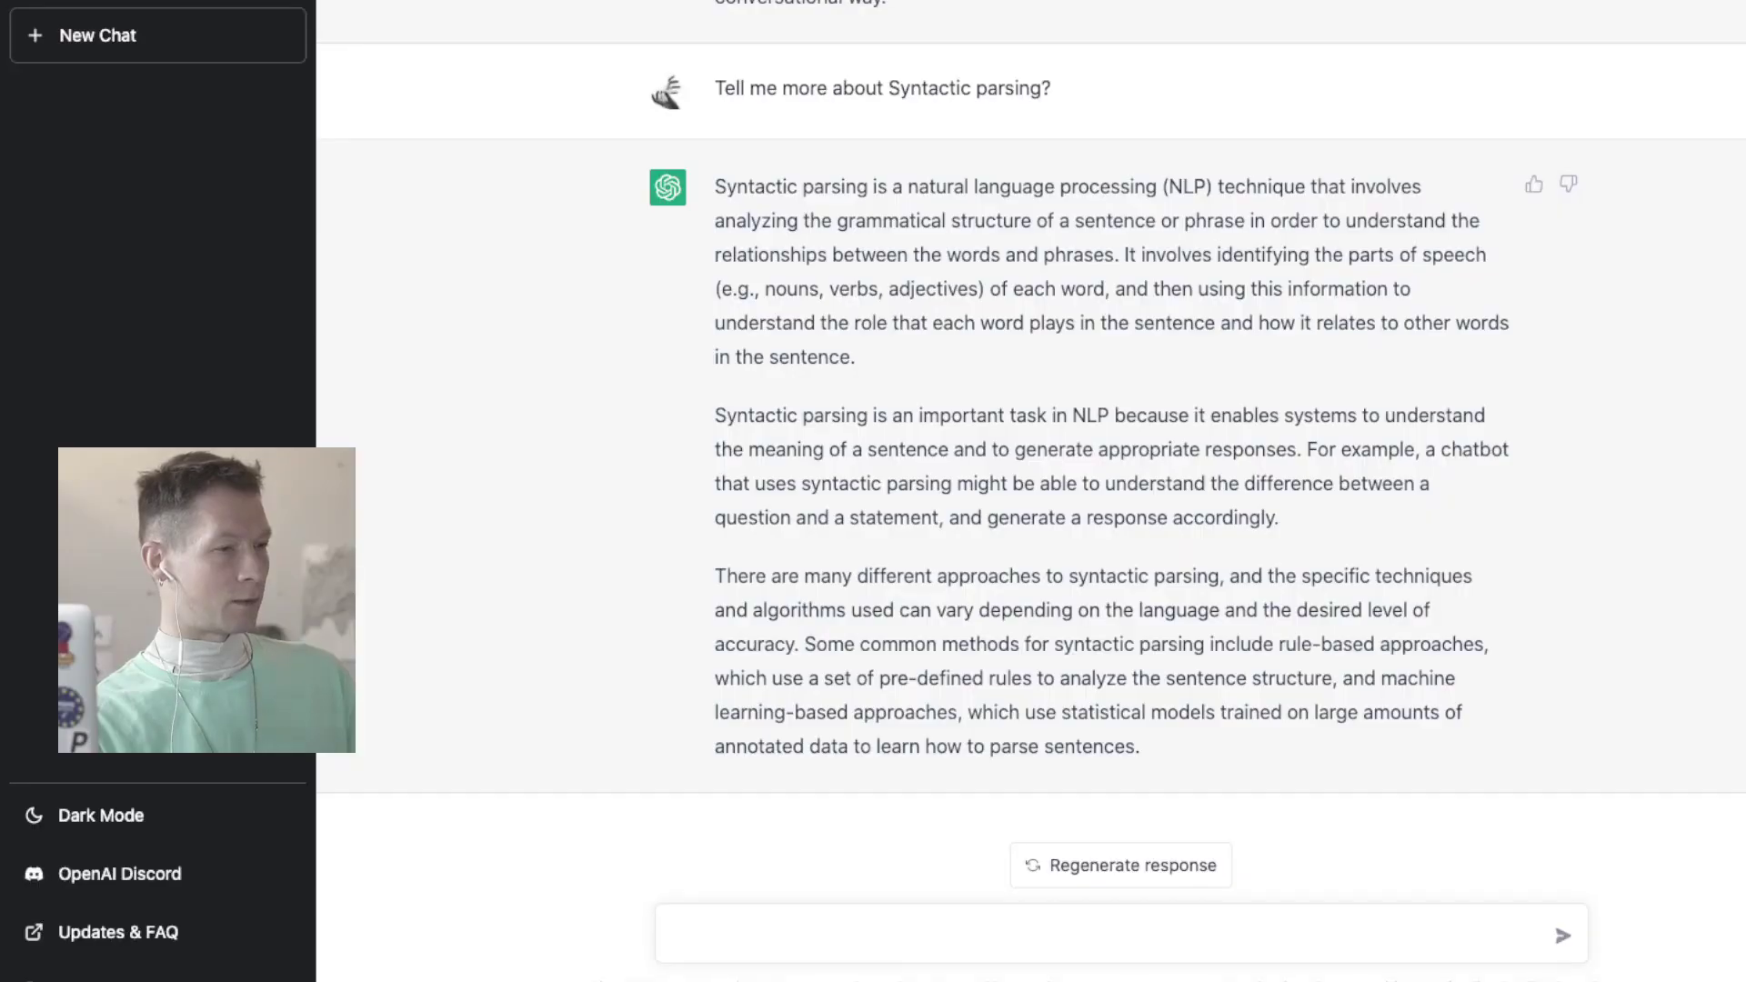
scroll(1032, 418, "up", 1)
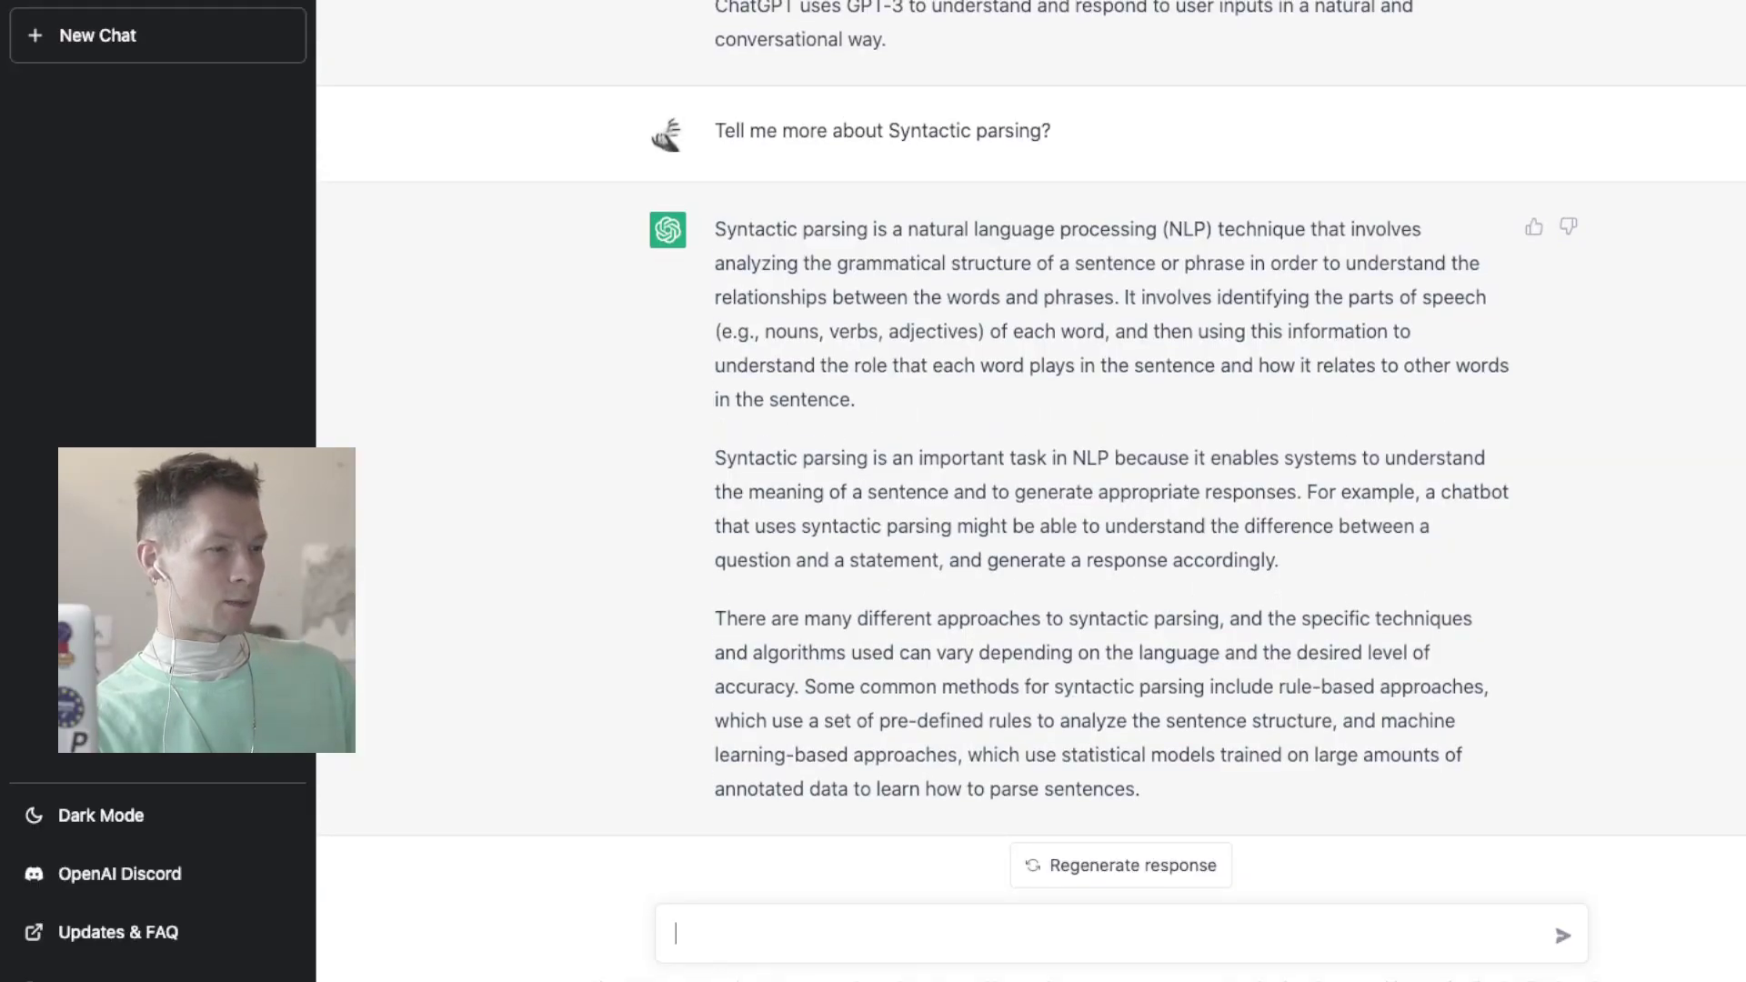
Copy ChatGPT's full answer on syntactic parsing and save it as new text in the InfraNodus graph.
left_click_drag(714, 229, 1140, 788)
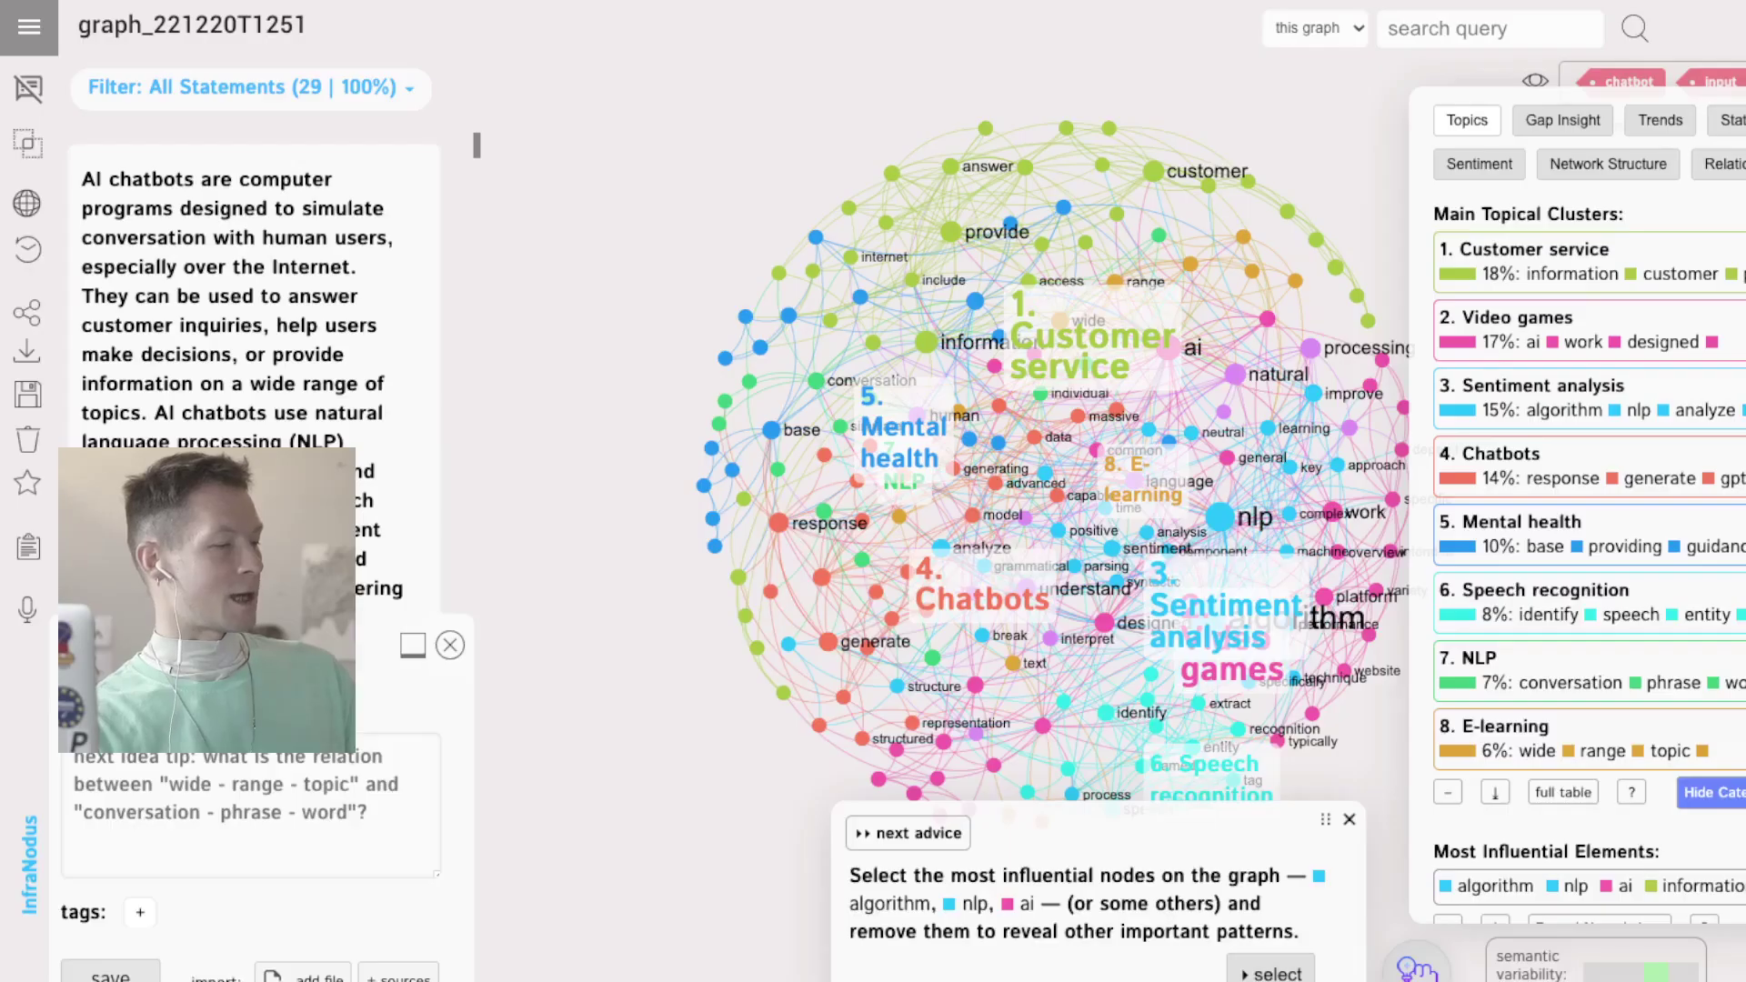
left_click(251, 808)
key("super+v")
left_click(110, 975)
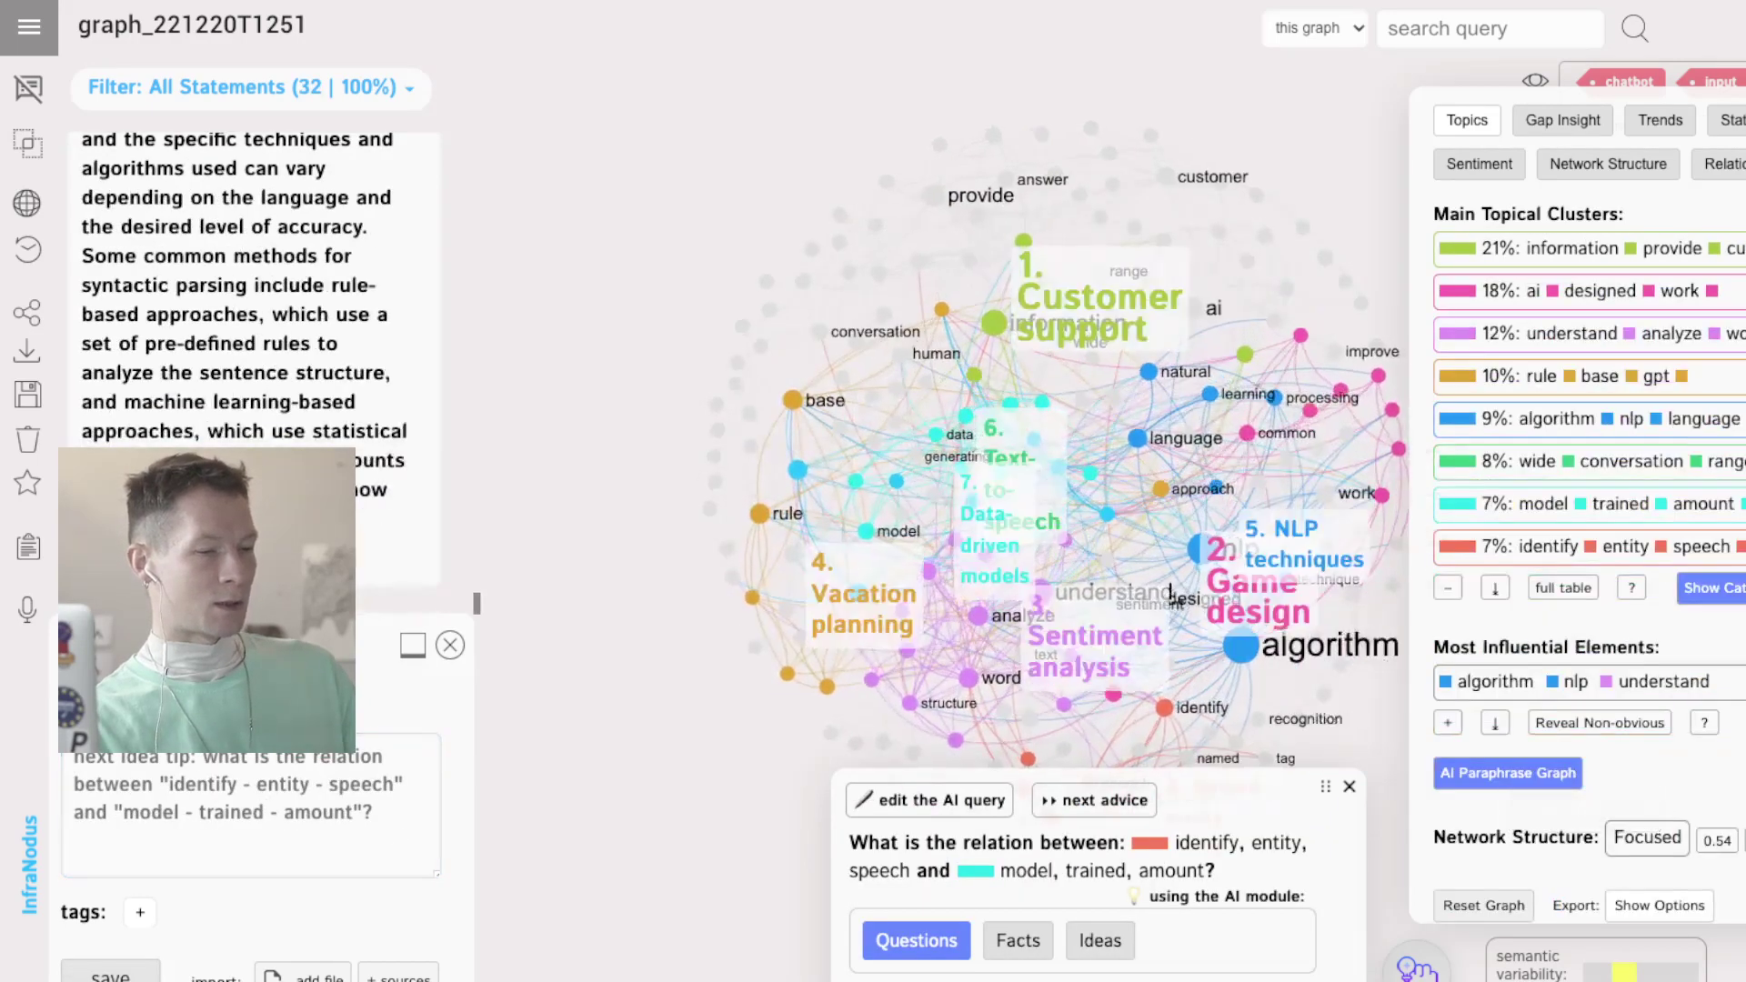
Show the updated topic category names, isolate the Text-to-speech cluster, and restore the full graph without category names.
left_click(1714, 588)
left_click(1592, 590)
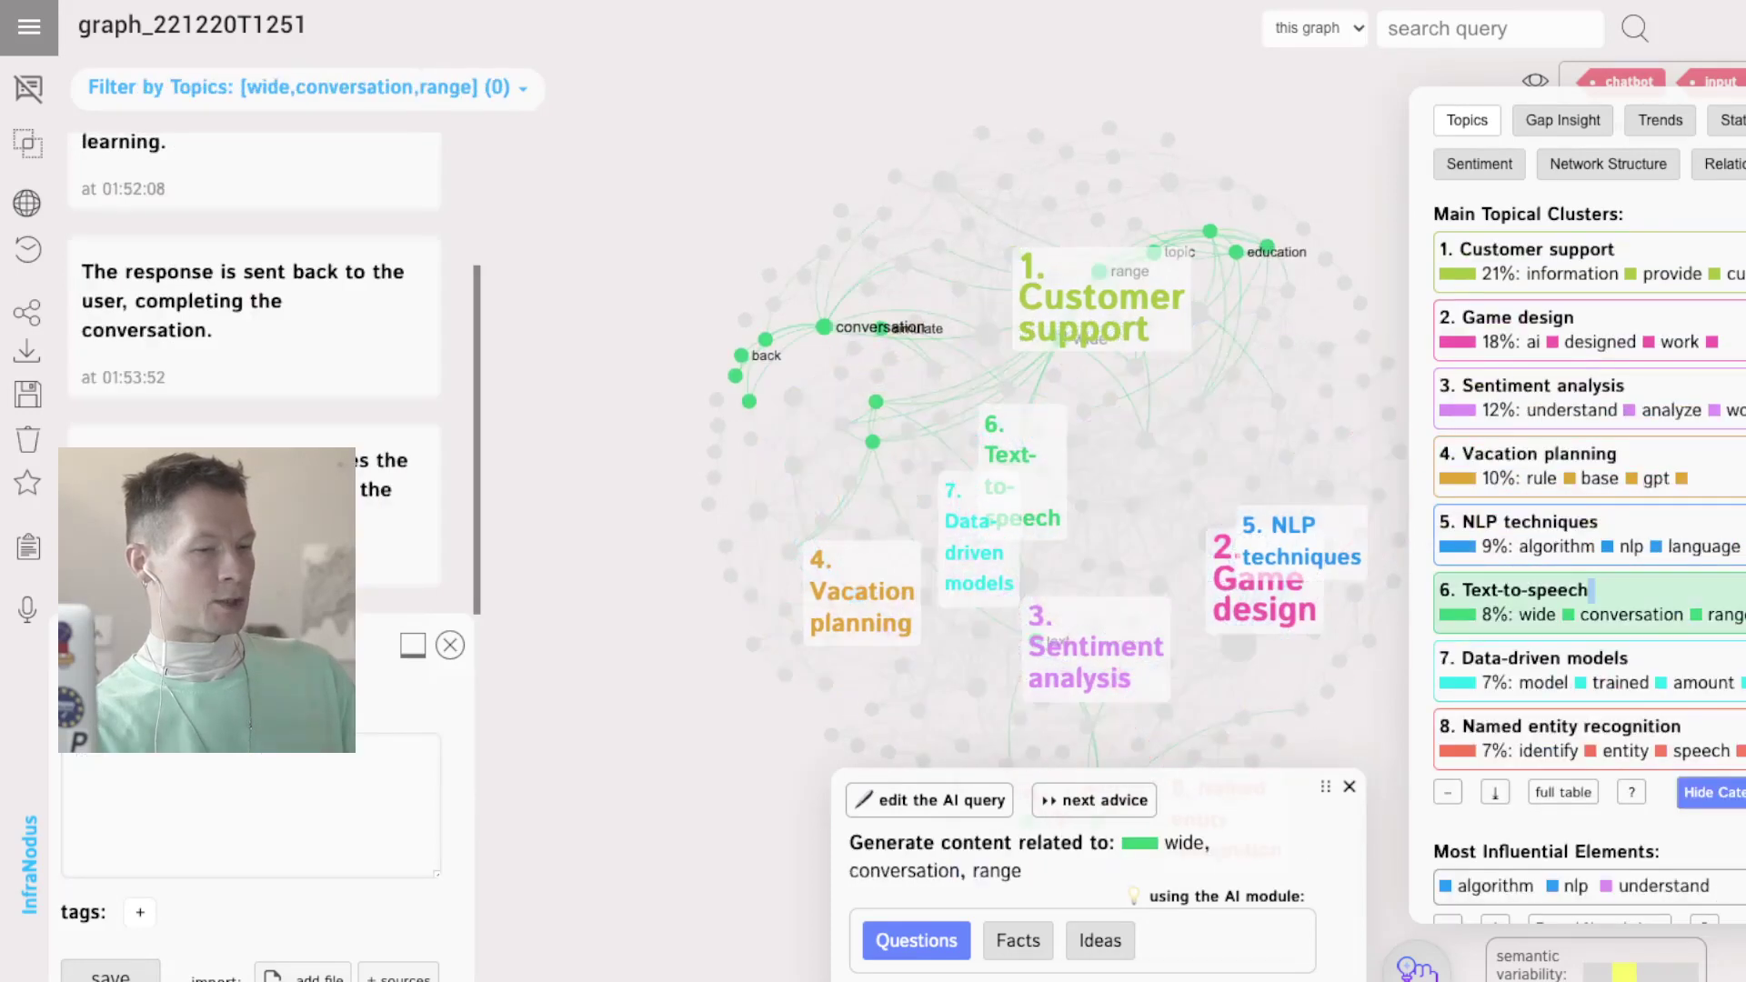
left_click(1592, 590)
left_click(1714, 792)
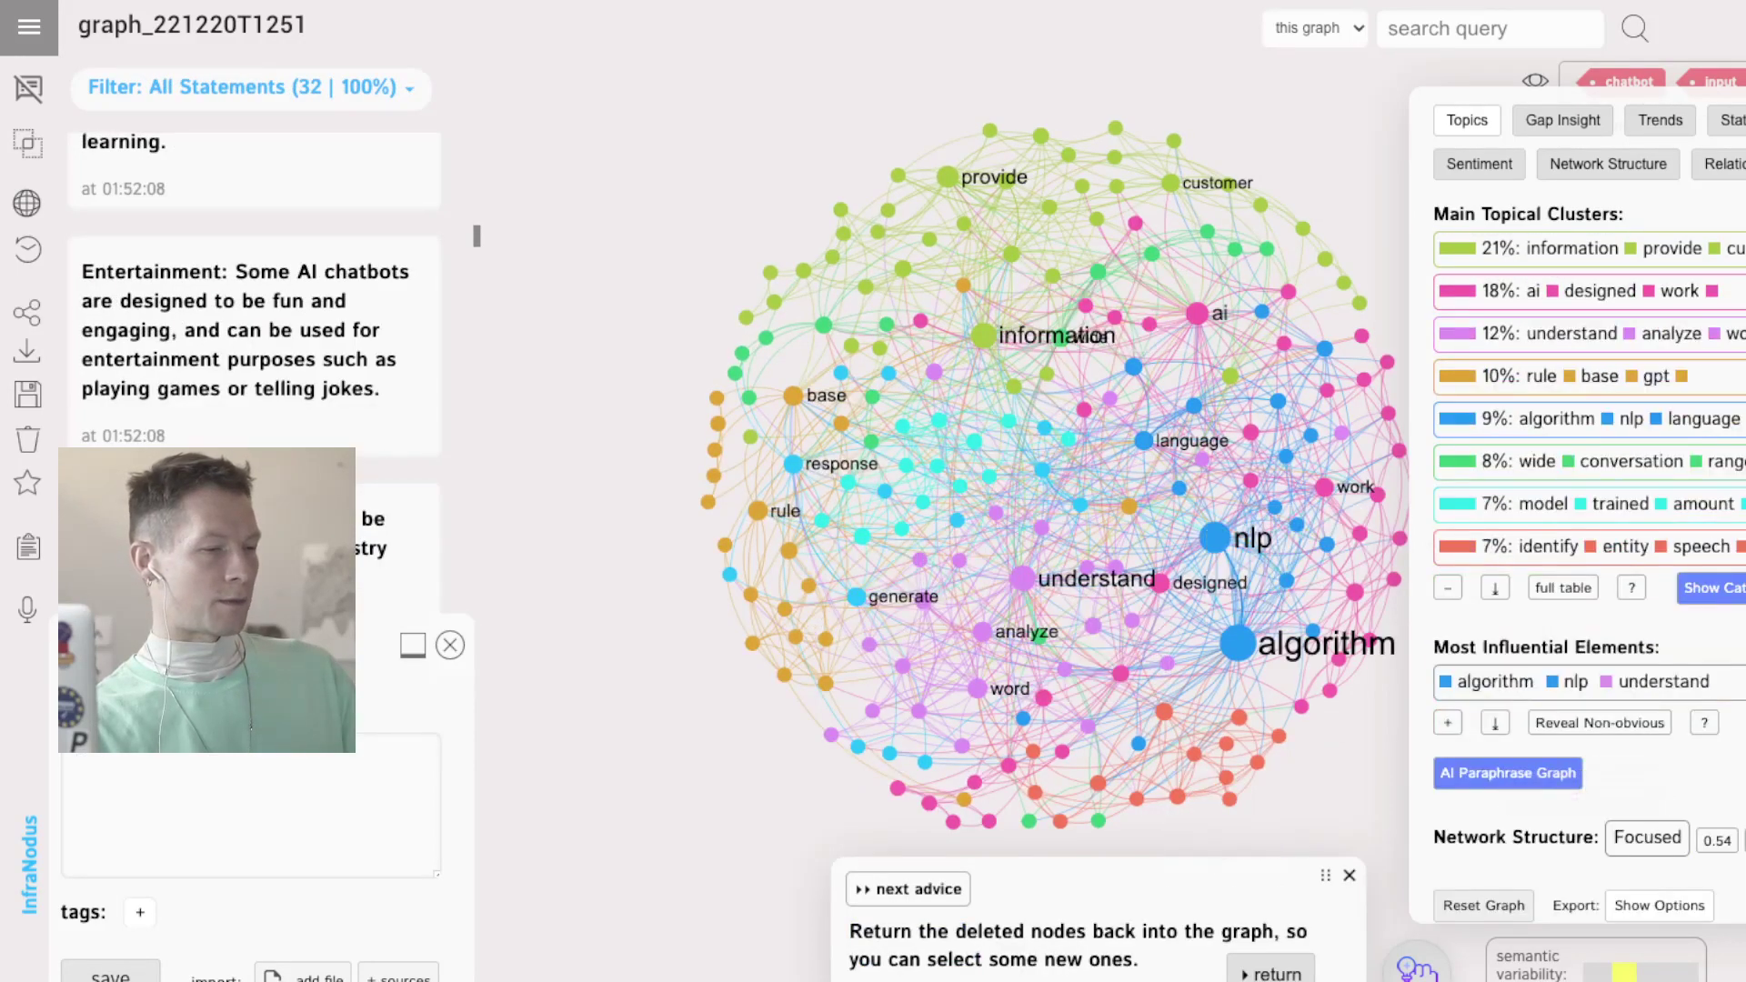
Locate the new syntactic parsing statements and filter the graph by the syntactic and parsing nodes.
left_click_drag(1209, 700, 1029, 663)
scroll(391, 400, "down", 20)
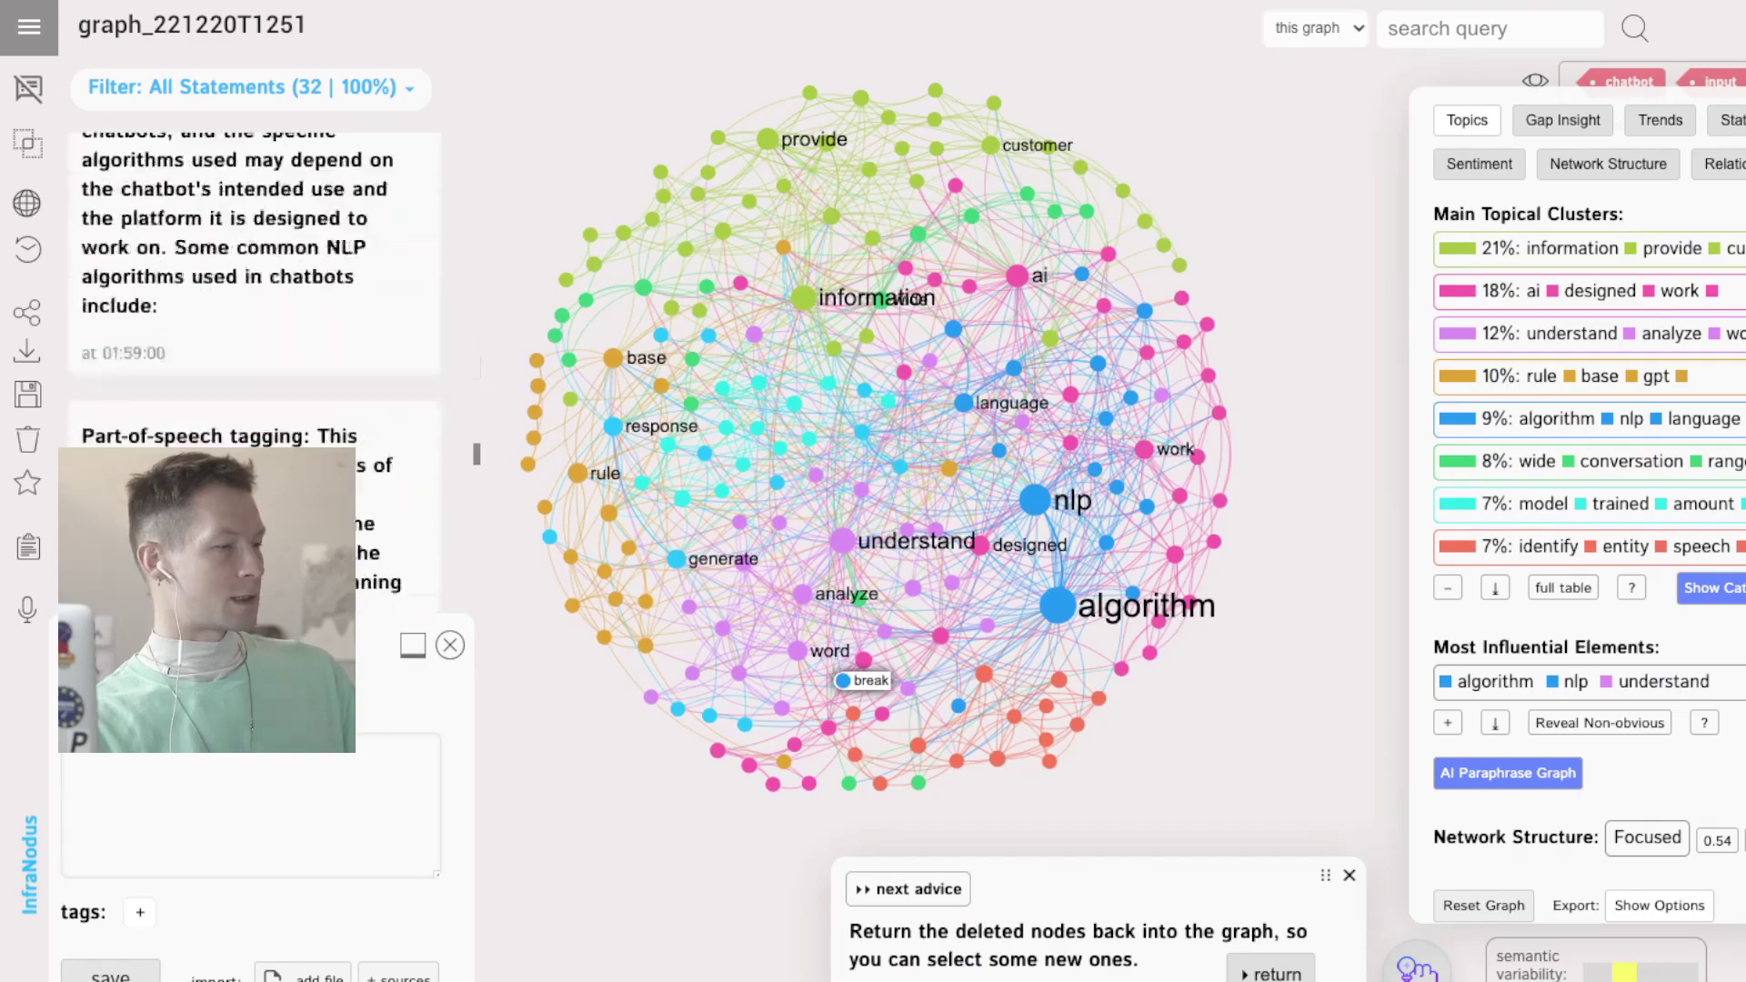
scroll(254, 373, "down", 20)
scroll(254, 373, "up", 10)
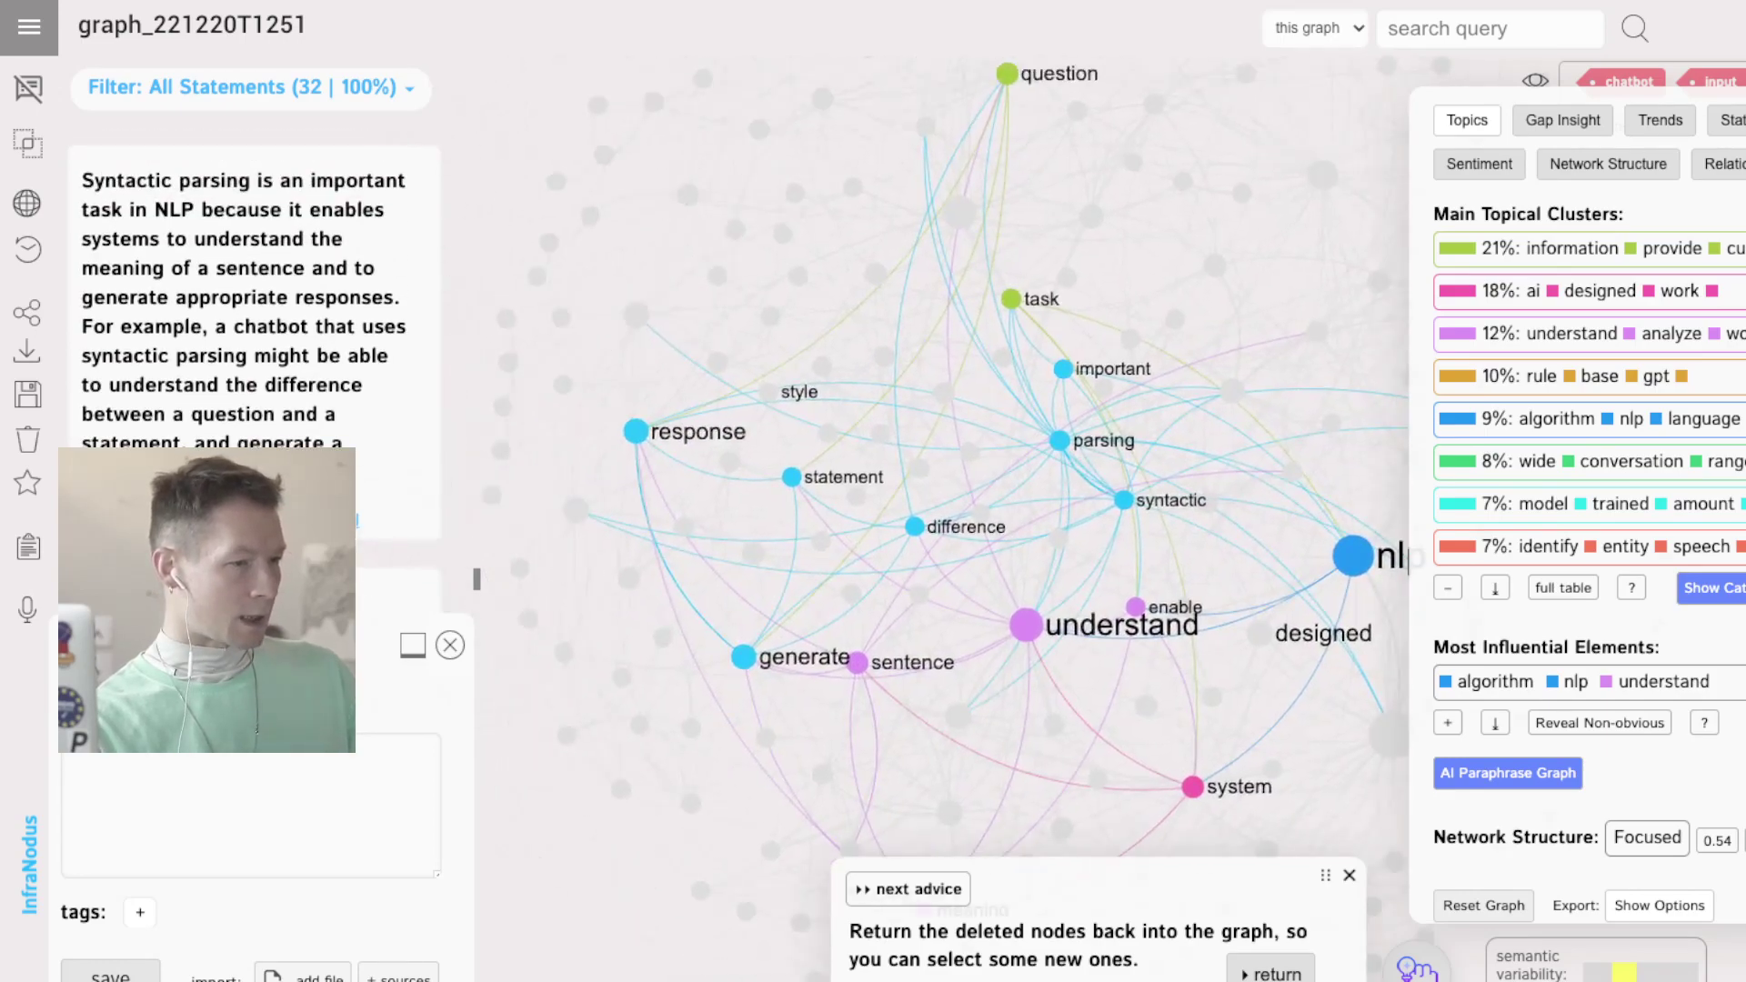
left_click(1124, 499)
left_click(1060, 440)
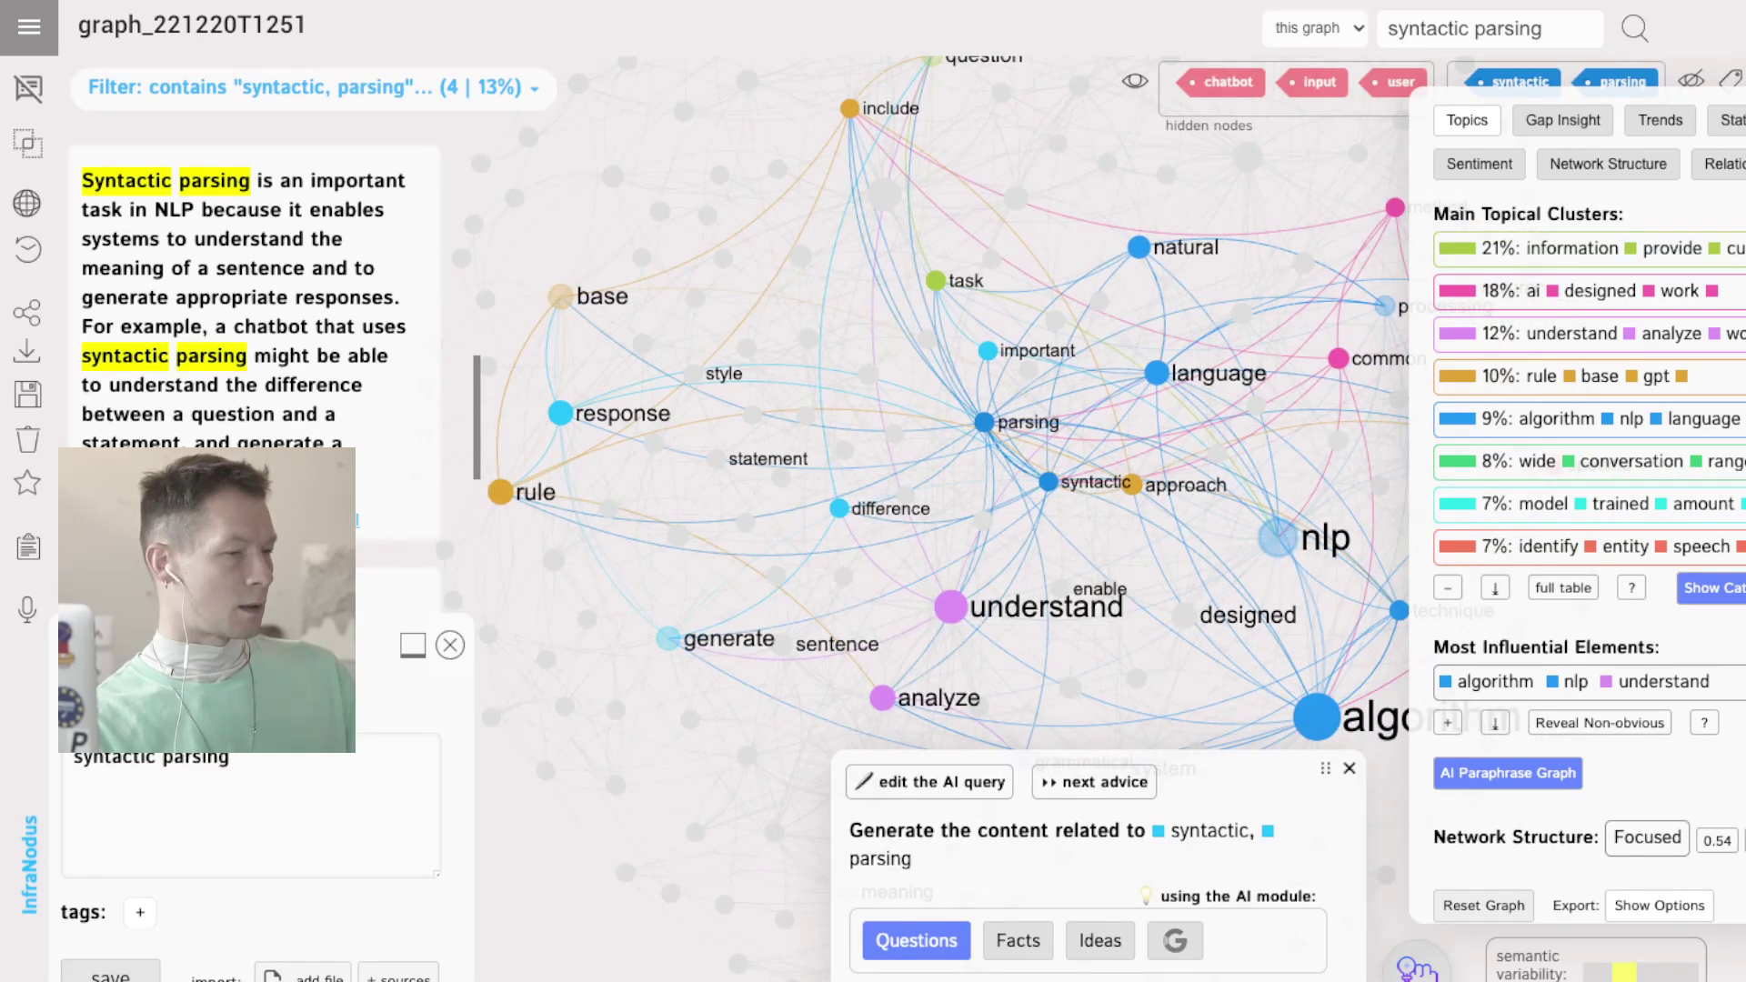
Check the statements linking syntactic parsing with language, and remove language from the selection.
left_click(1210, 373)
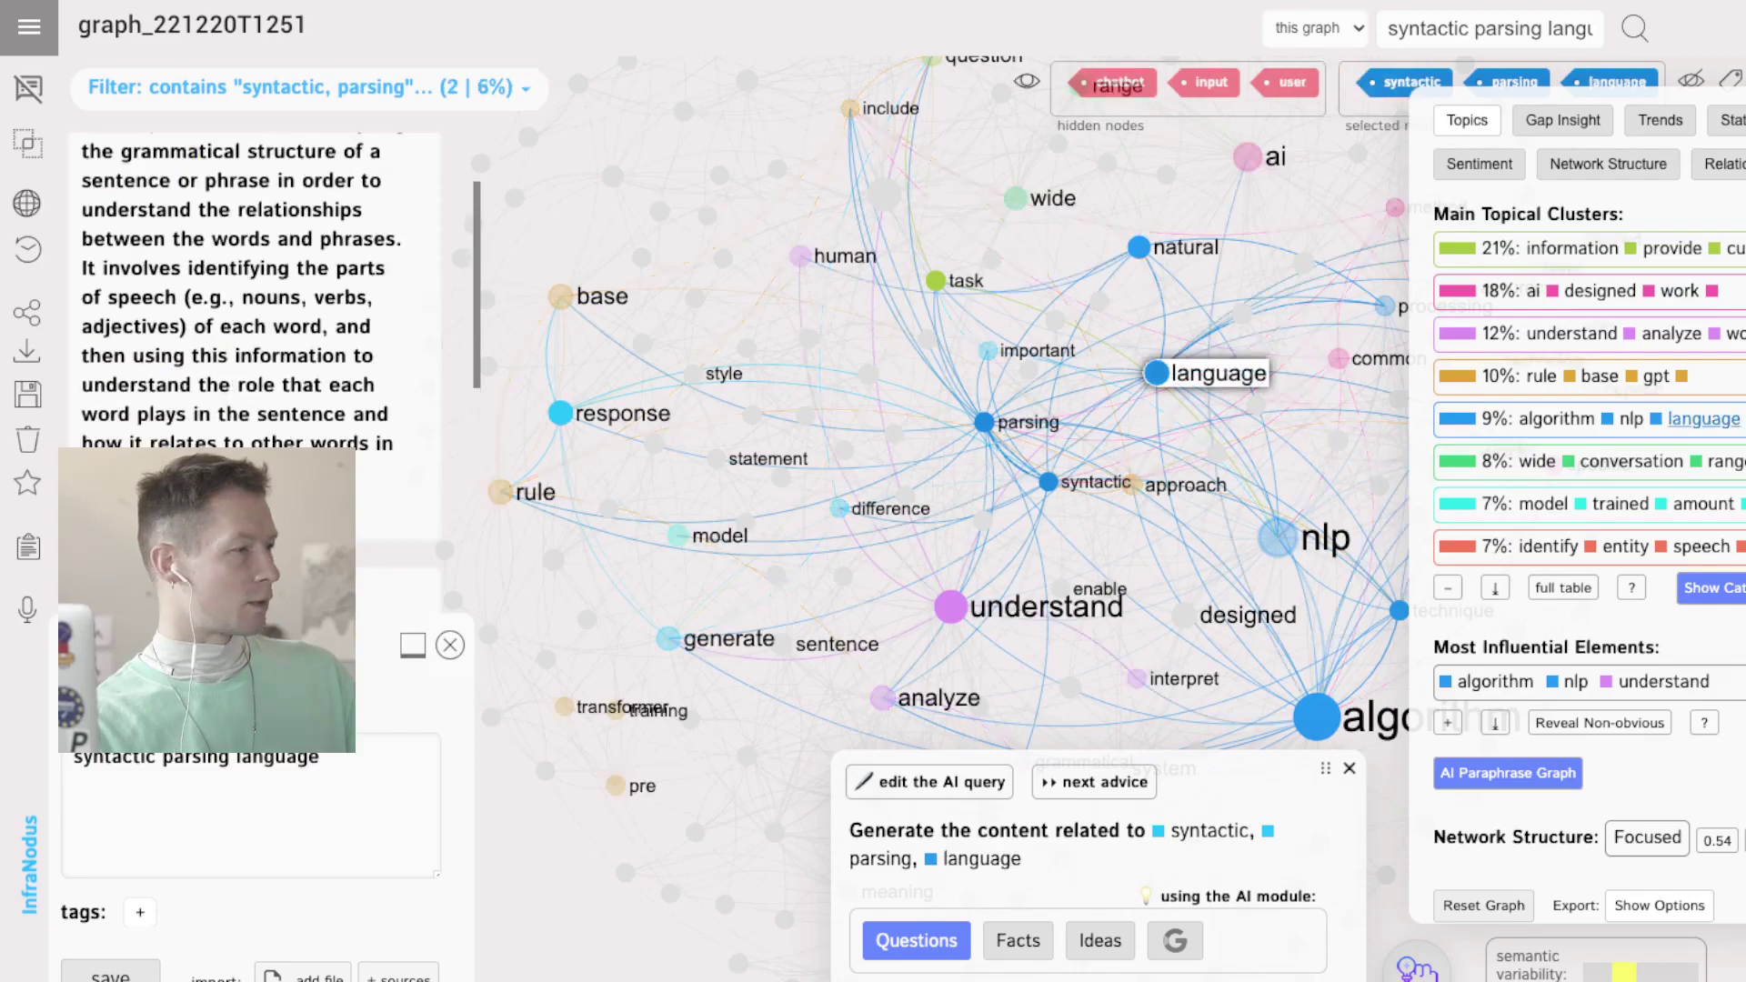
scroll(255, 309, "down", 2)
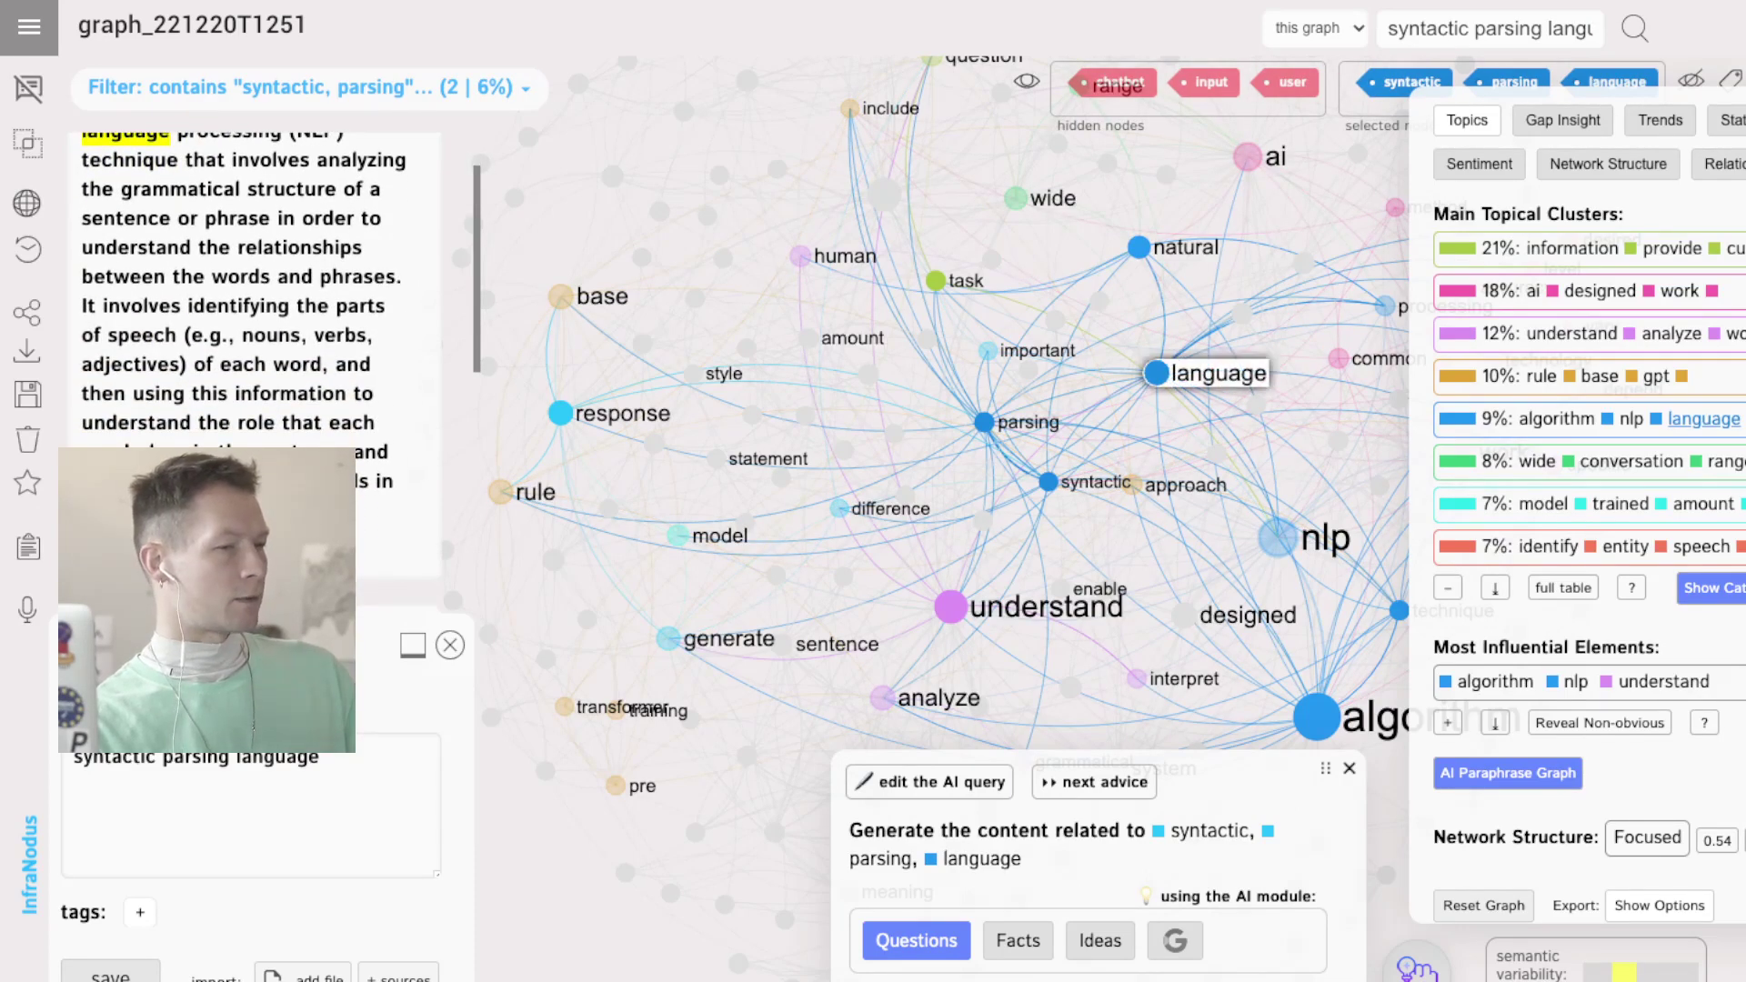
left_click(1210, 373)
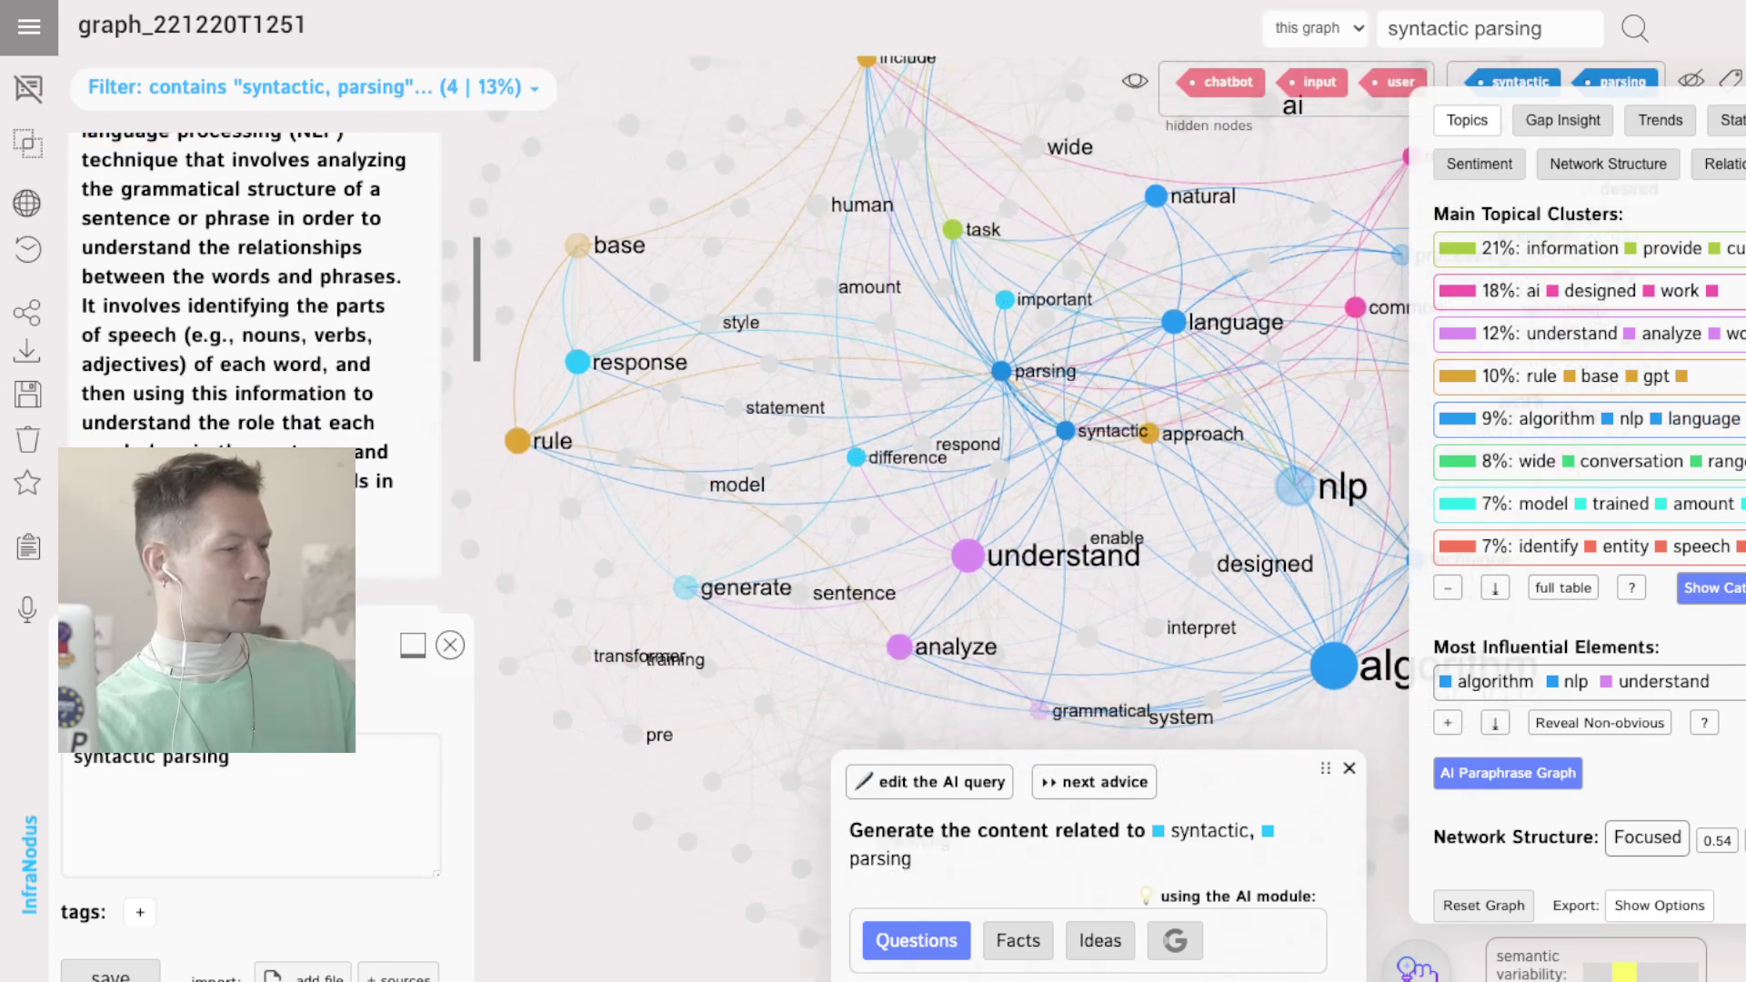
Add the rule and base nodes to the selection and read the statement on rule-based syntactic parsing approaches.
left_click(543, 441)
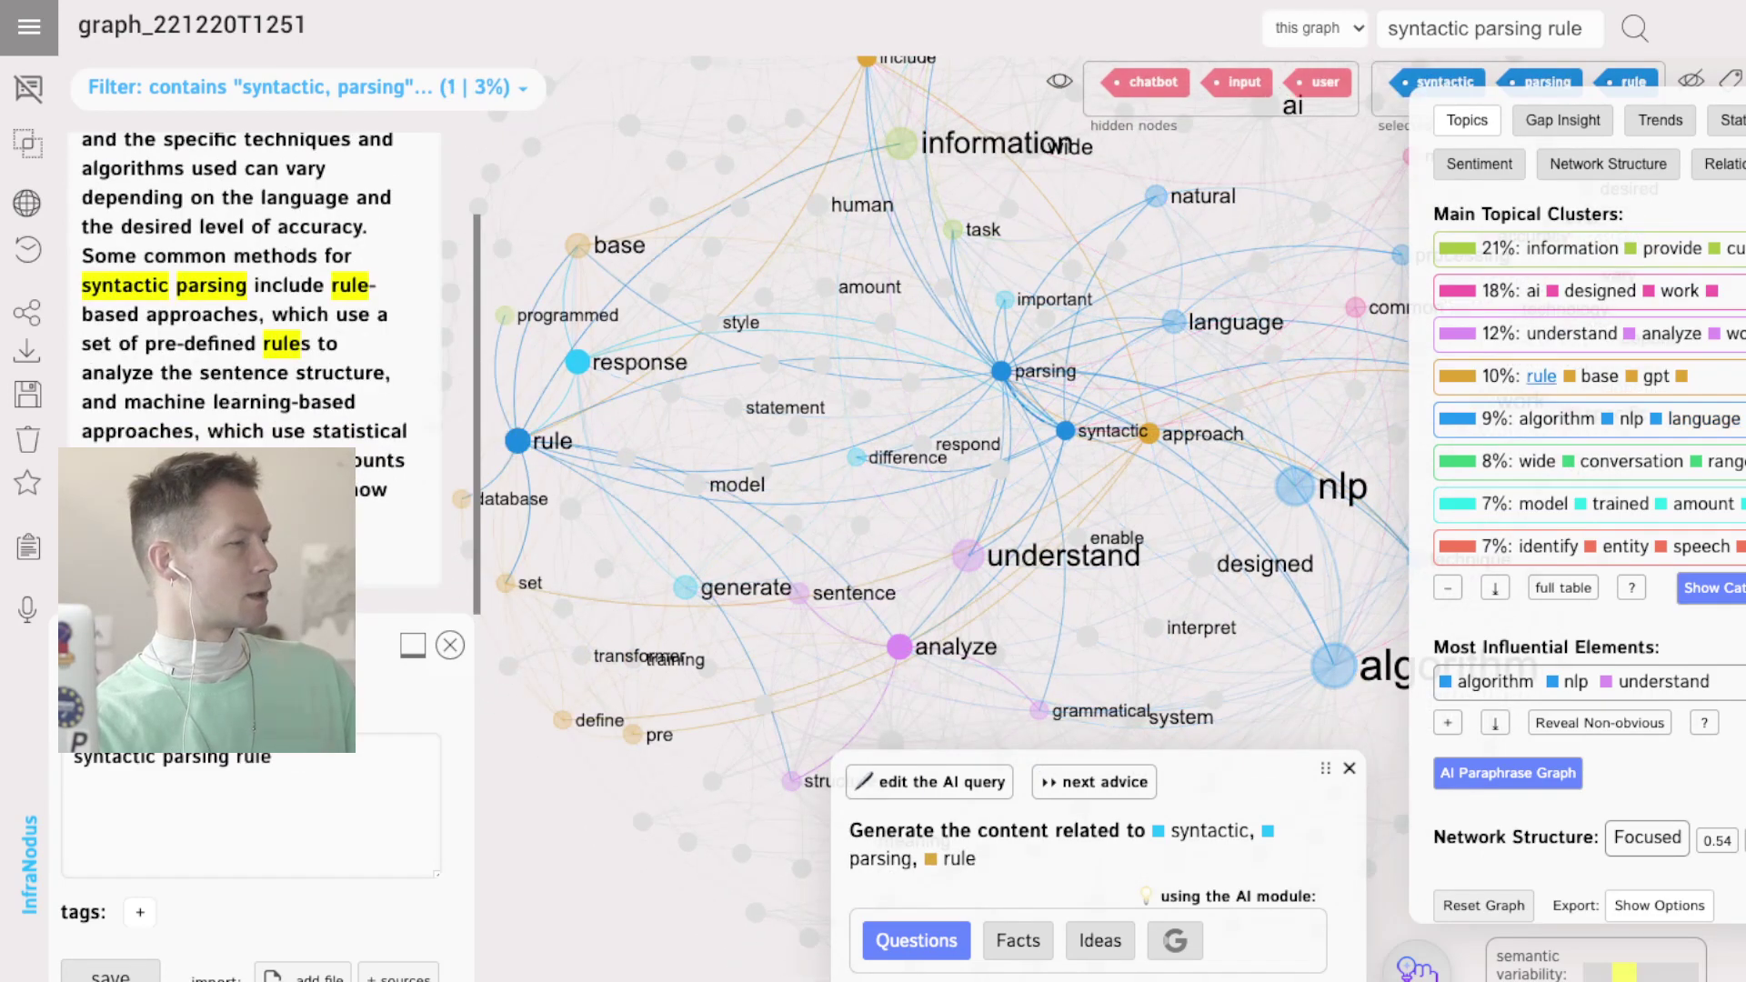
scroll(255, 364, "down", 1)
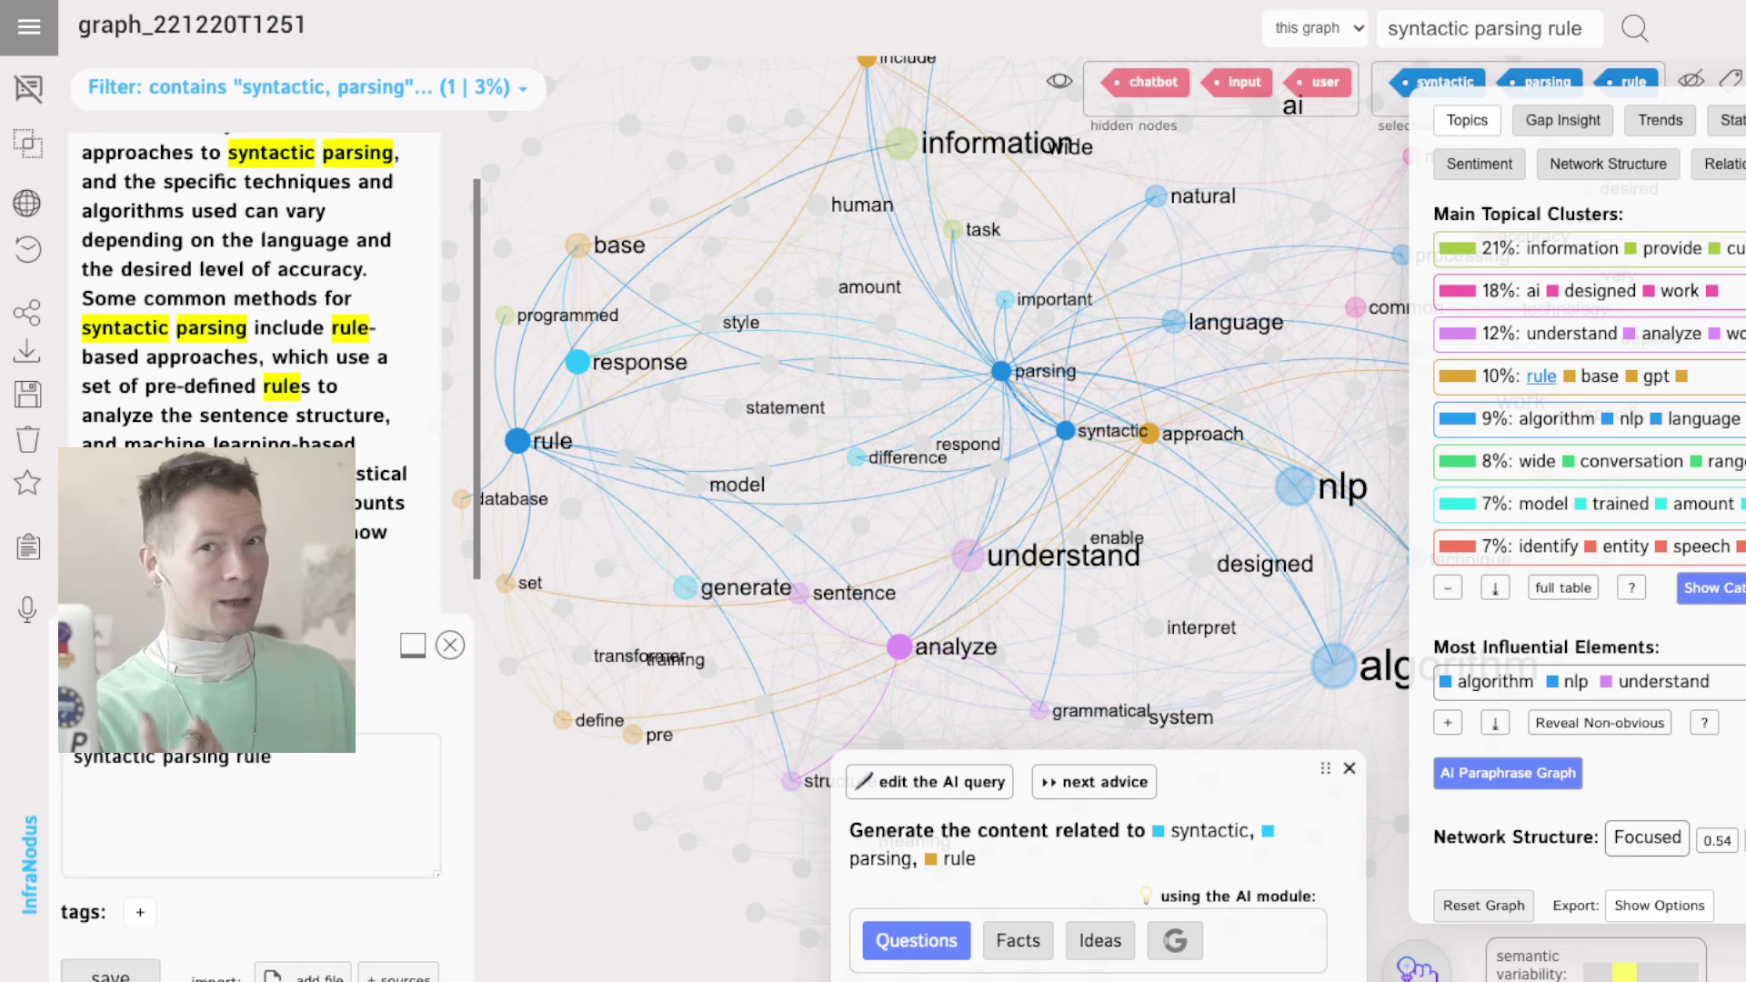
scroll(255, 291, "down", 1)
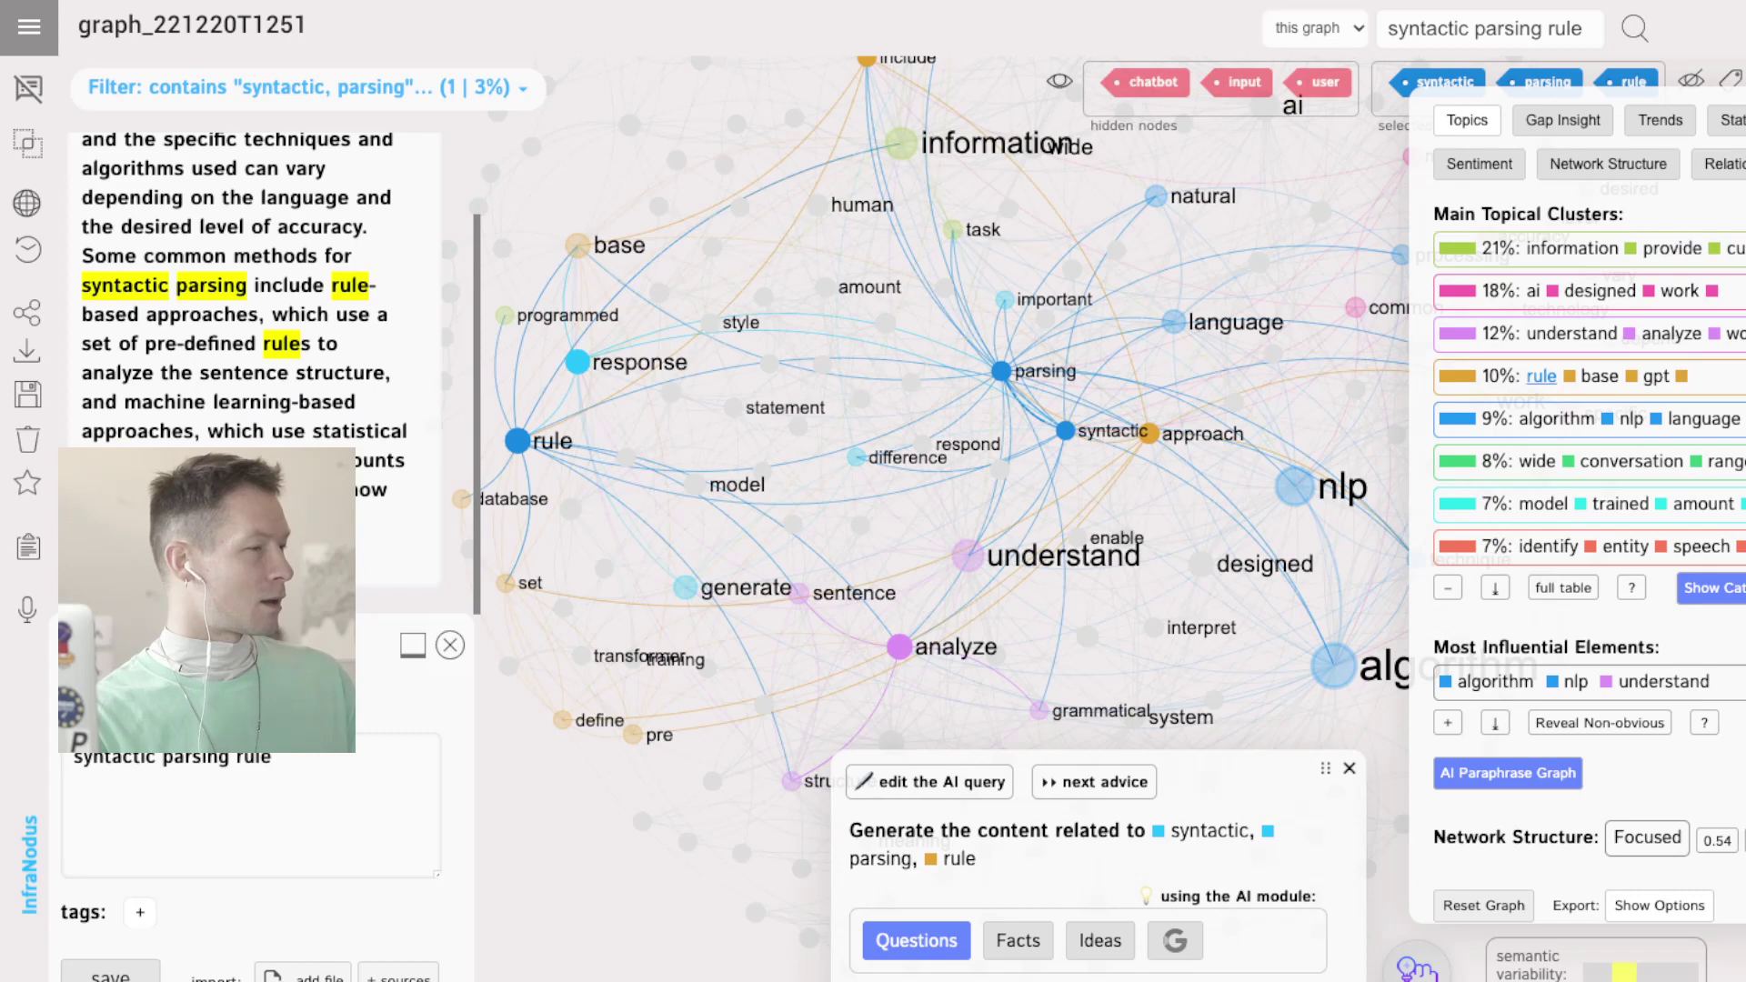
scroll(255, 291, "up", 2)
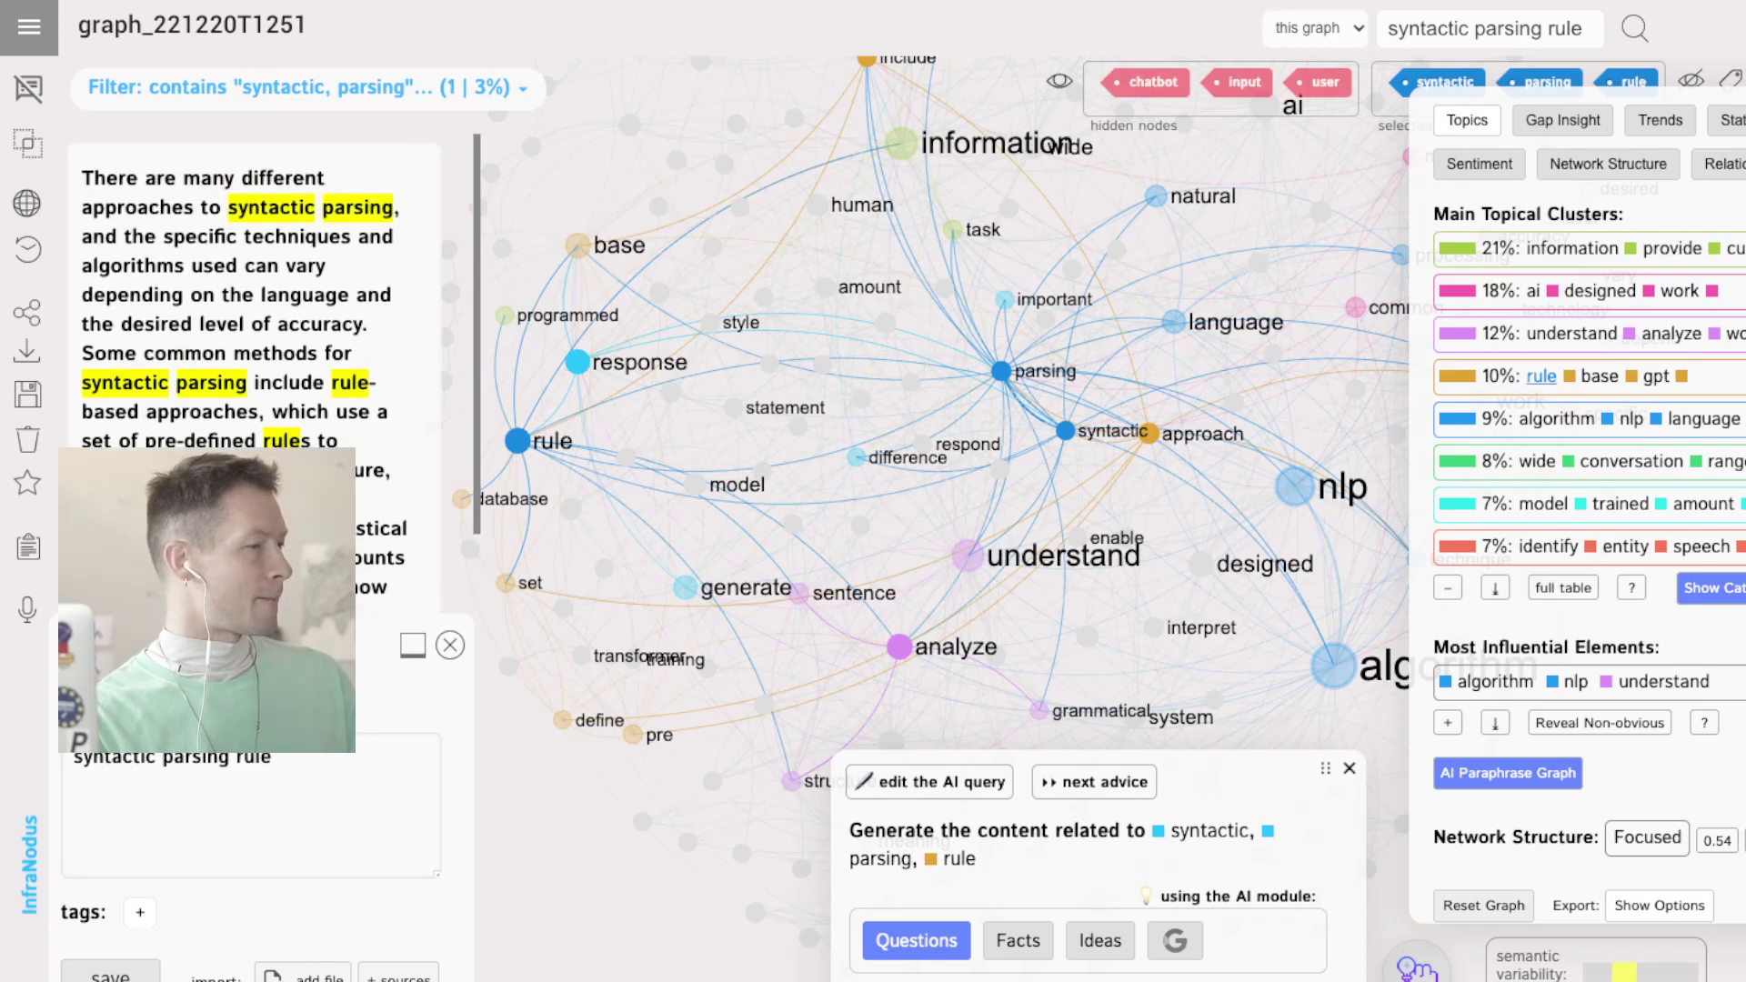
scroll(255, 291, "down", 2)
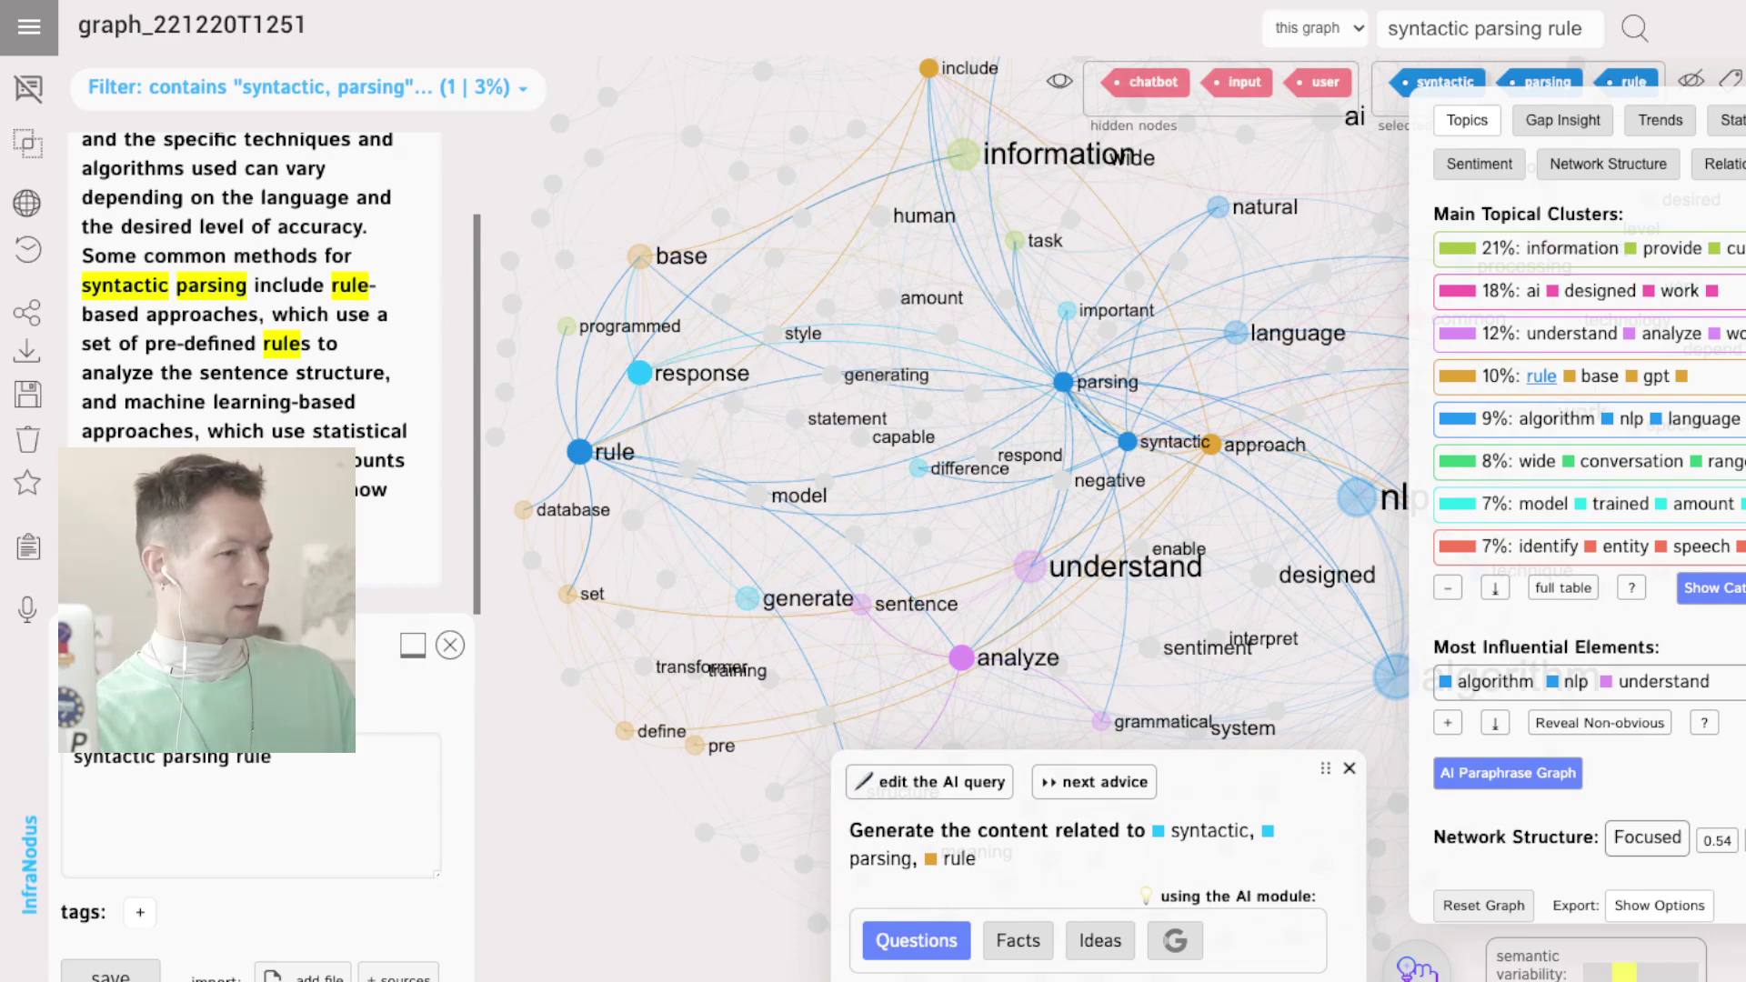
left_click(671, 257)
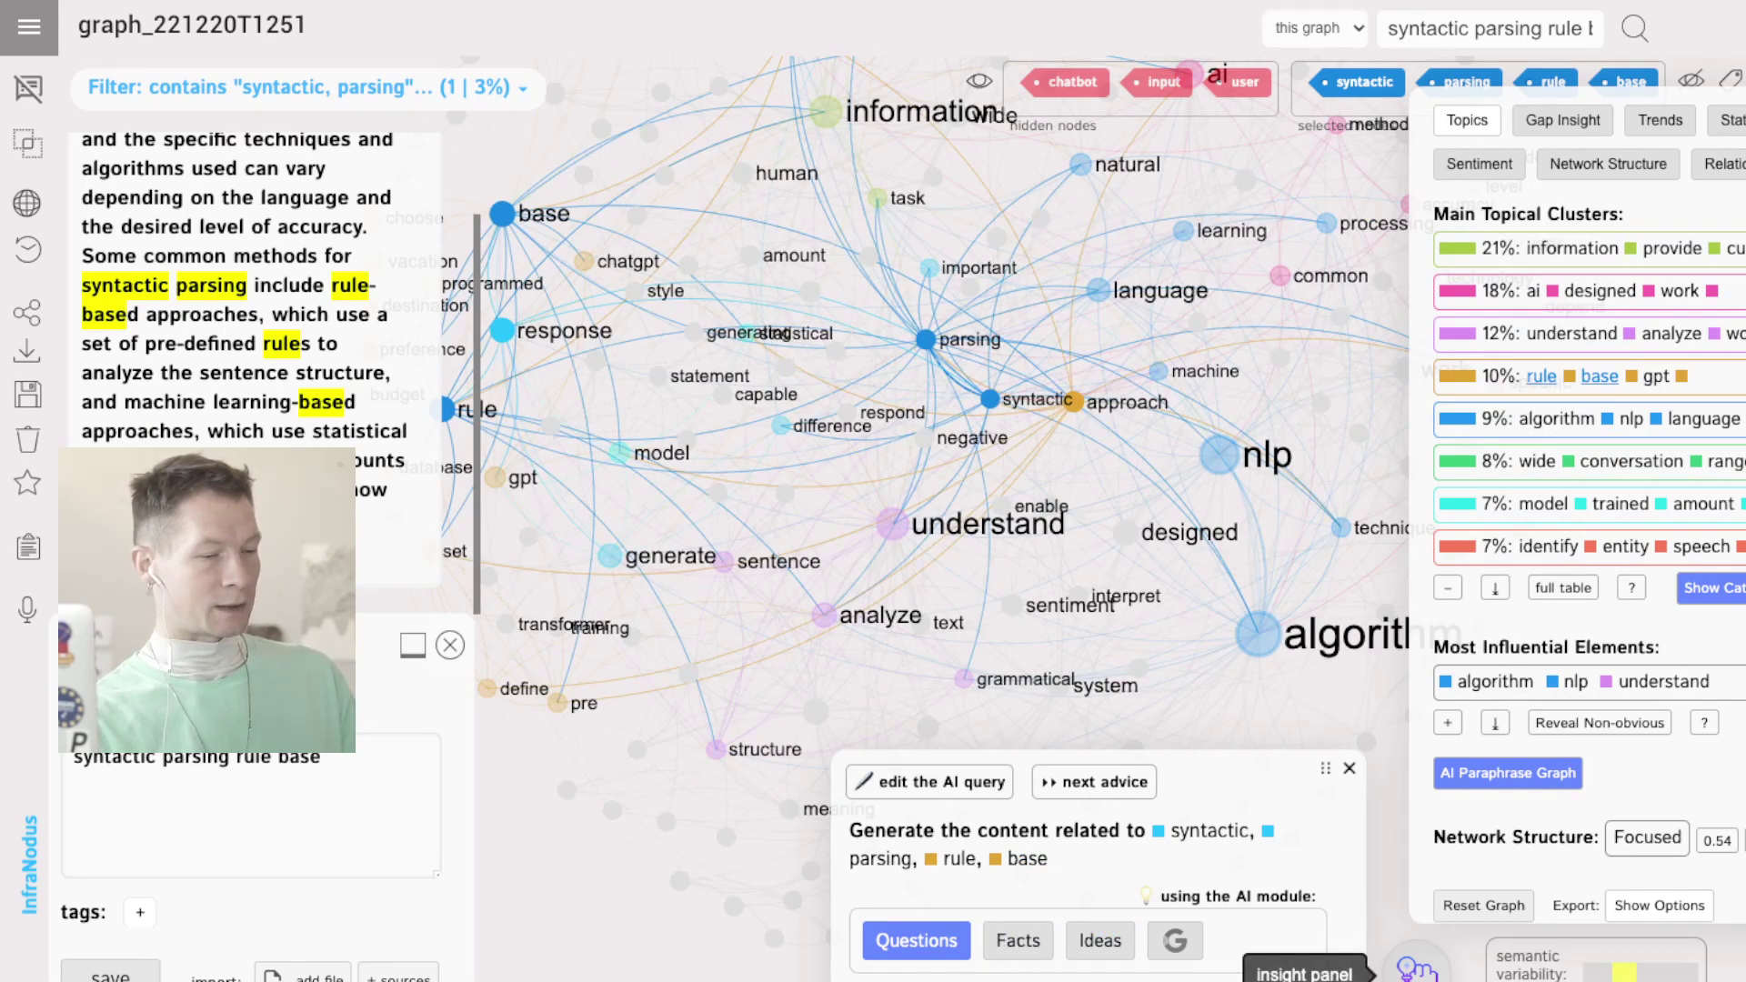
Generate AI questions for the selected nodes, save "How do infants learn syntactic parsing rules?" to the notes, and request more questions.
left_click(1416, 970)
left_click(1416, 968)
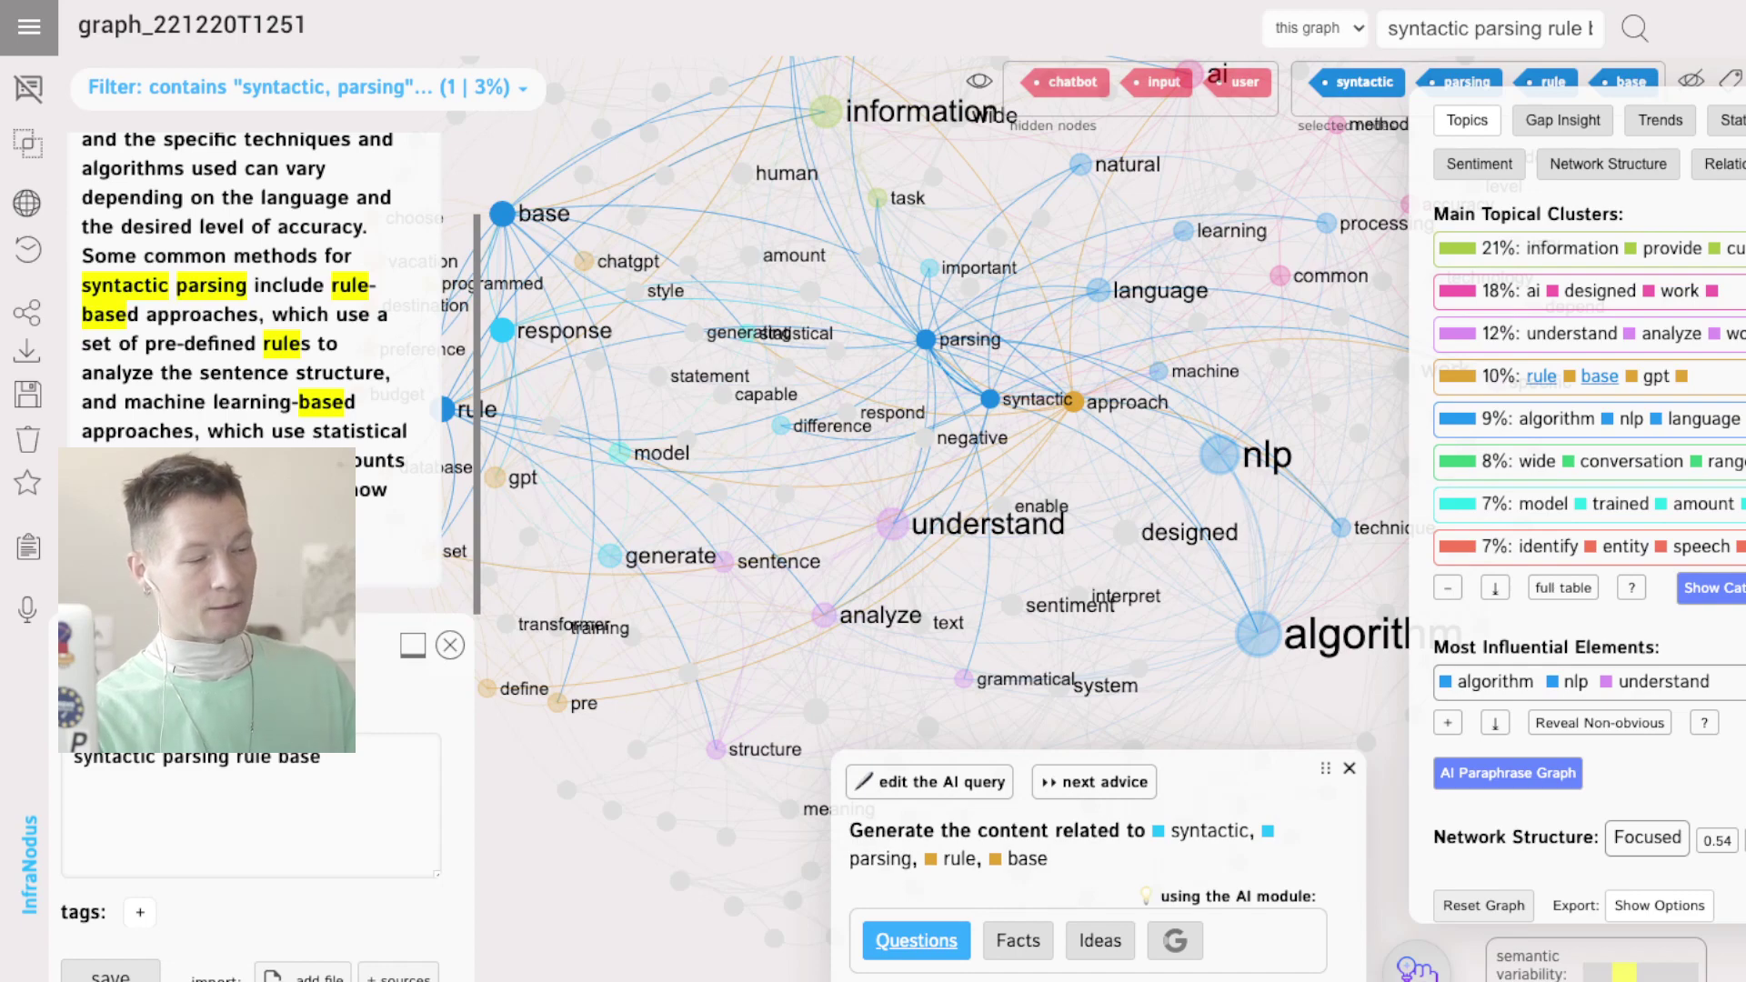
left_click(916, 942)
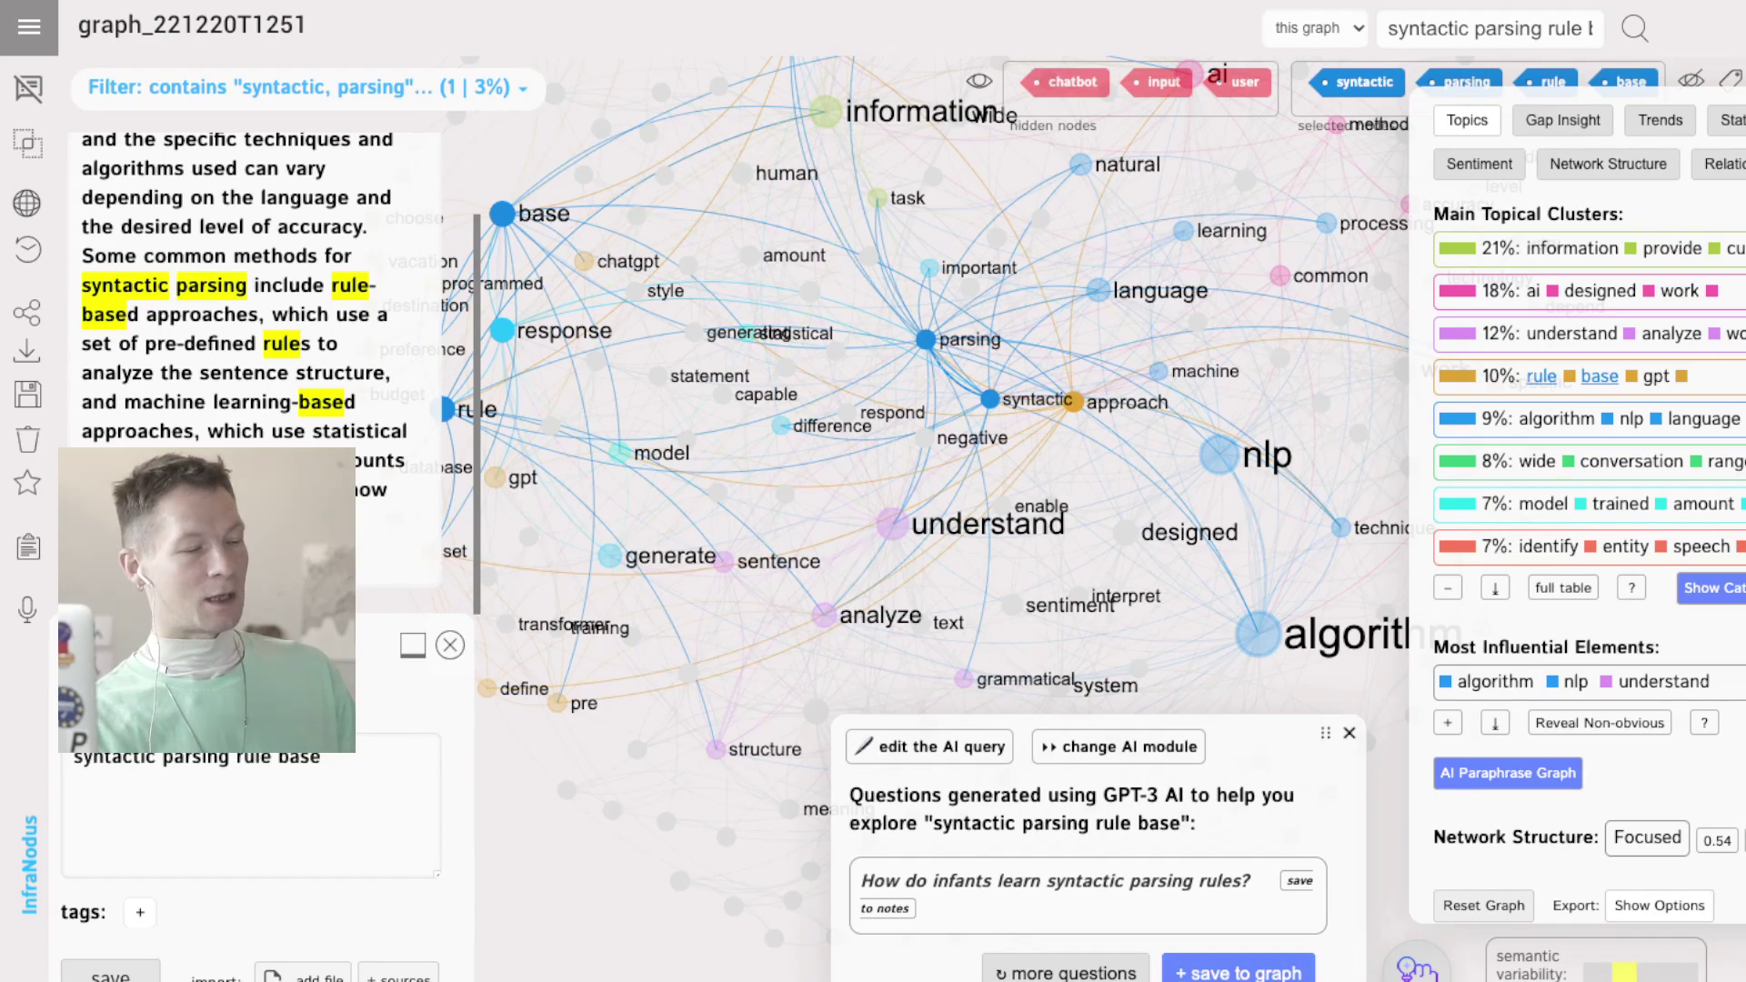
left_click(1299, 881)
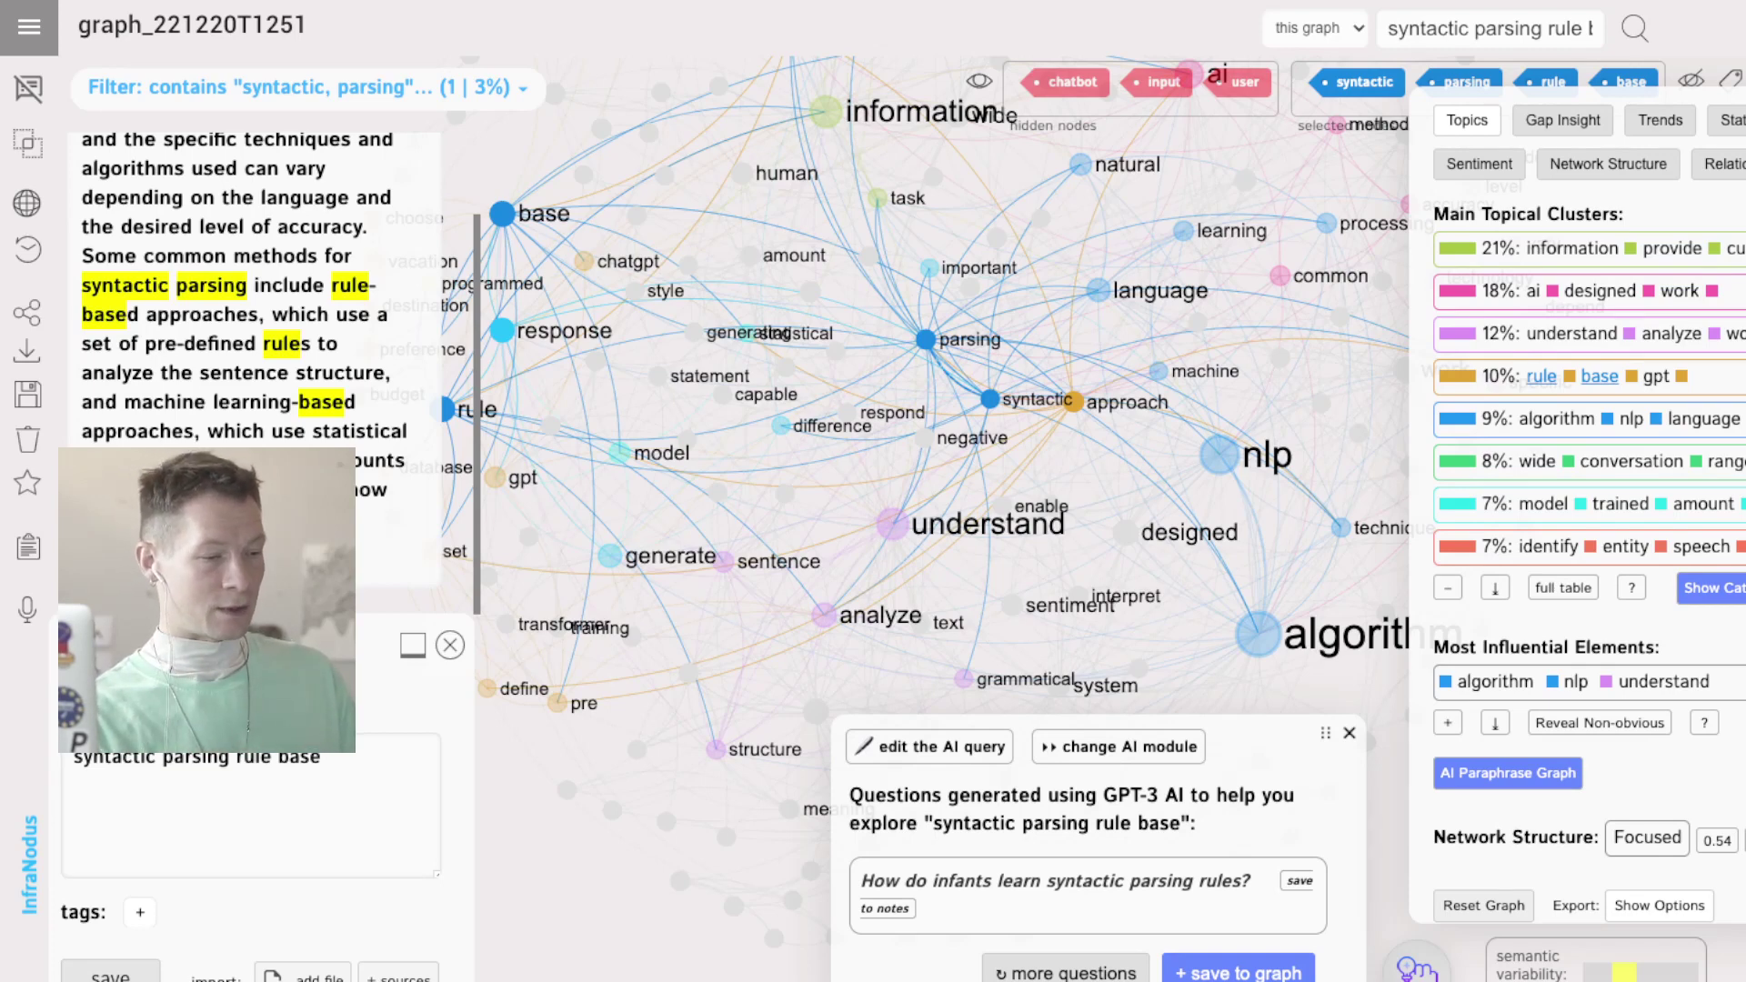
left_click(1065, 971)
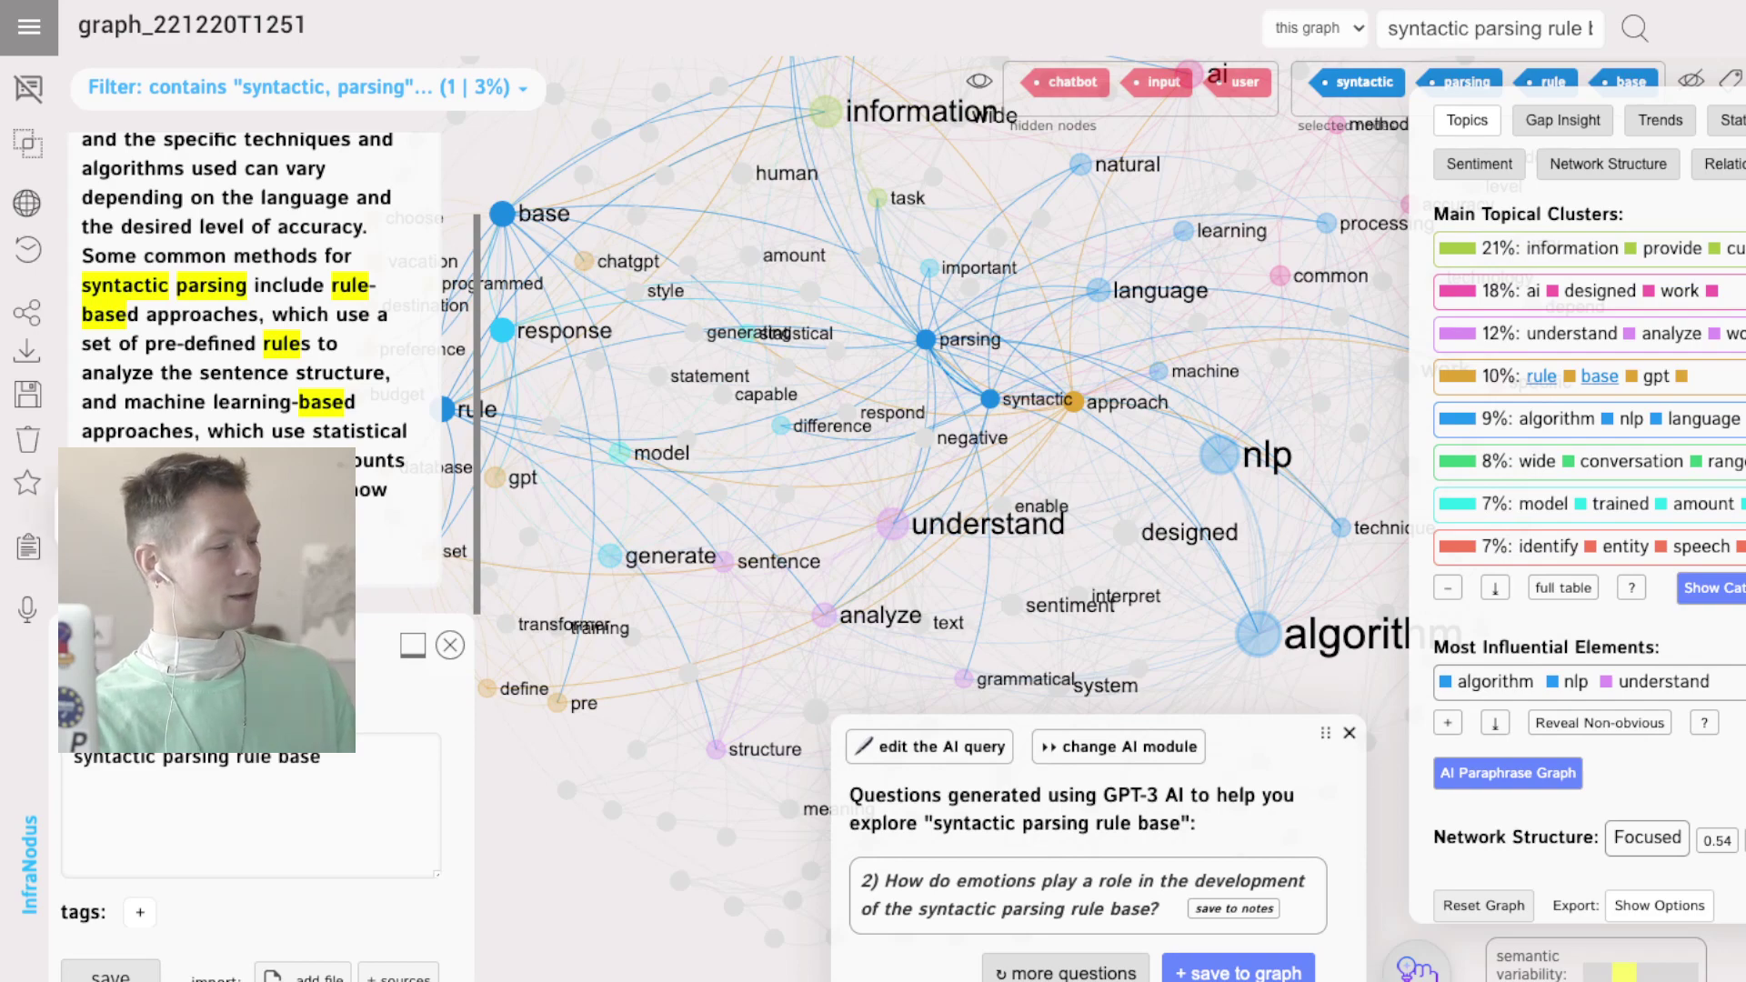
Save the question about emotions' role in developing the syntactic parsing rule base to the notes, and generate more questions.
left_click(1234, 910)
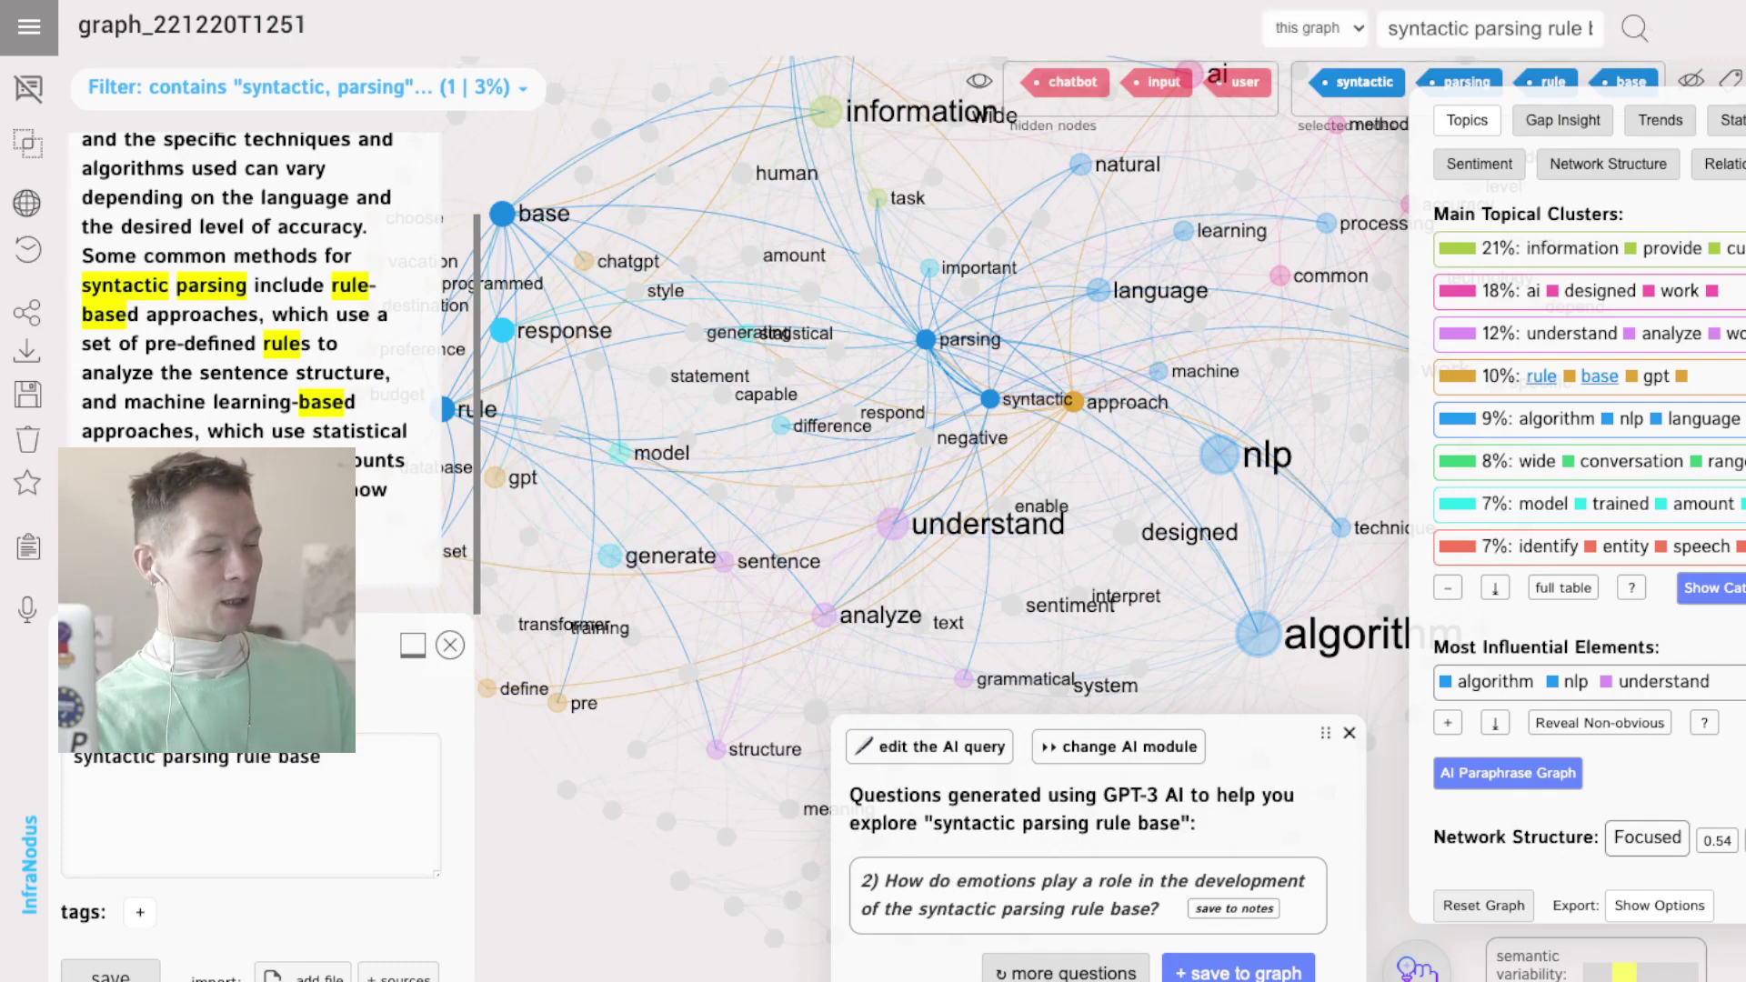
left_click(1065, 972)
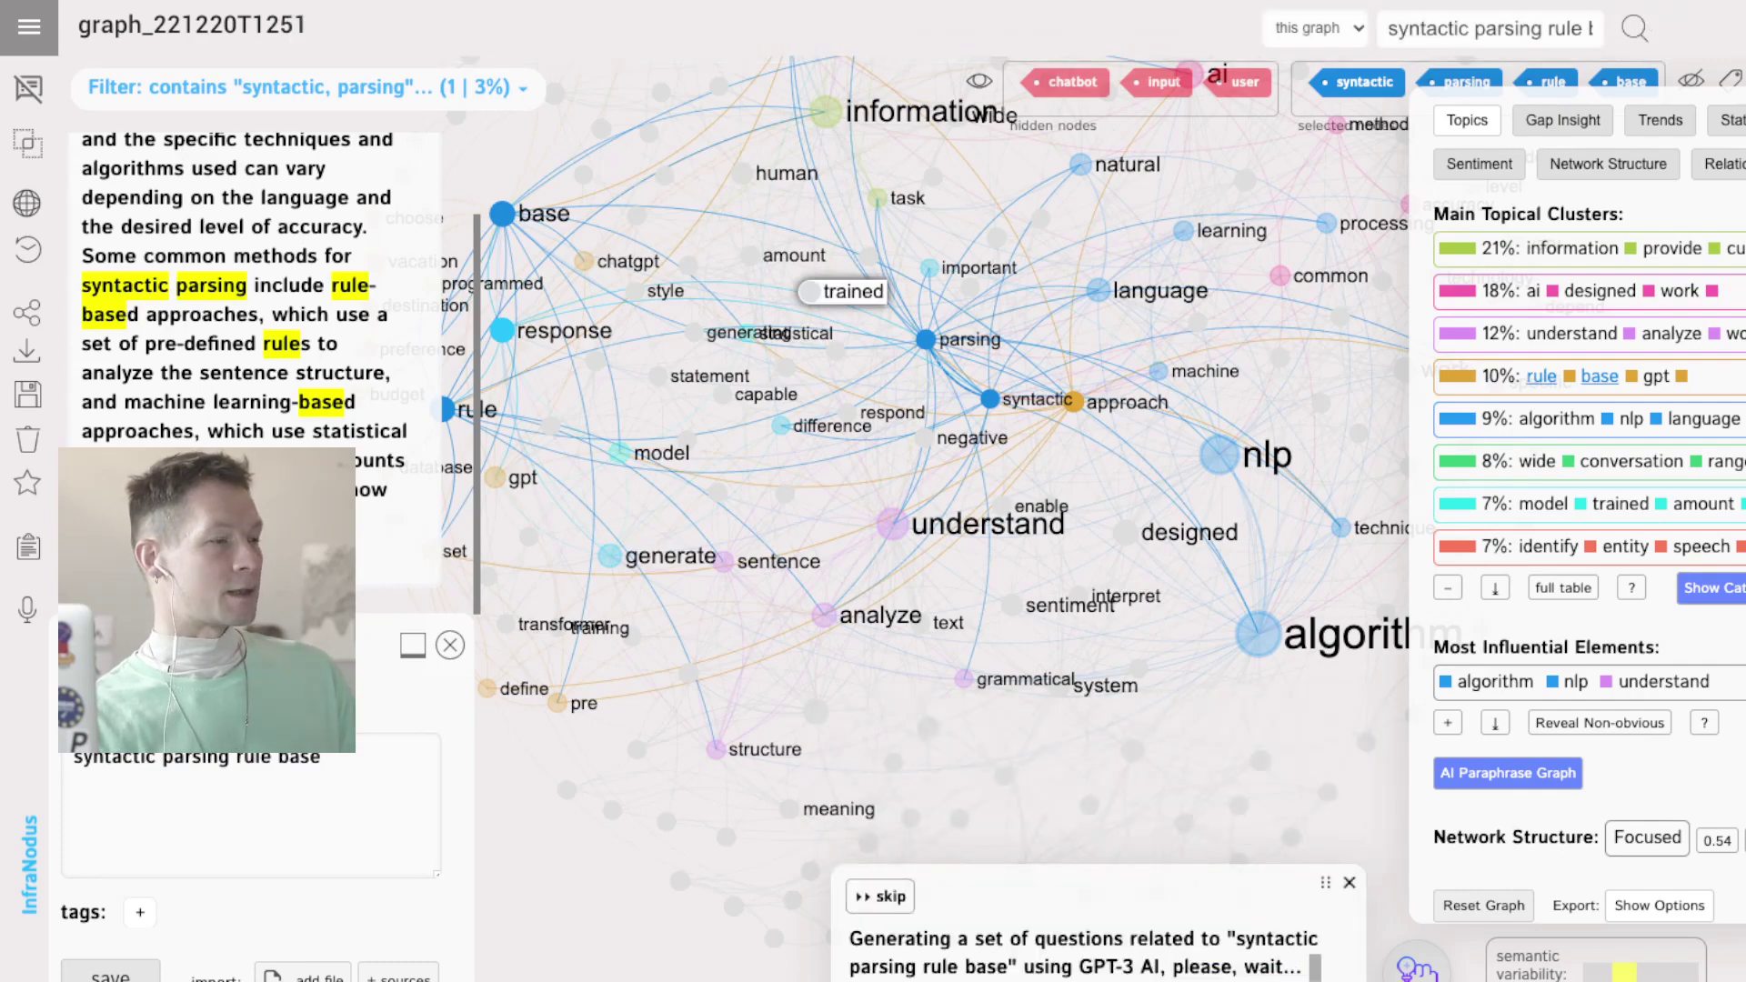
Switch to ChatGPT and ask "What are the different uses of syntactic parsing apart from AI chat bots?".
key("ctrl+Tab")
left_click(675, 934)
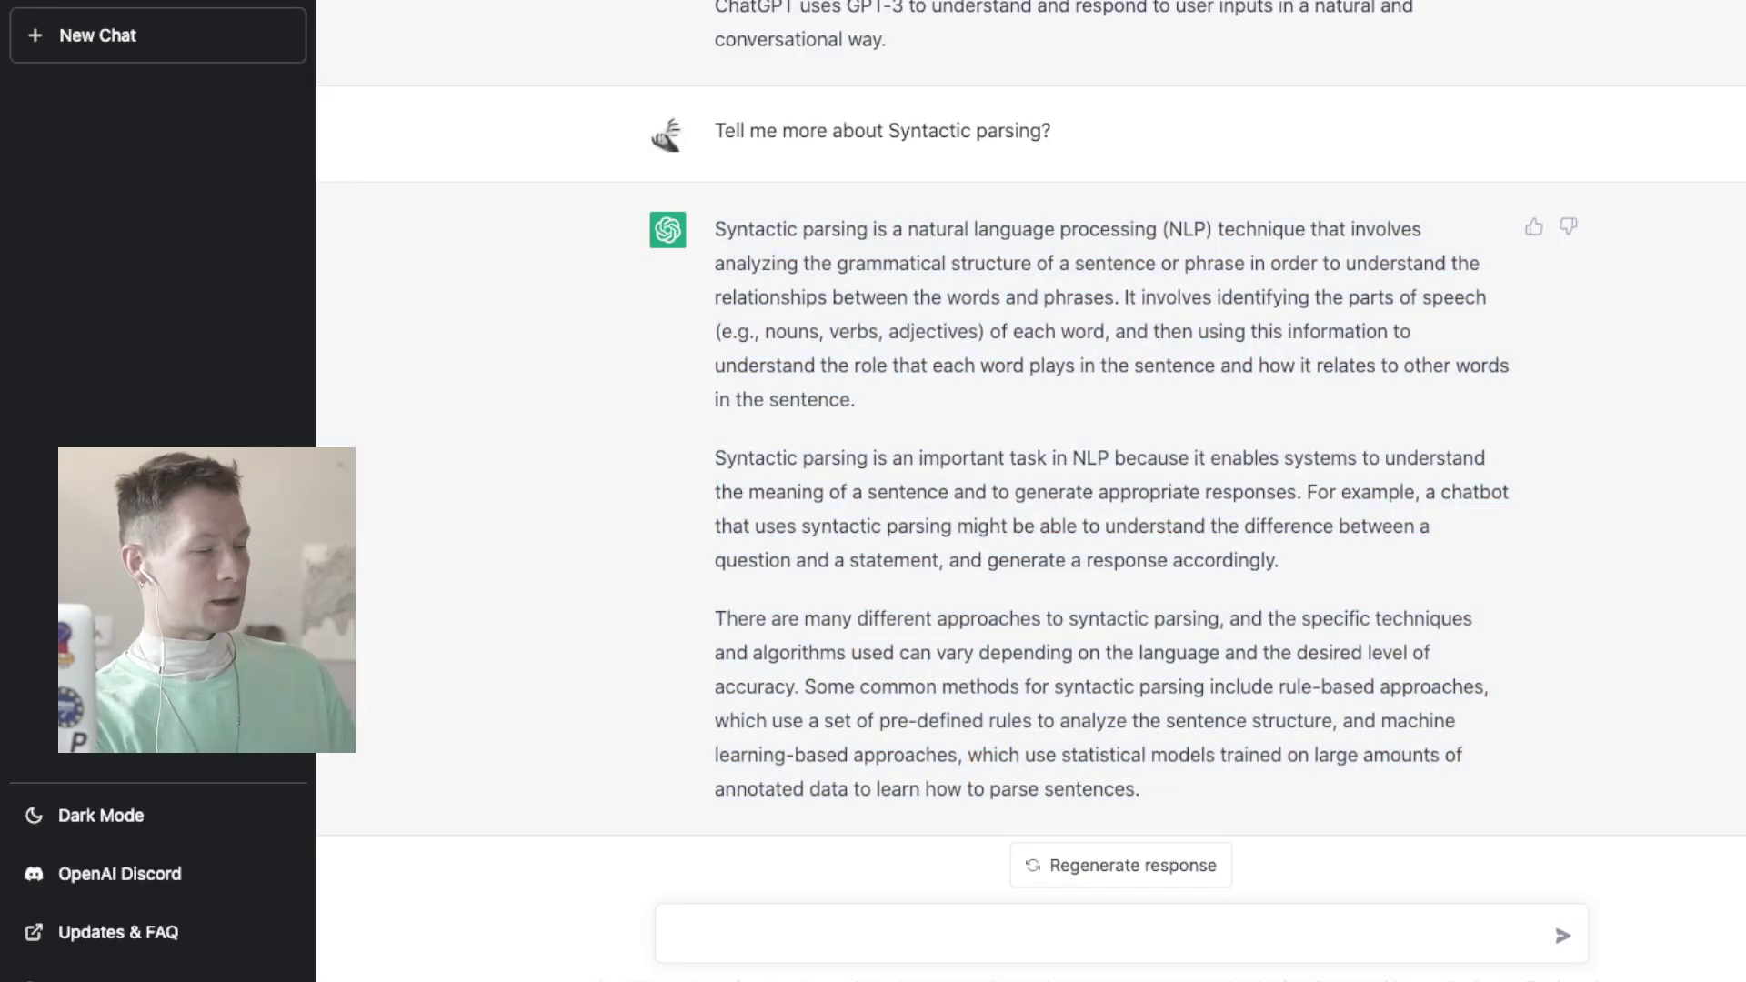
type("What a")
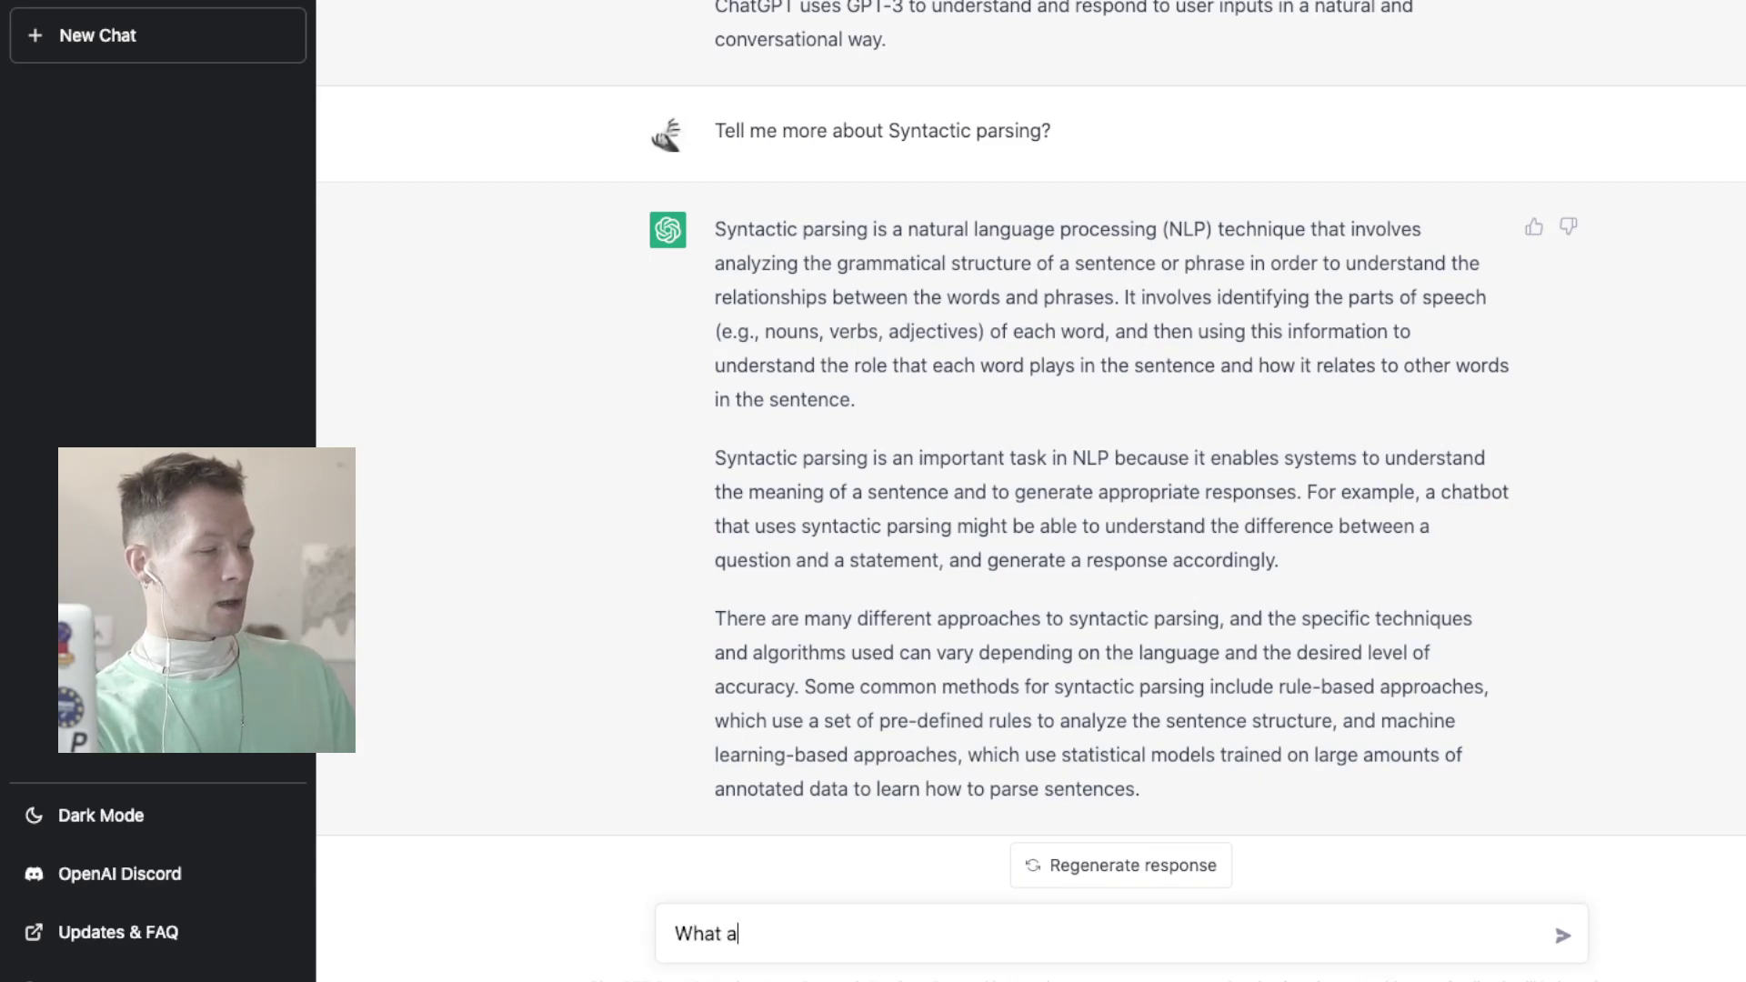
type("re the differ")
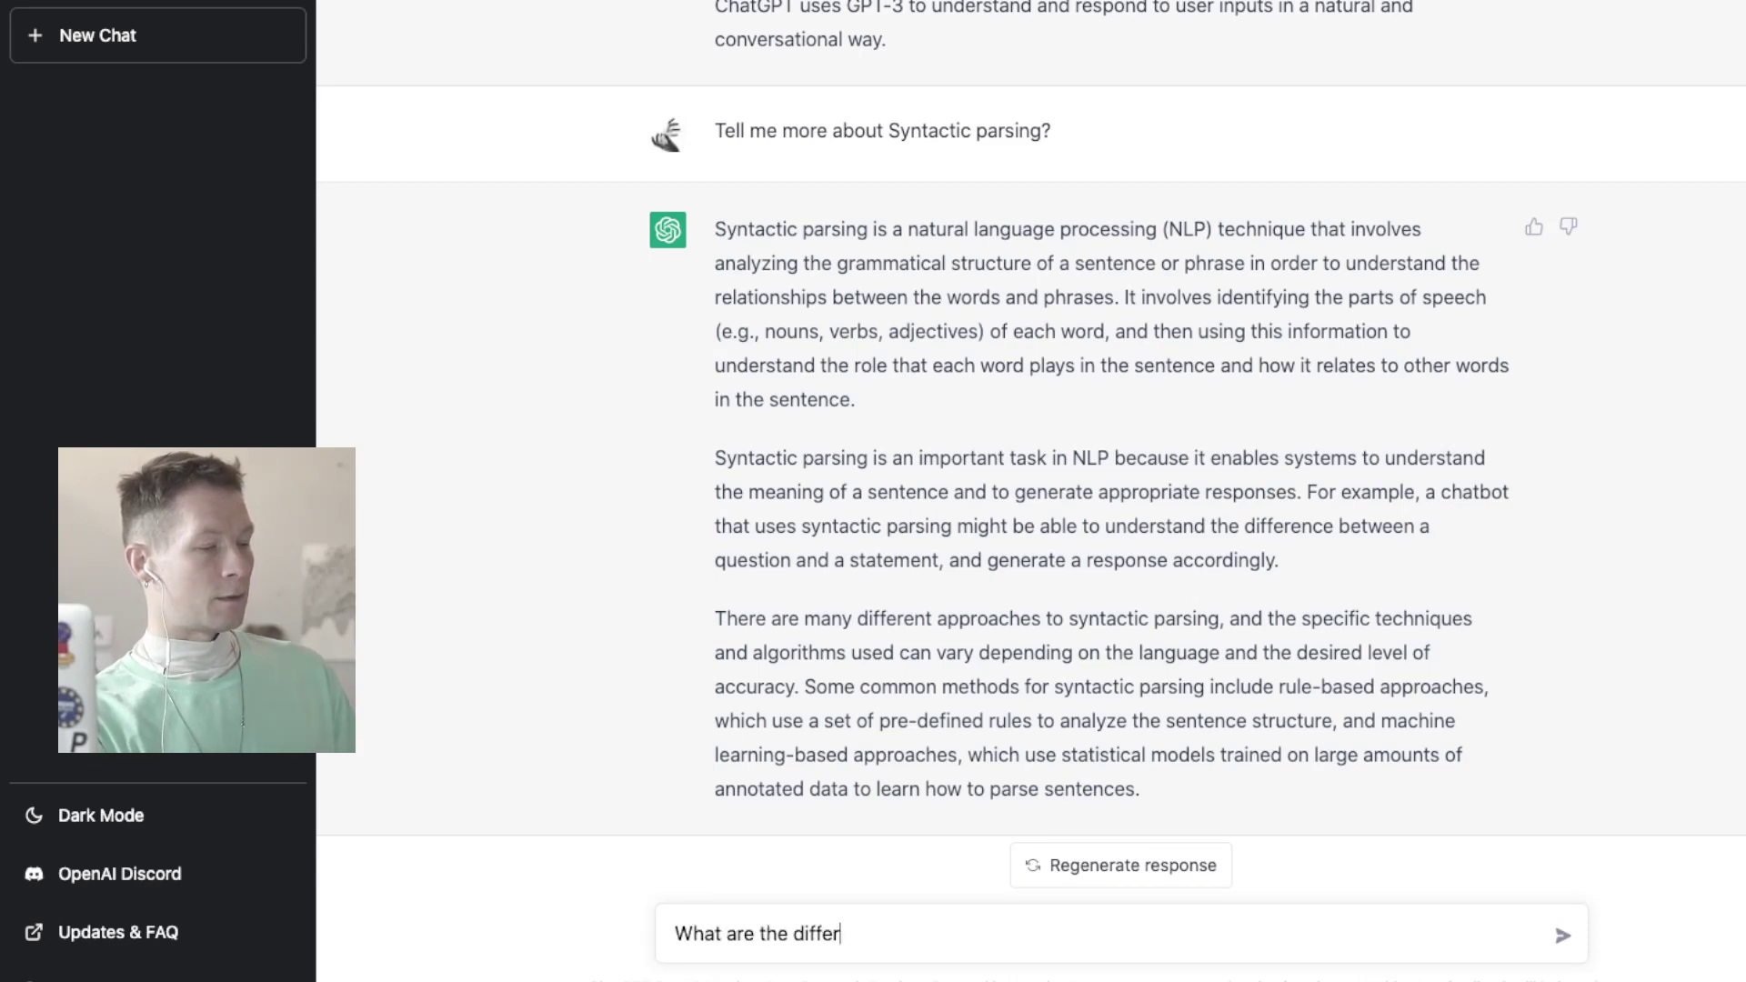
type("ent uses of sym")
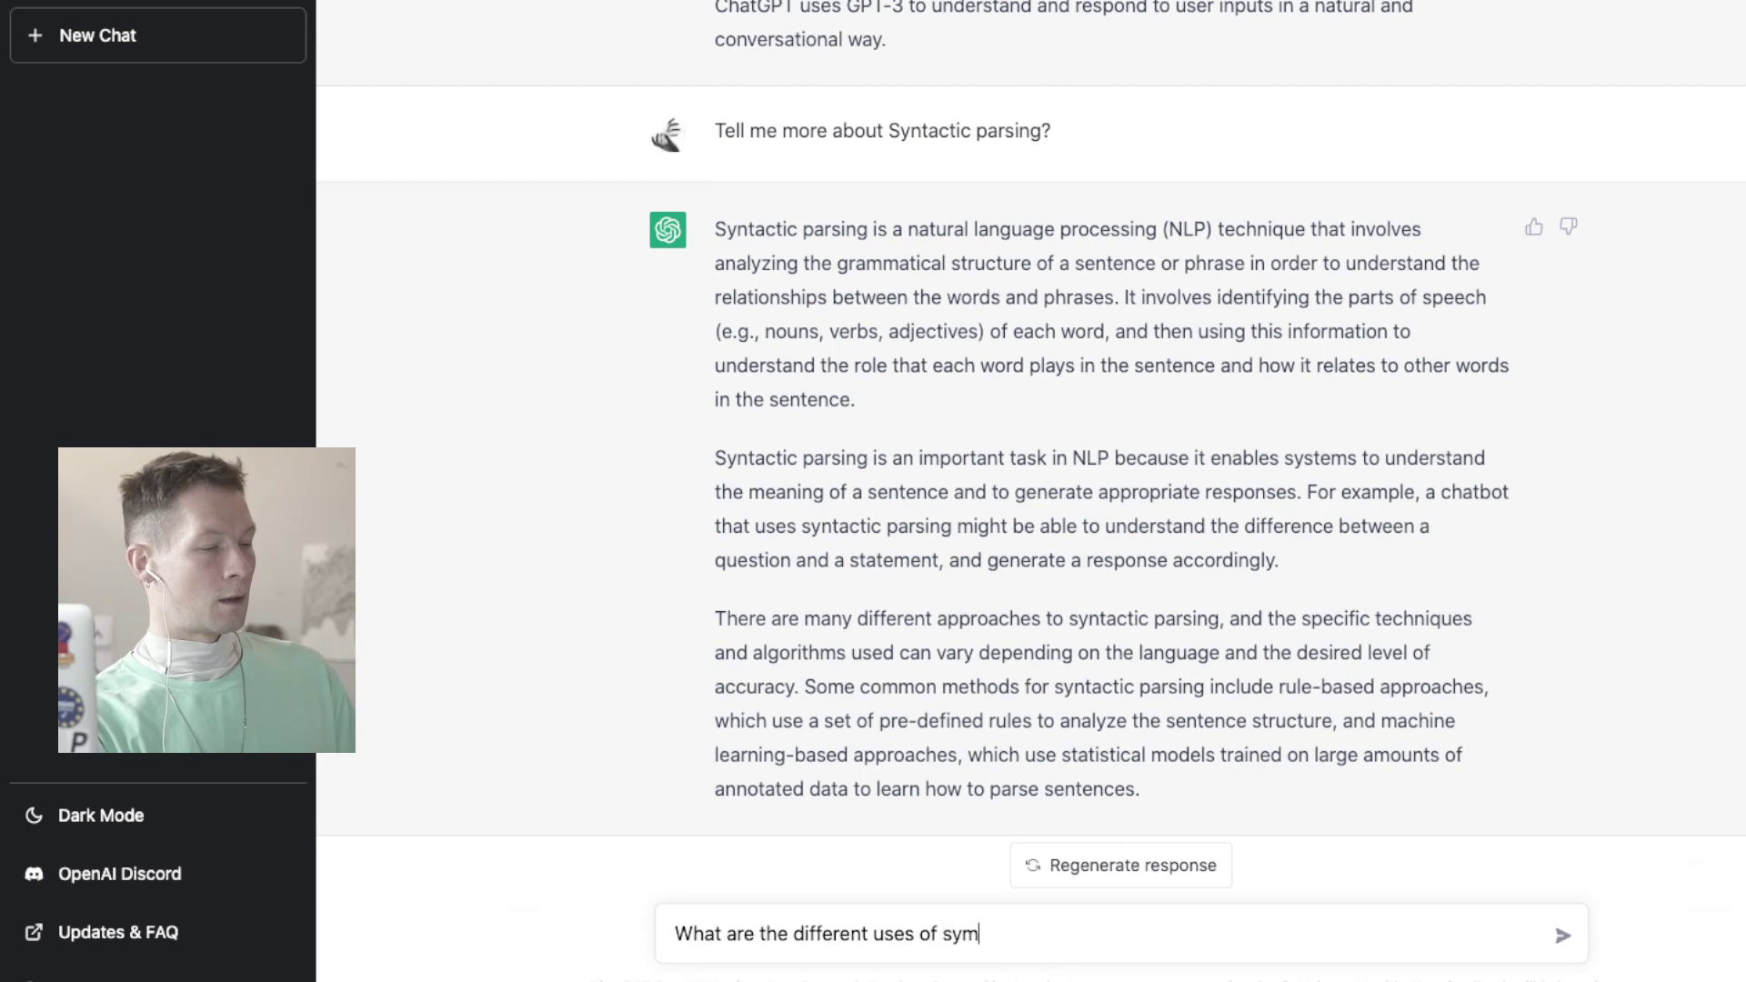
key("BackSpace")
type("n")
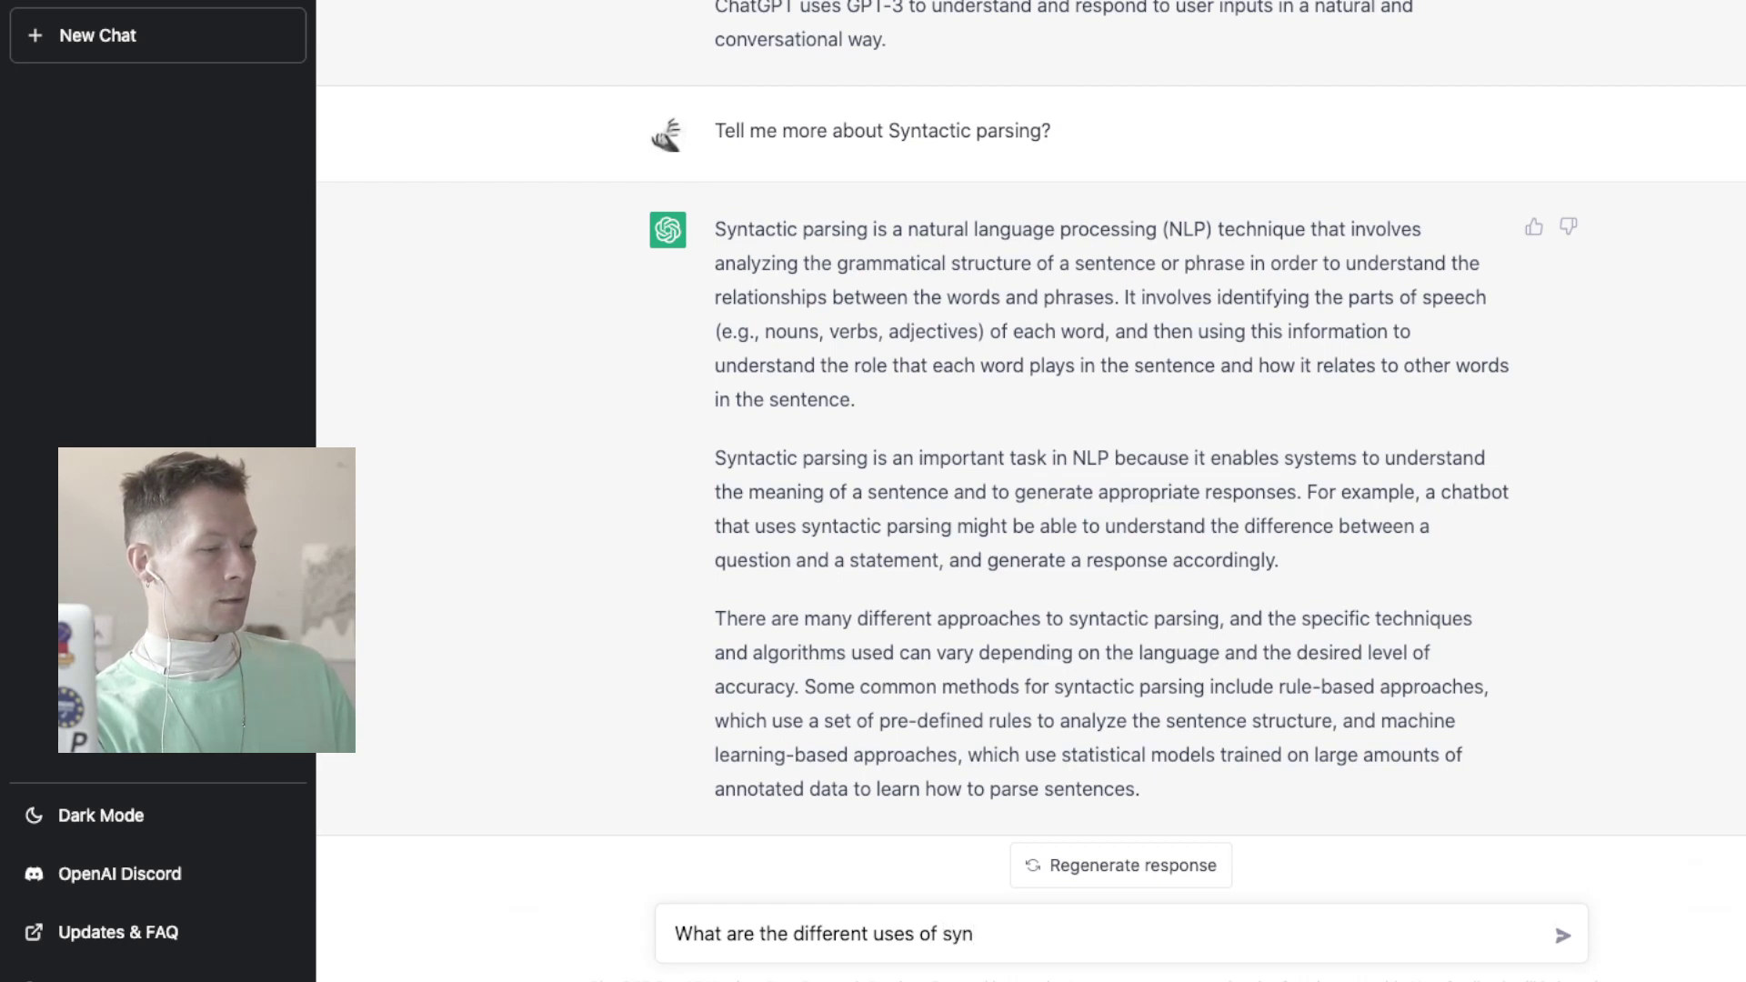
type("tactic pars")
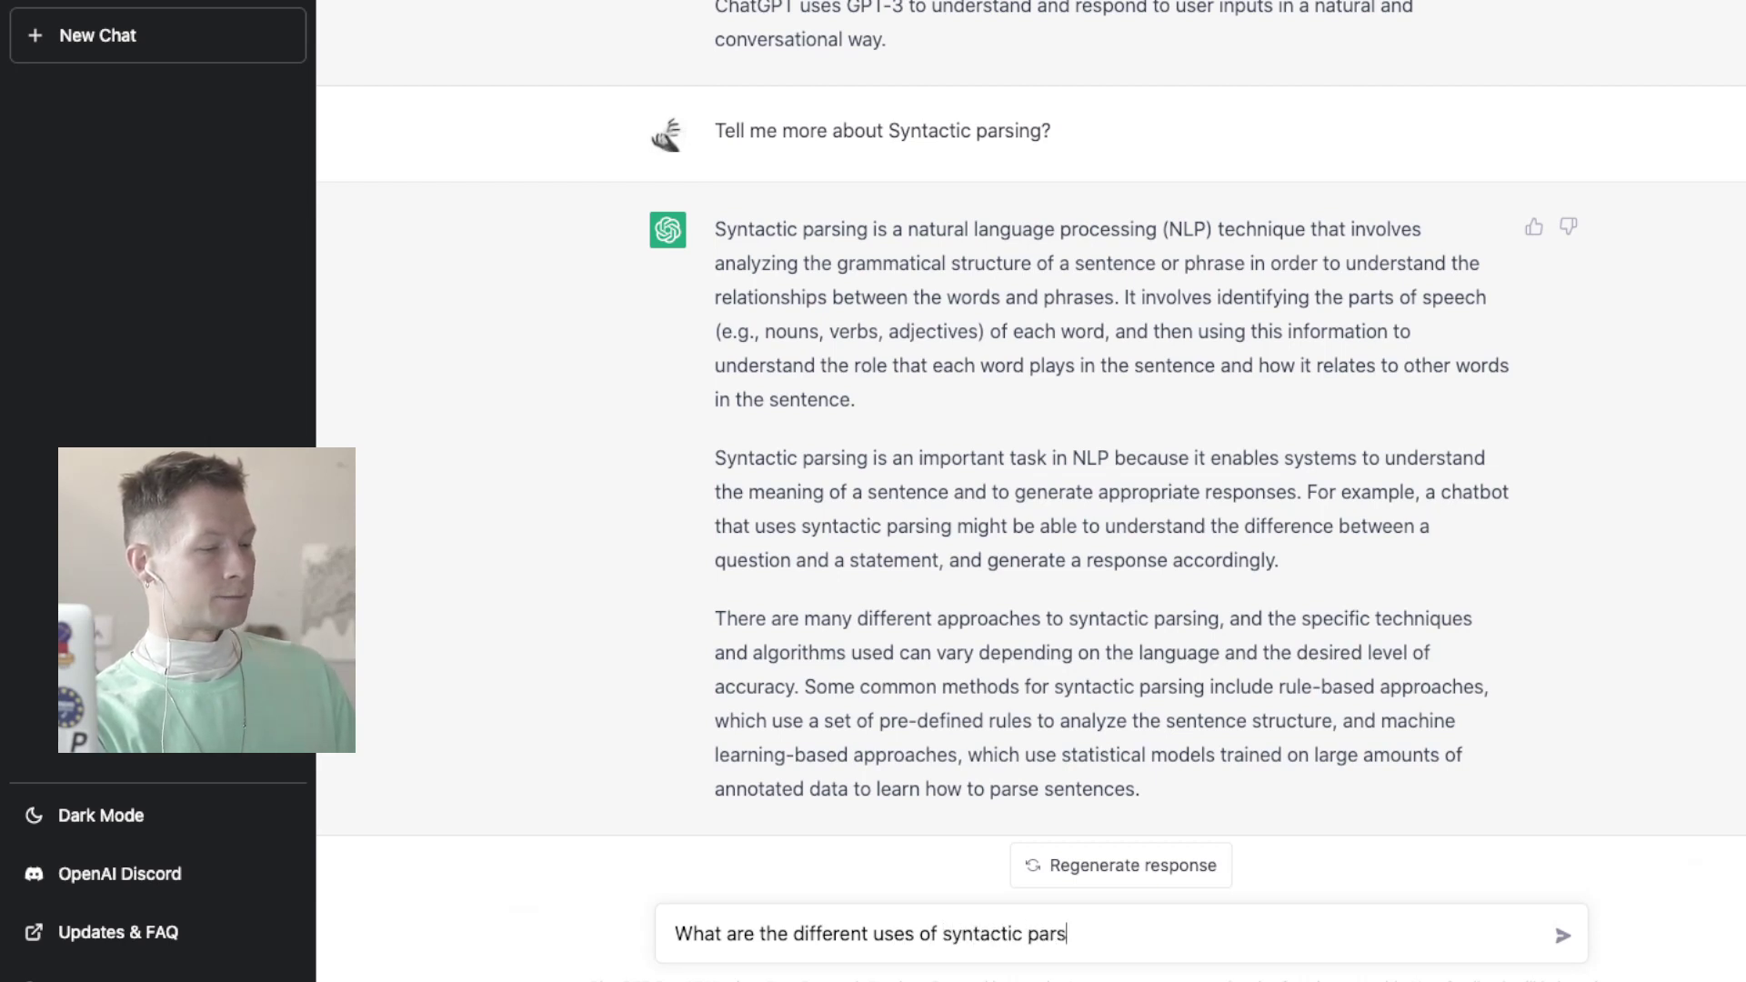
type("ing apart fr")
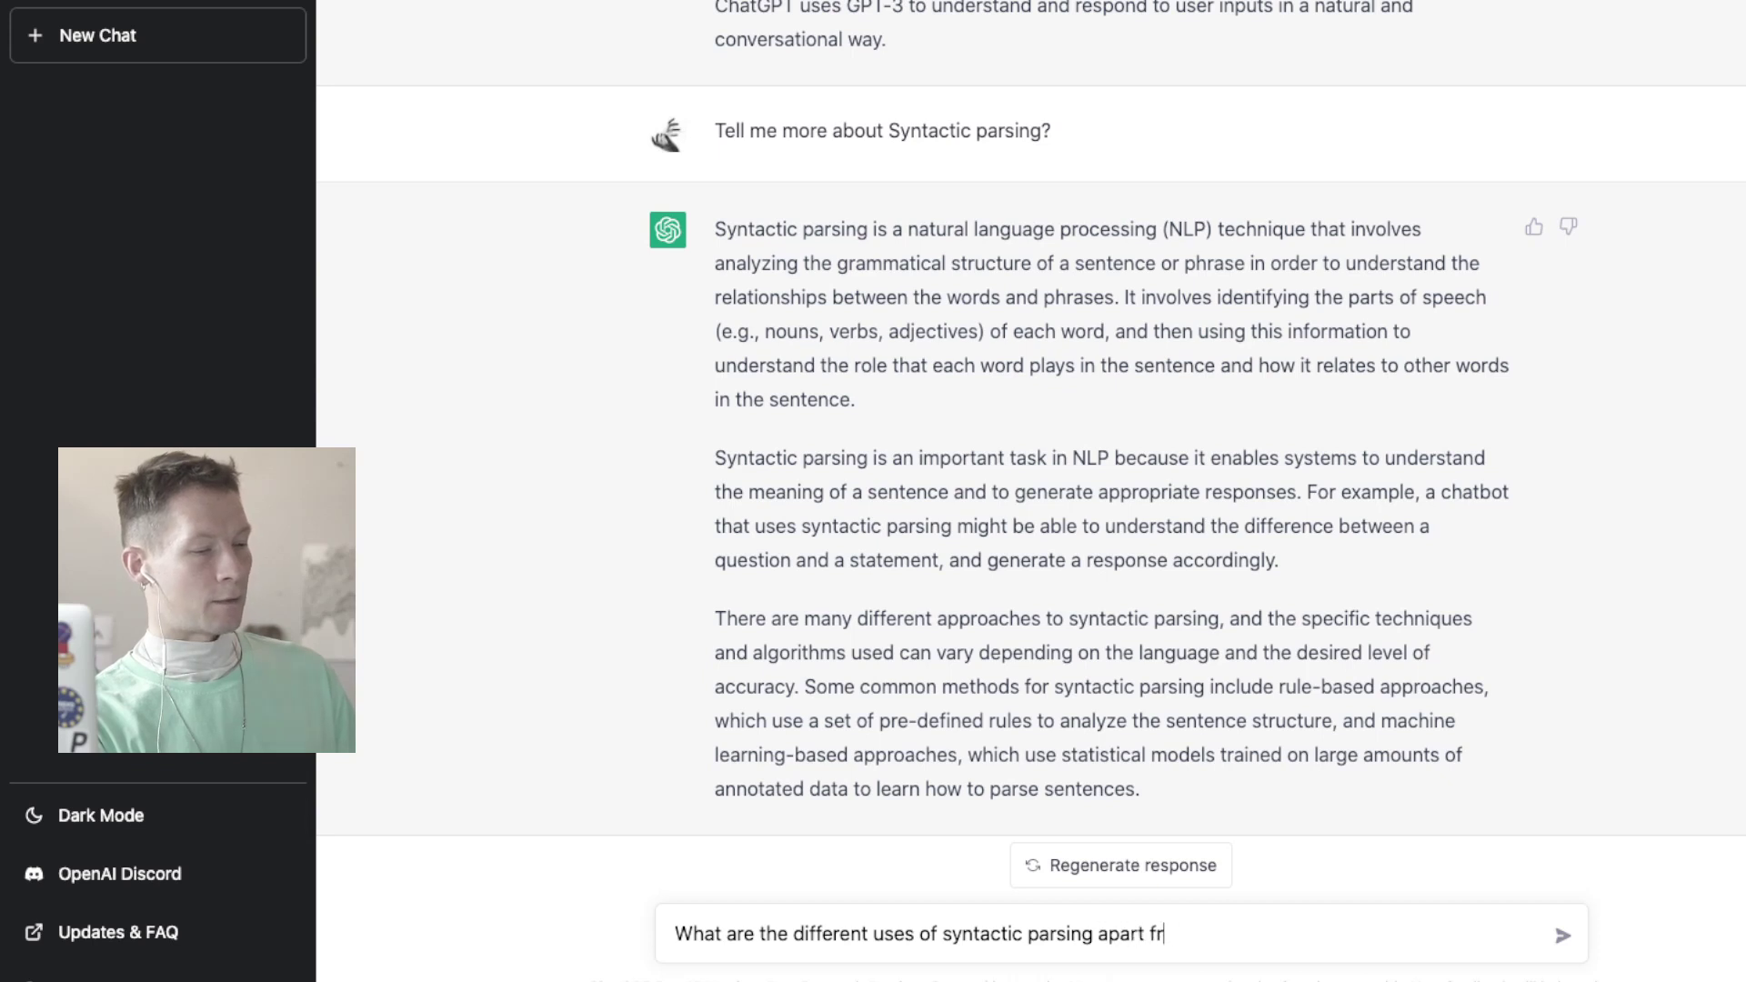
type("om chat")
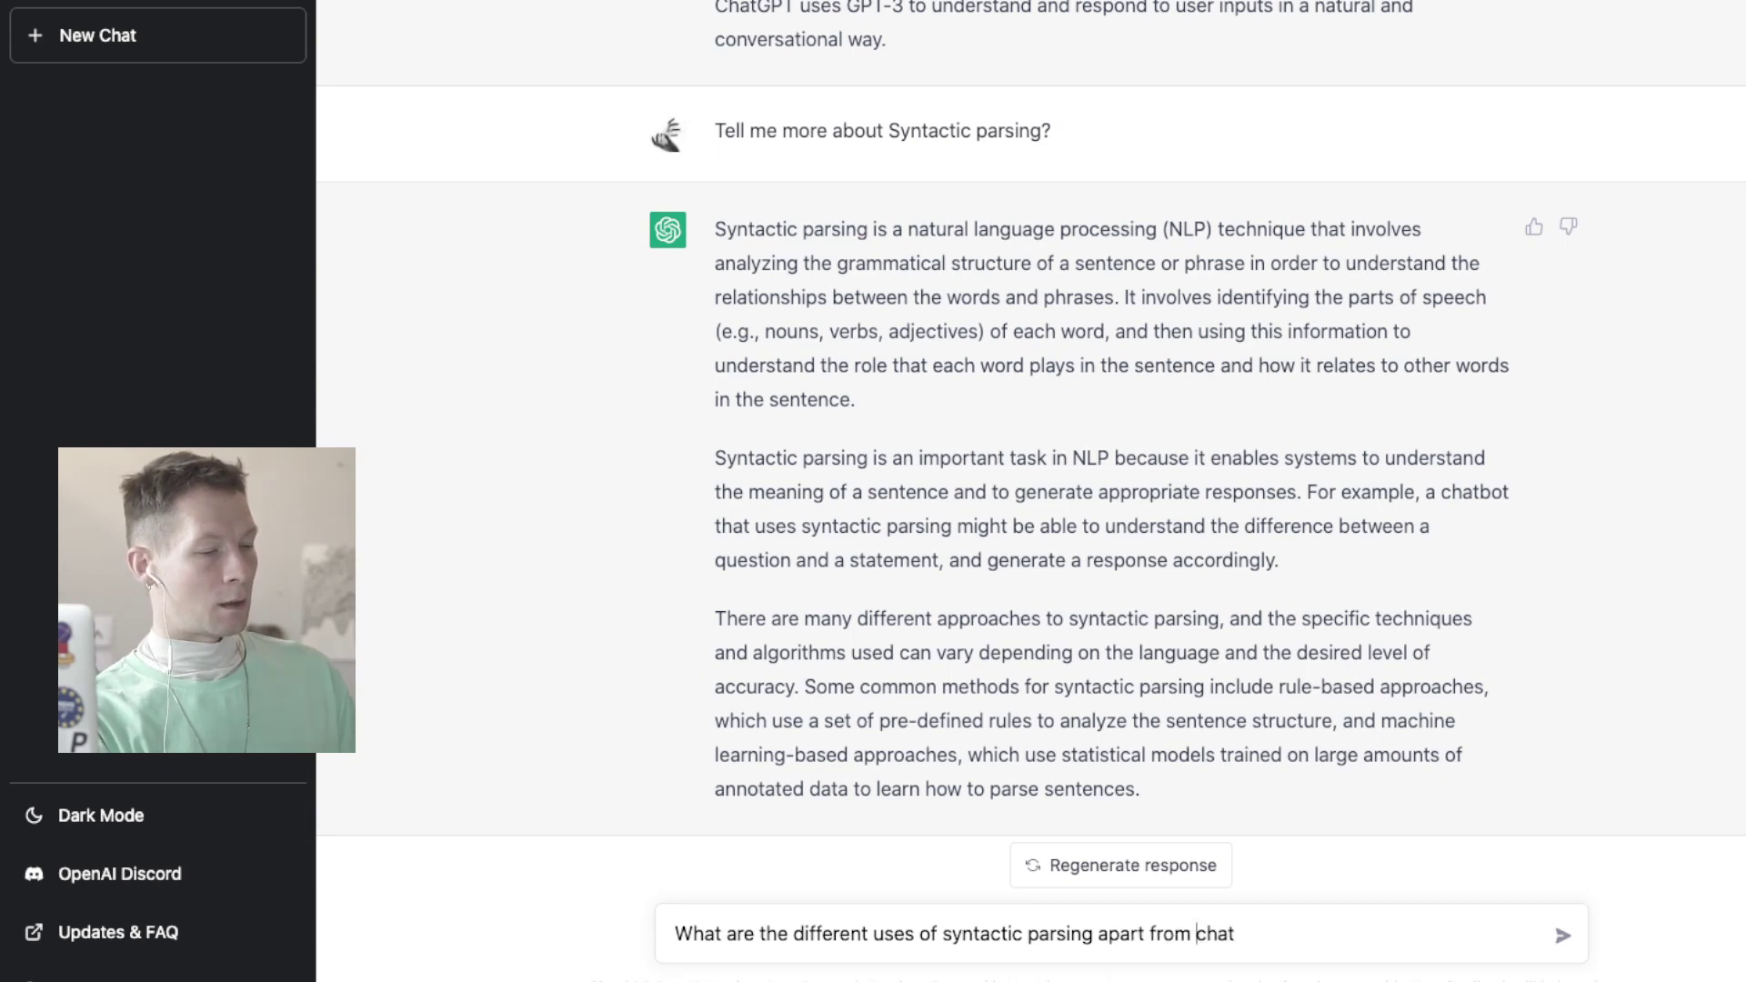
type("AI BOT")
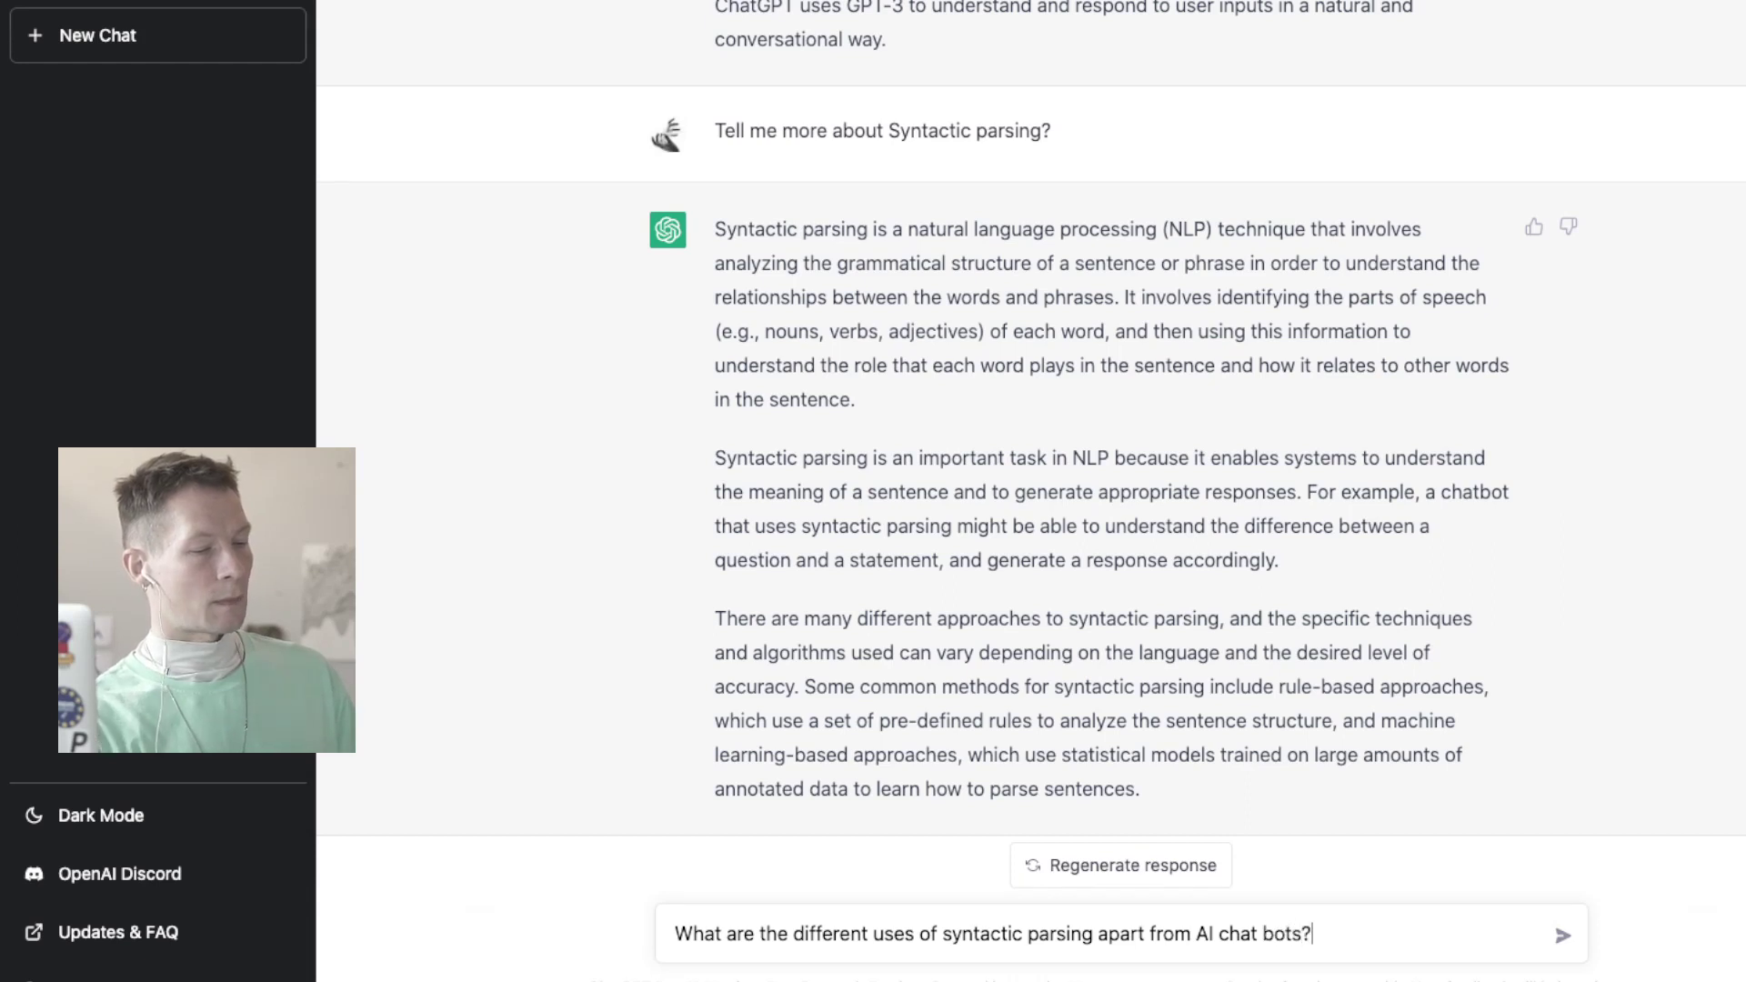
type("s?")
key("Return")
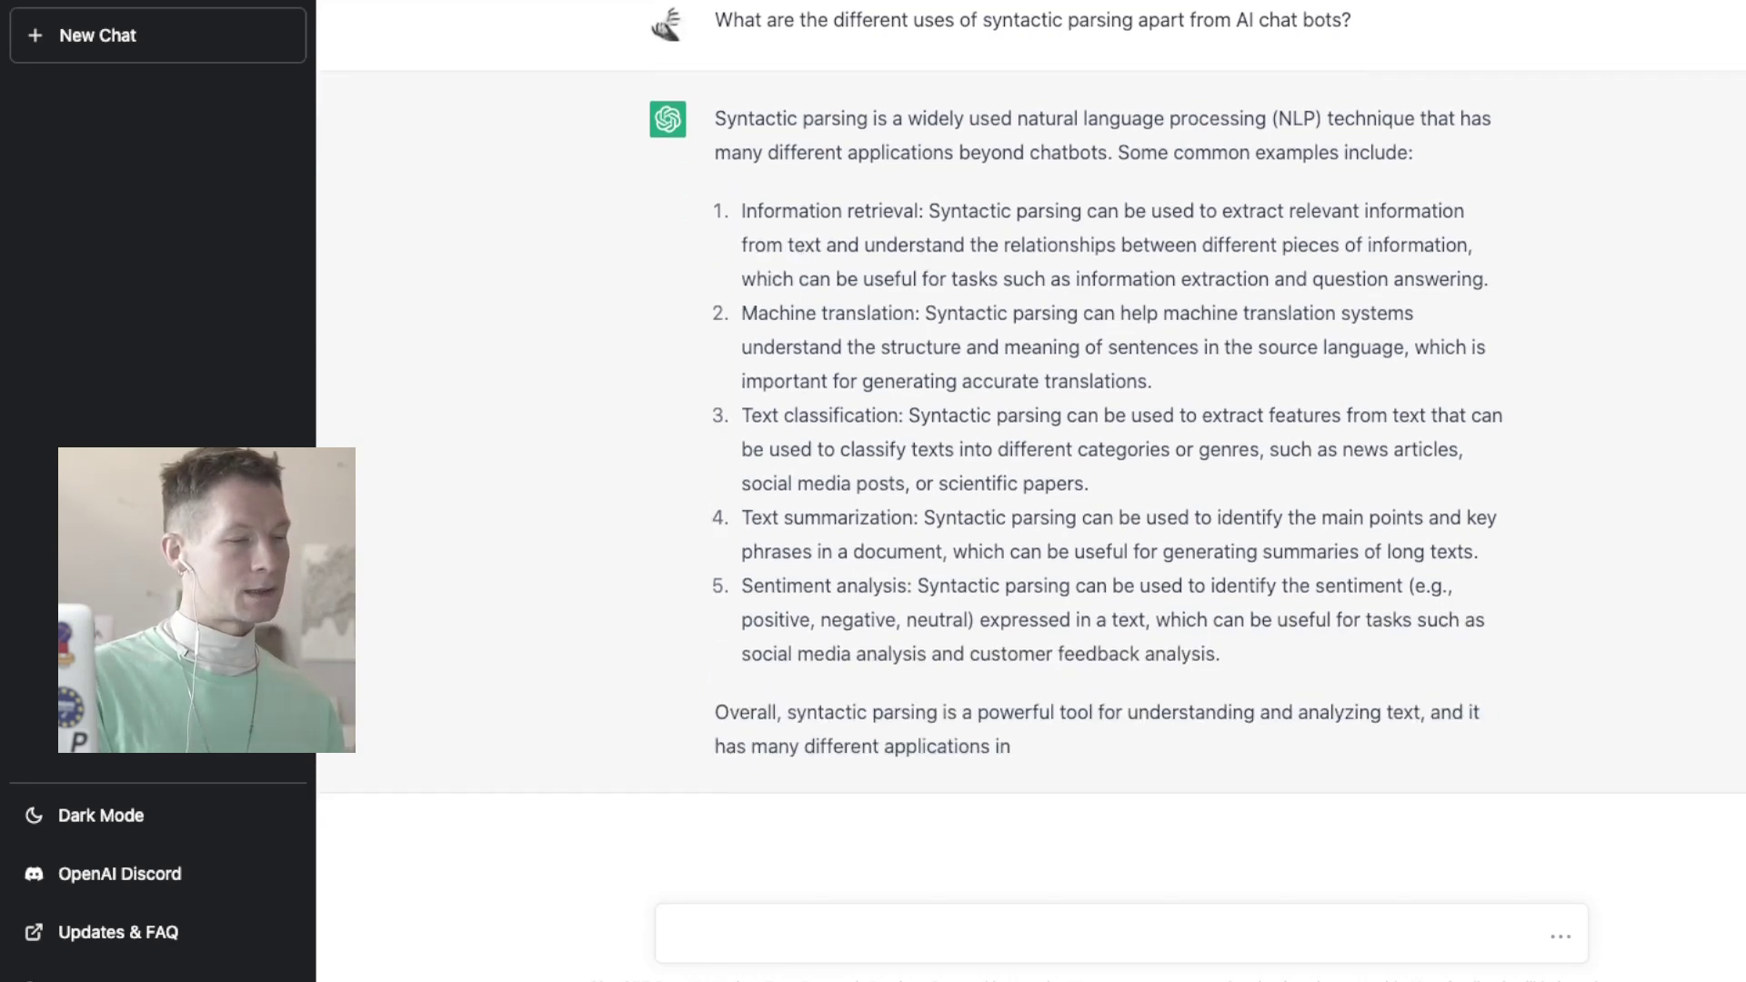
Copy ChatGPT's full answer on syntactic parsing uses and add it as new statements to the InfraNodus graph.
left_click_drag(1217, 747, 714, 118)
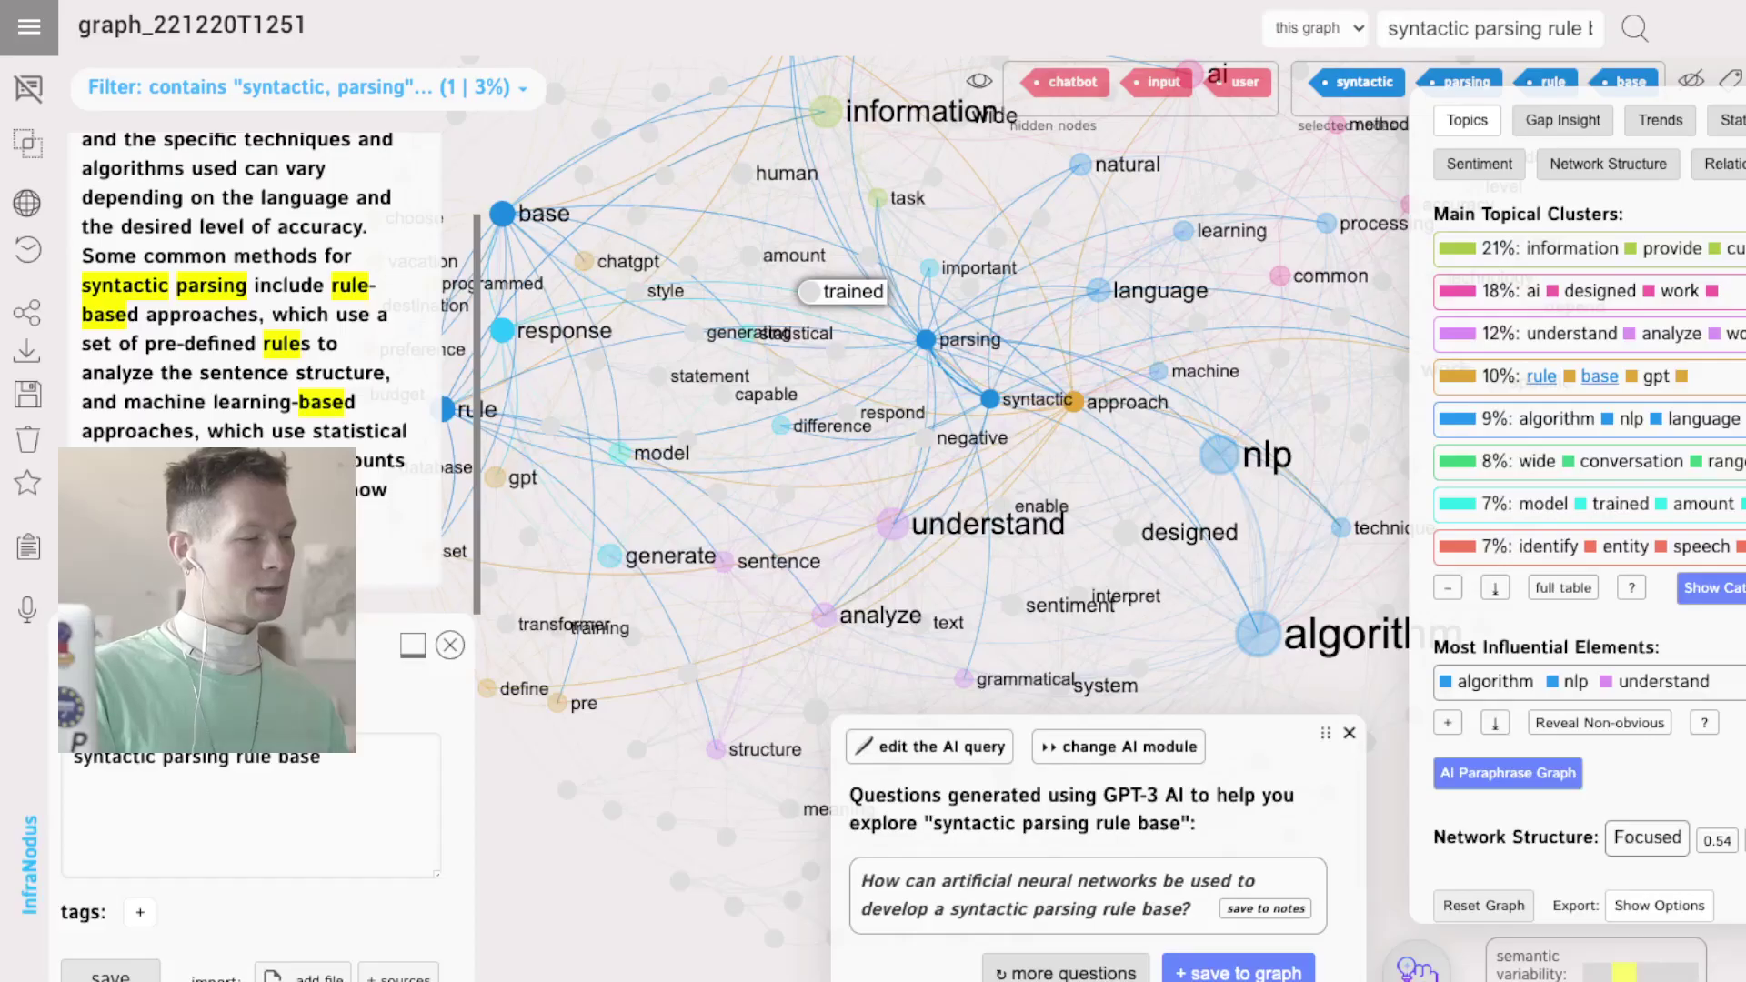
key("ctrl+v")
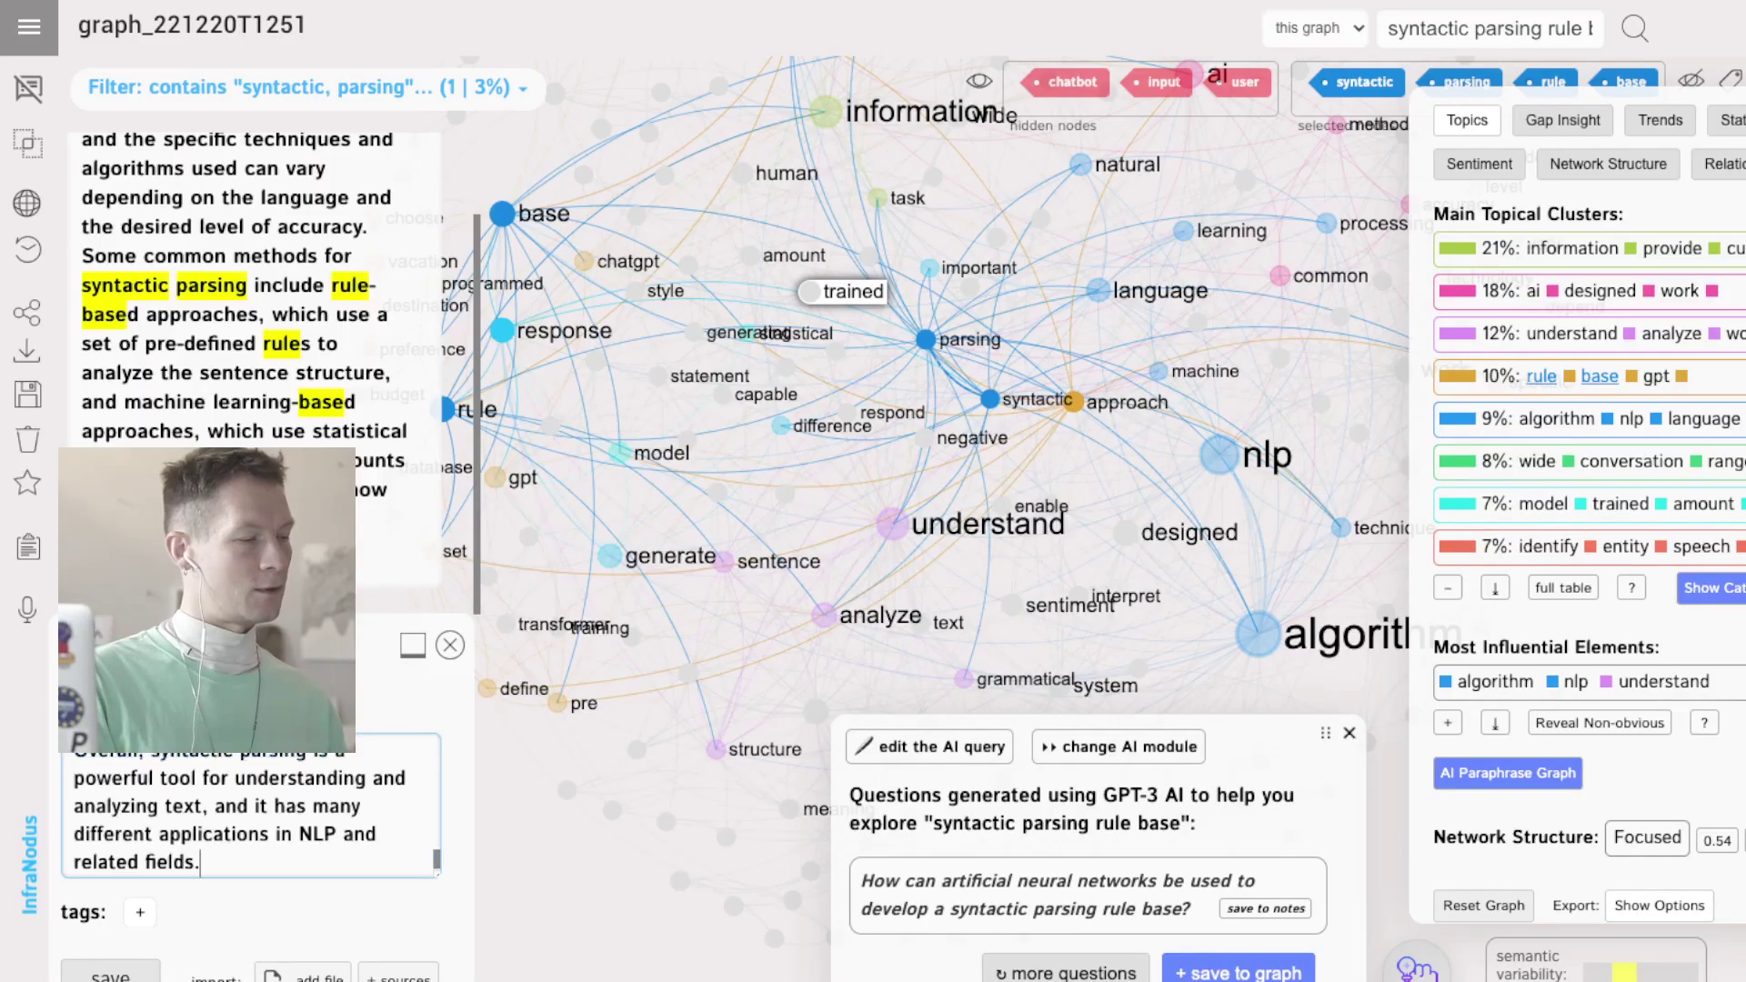
key("Return")
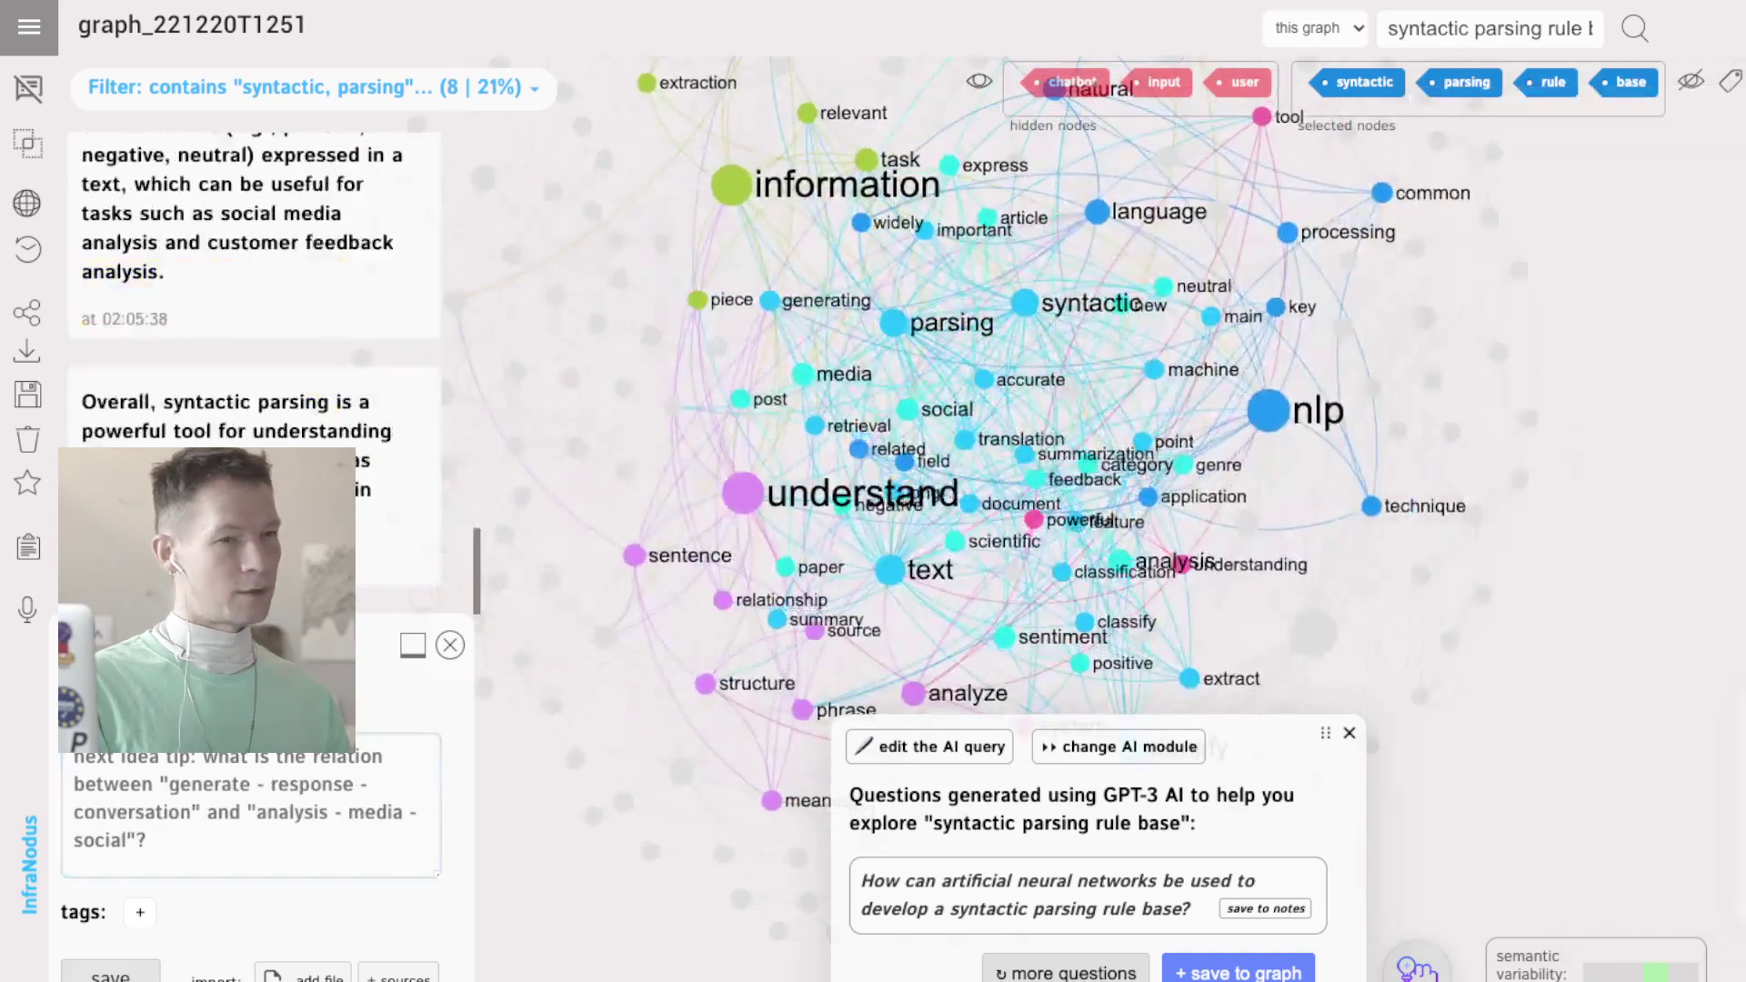
Clear the node selection and return the hidden nodes to the graph.
left_click(1689, 82)
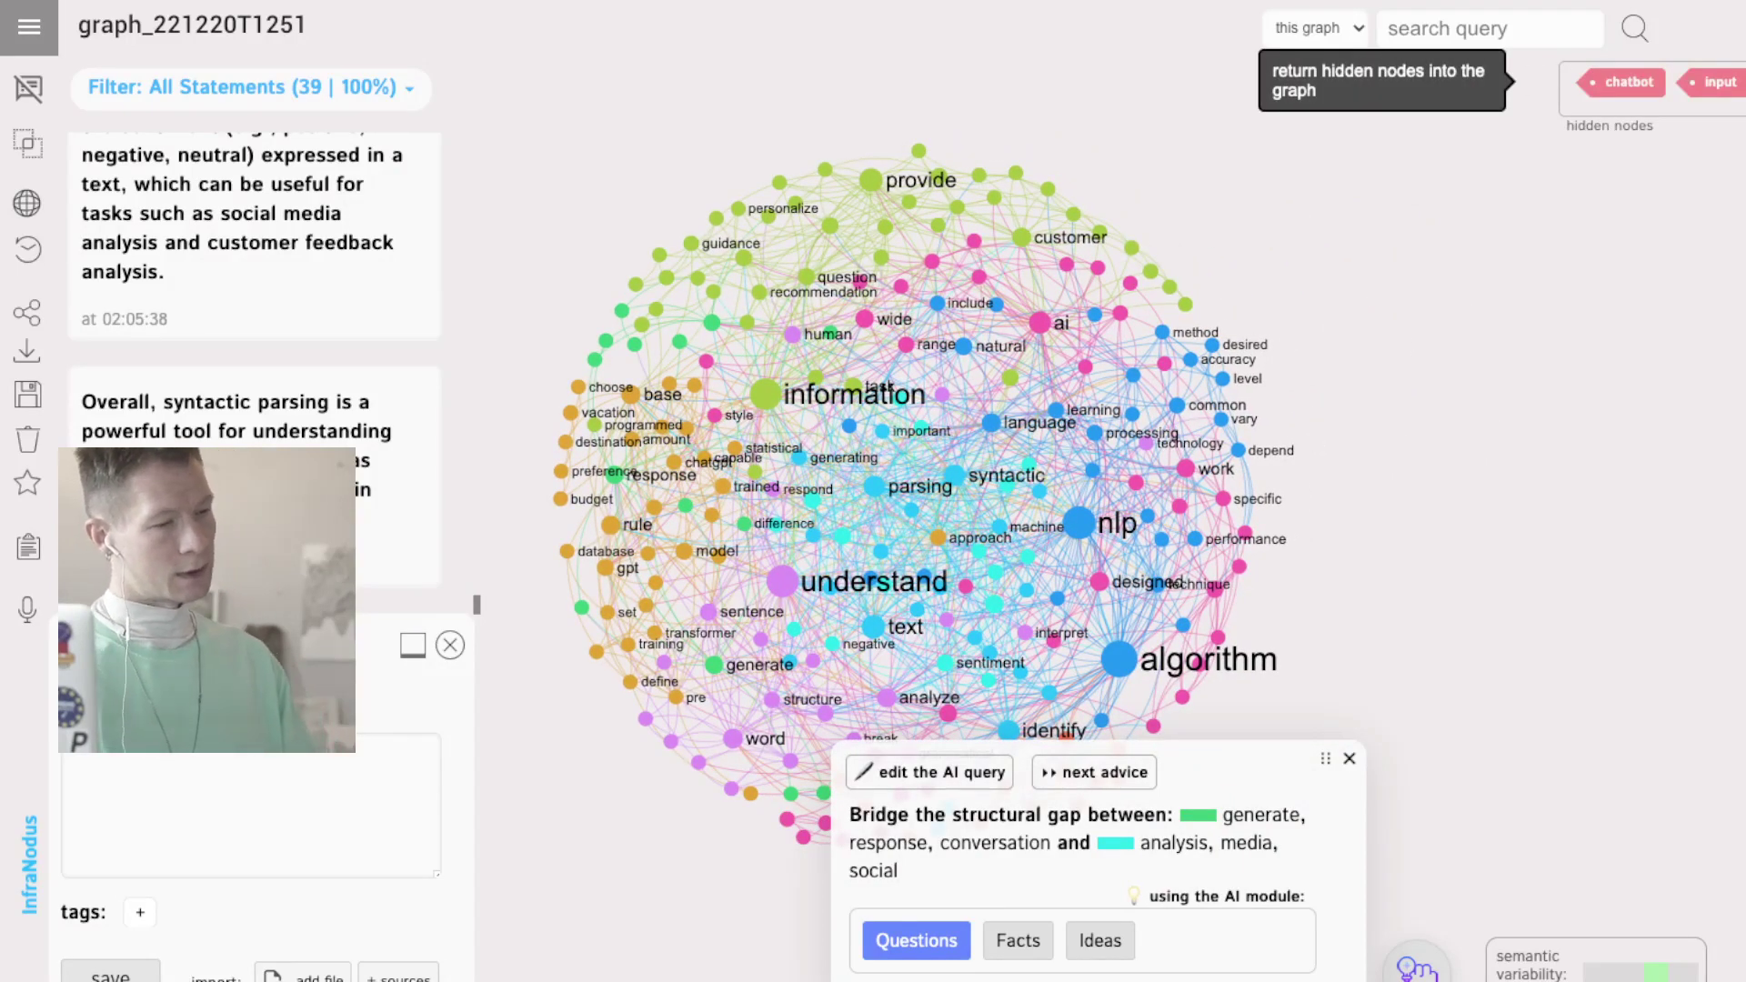
left_click(1535, 80)
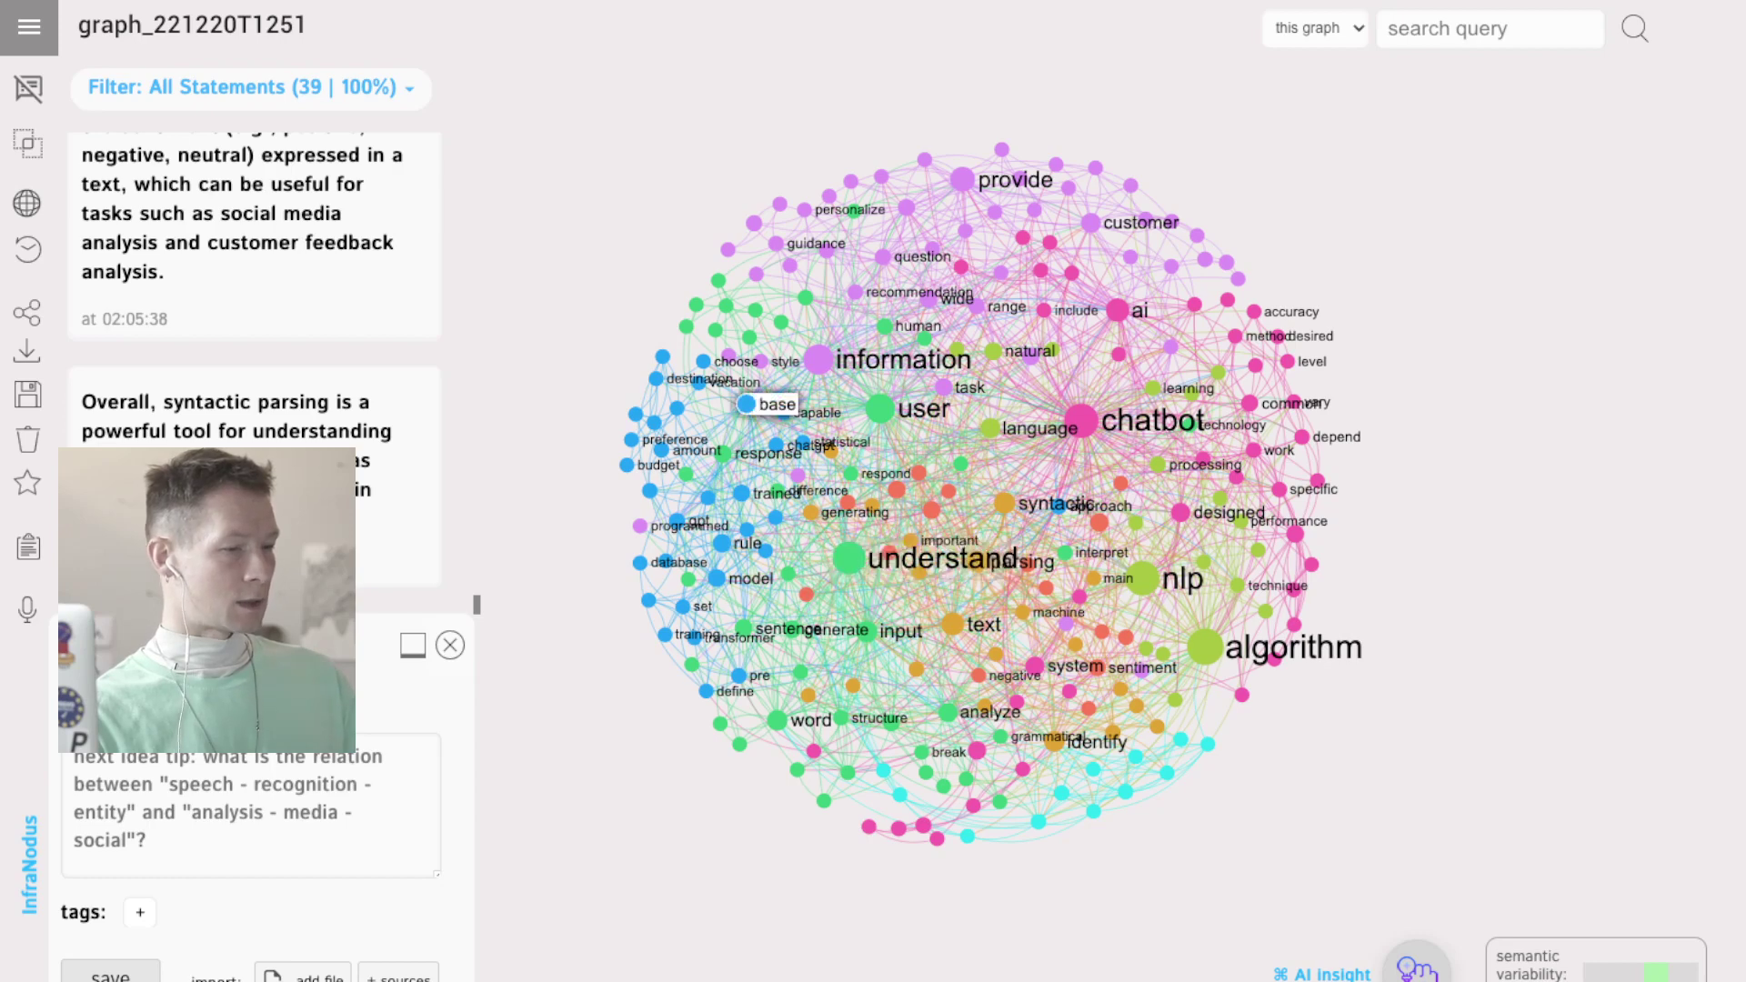
Examine the Machine learning, Text summarization and Sentiment analysis clusters with the topical category names displayed, and hide the names again.
left_click(1722, 971)
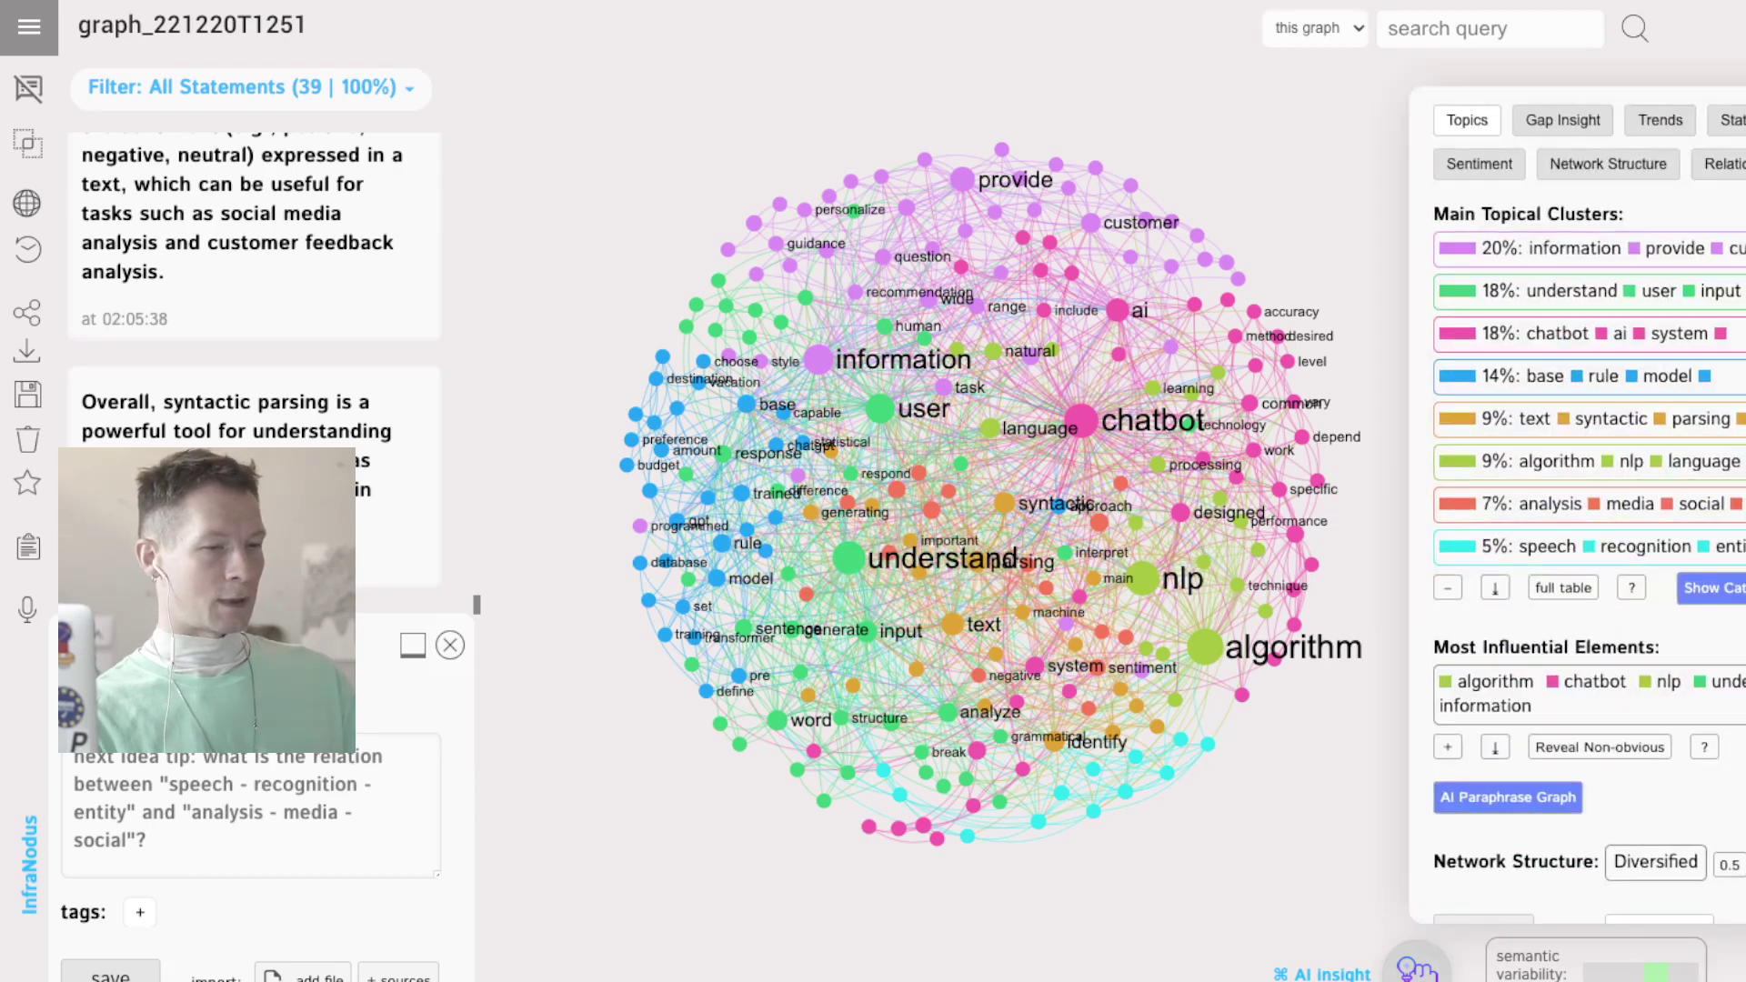
left_click(1711, 589)
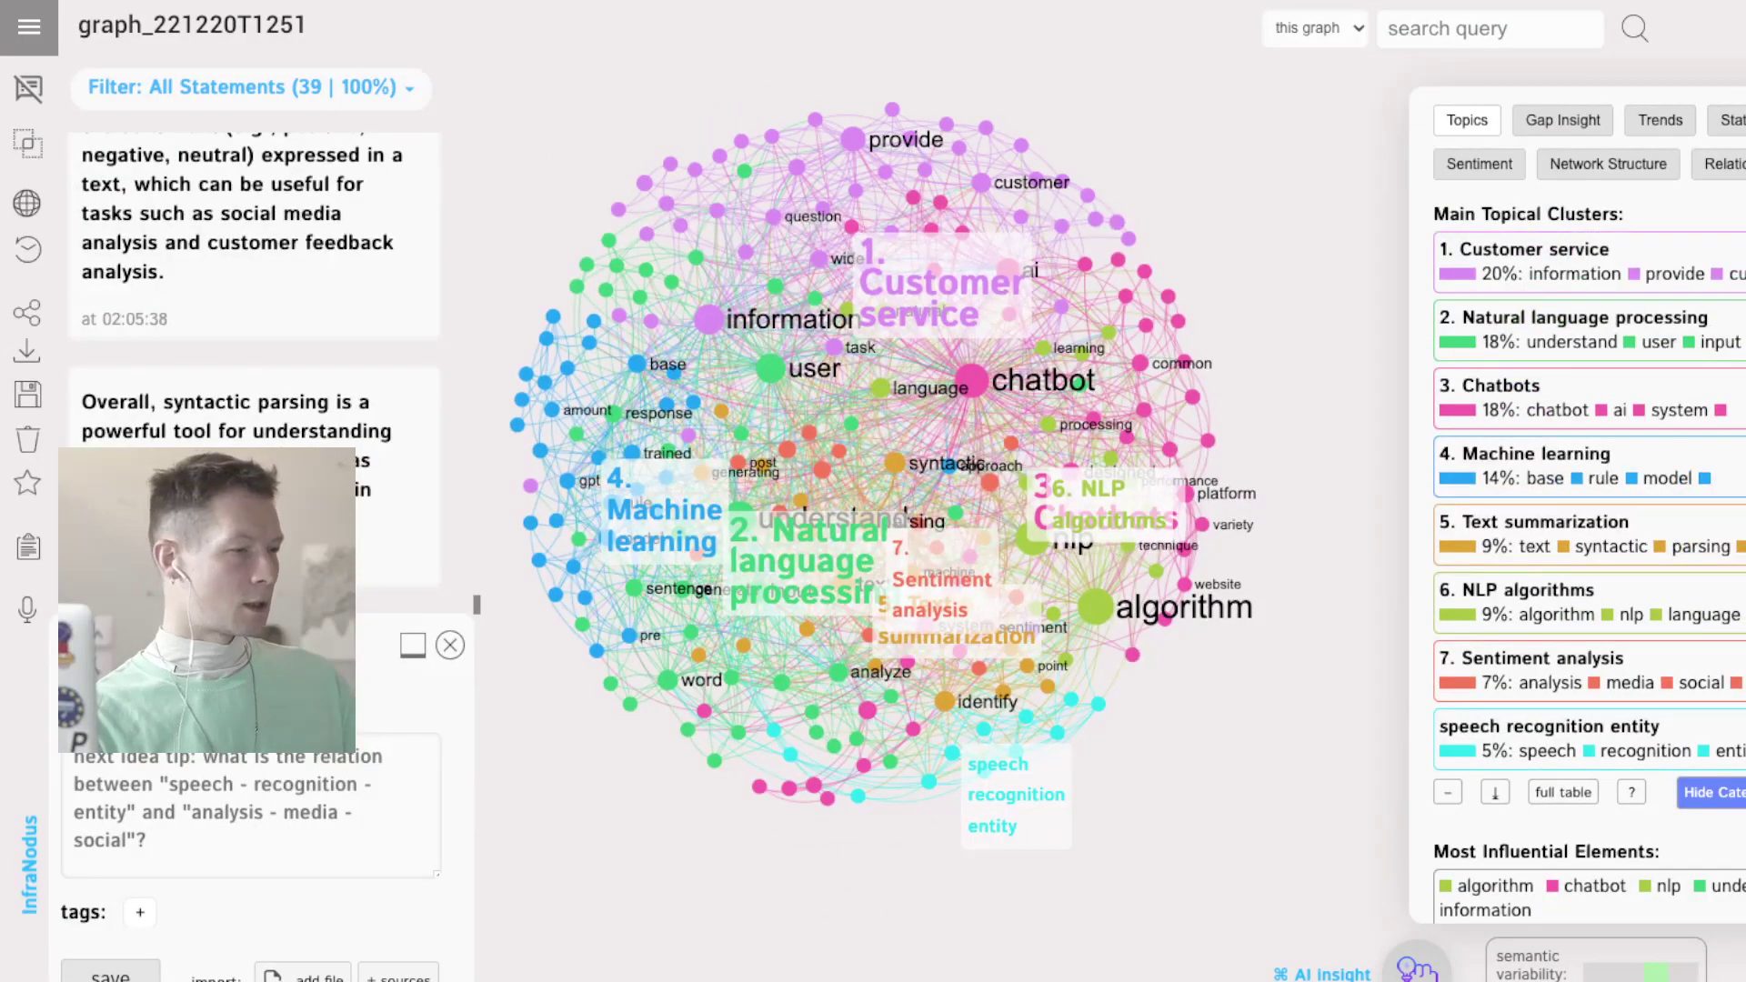
left_click(1538, 454)
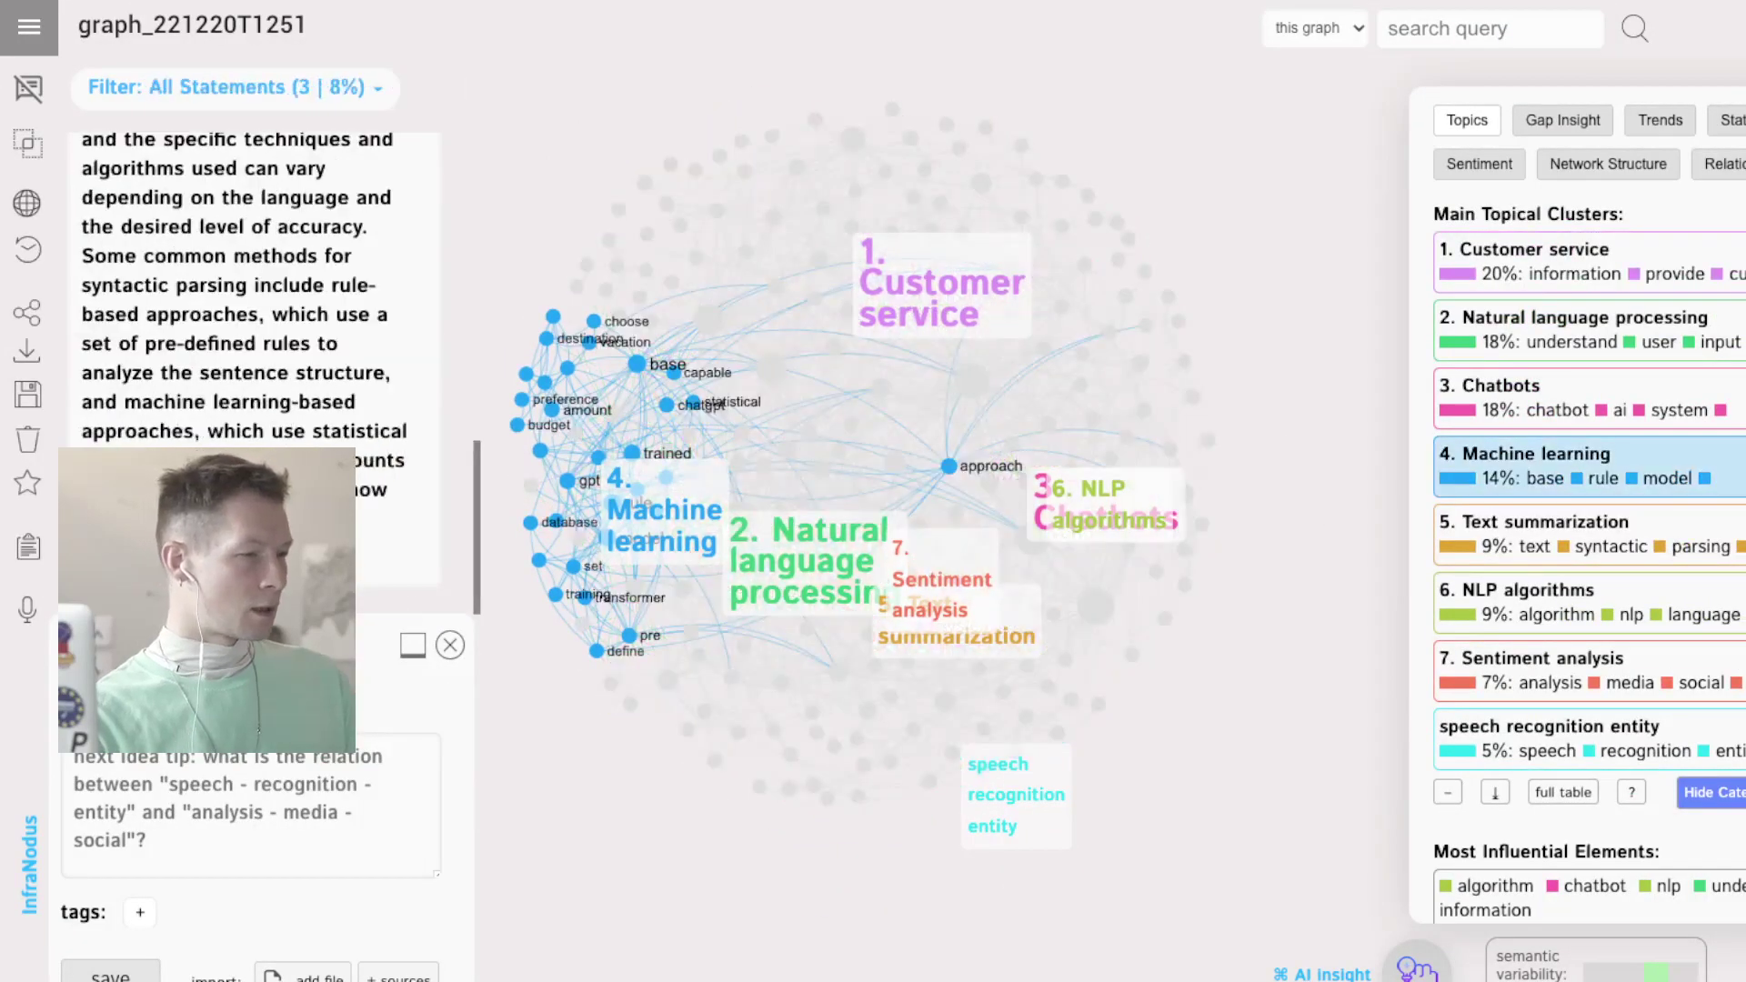
left_click(1537, 455)
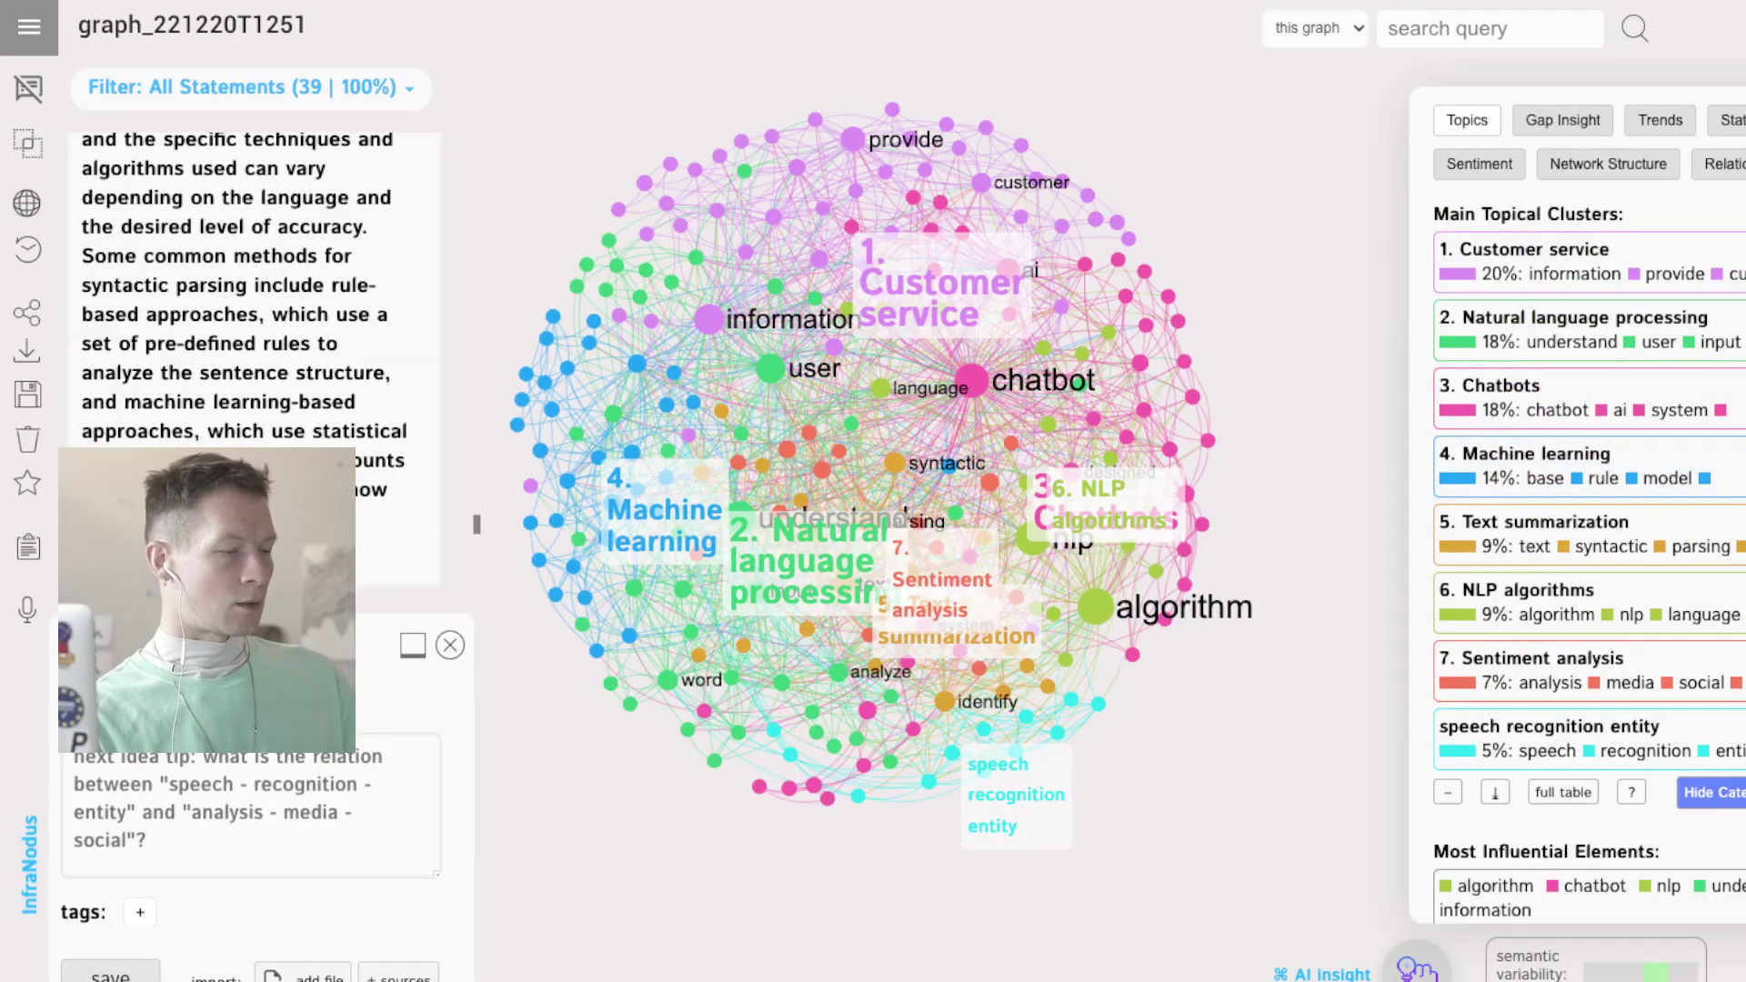
left_click(1537, 526)
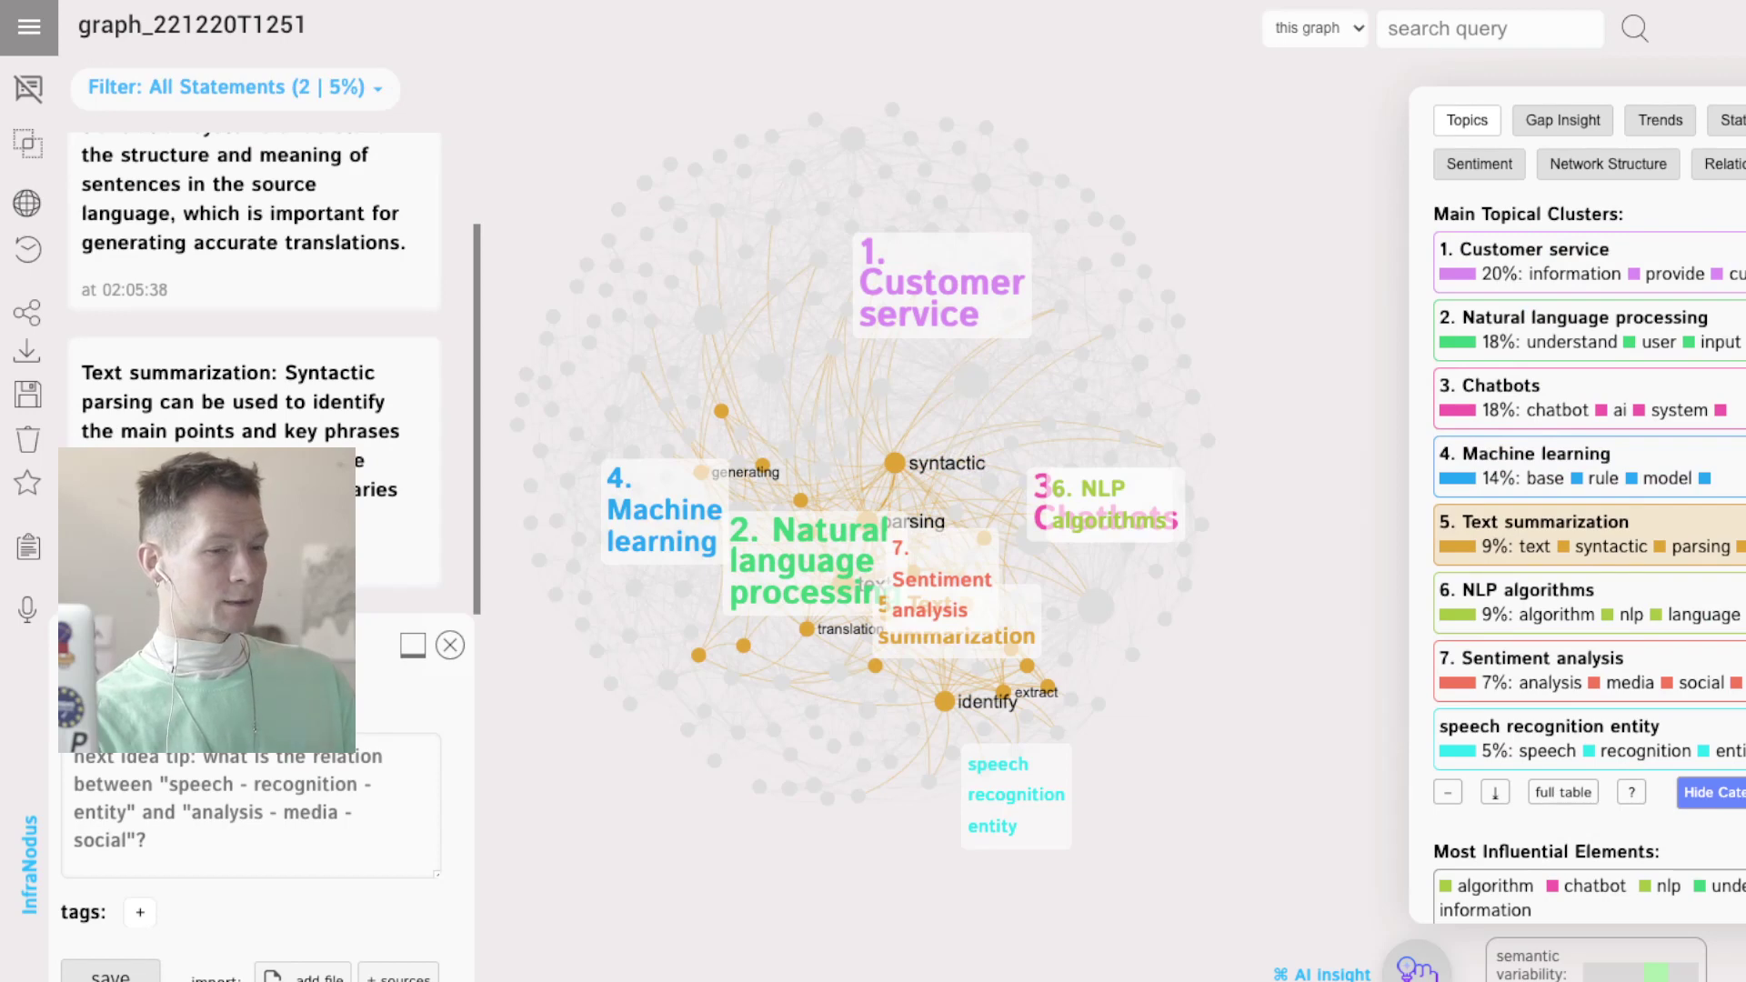
left_click(1537, 526)
left_click(1543, 658)
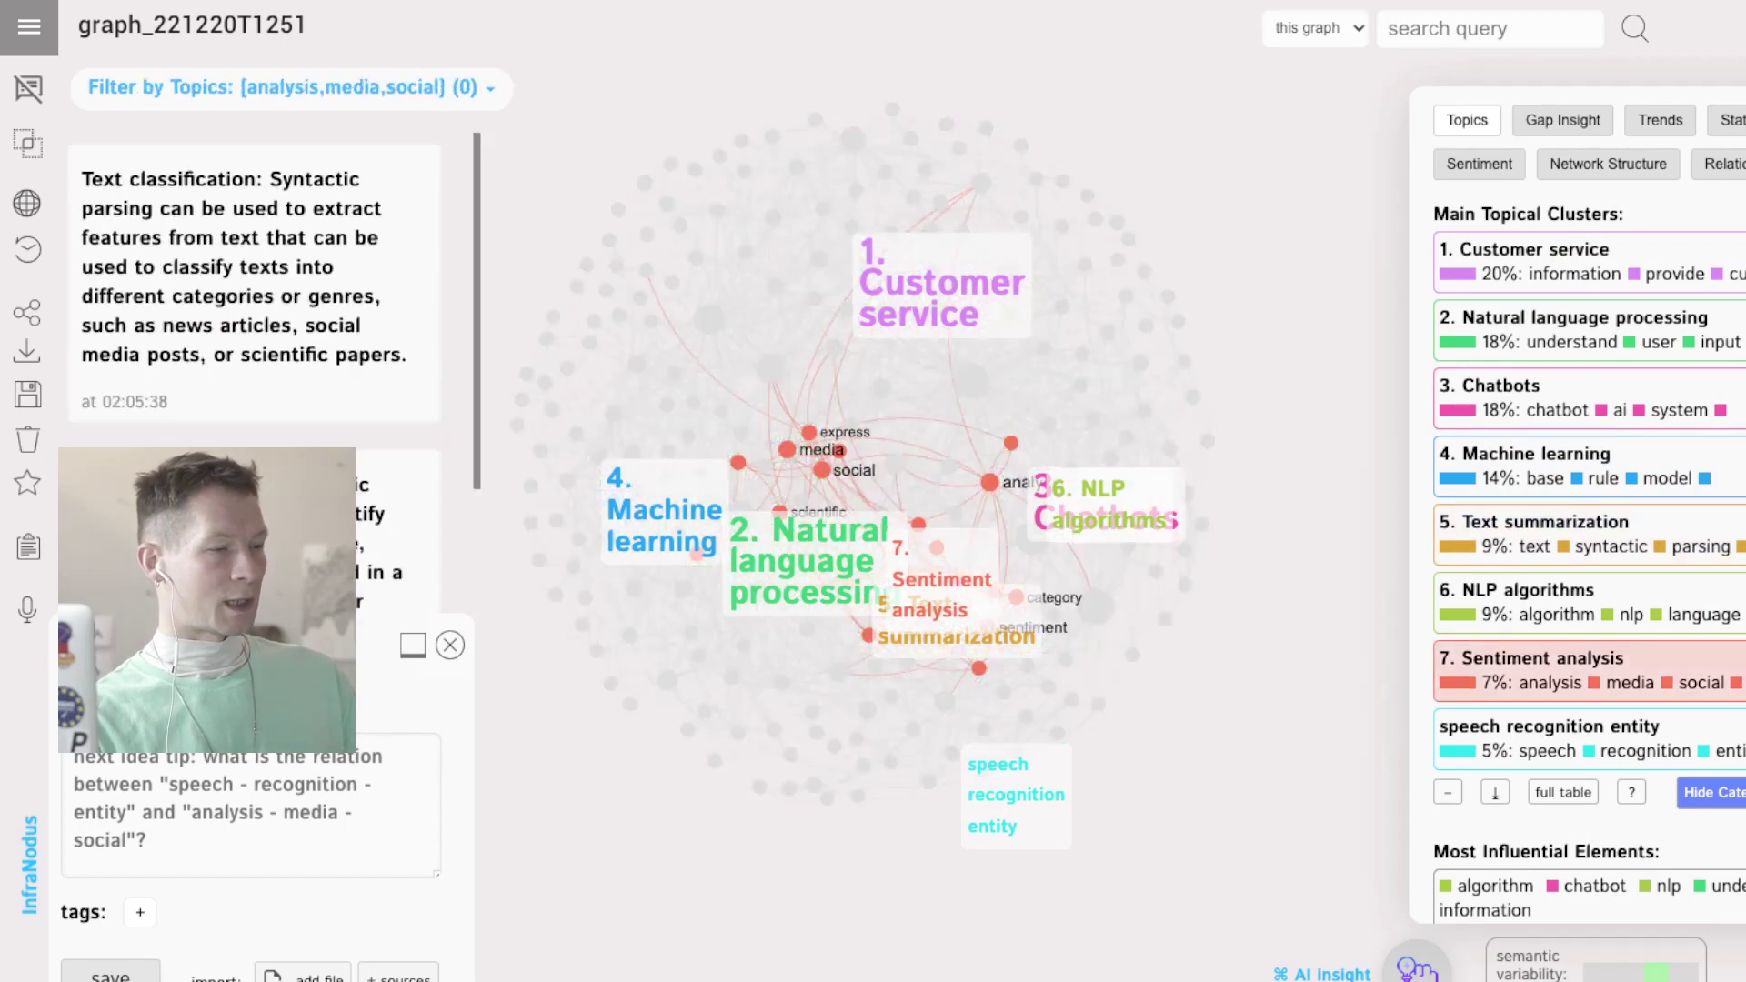
left_click(1543, 657)
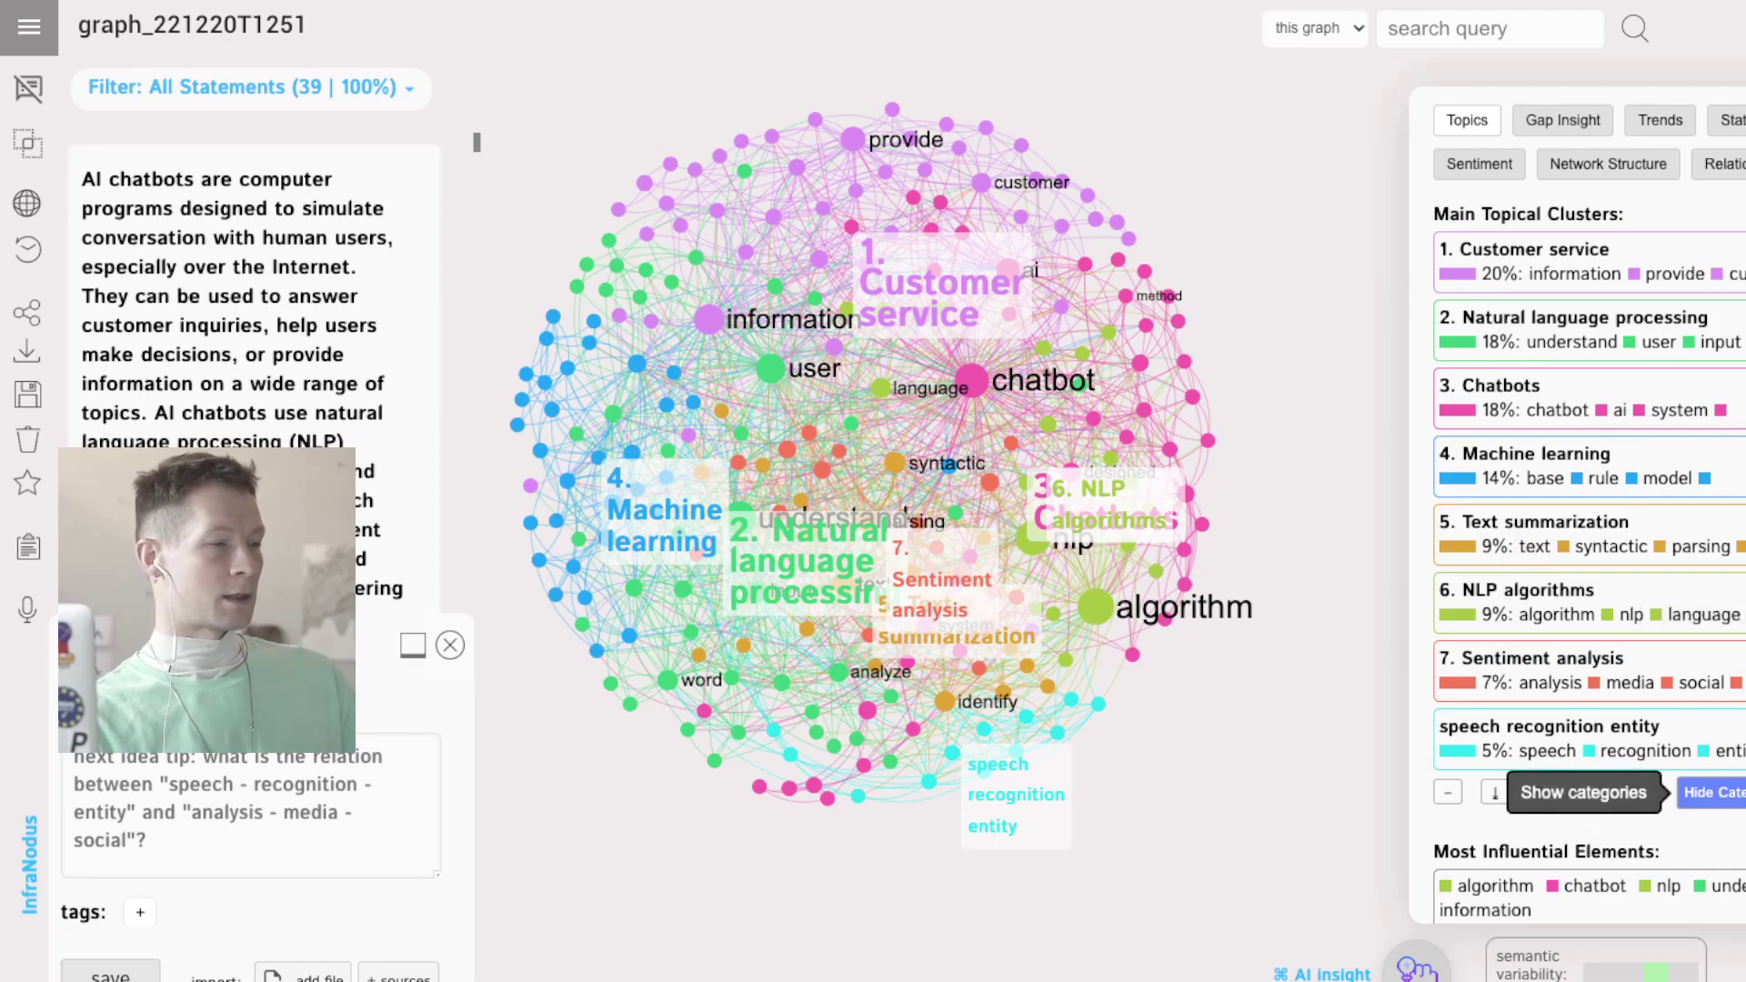
left_click(1710, 792)
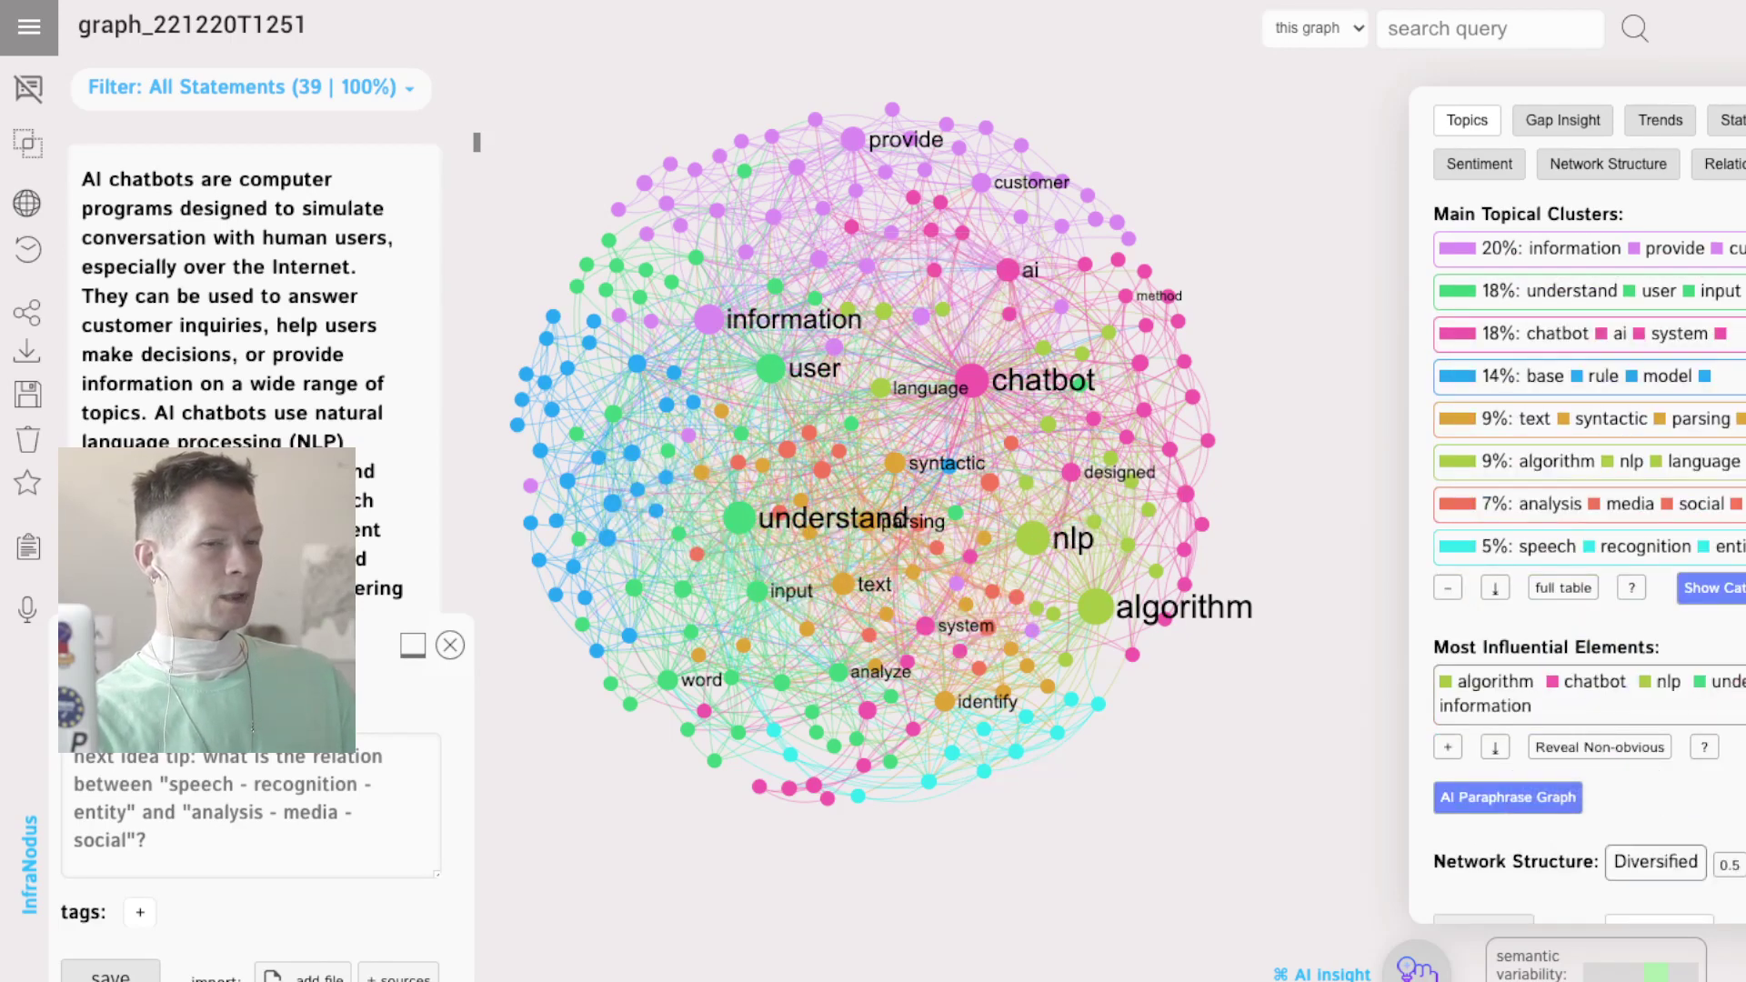
Filter out the least connected nodes by raising the minimum node degree slightly above zero.
scroll(980, 544, "up", 3)
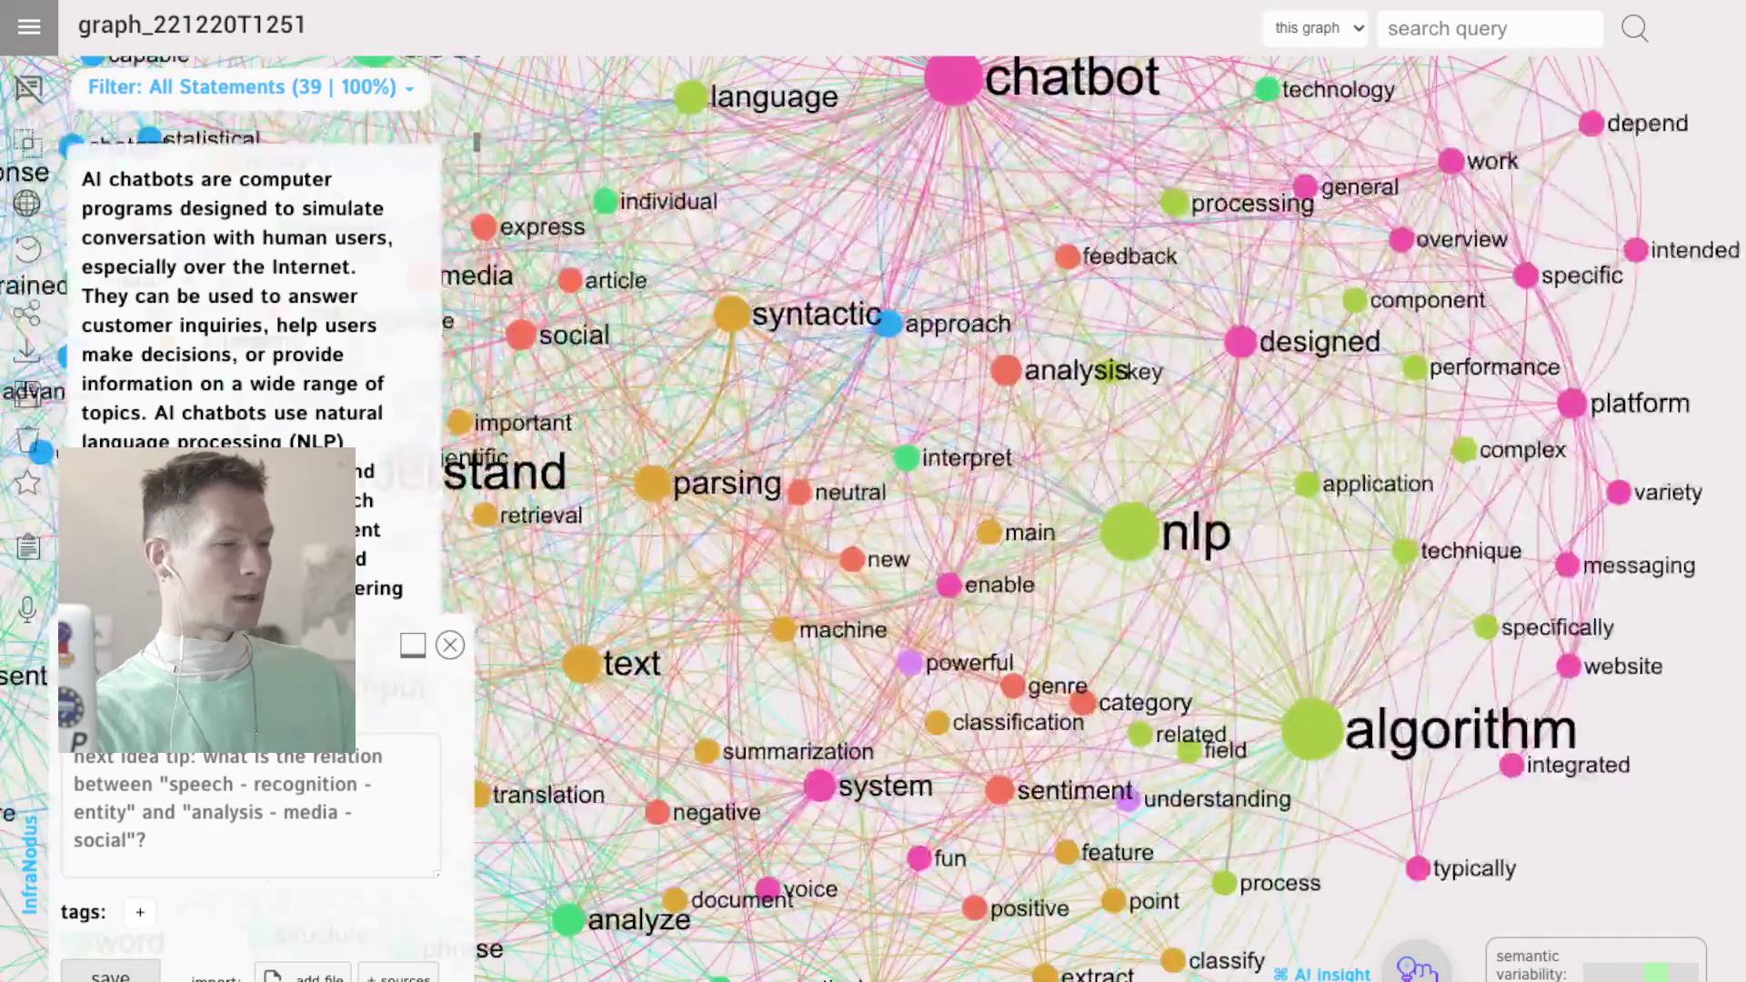
left_click_drag(981, 544, 1649, 685)
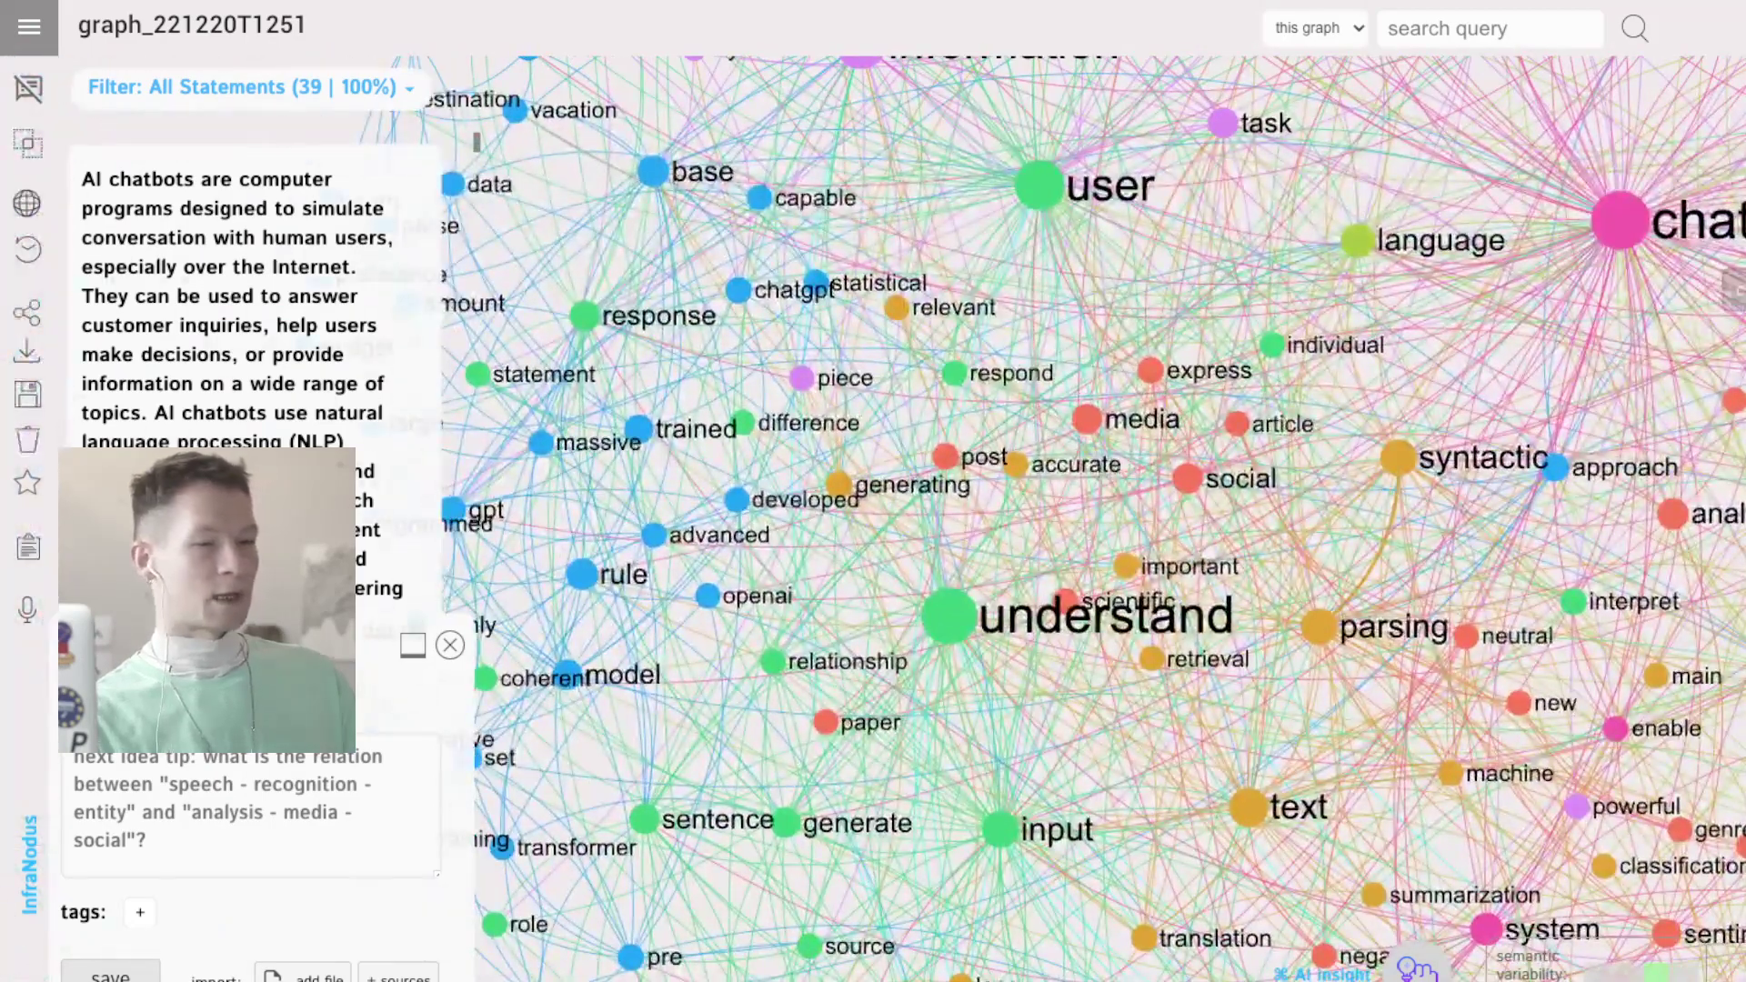
left_click(1745, 404)
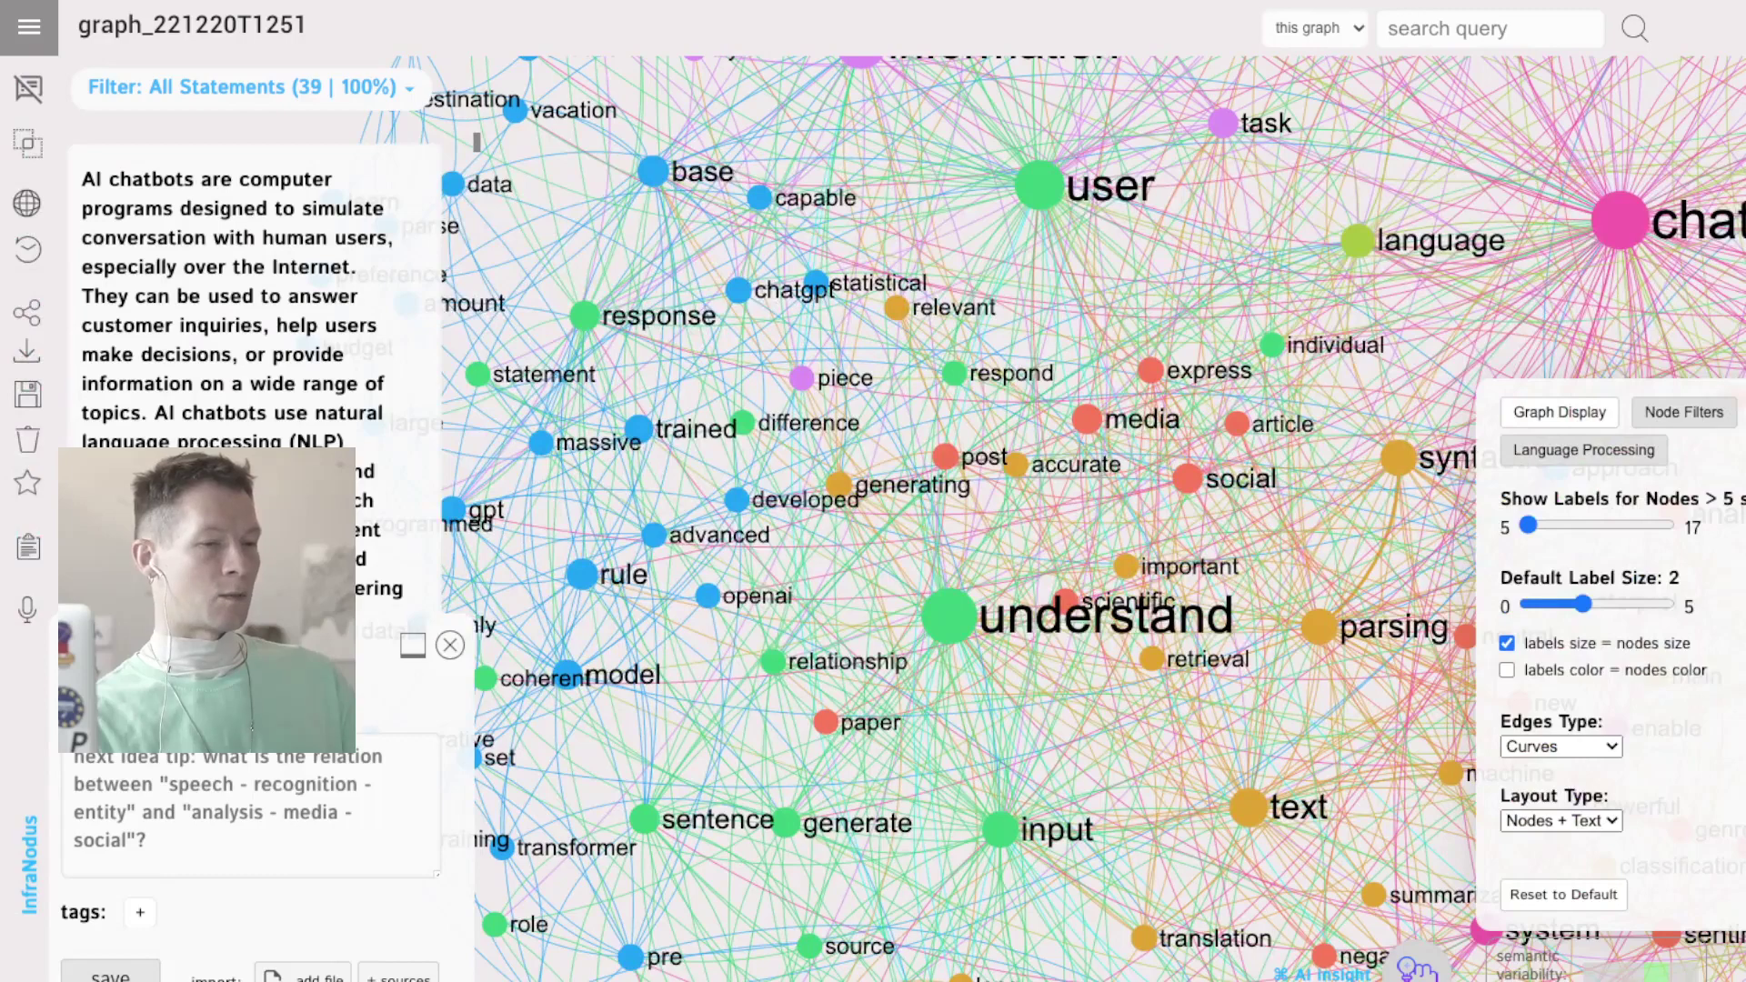
left_click(1683, 412)
left_click_drag(1529, 524, 1555, 525)
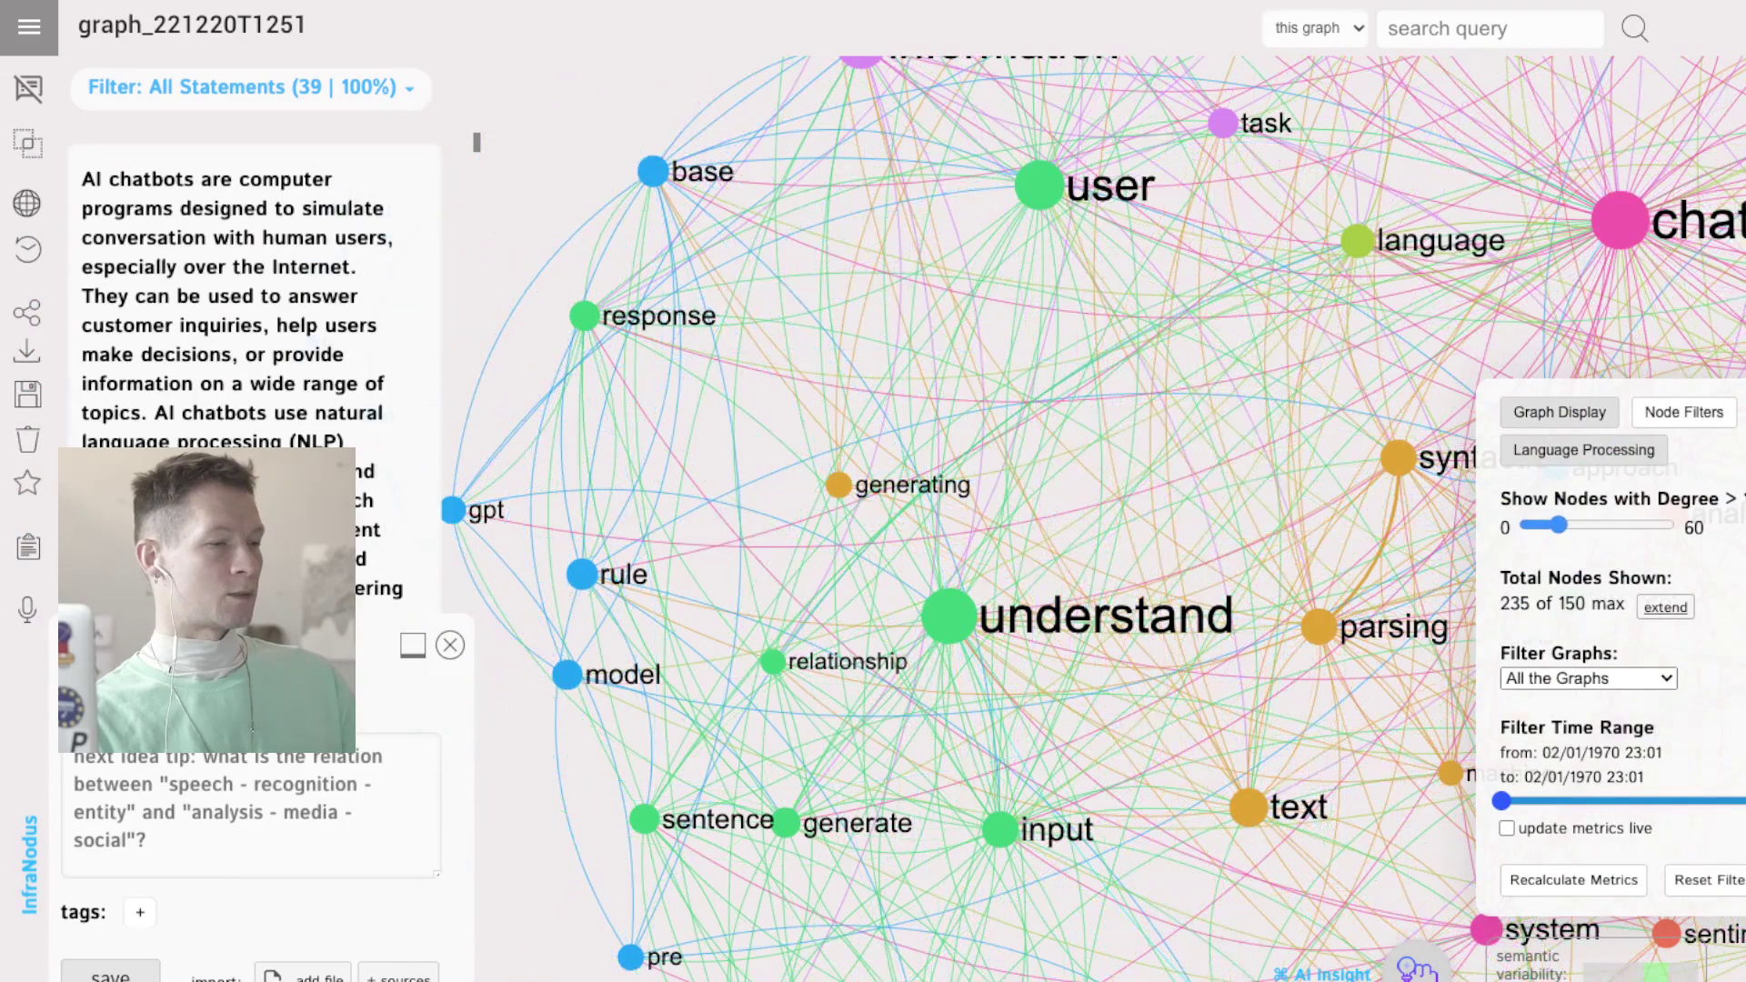
left_click_drag(1559, 525, 1556, 525)
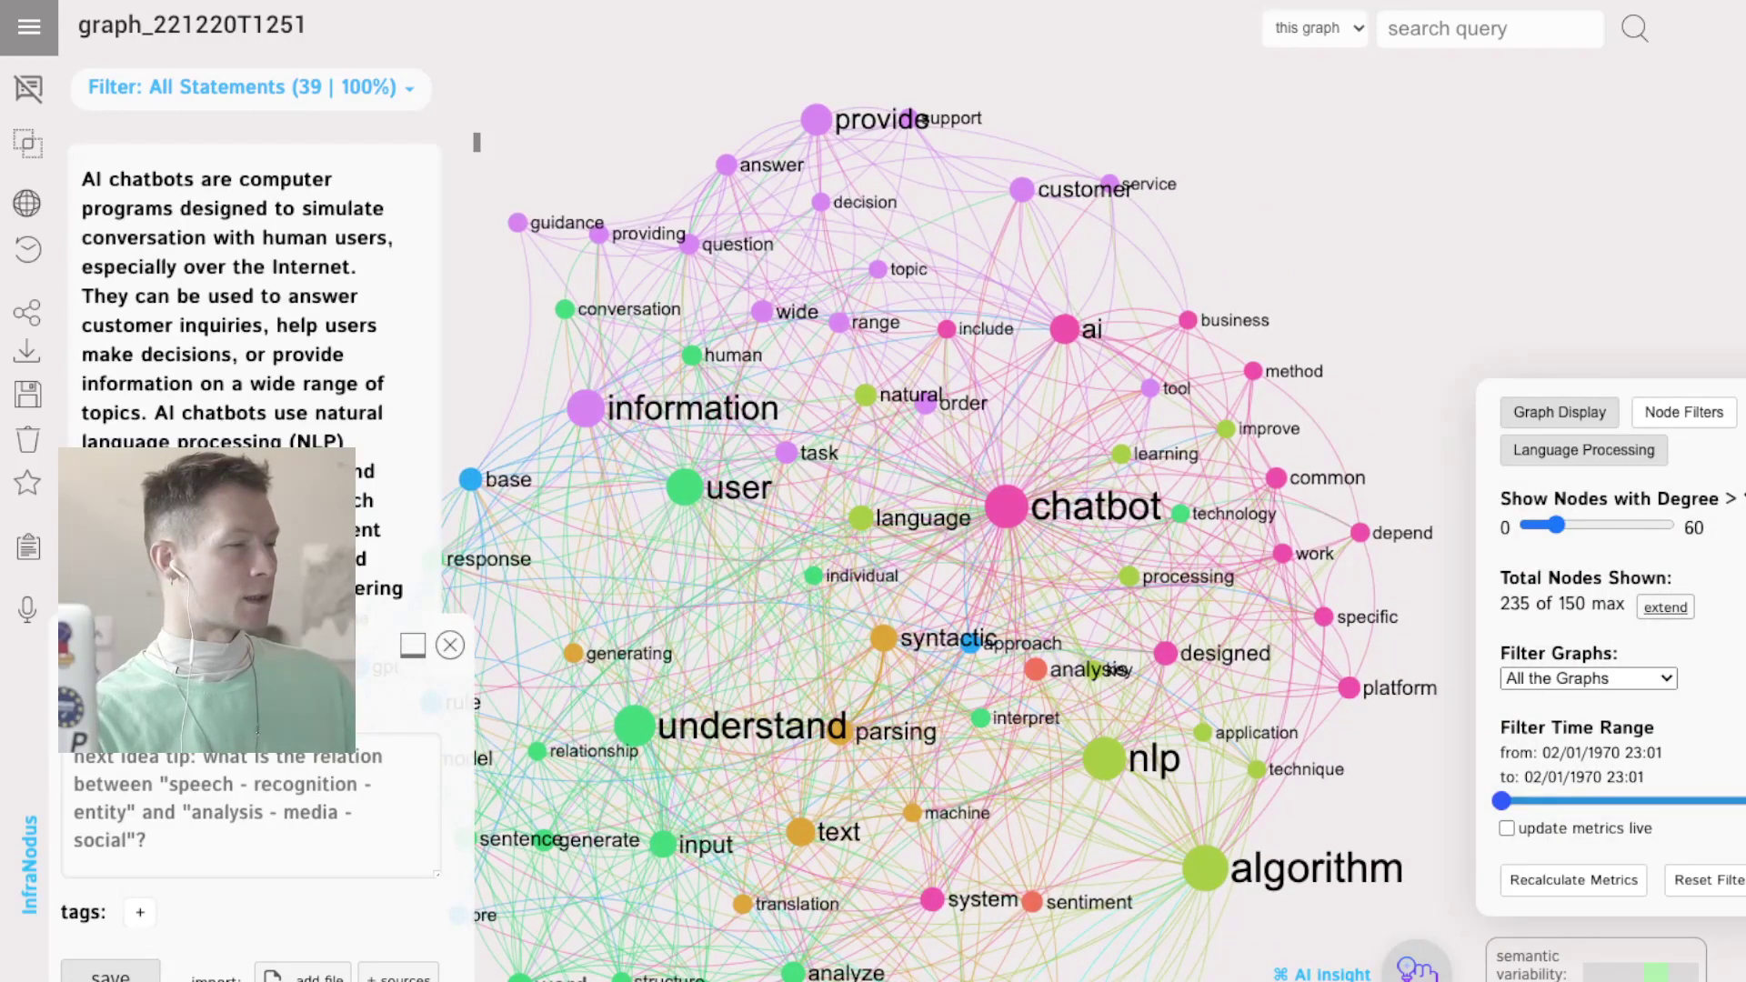
Select the human and conversation nodes and read the statements that contain them.
left_click(691, 355)
left_click(565, 309)
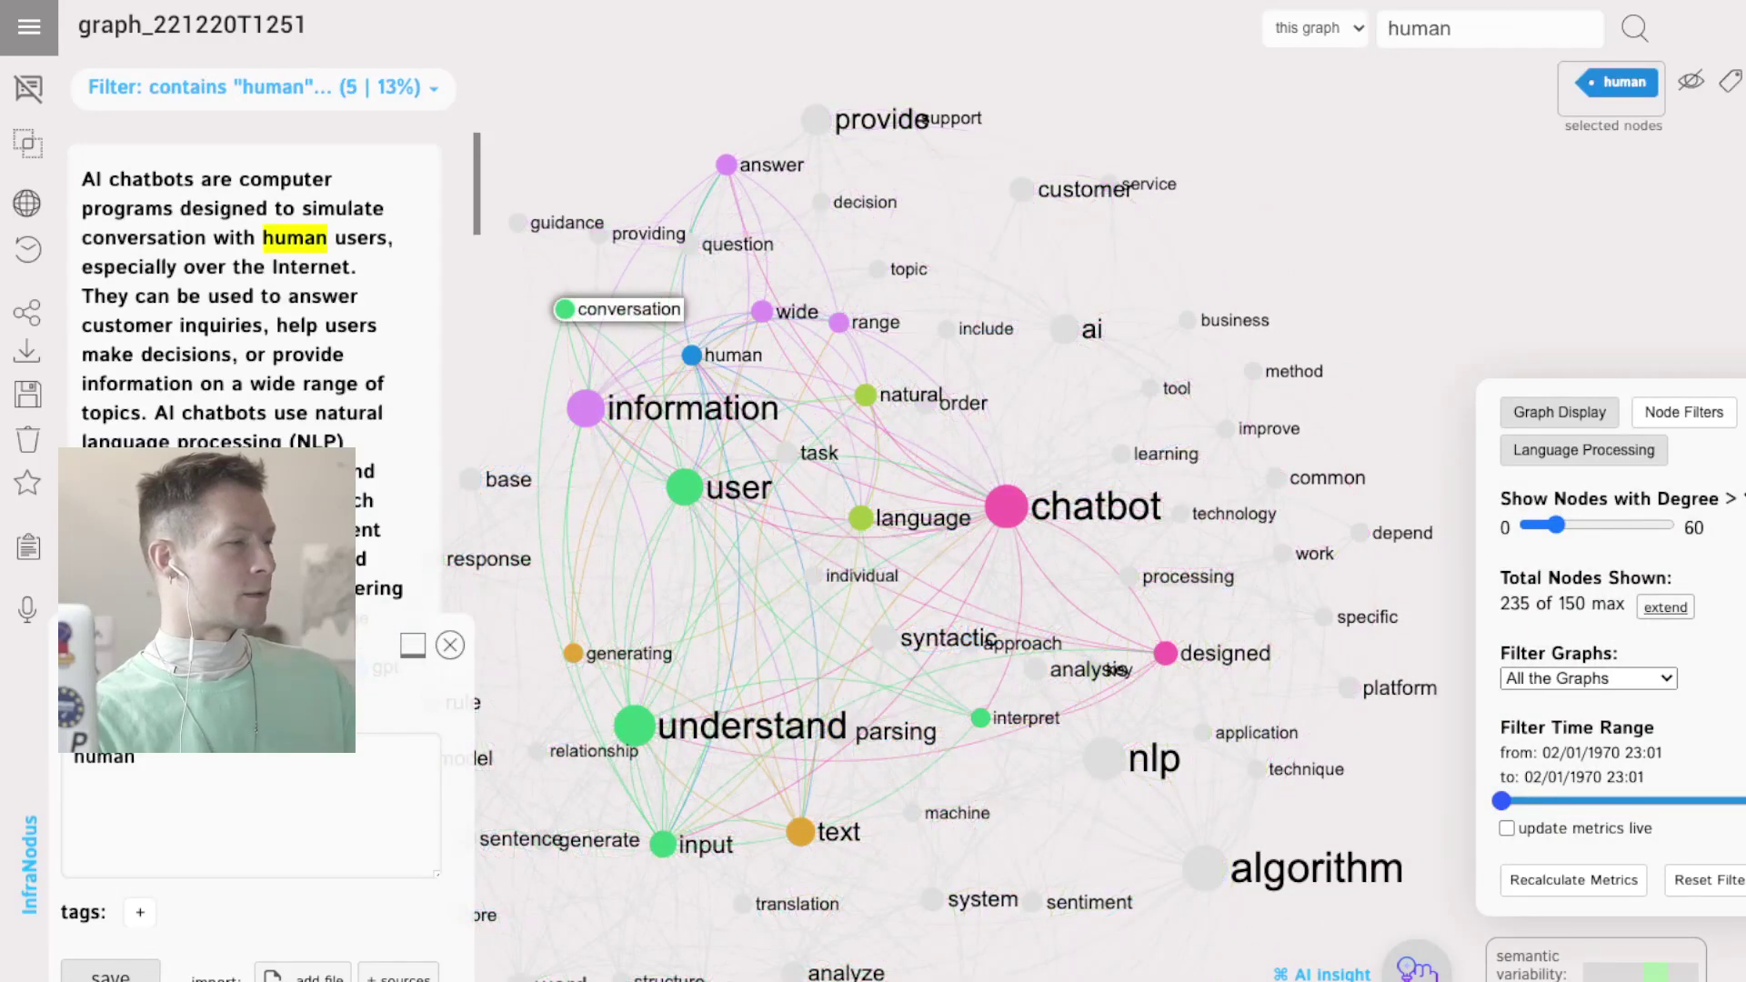
scroll(254, 291, "down", 5)
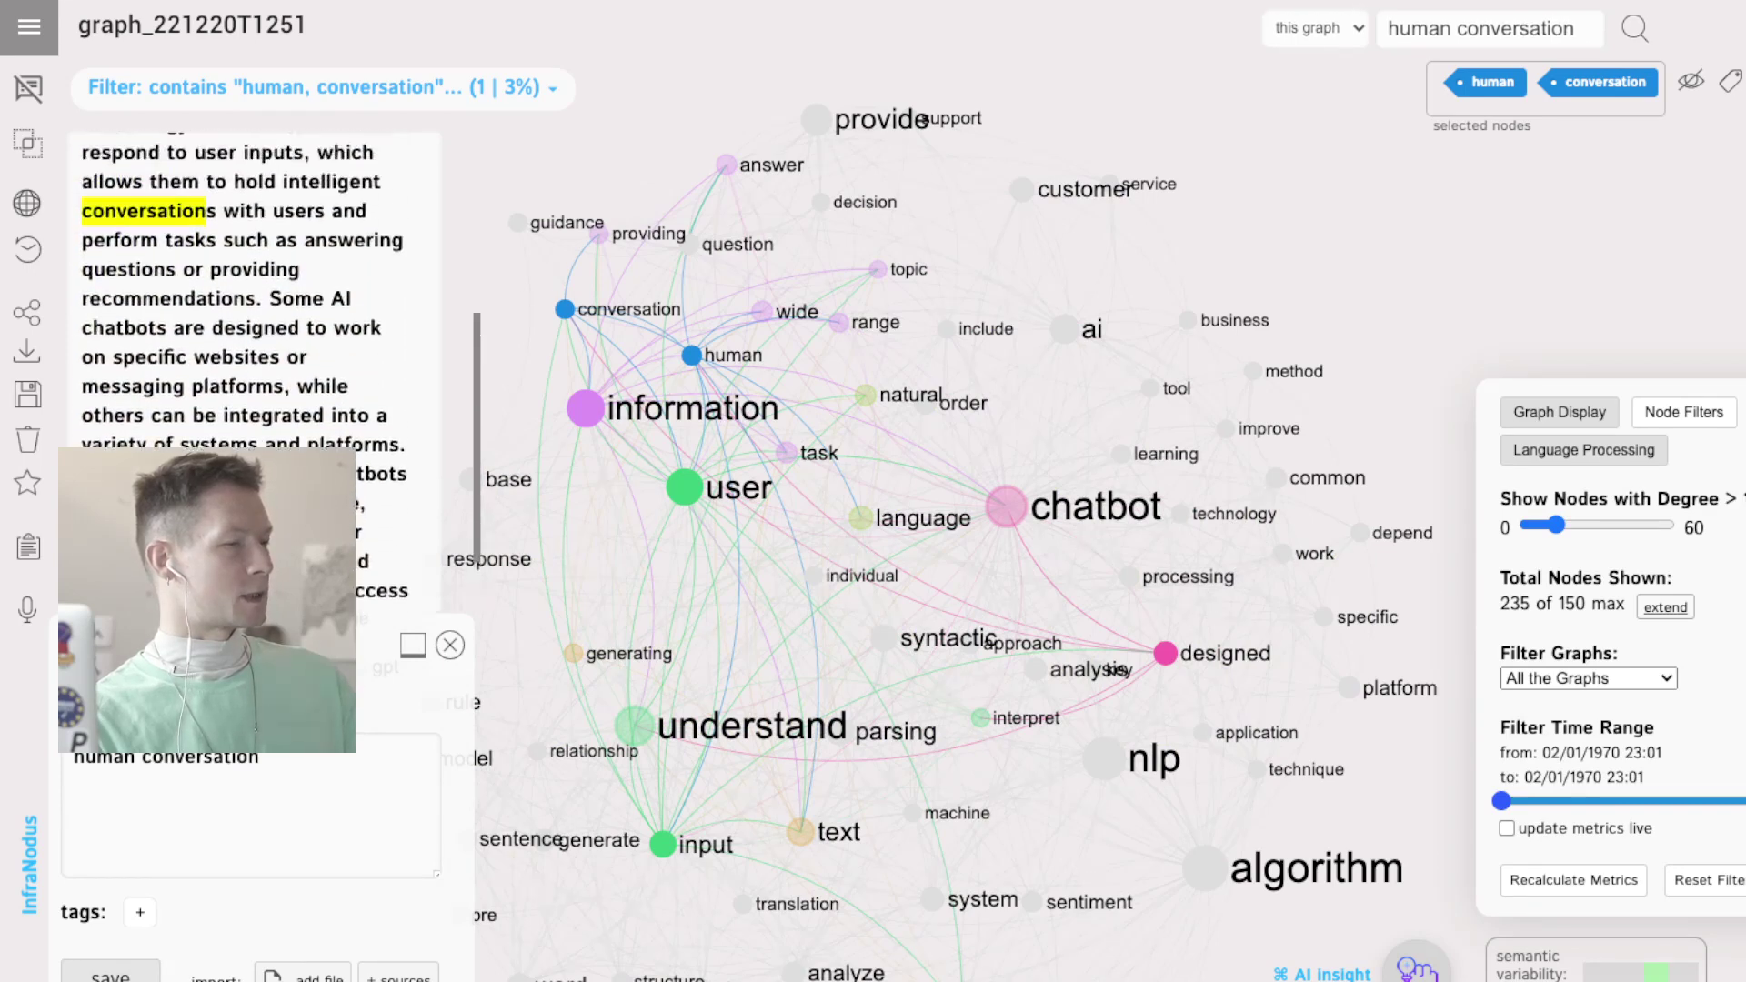
scroll(246, 300, "up", 4)
scroll(246, 300, "up", 1)
Add the guidance node to the selection and highlight "personalized recommendations or guidance based on their inputs." in the Decision making statement.
left_click_drag(519, 227, 599, 257)
left_click(600, 252)
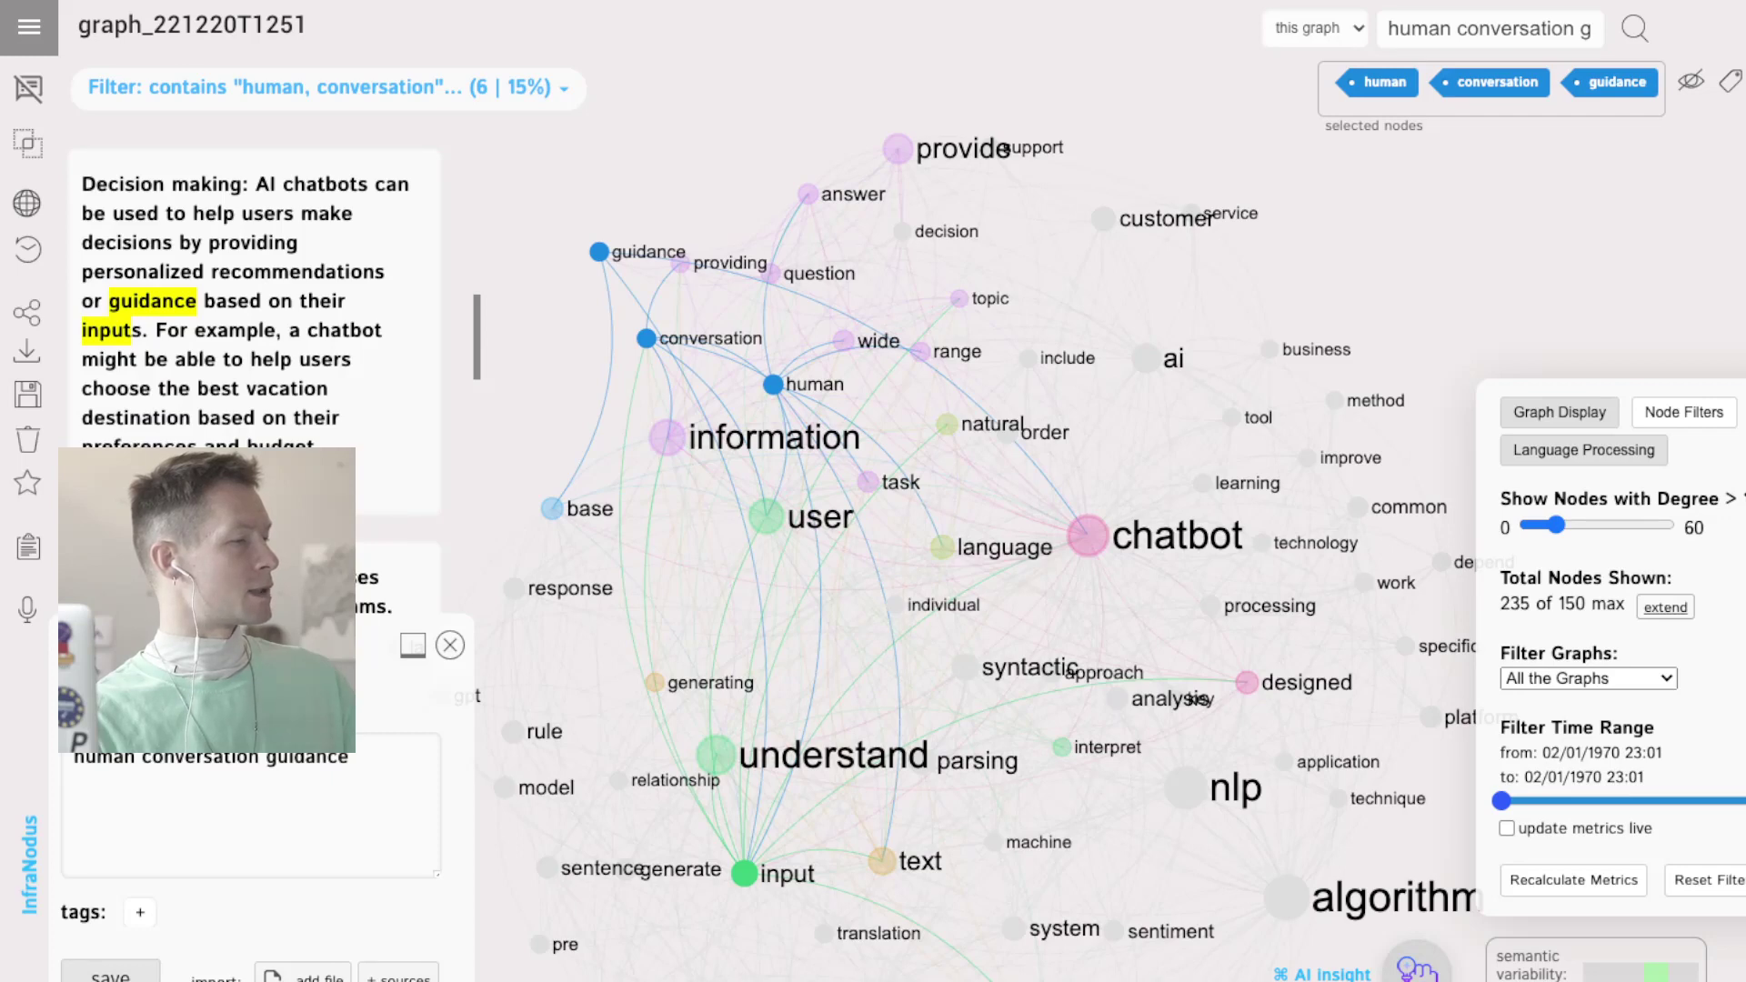
left_click_drag(82, 272, 149, 330)
key("super+c")
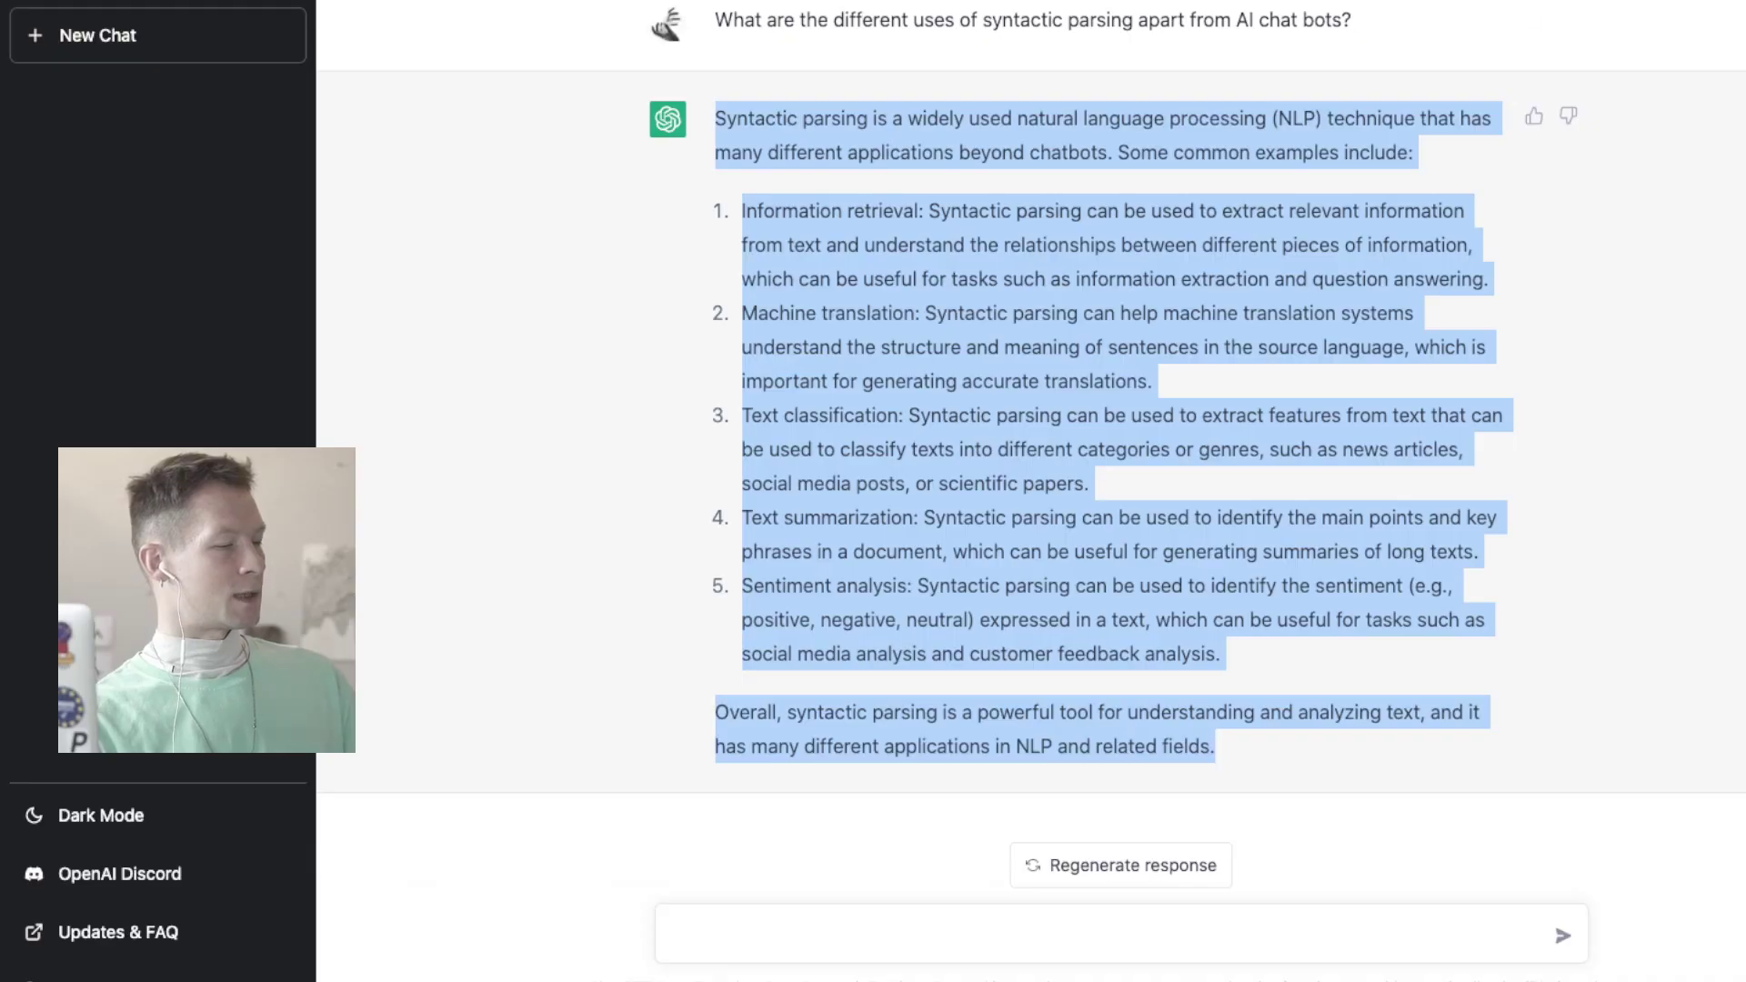
left_click(675, 934)
key("super+v")
key("Return")
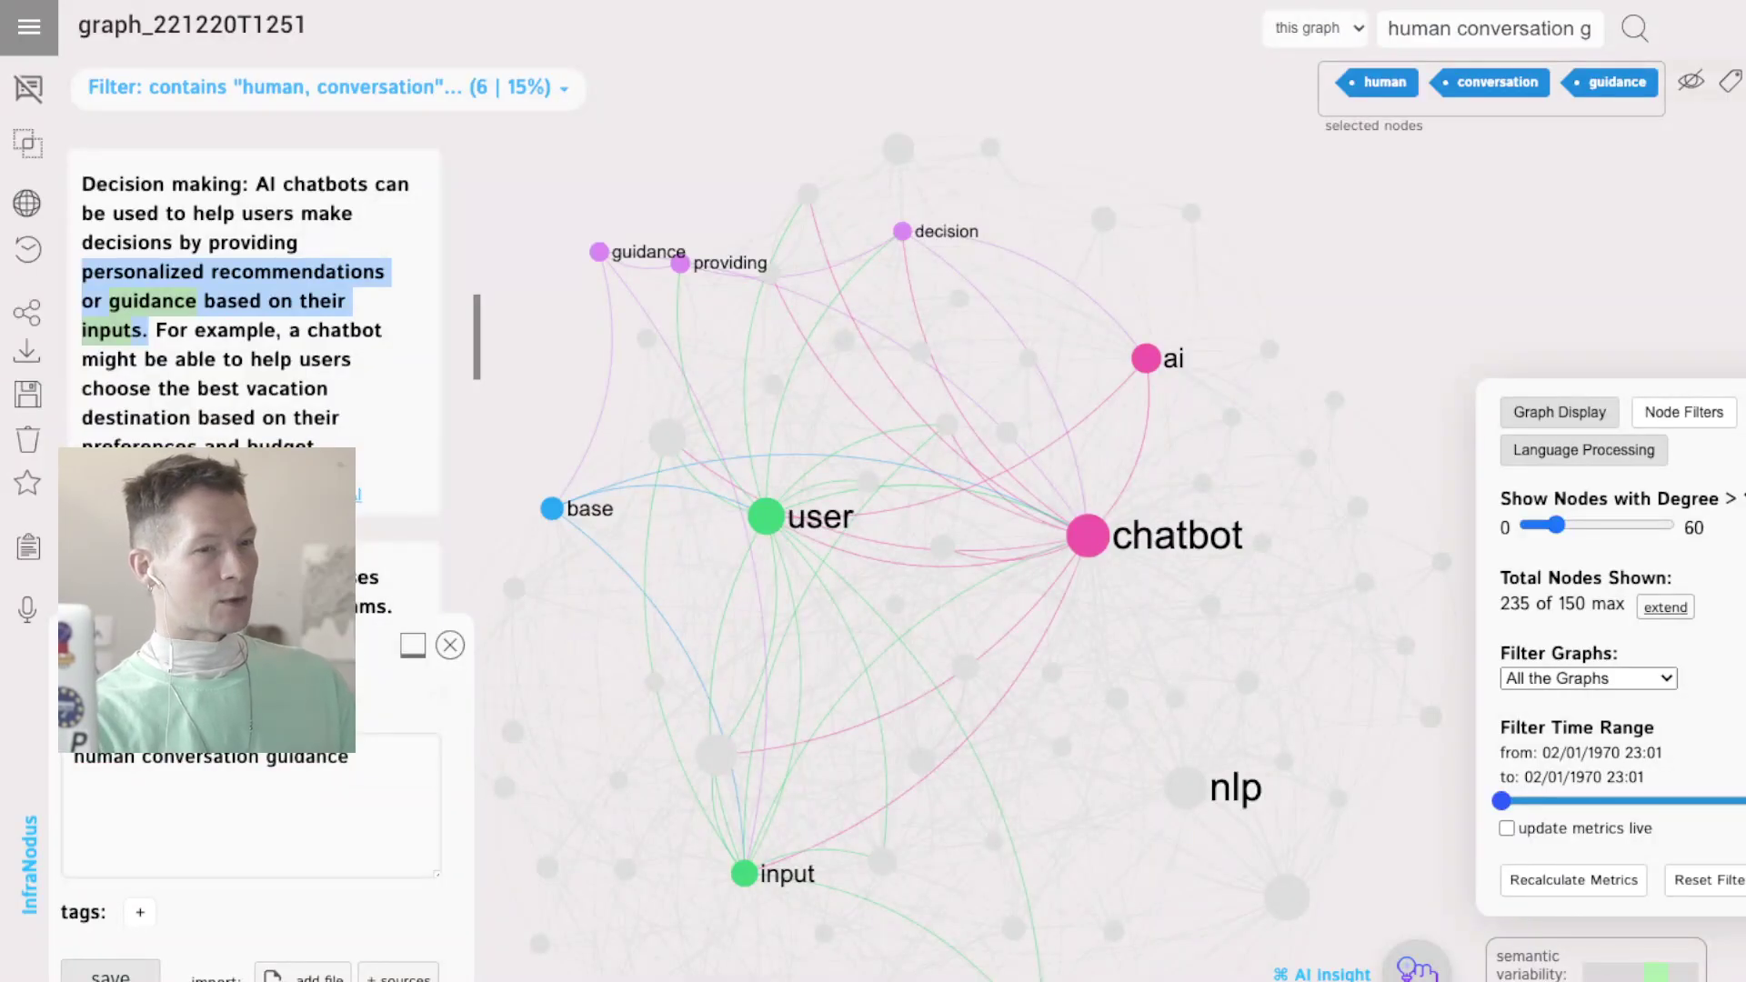
Clear the human, conversation and guidance selection to show all statements in the graph.
left_click(1690, 81)
left_click_drag(955, 724, 942, 703)
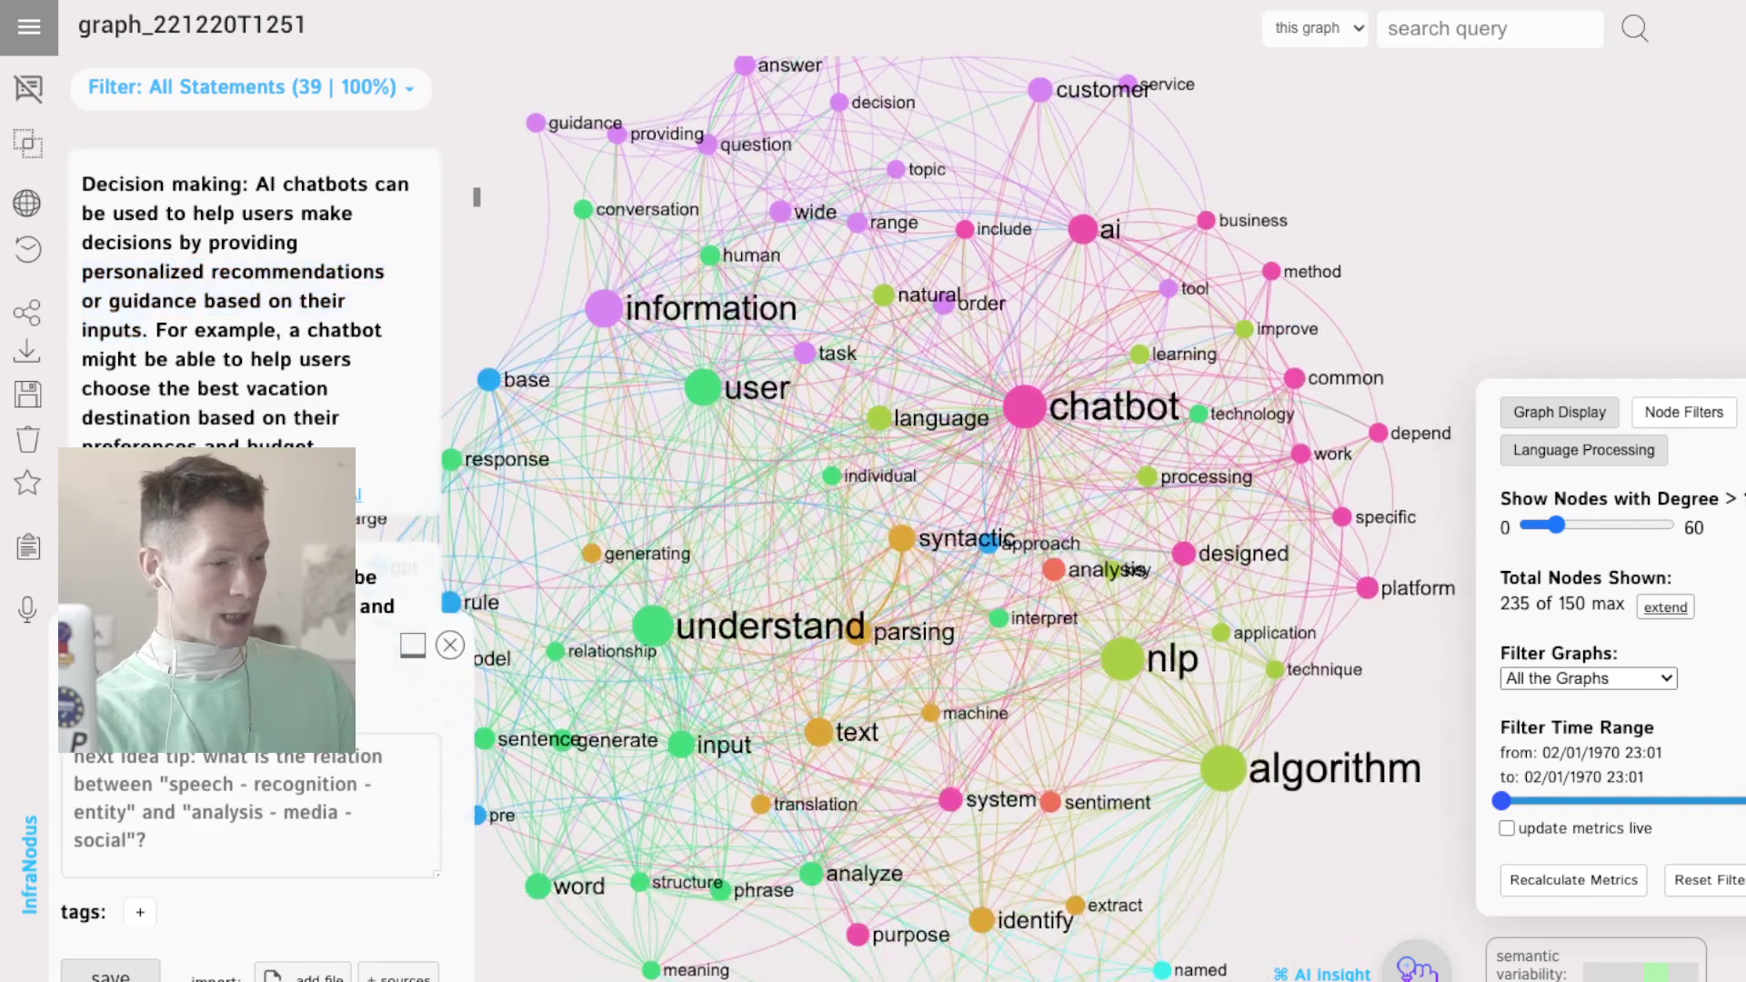